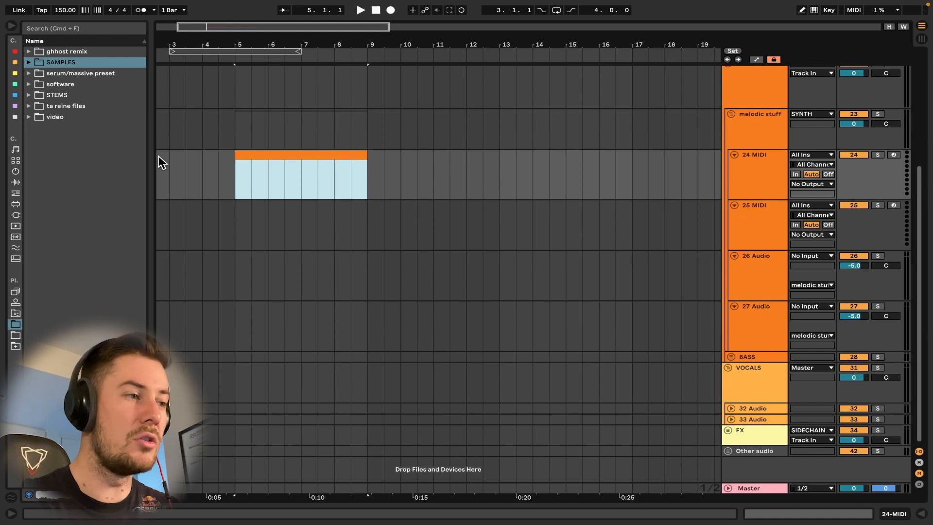
# Step: Set the project tempo to 120 BPM and select the empty clip on track 24 MIDI
pyautogui.hscroll(-3, 182, 174)
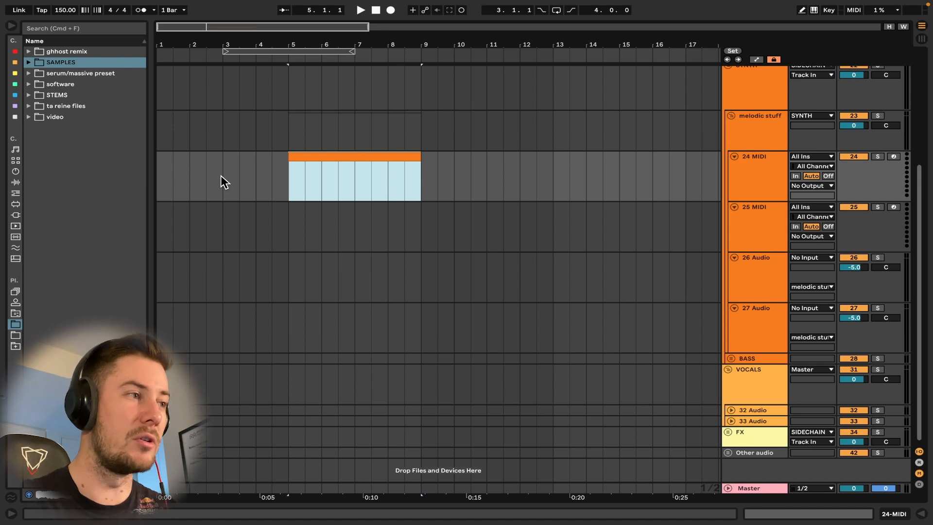
pyautogui.click(67, 14)
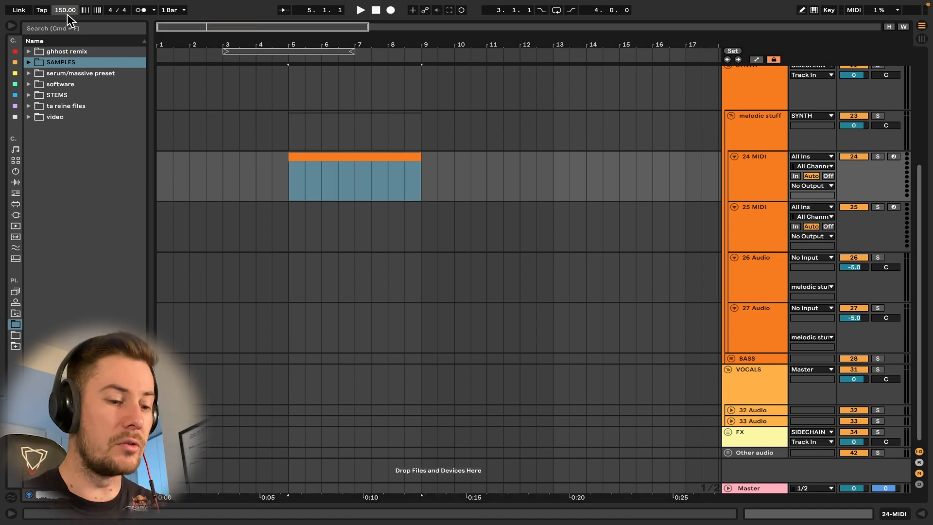
pyautogui.write('120')
pyautogui.click(179, 163)
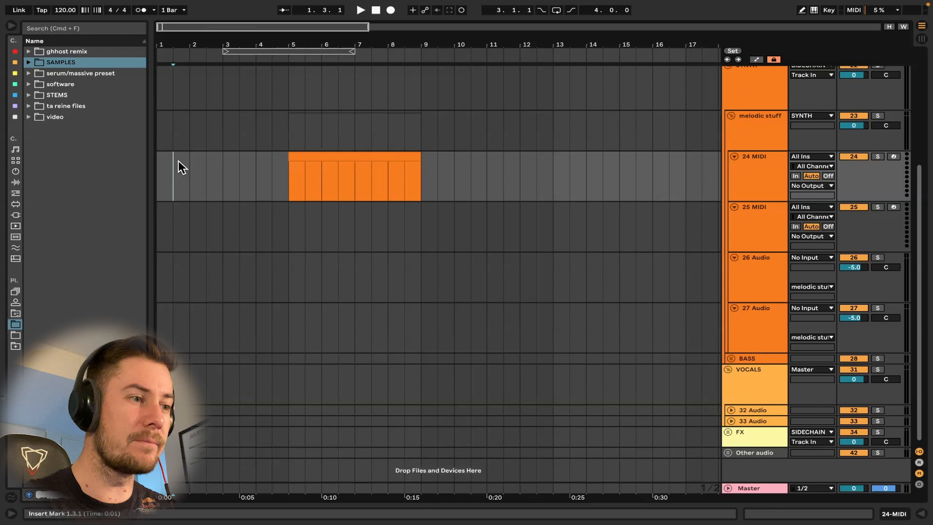
pyautogui.click(368, 157)
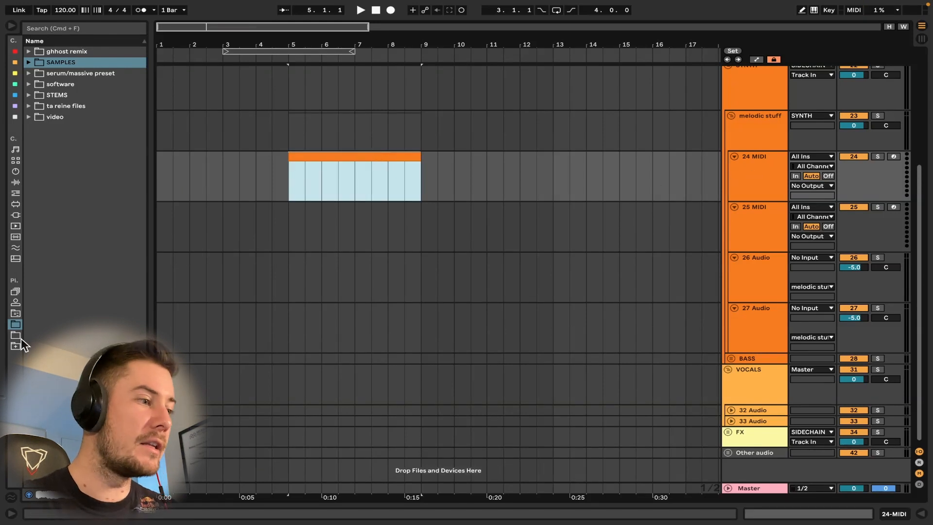
# Step: Open the Cymatics folder inside the SAMPLES library and widen the browser to make the sample names readable
pyautogui.click(16, 325)
pyautogui.moveTo(26, 23)
pyautogui.click(28, 61)
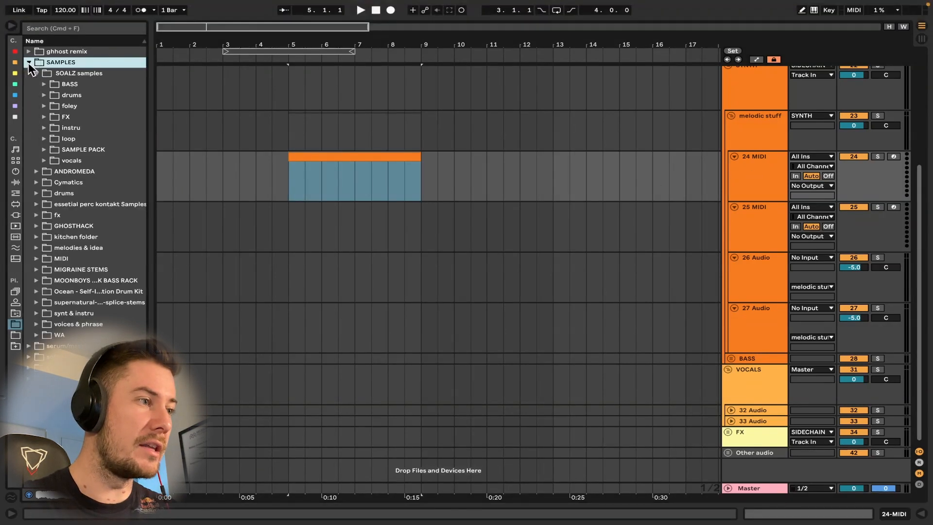
pyautogui.click(37, 72)
pyautogui.click(37, 95)
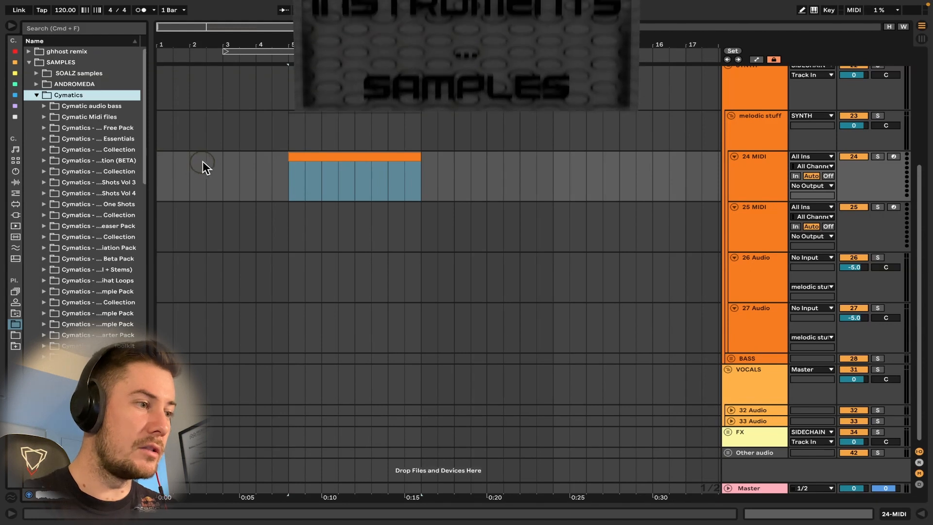
pyautogui.moveTo(150, 177); pyautogui.dragTo(202, 179)
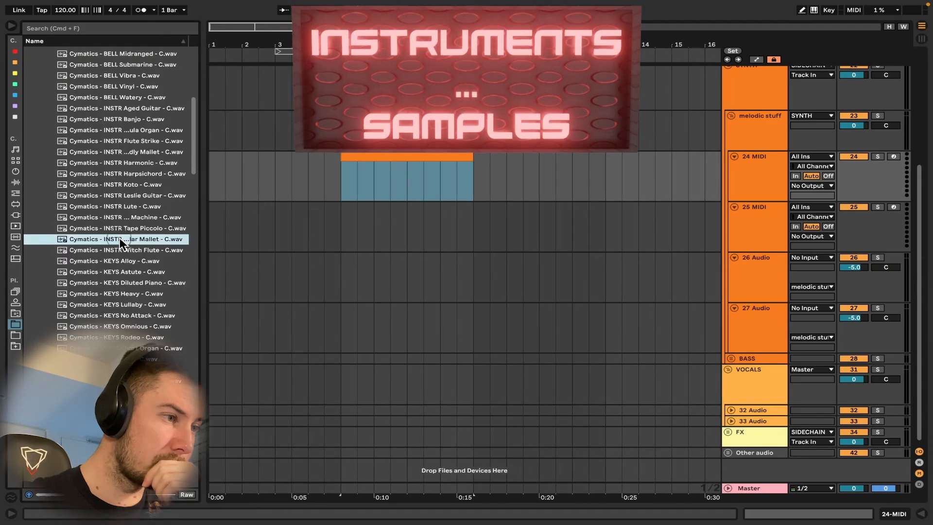
# Step: Load the sample Cymatics - KEYS Alloy - C.wav as the instrument on track 24 and open its clip
pyautogui.click(121, 261)
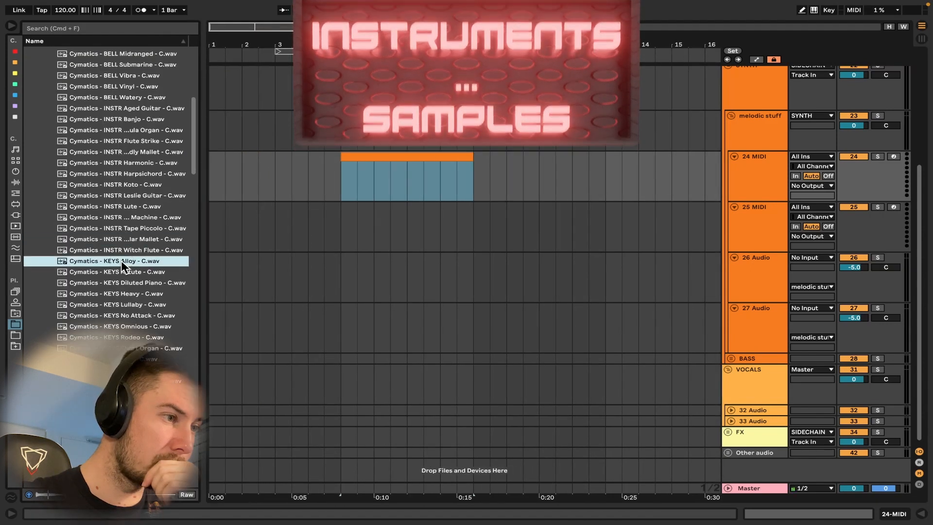
pyautogui.click(203, 246)
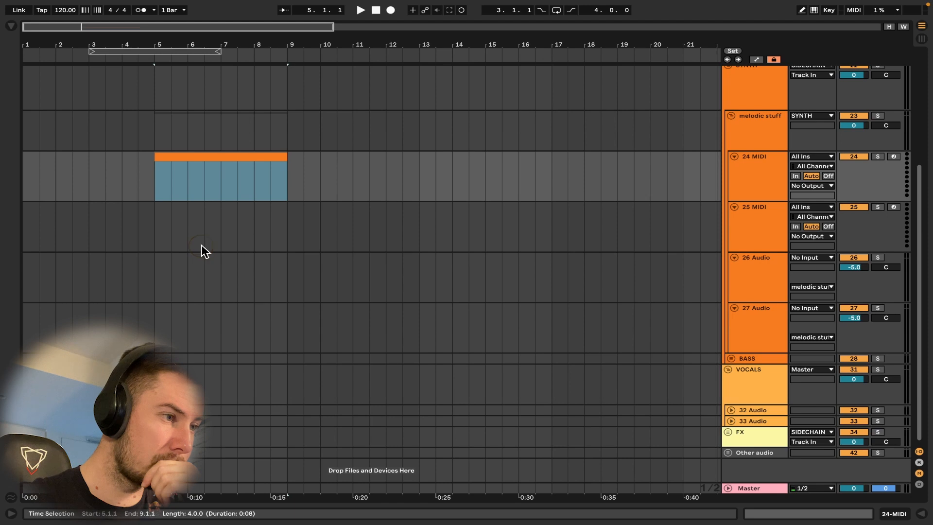
pyautogui.click(11, 25)
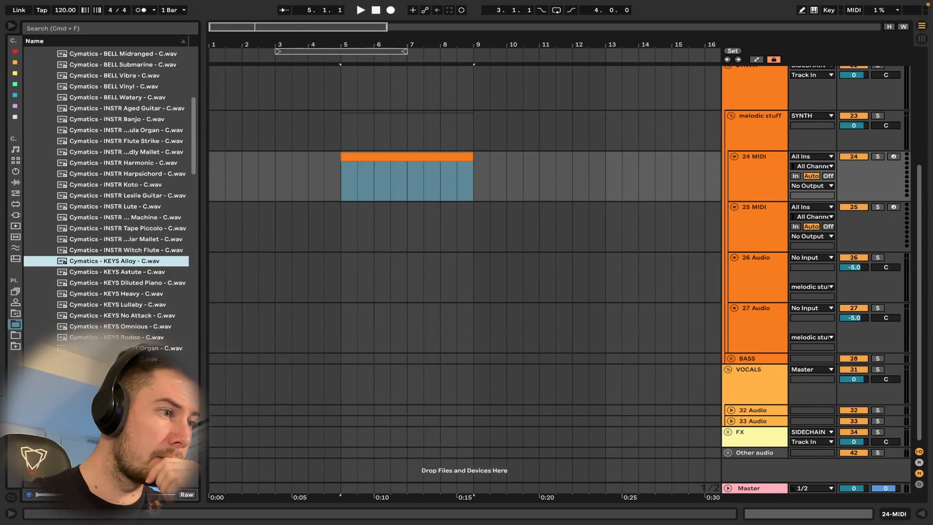
pyautogui.click(779, 189)
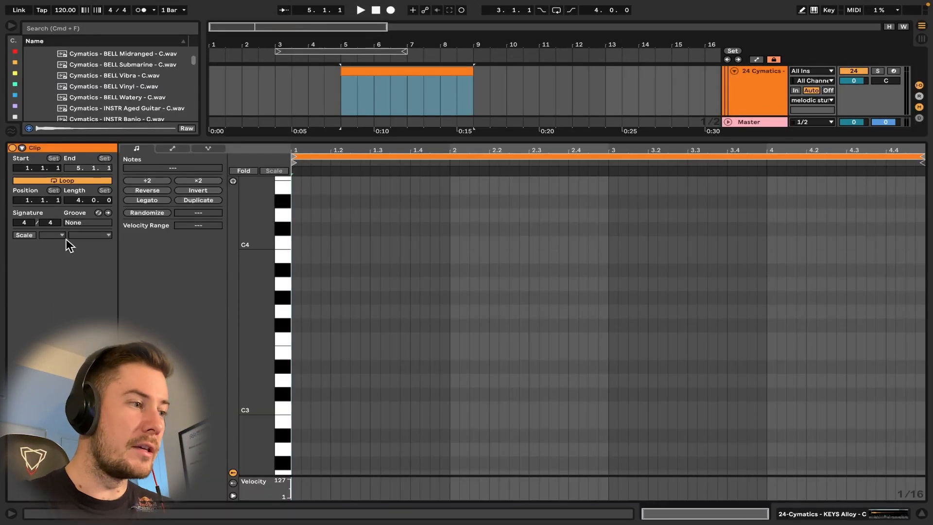
# Step: Turn on scale highlighting for the clip and set the scale to F#/Gb Minor
pyautogui.click(24, 235)
pyautogui.click(58, 234)
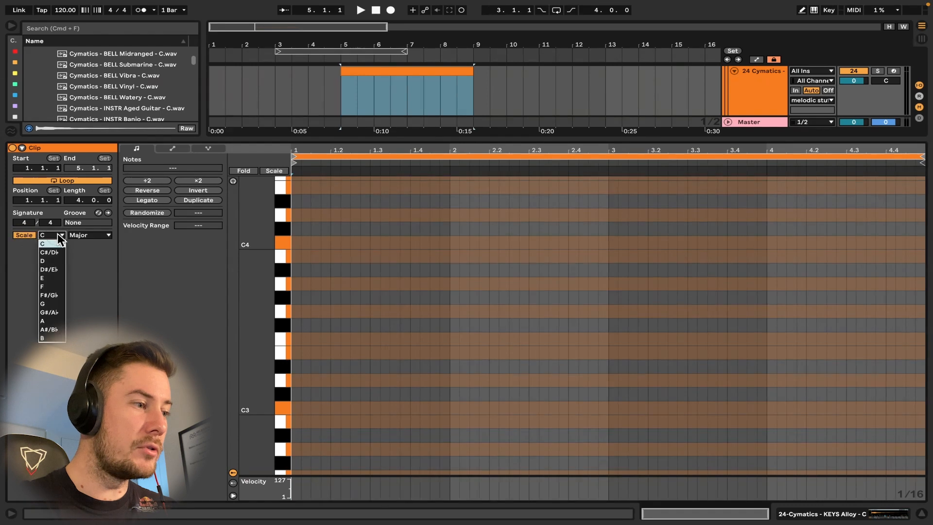
pyautogui.click(50, 295)
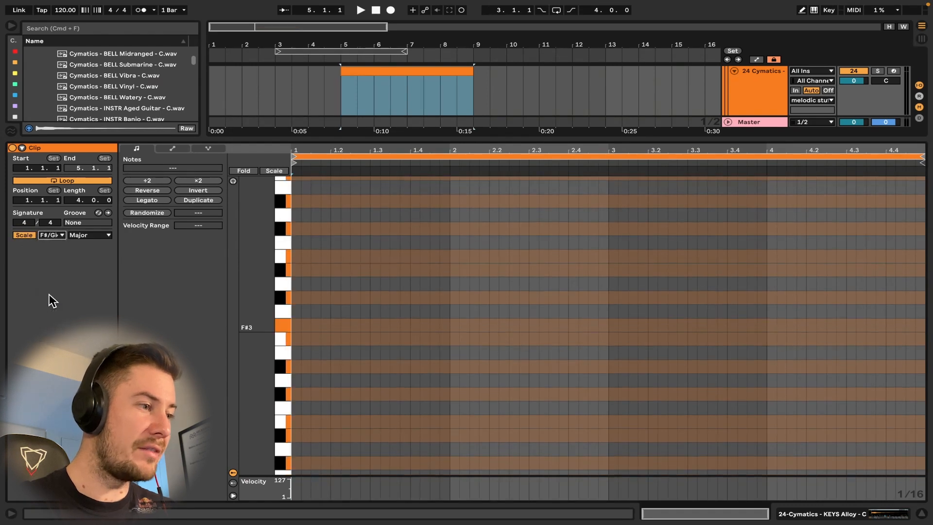
pyautogui.click(93, 234)
pyautogui.click(91, 248)
# Step: Draw a half-bar F#3 note at the clip's start, followed by half-bar C#3, D3 and F#3 notes
pyautogui.doubleClick(294, 326)
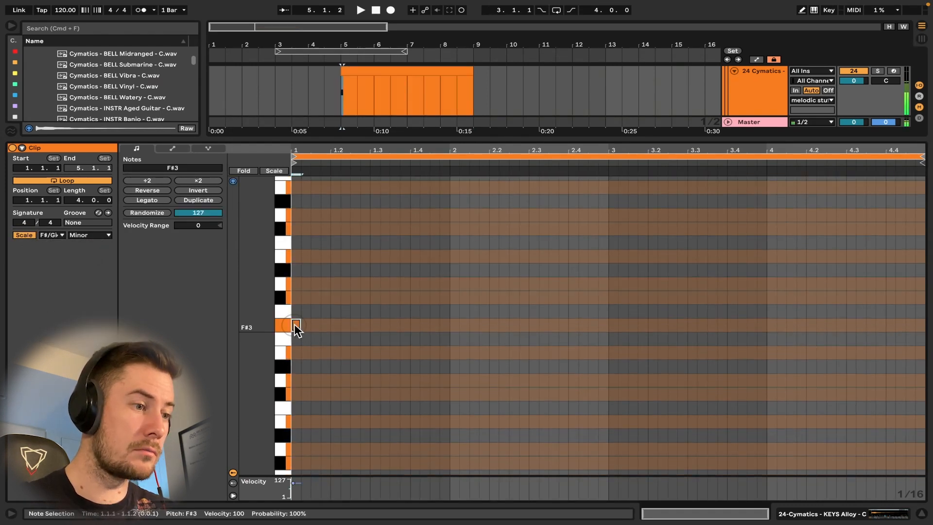
pyautogui.moveTo(298, 324); pyautogui.dragTo(365, 327)
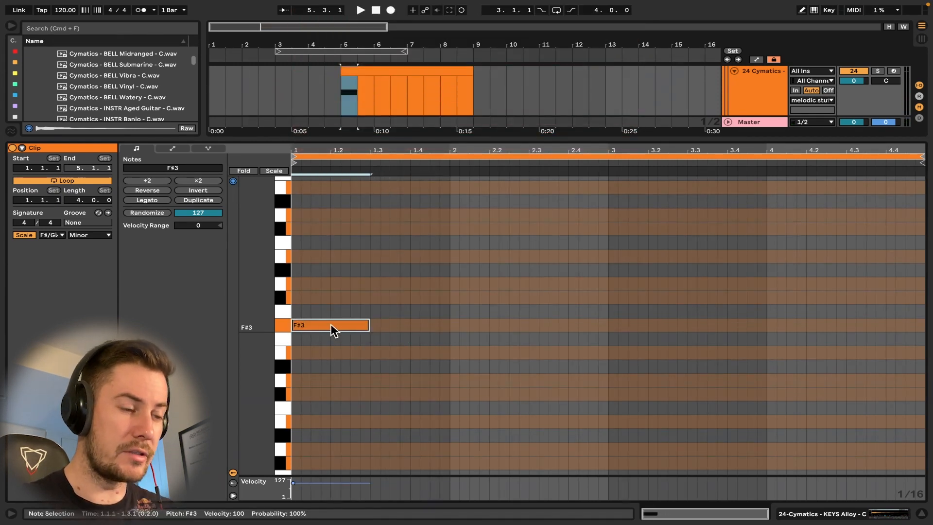
pyautogui.moveTo(330, 324); pyautogui.dragTo(499, 375)
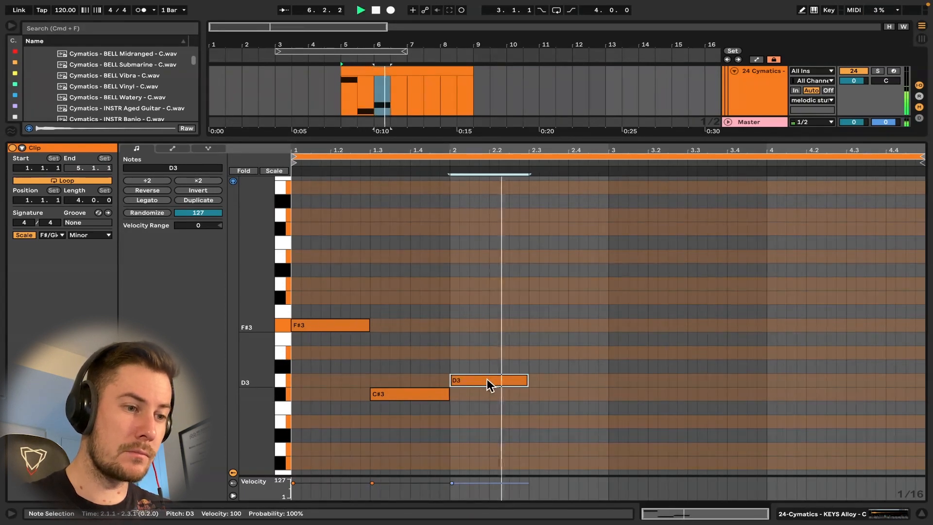
pyautogui.moveTo(487, 378); pyautogui.dragTo(558, 330)
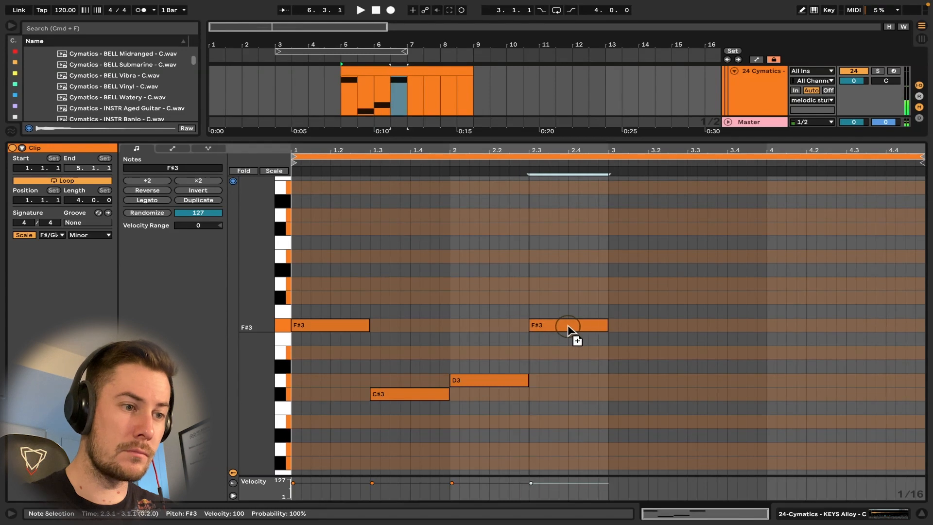
# Step: Transpose all four bass notes down one octave and play back the clip
pyautogui.press('super+a')
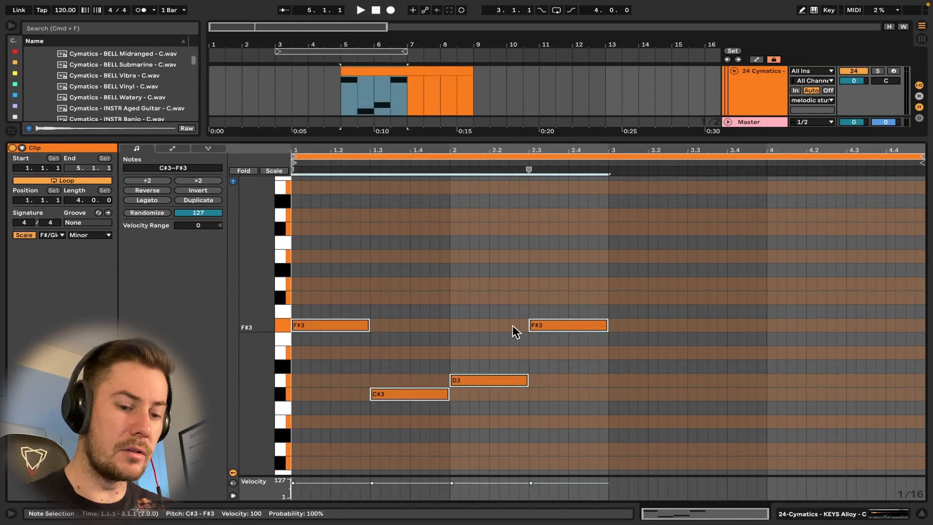
pyautogui.hotkey('shift', 'Down')
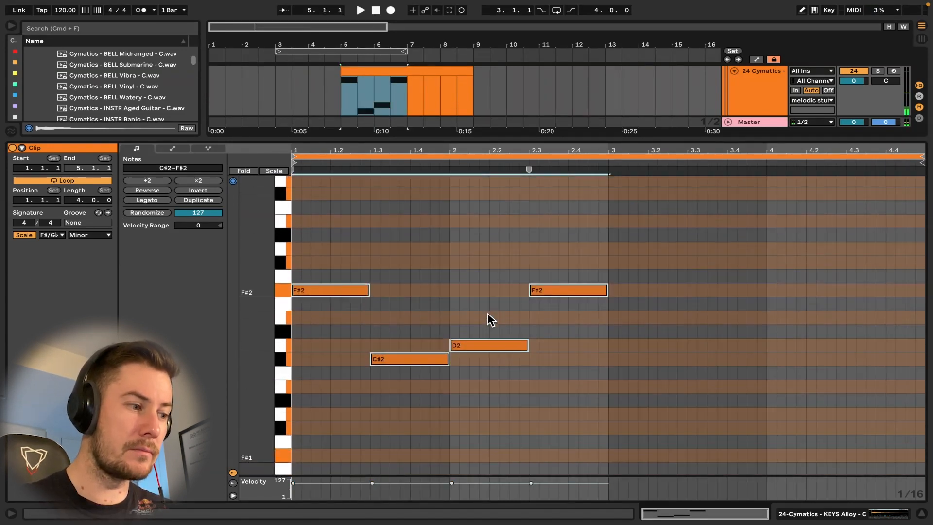
pyautogui.press('space')
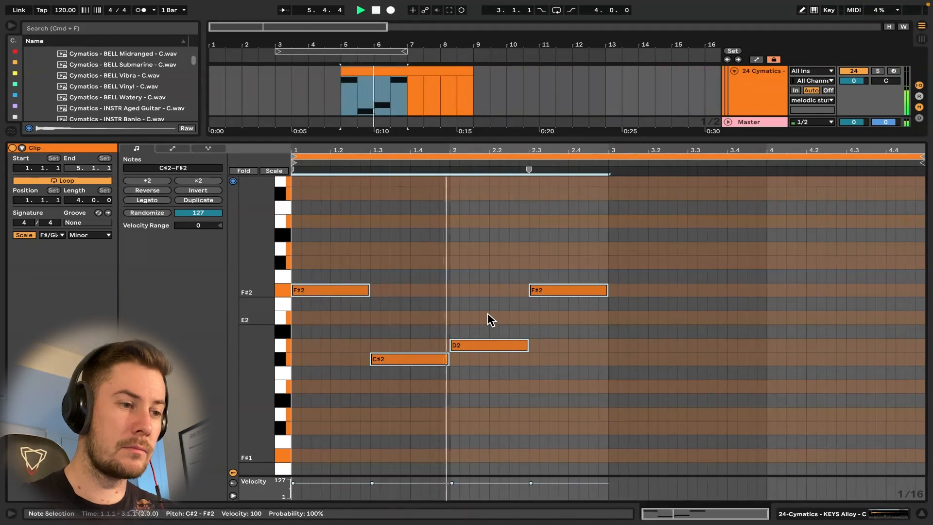
# Step: Add the upper notes C#3, A2, G#2 and A2 above the four bass notes and play them back
pyautogui.scroll(1, 488, 313)
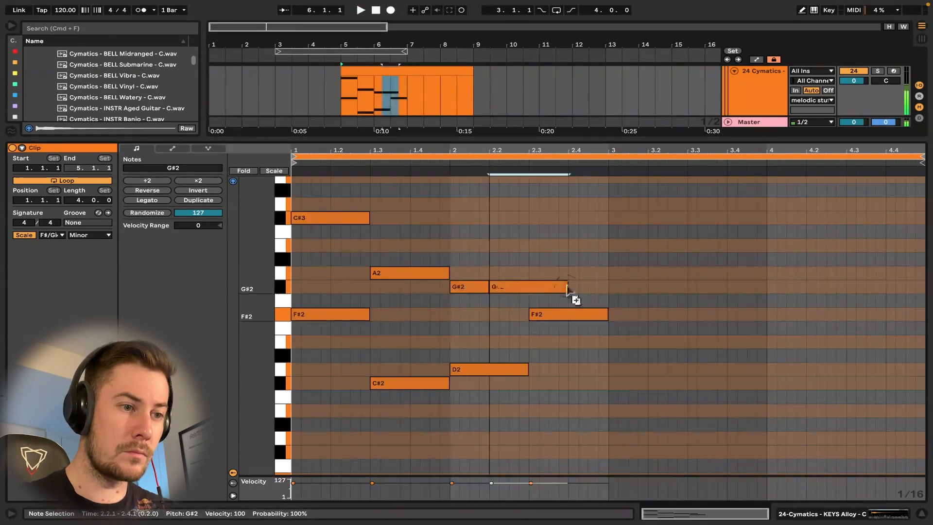
pyautogui.moveTo(575, 298); pyautogui.dragTo(567, 273)
pyautogui.press('space')
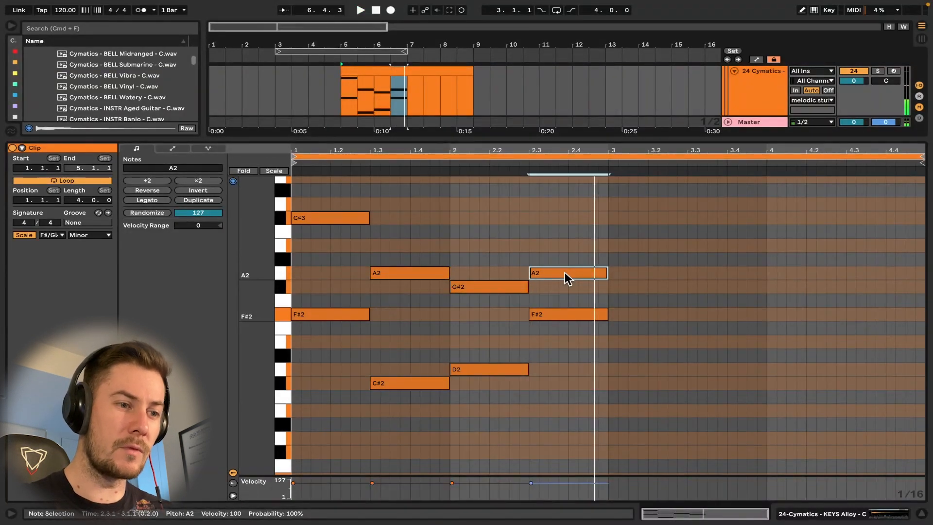
pyautogui.scroll(1, 565, 272)
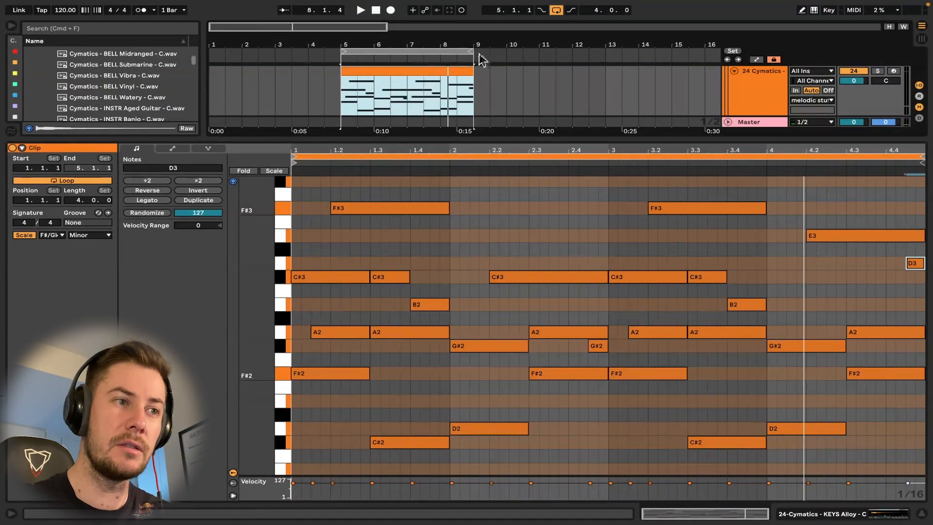
# Step: Extend the arrangement loop to 8 bars and duplicate the 4-bar melody clip directly after the original
pyautogui.moveTo(469, 54); pyautogui.dragTo(593, 68)
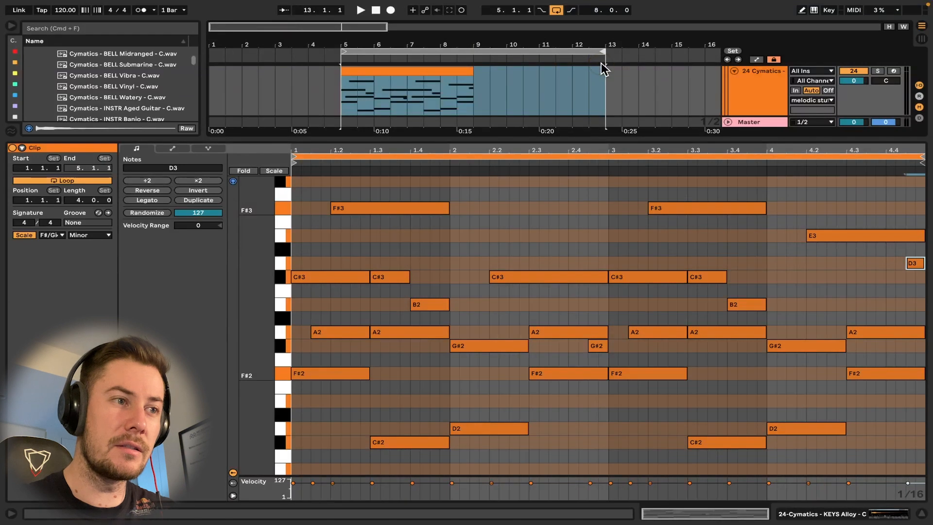
pyautogui.click(436, 73)
pyautogui.press('super+d')
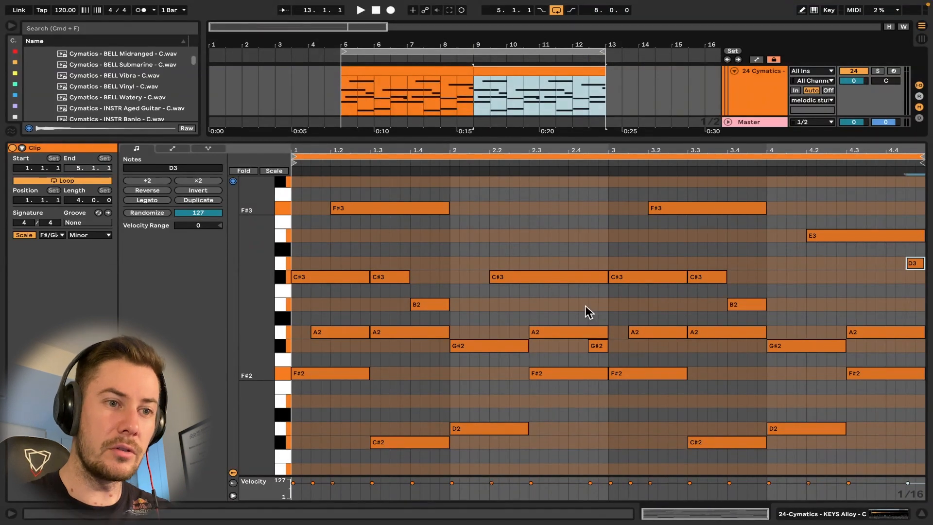
# Step: Join the two melody clips into one 8-bar clip, play it back and return to the full arrangement
pyautogui.click(585, 306)
pyautogui.click(445, 71)
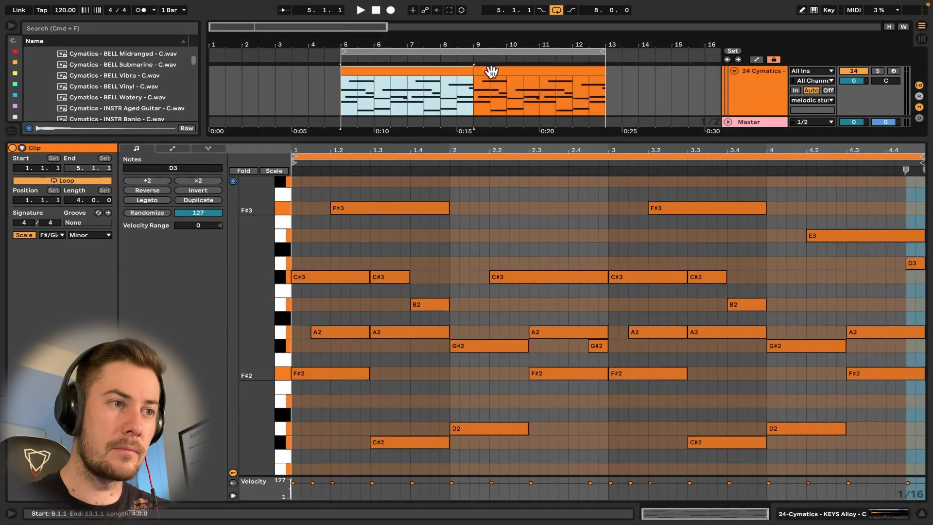
pyautogui.keyDown('shift'); pyautogui.click(492, 71); pyautogui.keyUp('shift')
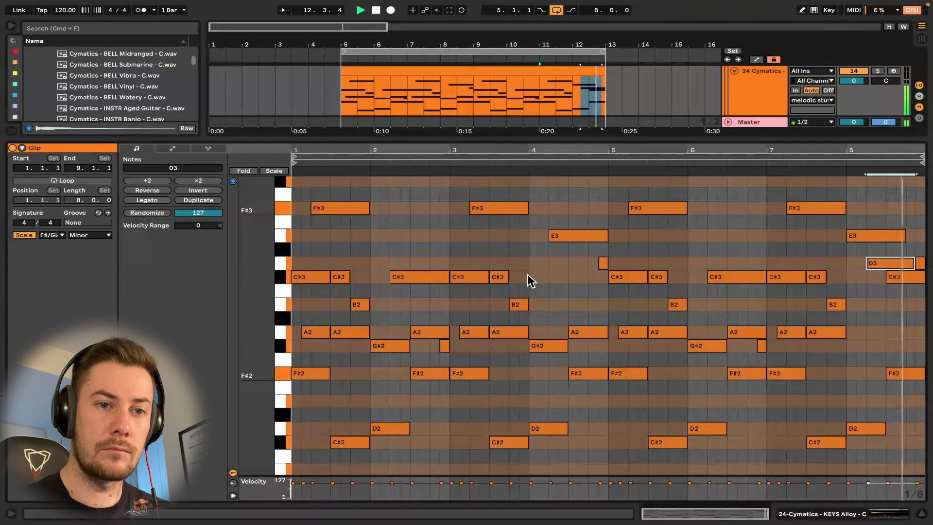
pyautogui.press('space')
pyautogui.press('super+alt+l')
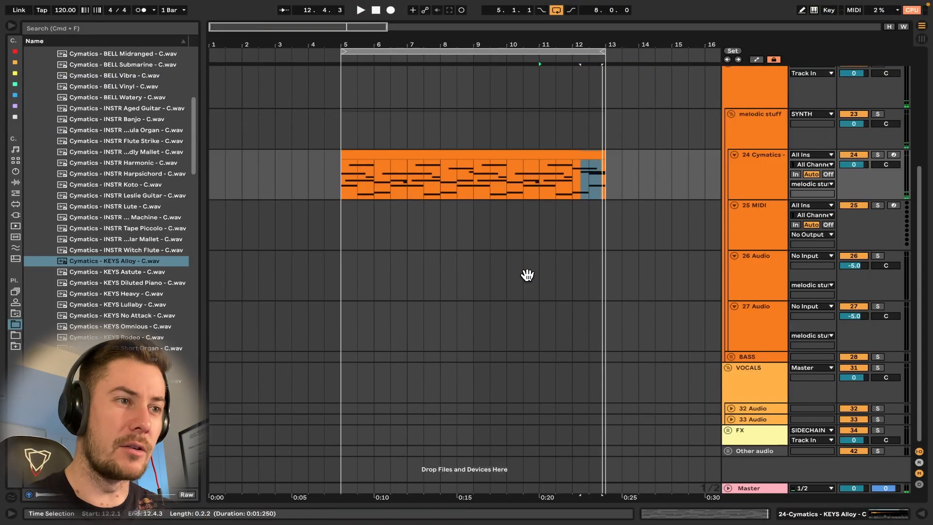
pyautogui.click(407, 155)
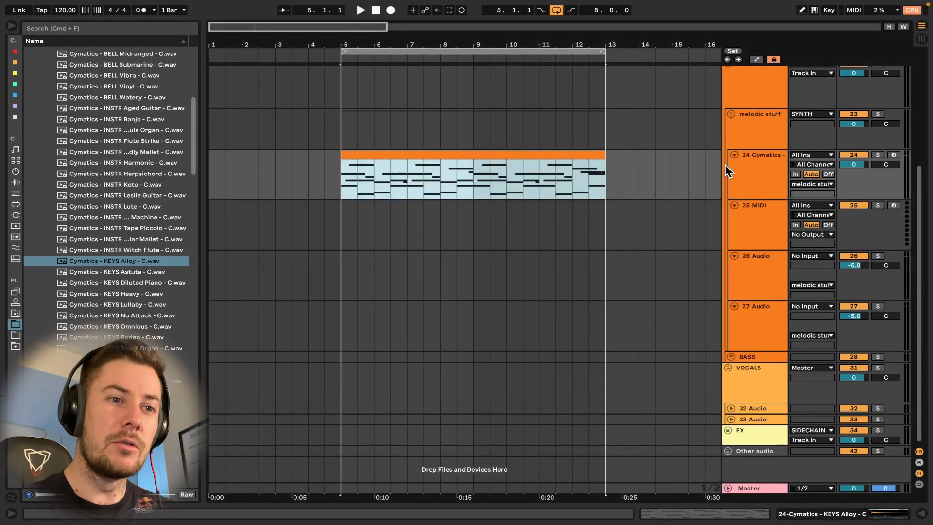
pyautogui.click(748, 180)
pyautogui.click(761, 231)
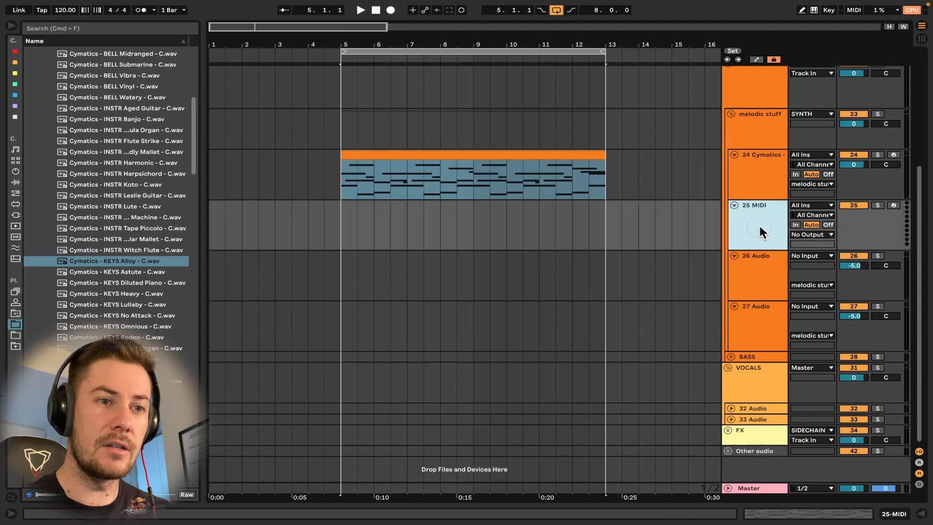
pyautogui.click(339, 174)
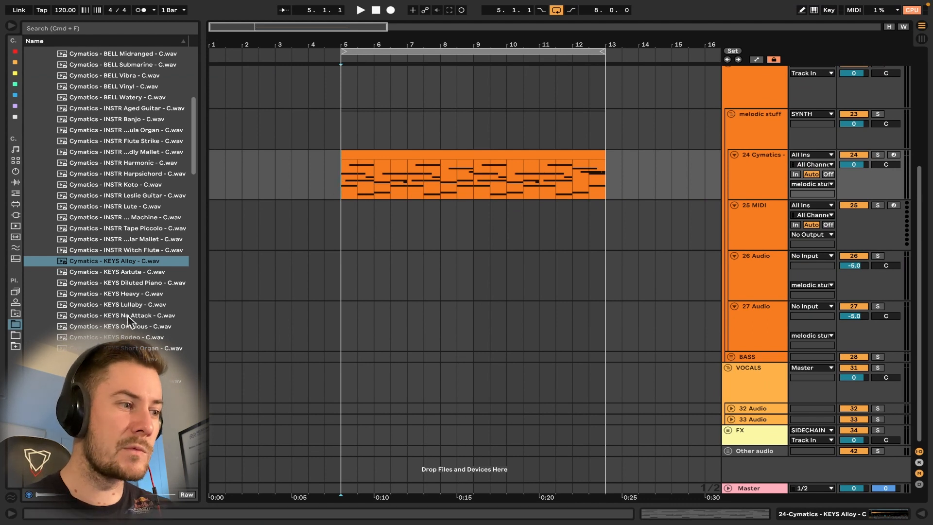
# Step: Audition the Cymatics instrument samples and load Cymatics - INSTR Tubular Mallet - C.wav onto track 25 MIDI
pyautogui.click(156, 174)
pyautogui.click(155, 217)
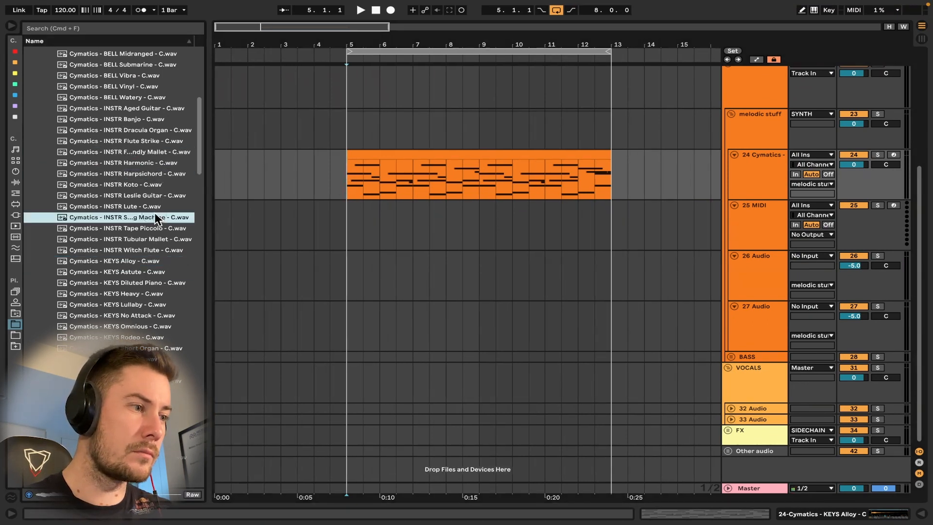
pyautogui.click(155, 239)
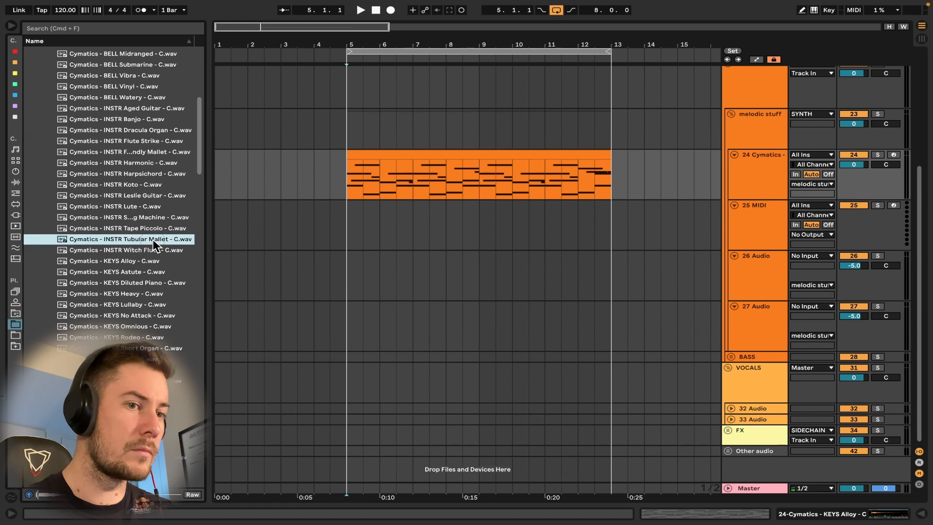
pyautogui.doubleClick(747, 217)
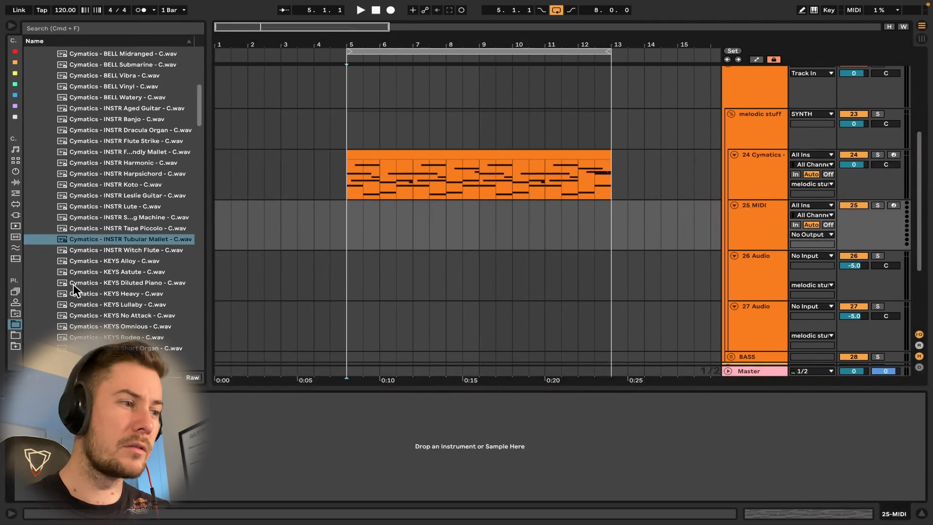
pyautogui.click(108, 241)
pyautogui.press('Return')
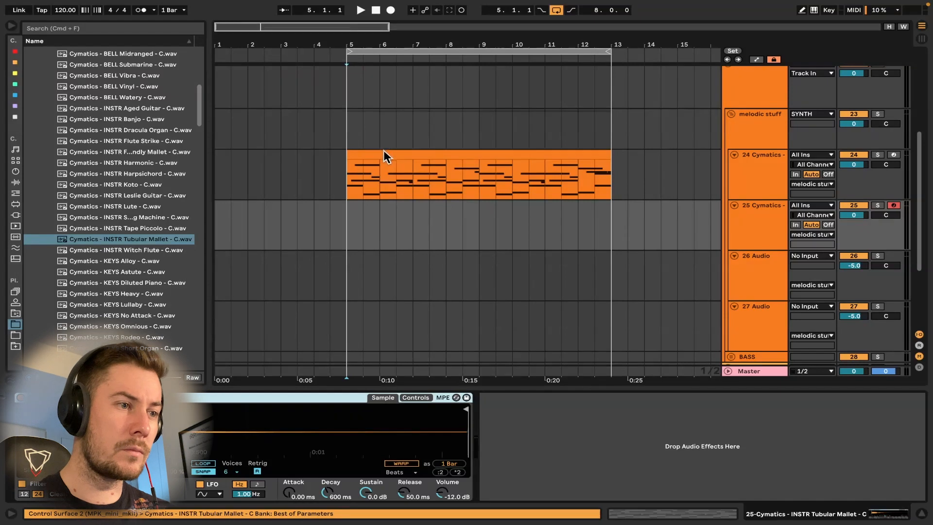
# Step: Copy the 8-bar melody clip from track 24 onto track 25 and play it back soloed
pyautogui.moveTo(384, 152); pyautogui.dragTo(391, 228)
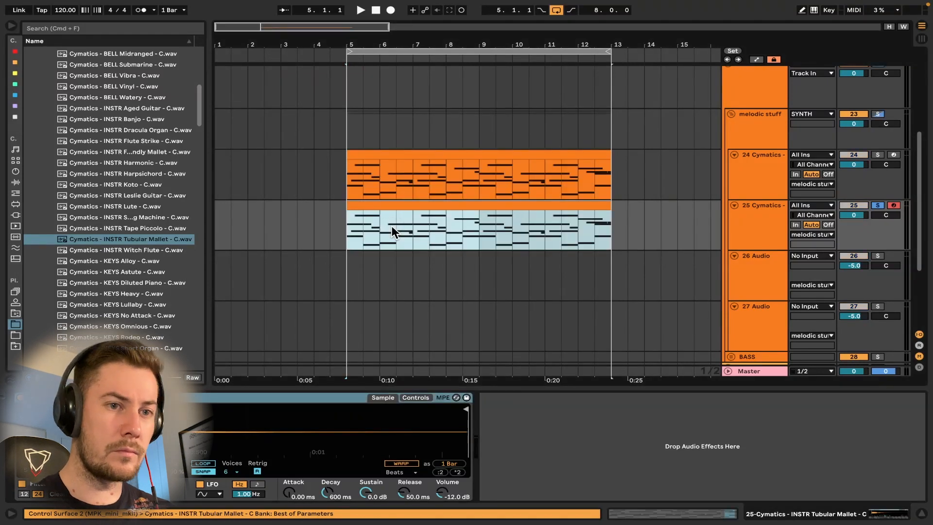
pyautogui.press('space')
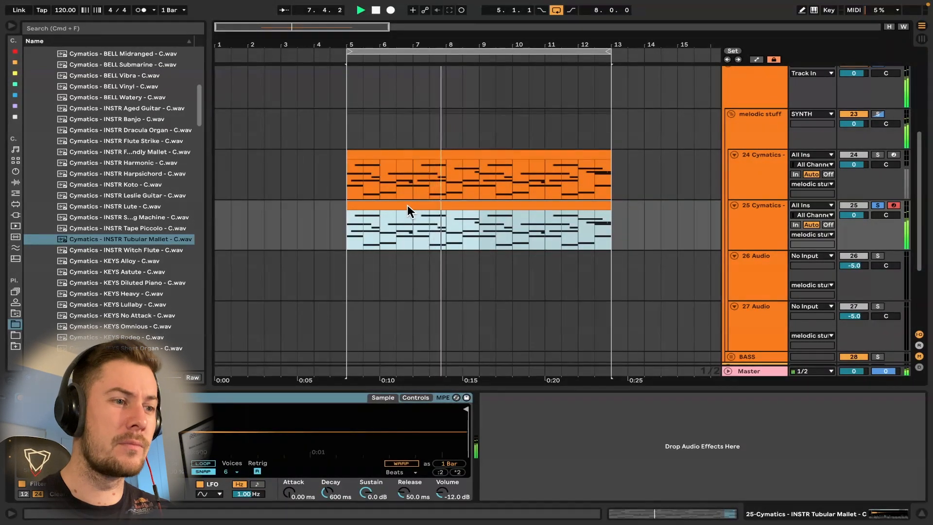
pyautogui.press('space')
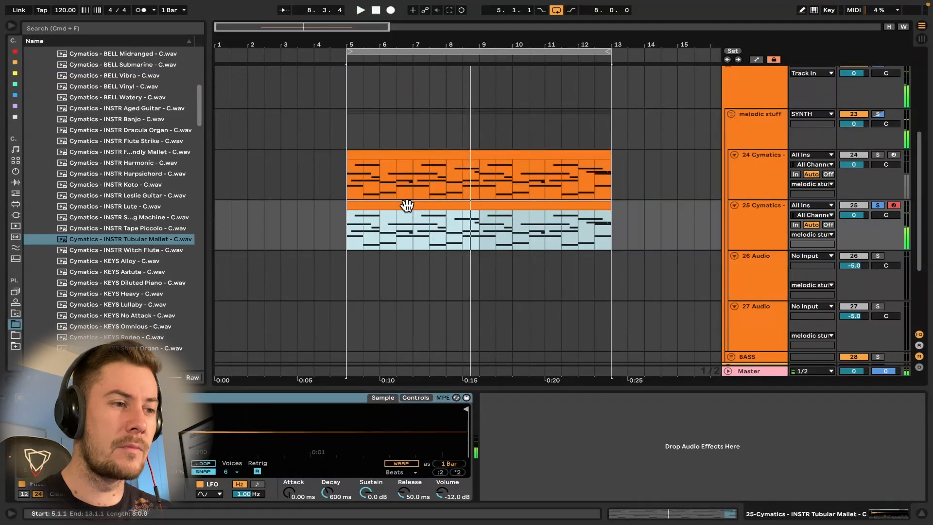
# Step: Try deactivating the bass notes C#2, D2 and F#2 in the track 25 clip, play it back and return to the full arrangement
pyautogui.doubleClick(407, 205)
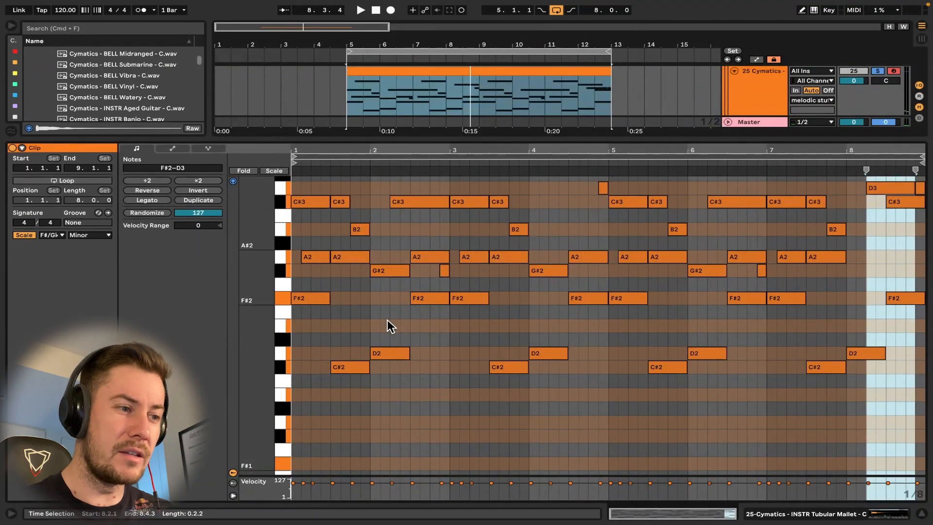
pyautogui.scroll(-4, 344, 316)
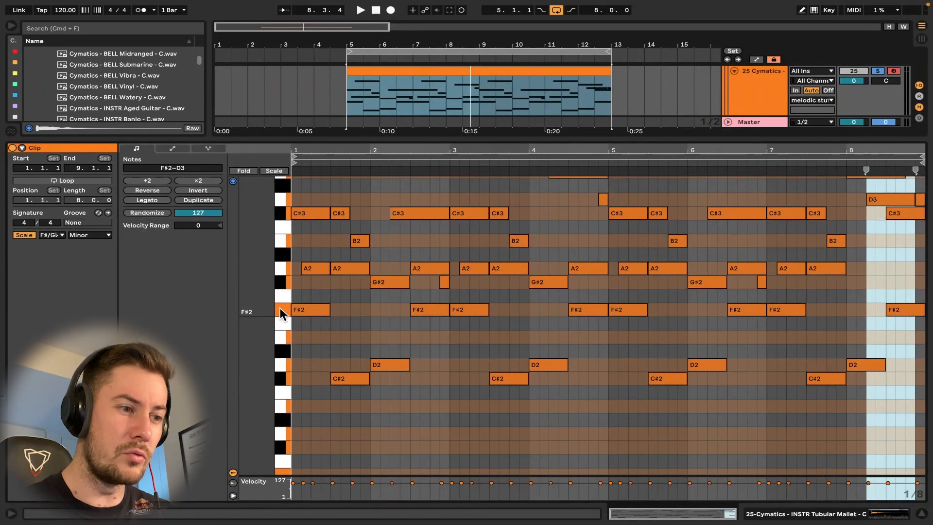
pyautogui.moveTo(280, 311); pyautogui.dragTo(281, 379)
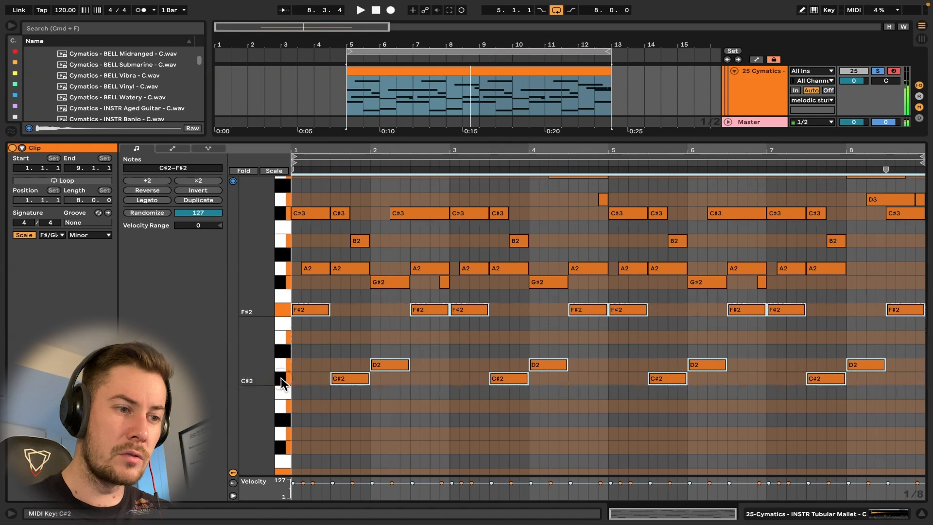
pyautogui.press('0')
pyautogui.press('space')
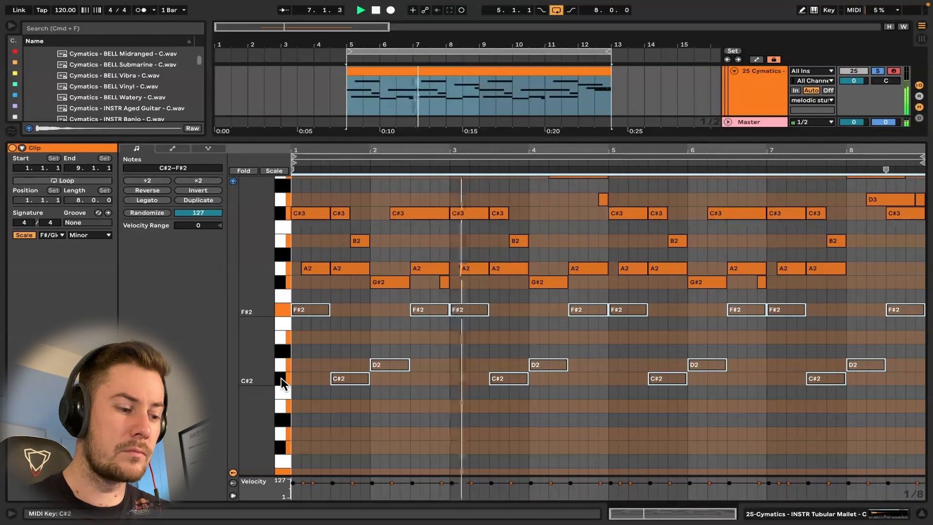
pyautogui.press('super+alt+l')
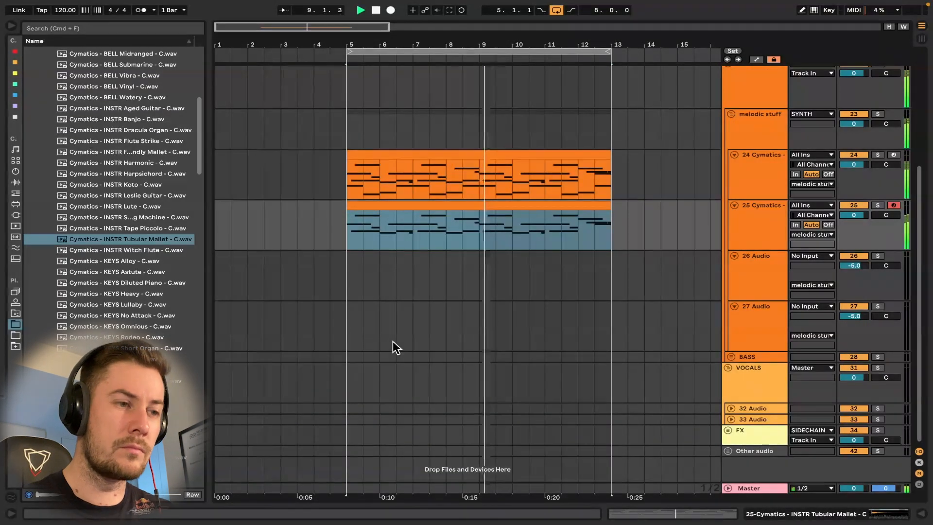
# Step: Reactivate the C#2, D2 and F#2 bass notes in the track 25 clip, lower their velocity to 61 and play it back
pyautogui.click(459, 152)
pyautogui.press('space')
pyautogui.doubleClick(459, 151)
pyautogui.scroll(-5, 377, 460)
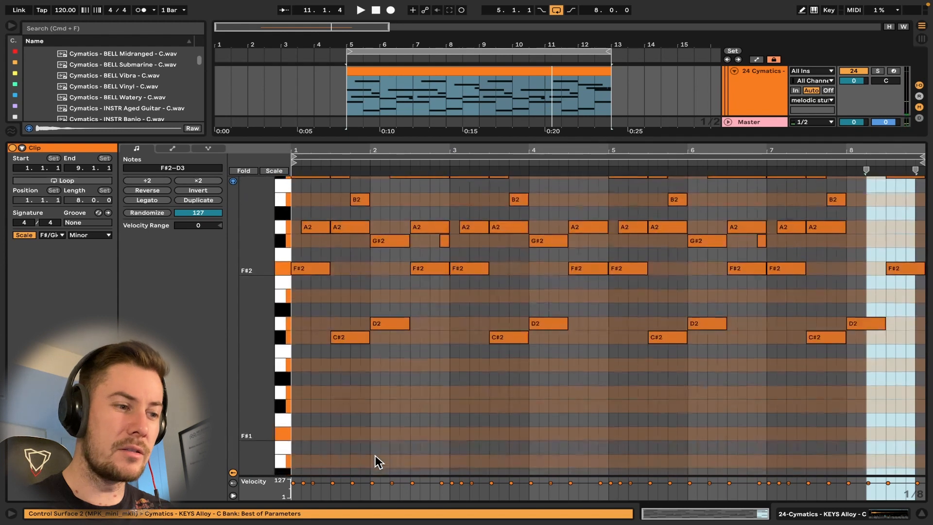
pyautogui.scroll(-1, 452, 106)
pyautogui.click(445, 74)
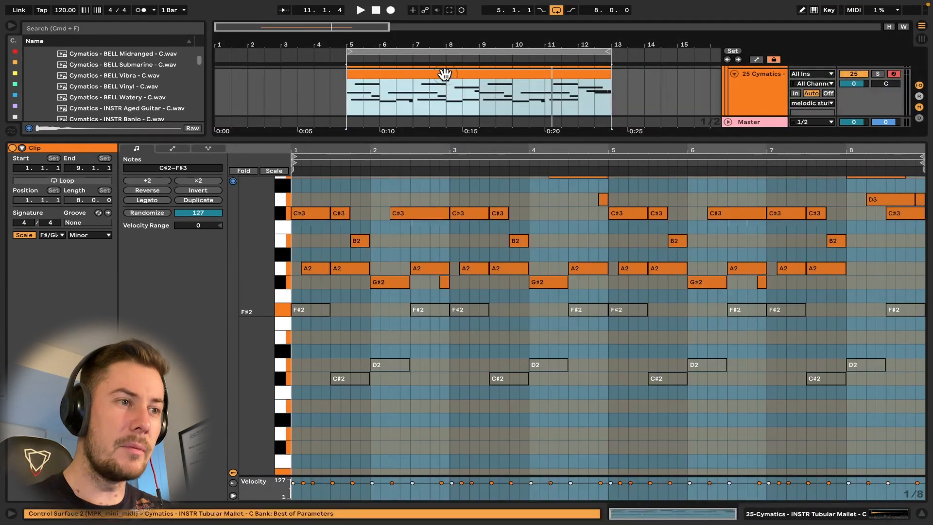
pyautogui.moveTo(281, 309); pyautogui.dragTo(333, 489)
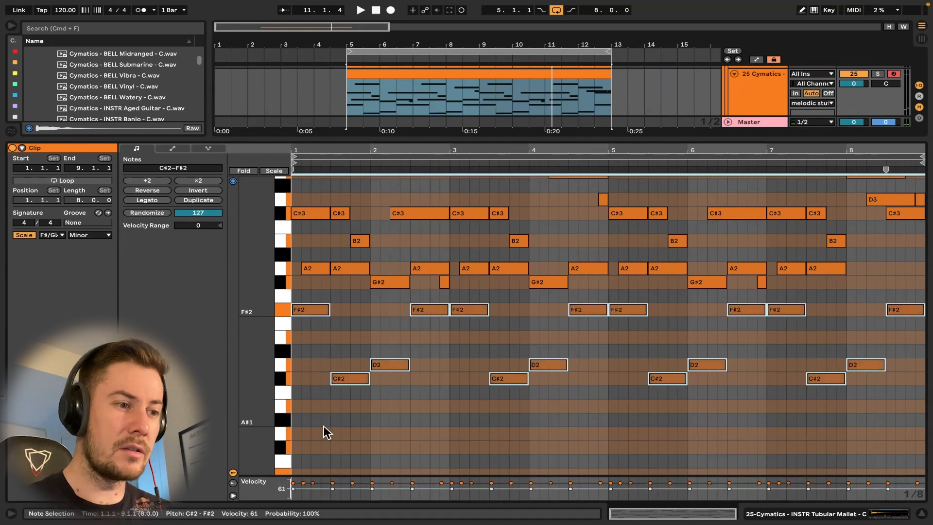
pyautogui.press('space')
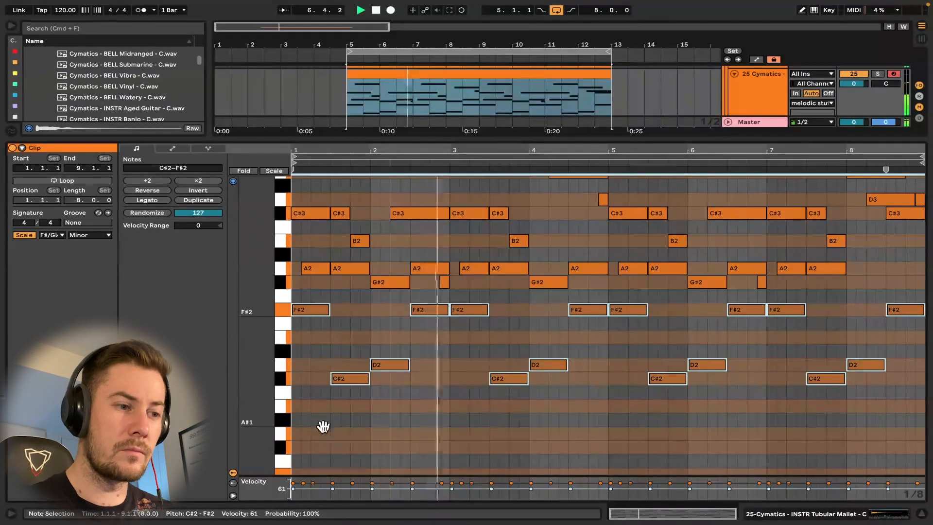
# Step: Add FabFilter Pro-Q 3 after the sampler on track 25 and start playback with the equalizer open
pyautogui.press('super+alt+l')
pyautogui.doubleClick(763, 228)
pyautogui.press('space')
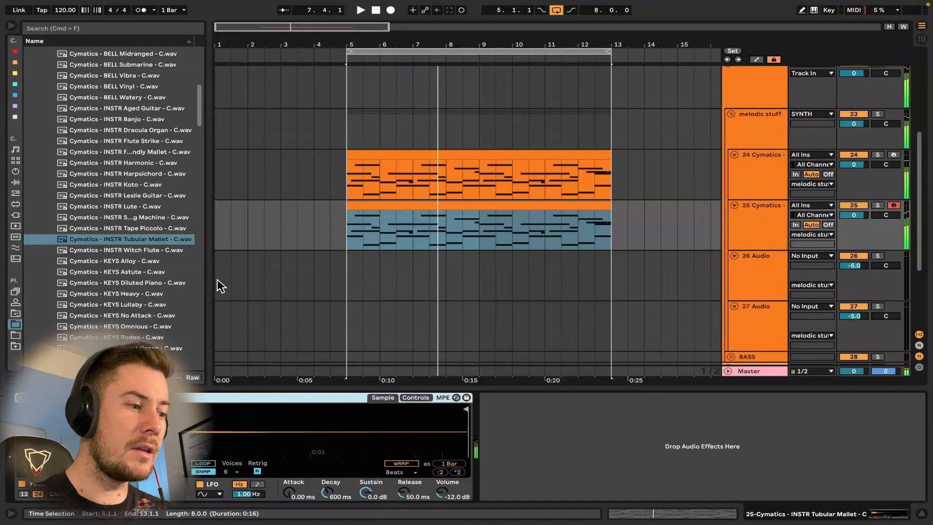
pyautogui.click(15, 105)
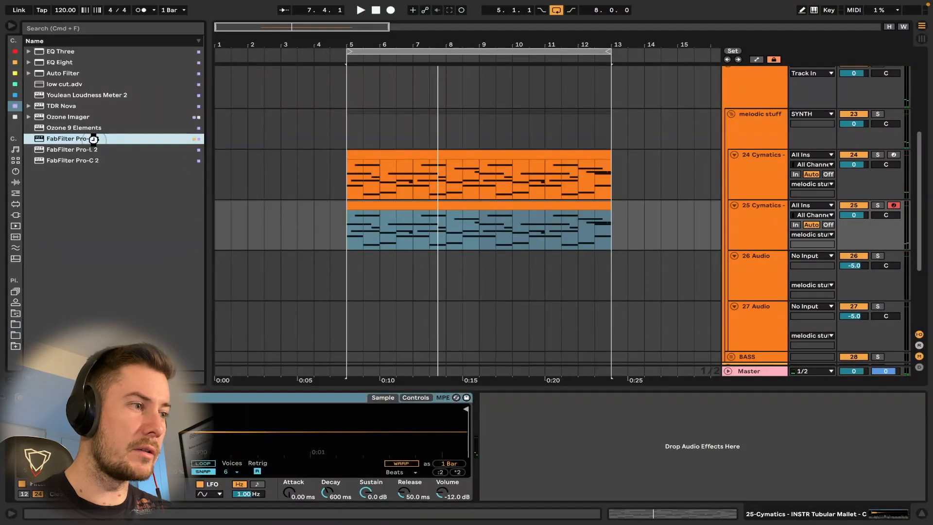
pyautogui.moveTo(97, 139); pyautogui.dragTo(581, 510)
pyautogui.press('space')
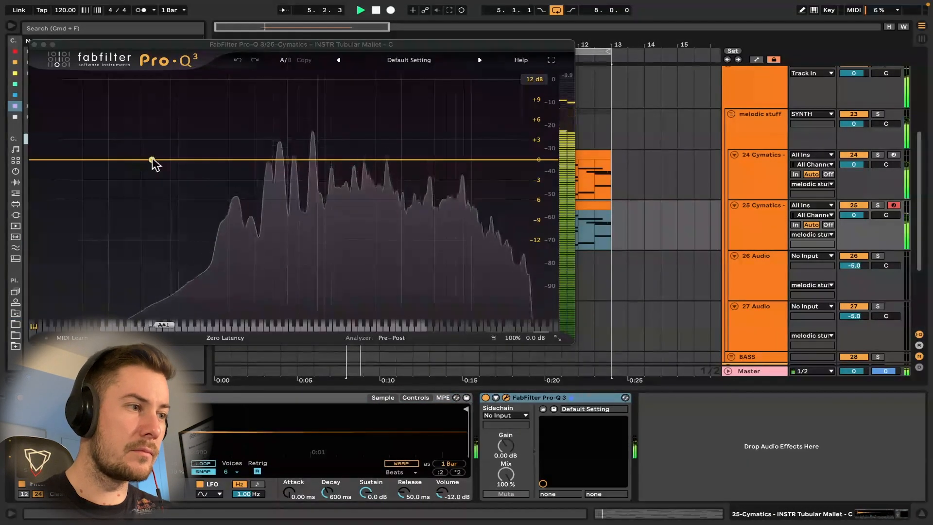
# Step: Create a low cut at about 169 Hz with an 18 dB/oct slope in Pro-Q 3 and close the equalizer
pyautogui.moveTo(150, 160); pyautogui.dragTo(206, 161)
pyautogui.click(123, 212)
pyautogui.click(148, 225)
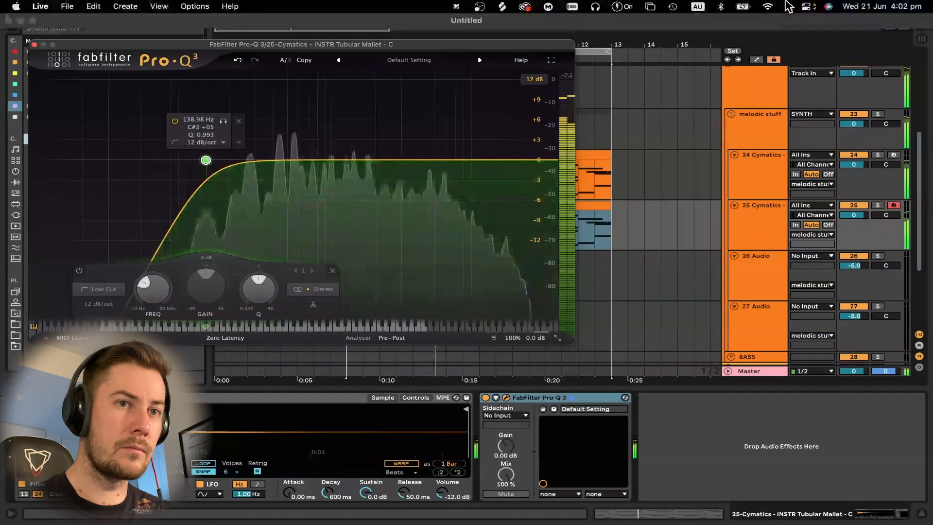
pyautogui.click(178, 143)
pyautogui.click(202, 143)
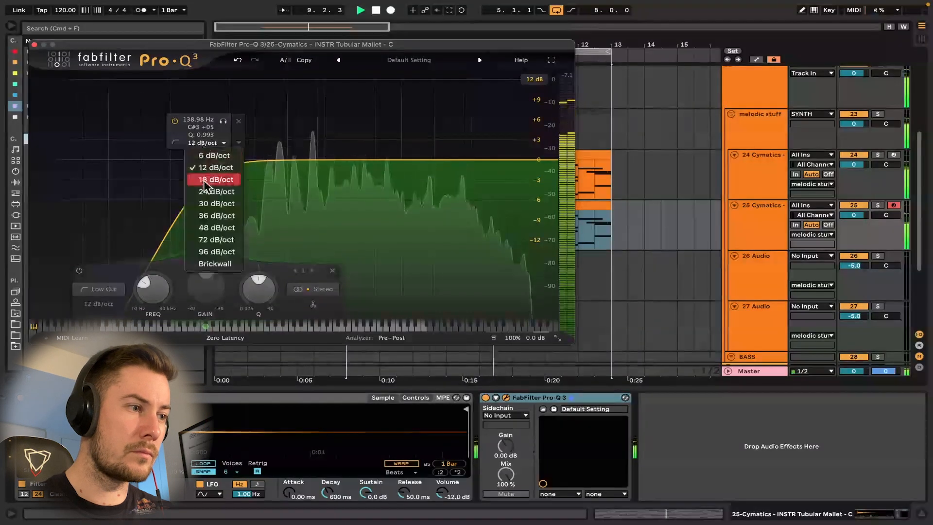
pyautogui.click(205, 179)
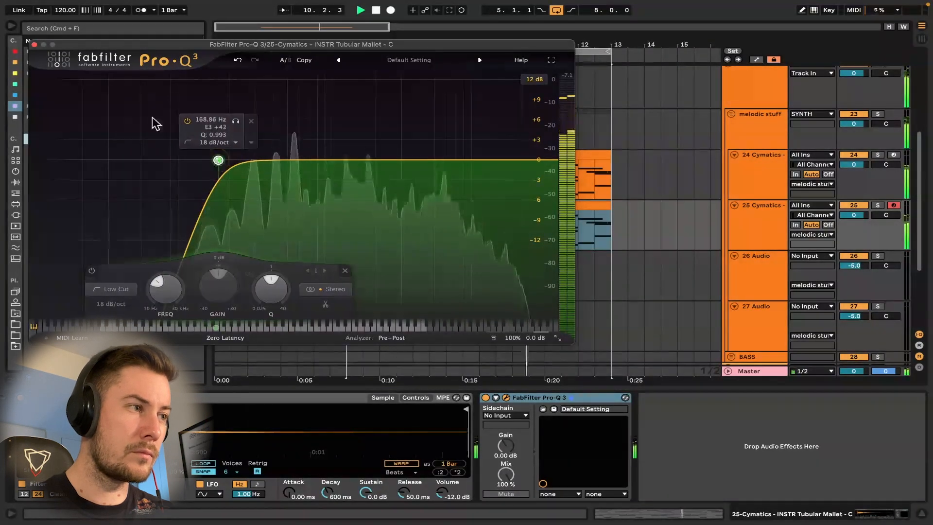
pyautogui.click(35, 45)
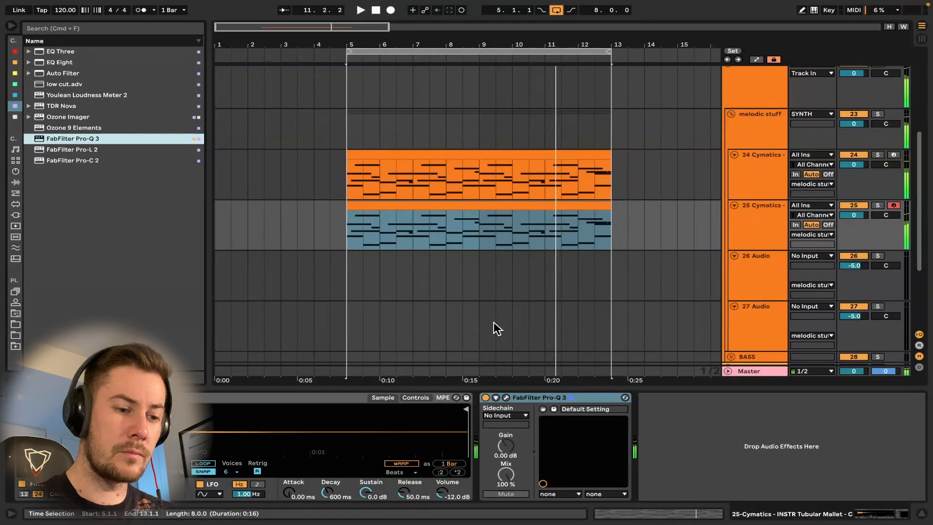
# Step: Insert a MIDI track below track 25 with the Cymatics PLUCK Sparkle - C sample and open a copy of the melody clip on it
pyautogui.press('super+alt+l')
pyautogui.click(443, 207)
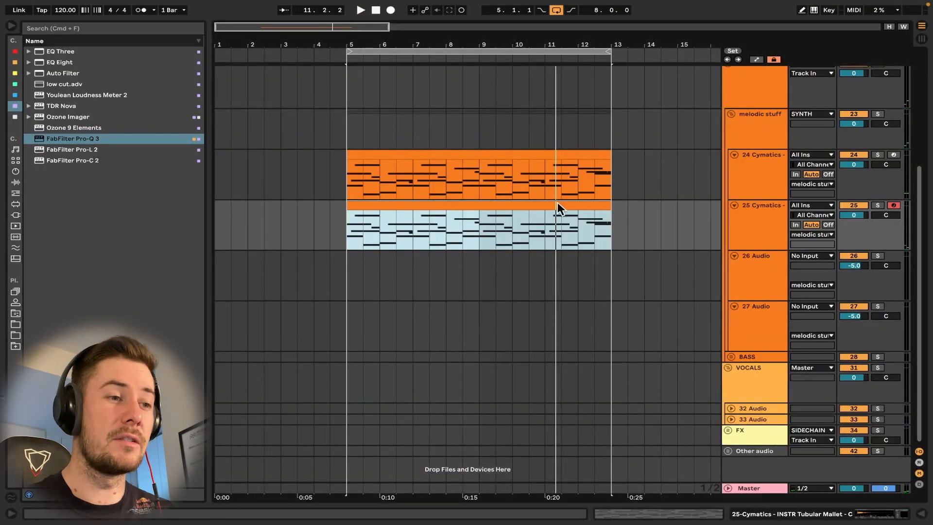
pyautogui.press('super+shift+t')
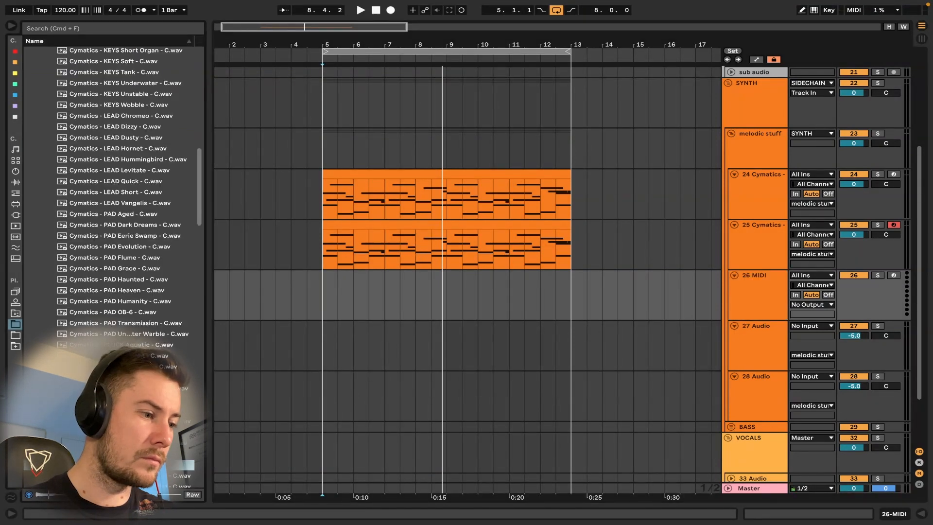
pyautogui.scroll(-3, 112, 195)
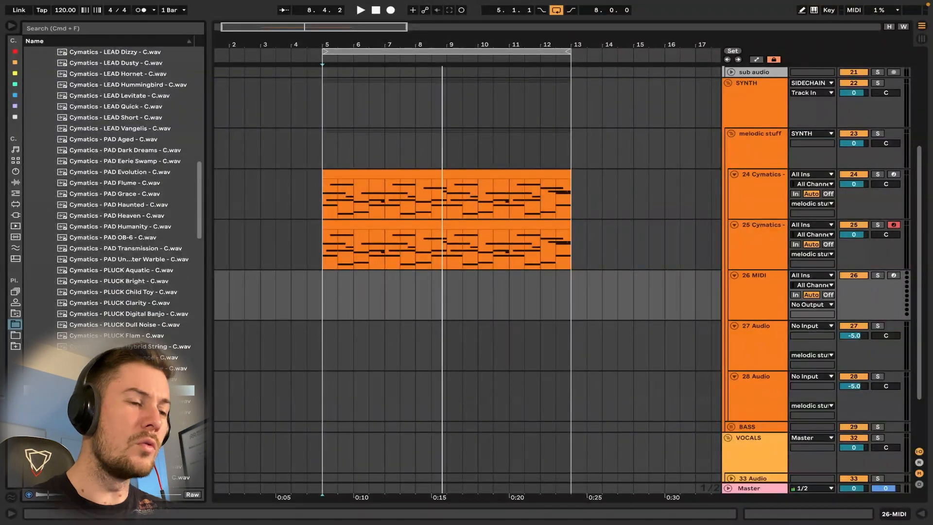
pyautogui.click(764, 291)
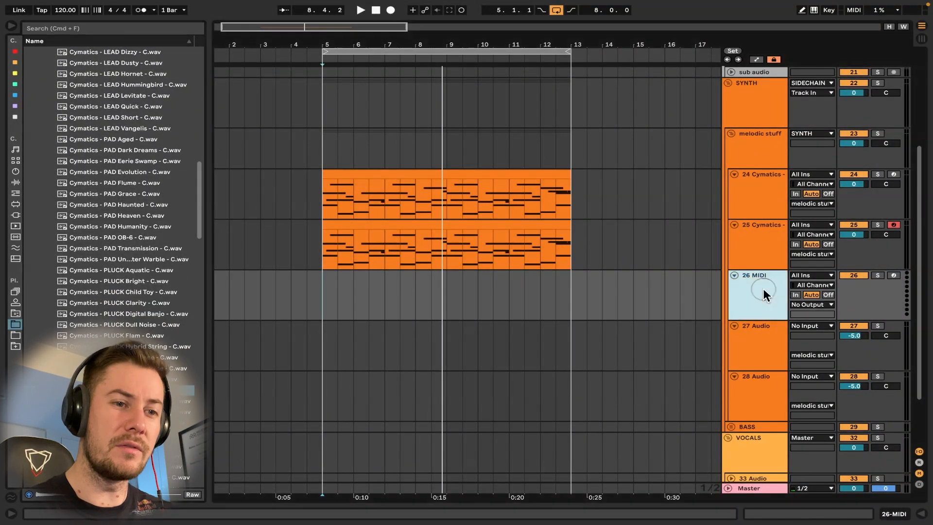
pyautogui.doubleClick(764, 290)
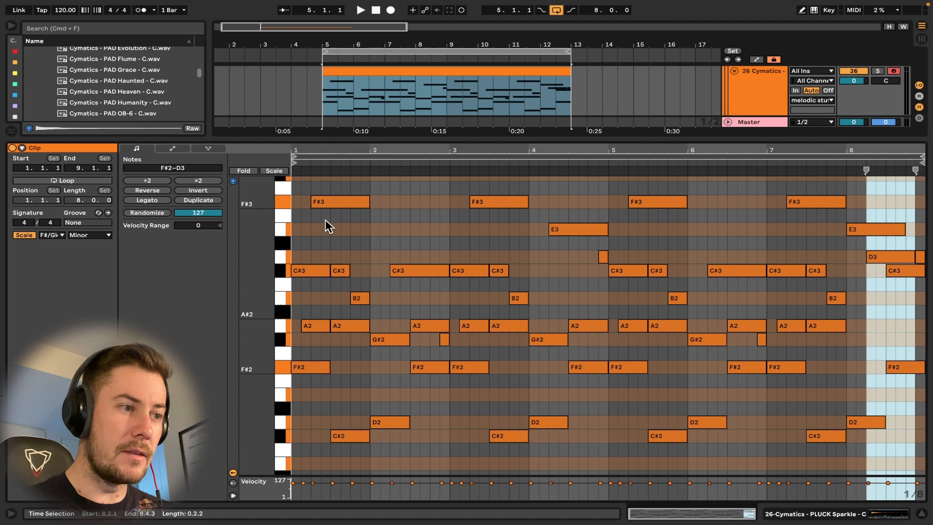
# Step: Delete all notes above F#2 from the track 26 clip and play the remaining bass line soloed
pyautogui.scroll(1, 325, 220)
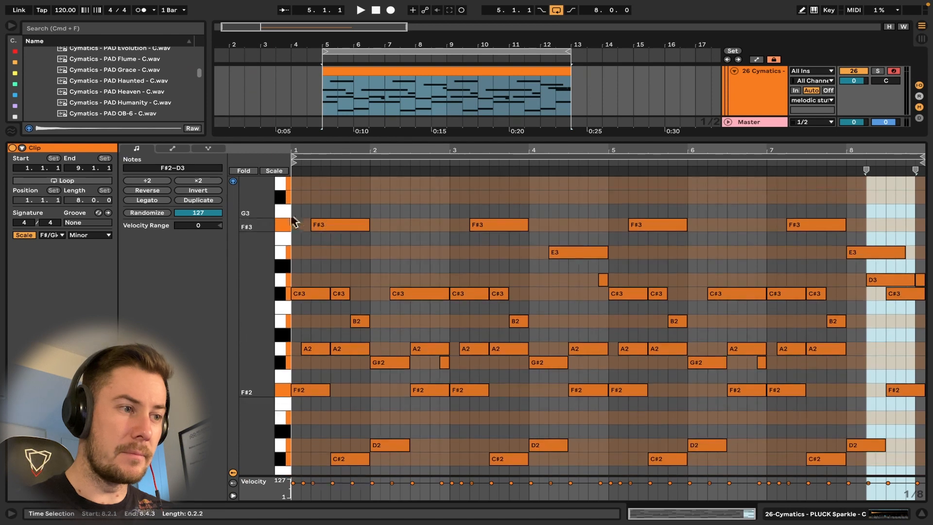
pyautogui.moveTo(293, 222); pyautogui.dragTo(285, 361)
pyautogui.press('Delete')
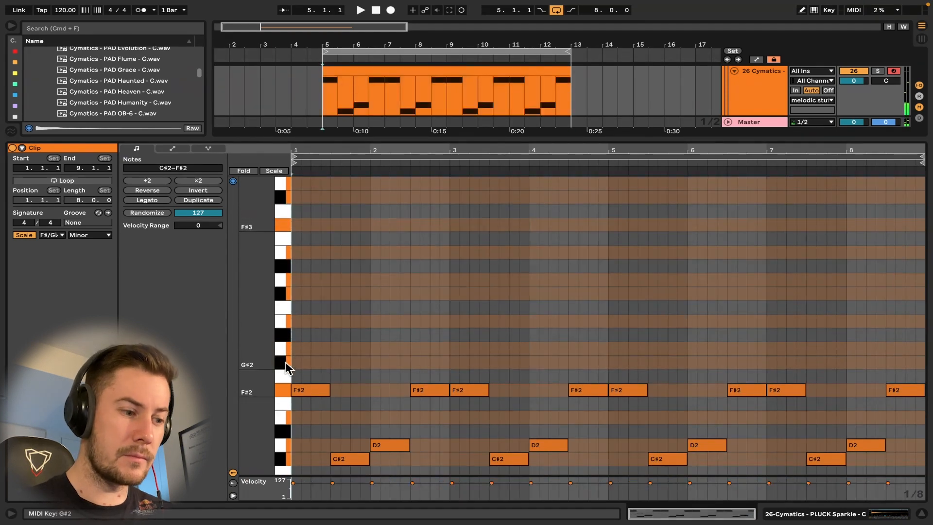
pyautogui.press('space')
pyautogui.scroll(-4, 439, 329)
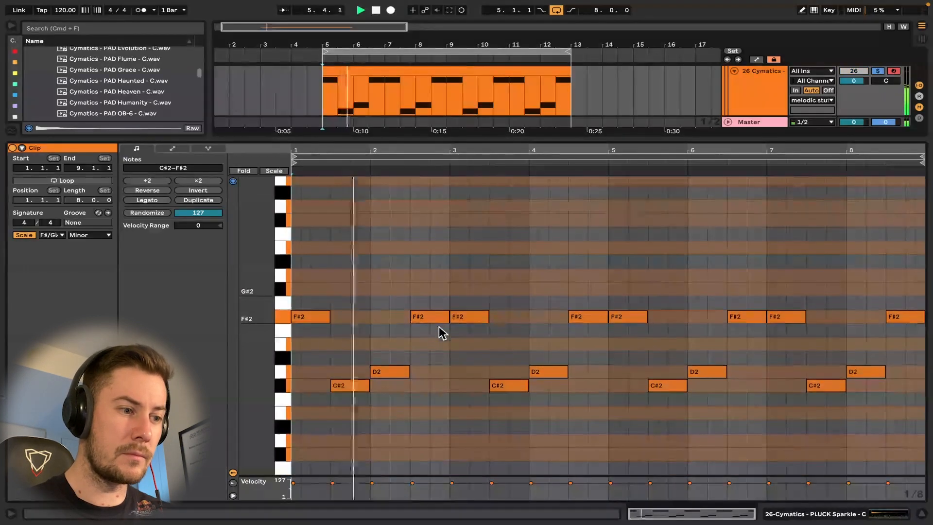
# Step: Transpose all notes in the track 26 clip up one octave and play them back
pyautogui.press('space')
pyautogui.hotkey('ctrl', 'a')
pyautogui.hotkey('shift', 'Up')
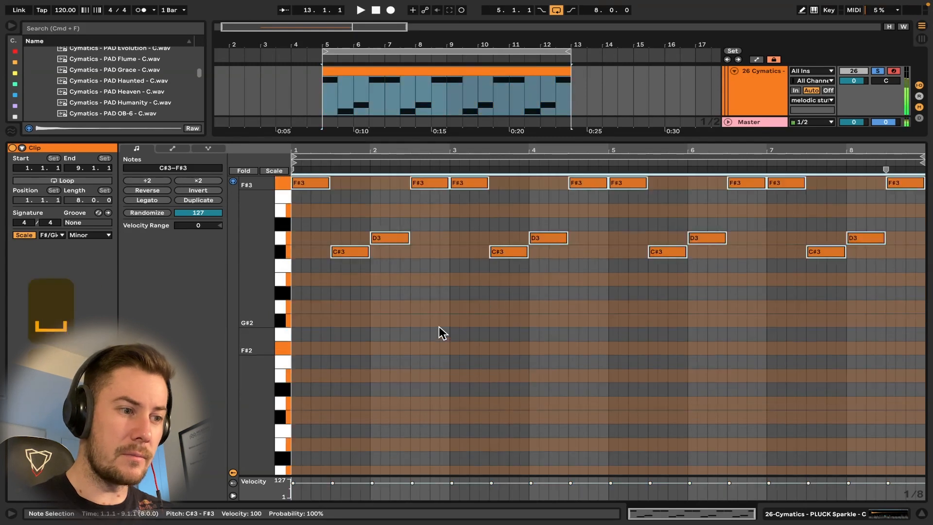
pyautogui.press('space')
pyautogui.hotkey('ctrl', 'a')
pyautogui.scroll(5, 439, 332)
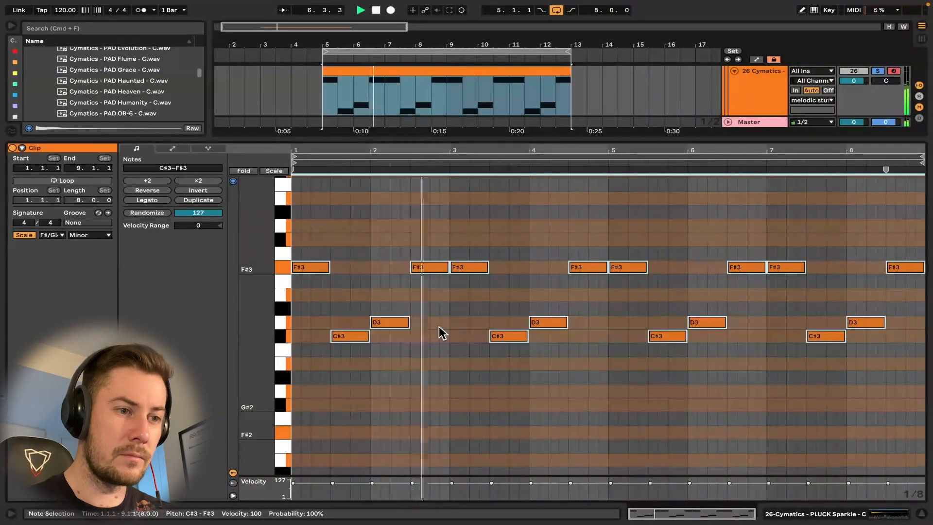
# Step: Lower the last note of bar 4 to C#3 and replace bars 5 to 8 with a copy of bars 1 to 4
pyautogui.click(522, 300)
pyautogui.moveTo(589, 268); pyautogui.dragTo(590, 334)
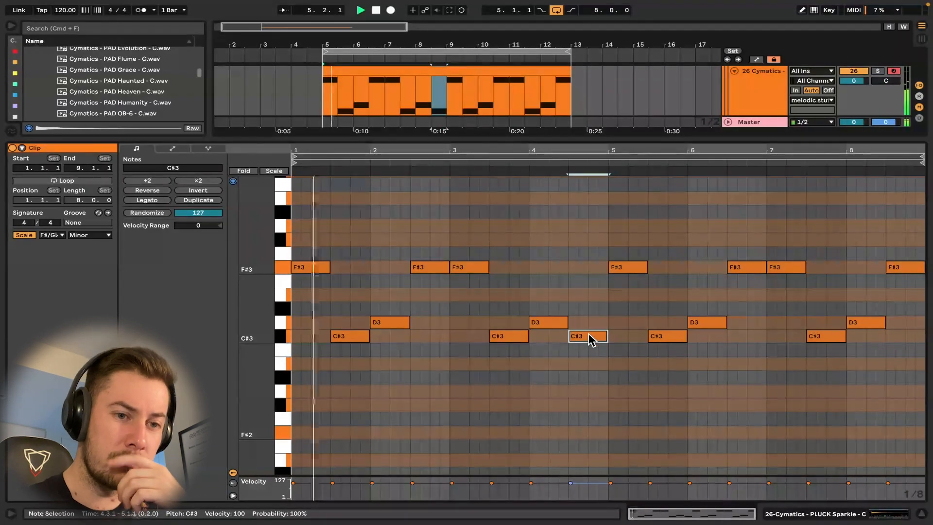
pyautogui.moveTo(904, 243); pyautogui.dragTo(626, 391)
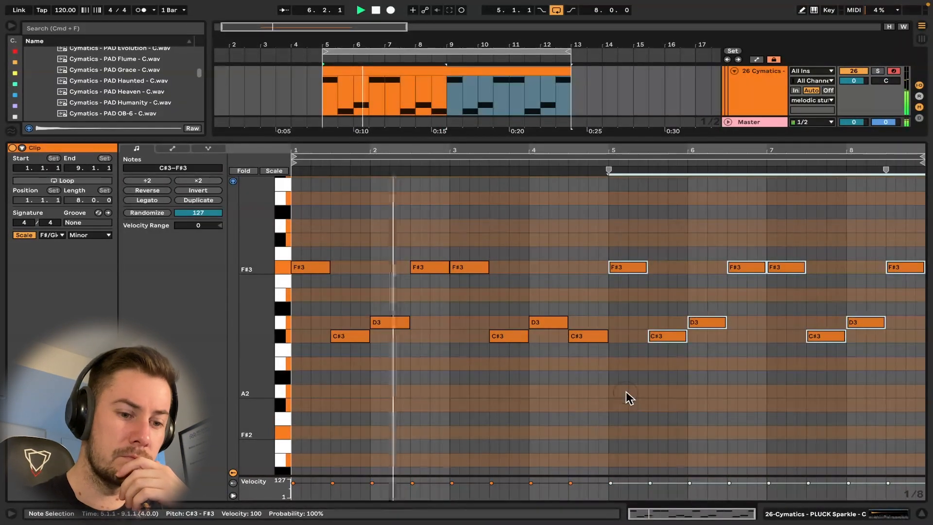
pyautogui.press('Delete')
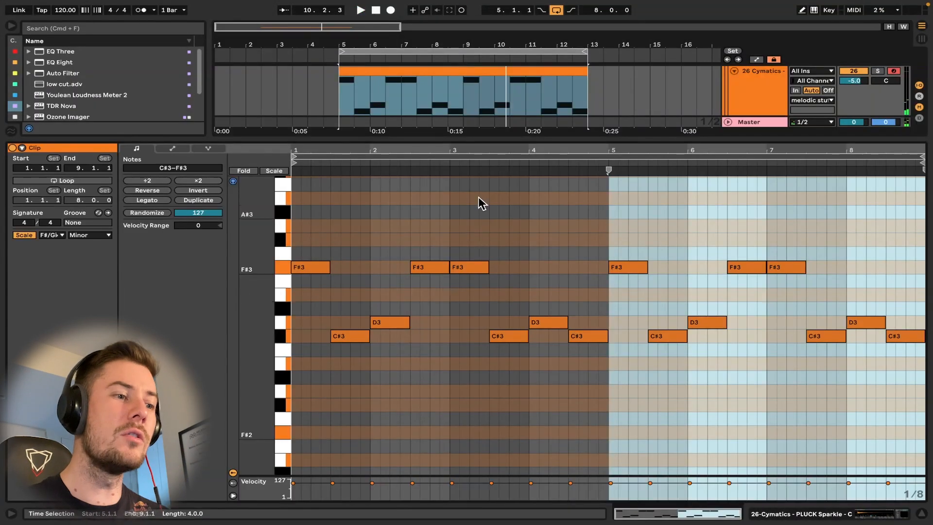
# Step: Lower the last note of bar 2 to C#3 and raise the last note of bar 4 to F#3 in the pluck clip
pyautogui.moveTo(432, 267); pyautogui.dragTo(433, 335)
pyautogui.press('Up')
pyautogui.press('Down')
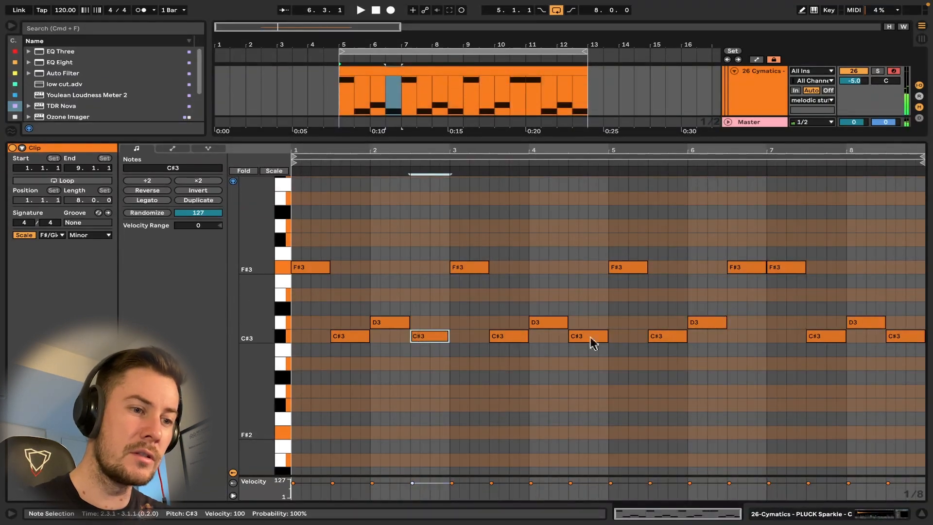
pyautogui.moveTo(590, 337); pyautogui.dragTo(587, 275)
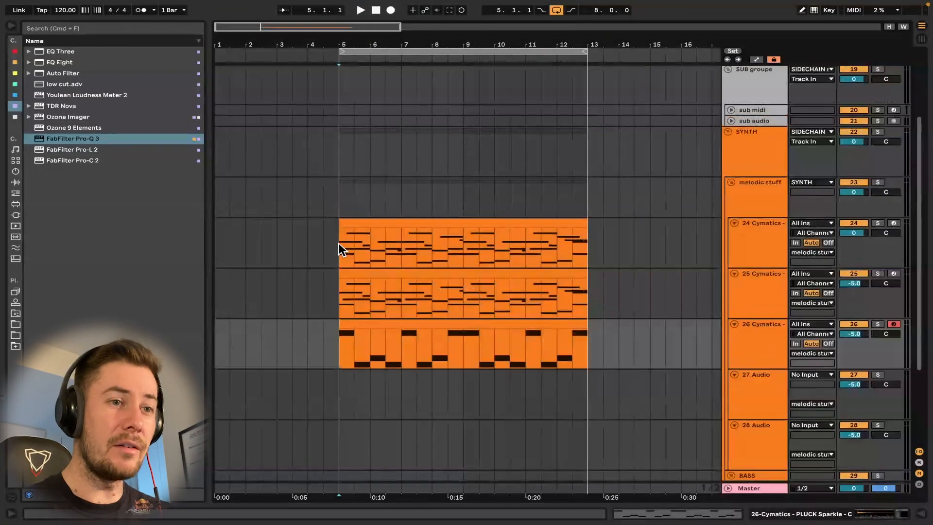
pyautogui.scroll(2, 339, 248)
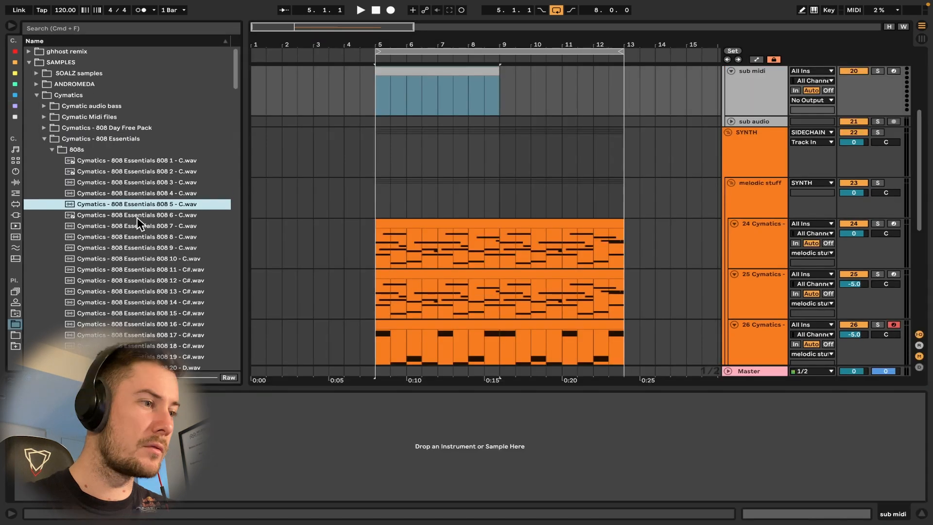
# Step: Audition neighbouring 808 samples and load Cymatics - 808 Essentials 808 6 - C onto the sub midi track
pyautogui.click(137, 217)
pyautogui.click(137, 226)
pyautogui.click(135, 217)
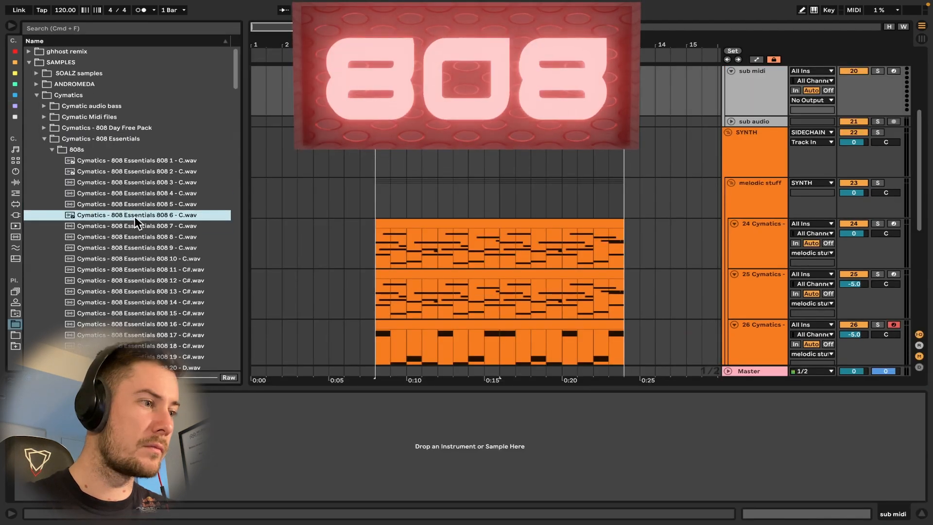
pyautogui.moveTo(134, 215); pyautogui.dragTo(440, 445)
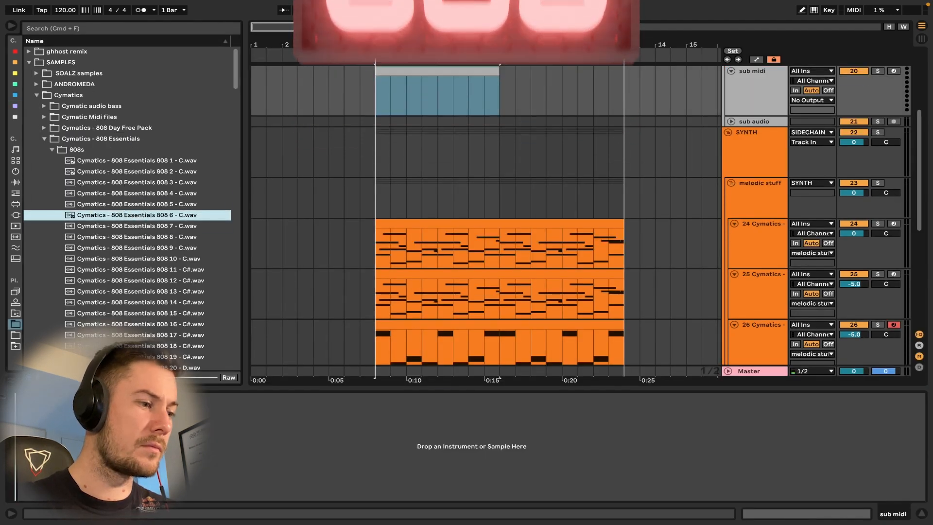
# Step: Add a two-beat F#3 note at the start of the sub midi clip and play it back
pyautogui.doubleClick(408, 70)
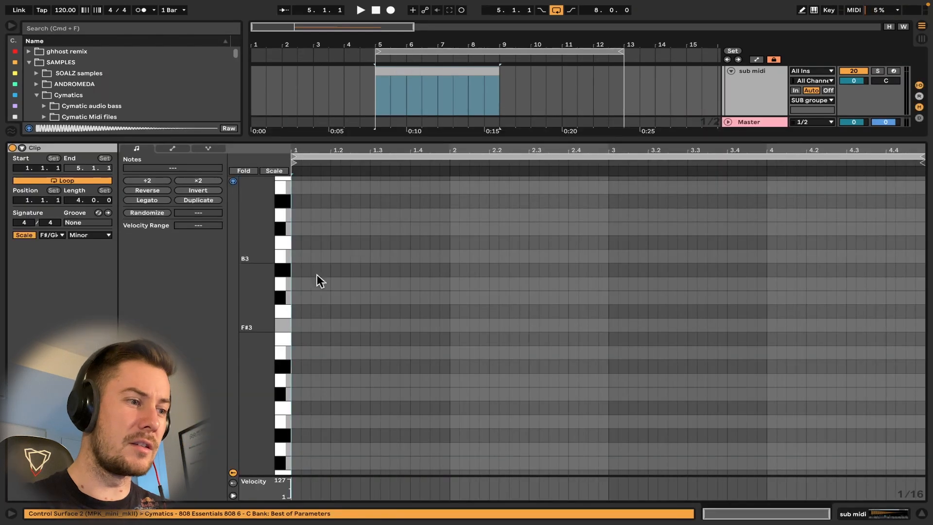
pyautogui.doubleClick(296, 326)
pyautogui.moveTo(324, 325); pyautogui.dragTo(360, 325)
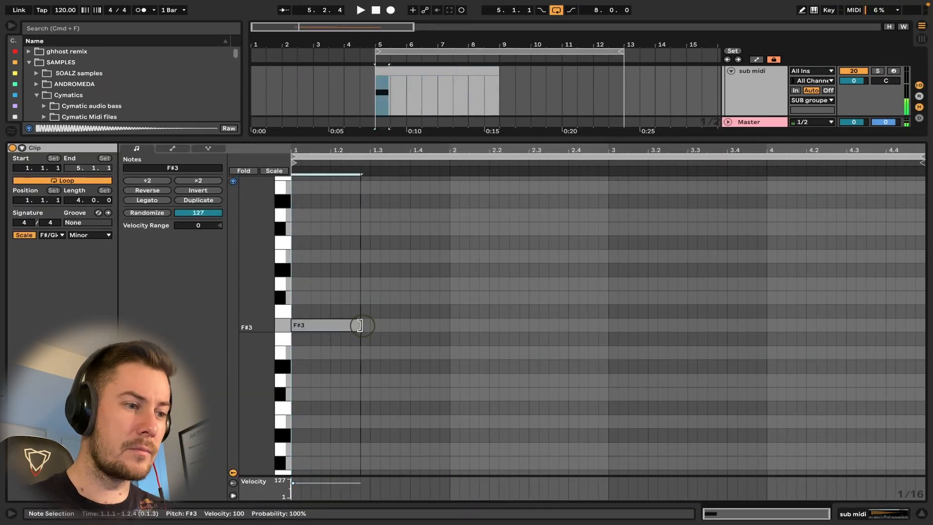
pyautogui.press('space')
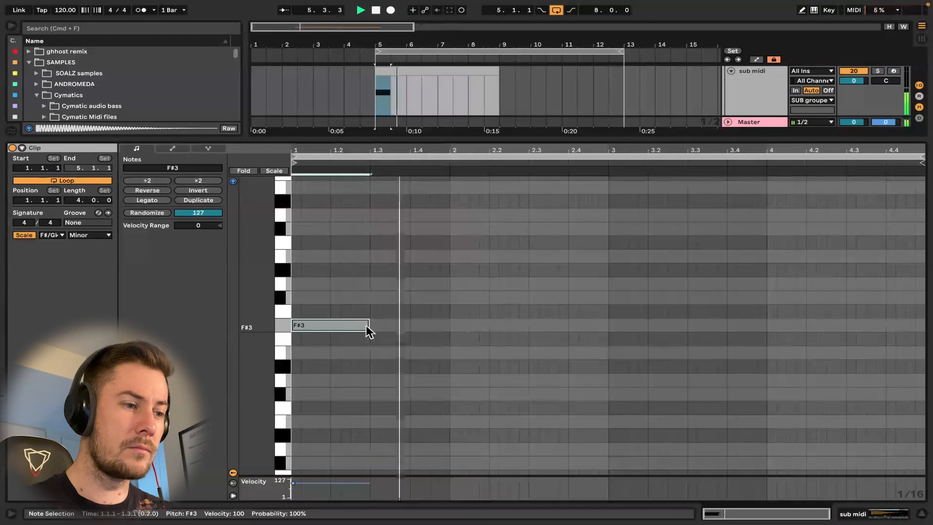
pyautogui.press('space')
pyautogui.press('space')
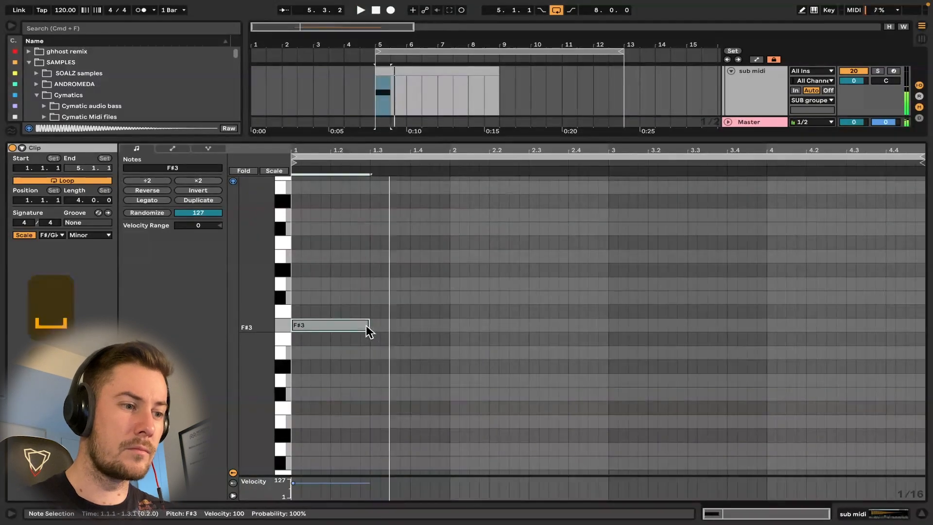
# Step: Complete the four-bar sub line with F#3, C#3, D3, A3 and C#4 notes, and duplicate the clip into bars 9 to 12
pyautogui.click(343, 325)
pyautogui.moveTo(343, 325); pyautogui.dragTo(479, 332)
pyautogui.press('space')
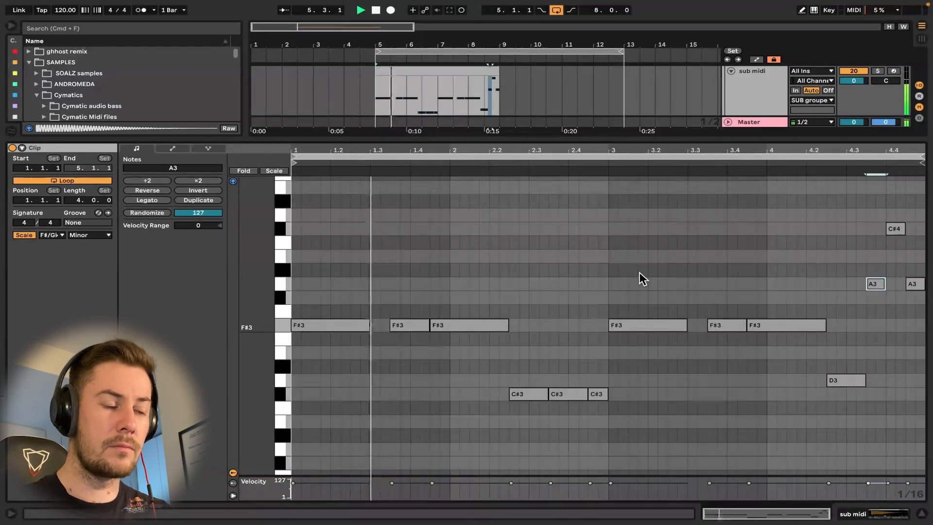
pyautogui.press('super+d')
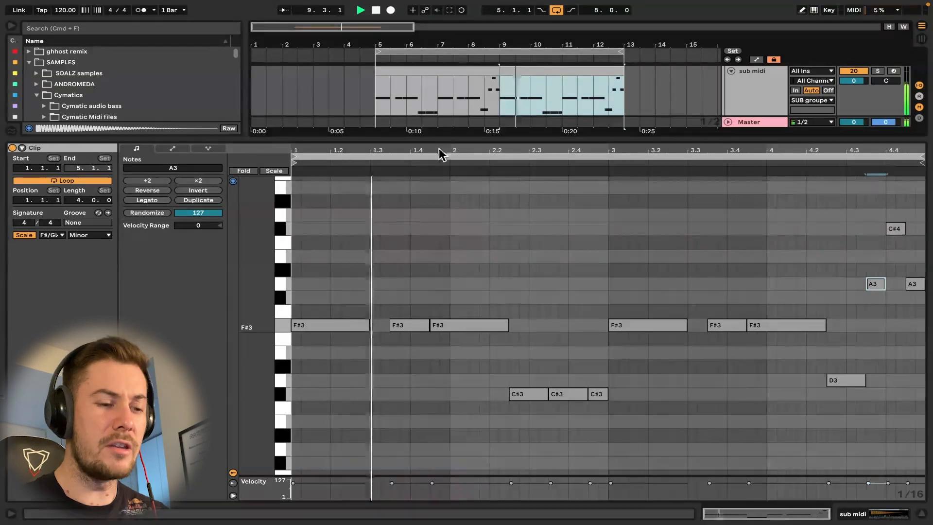
# Step: Choose a snare from the Cymatics - Hydra Drum Kit and place it on the SNARE track at beat 3 of bar 5
pyautogui.press('super+alt+l')
pyautogui.scroll(5, 431, 186)
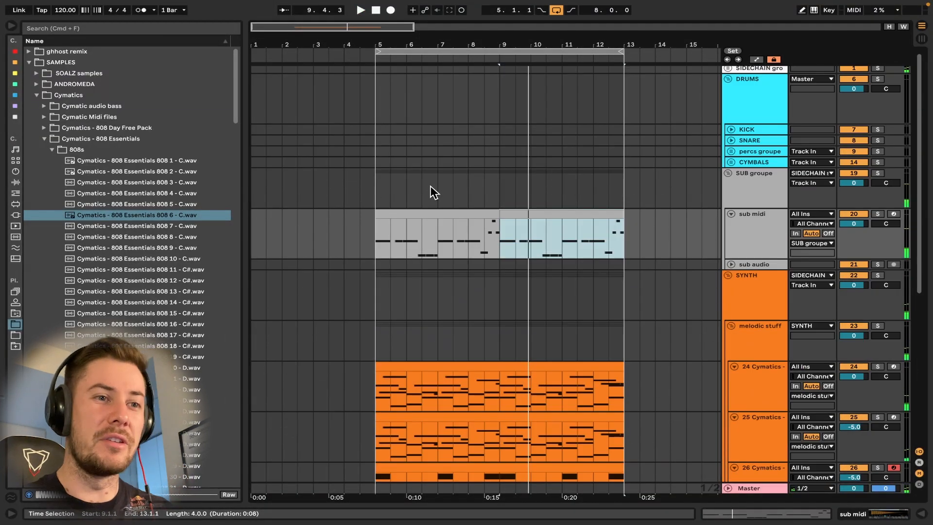
pyautogui.click(731, 139)
pyautogui.click(740, 162)
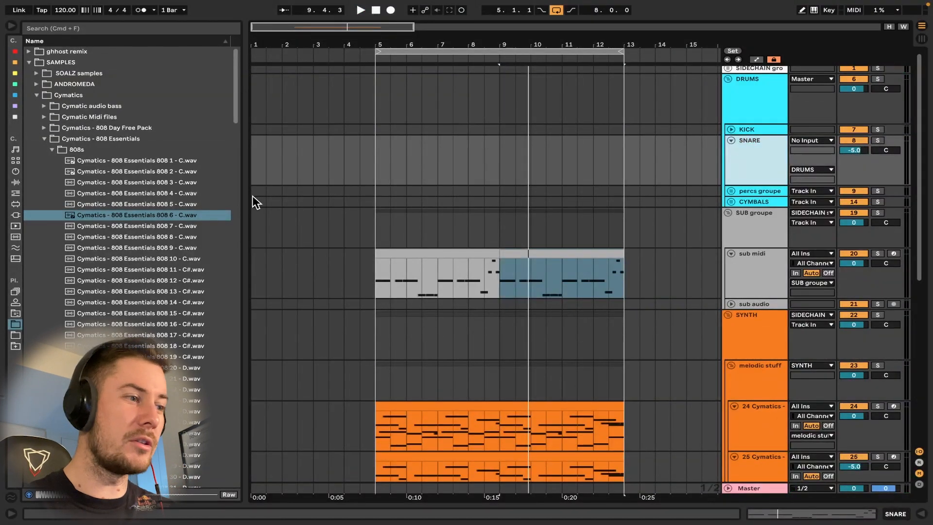
pyautogui.click(51, 149)
pyautogui.click(44, 139)
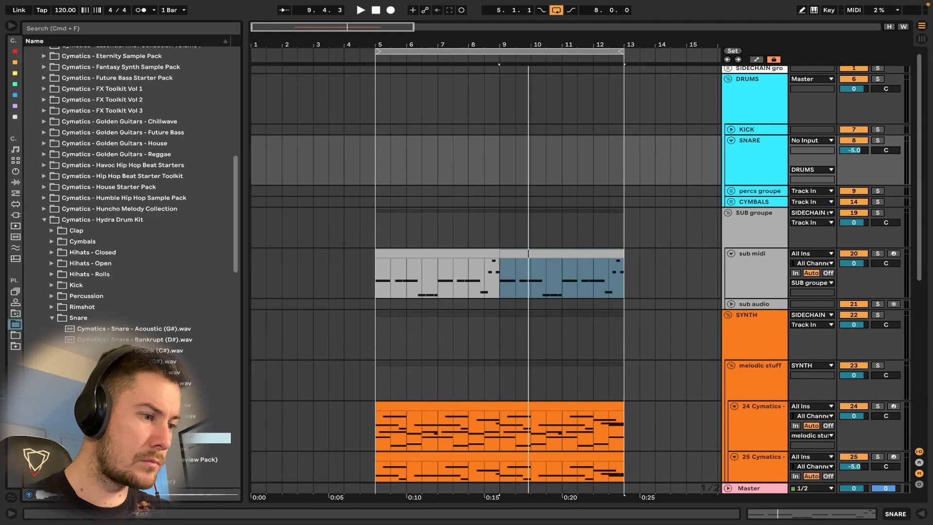
pyautogui.press('Up')
pyautogui.press('Up')
pyautogui.moveTo(190, 416); pyautogui.dragTo(442, 162)
# Step: Play back the snare and repeat its one-bar pattern through bars 5 to 12
pyautogui.click(376, 161)
pyautogui.press('space')
pyautogui.scroll(5, 376, 160)
pyautogui.scroll(-4, 377, 163)
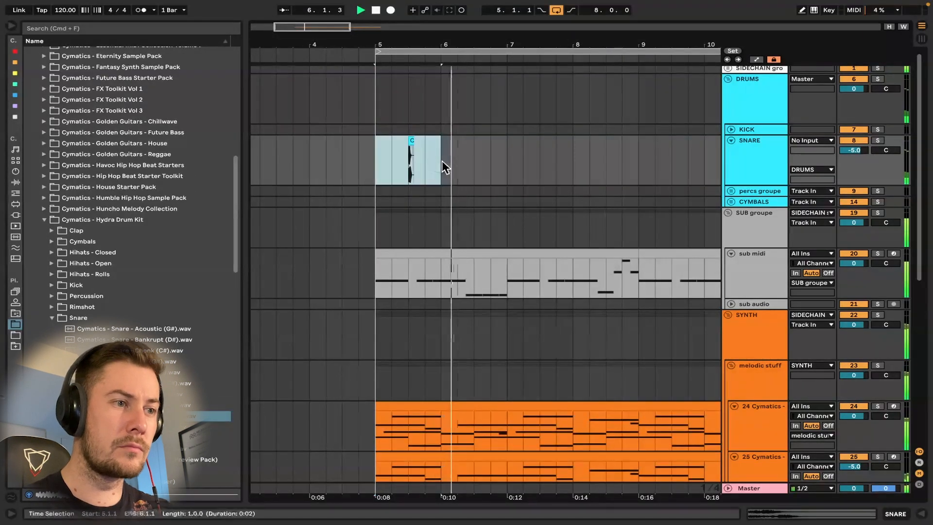
pyautogui.hotkey('ctrl', 'd')
pyautogui.hotkey('ctrl', 'd')
pyautogui.scroll(-5, 444, 164)
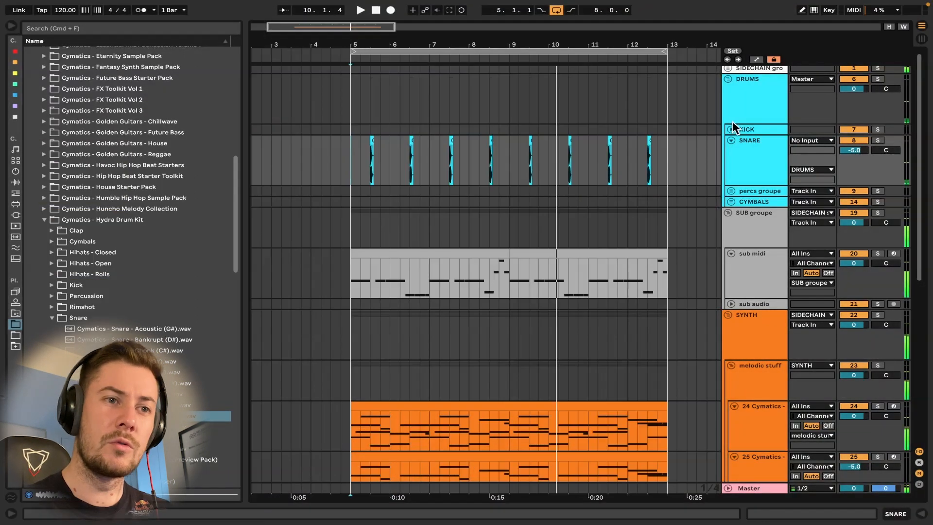
# Step: Place three Cymatics - Kick - Baller (F#) hits in bar 5 of the KICK track and solo the kick and sub
pyautogui.click(731, 129)
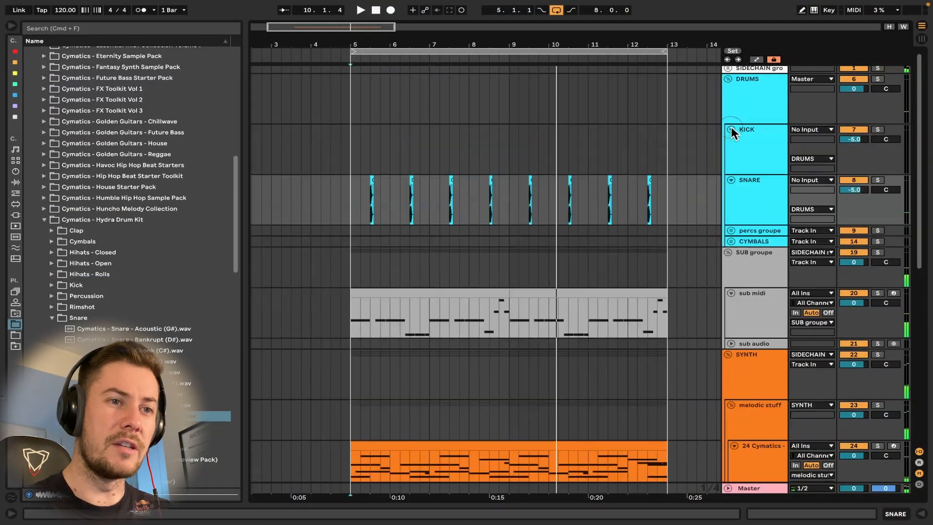
pyautogui.click(742, 150)
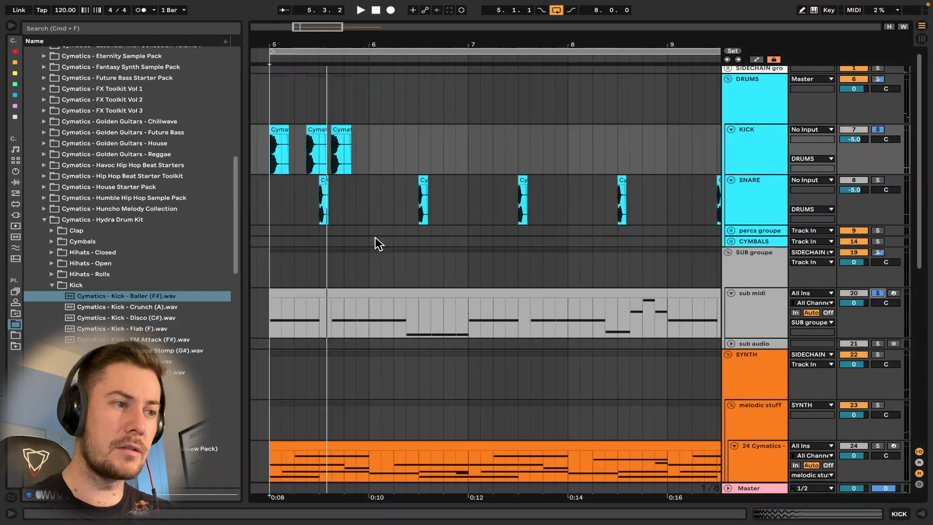
pyautogui.hscroll(-2, 375, 237)
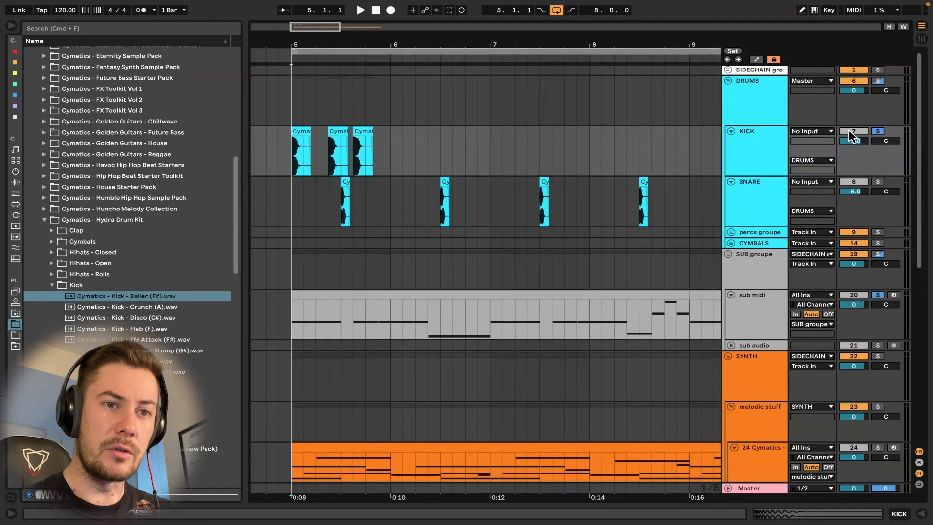
# Step: Extend the kick pattern over bars 5 to 8 while playing it with the snare and sub, and duplicate it into bars 9 to 12
pyautogui.press('space')
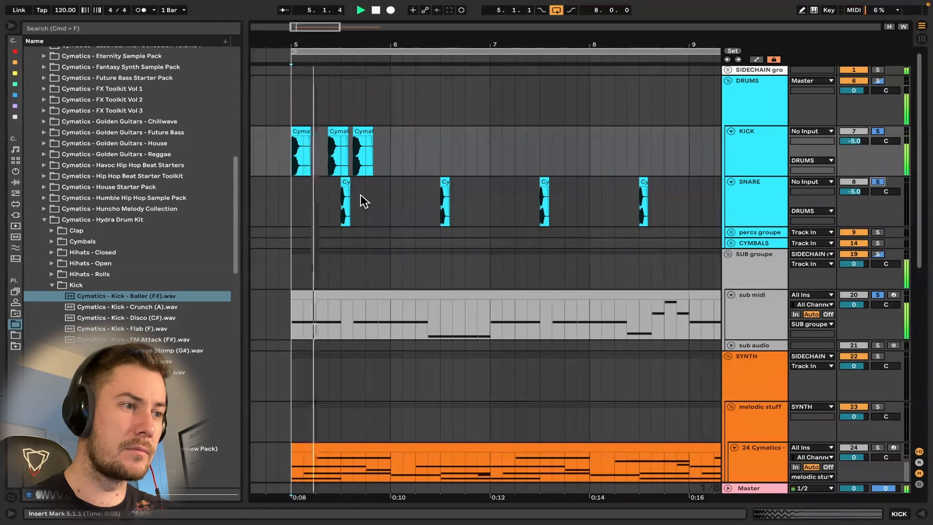
pyautogui.scroll(-2, 361, 196)
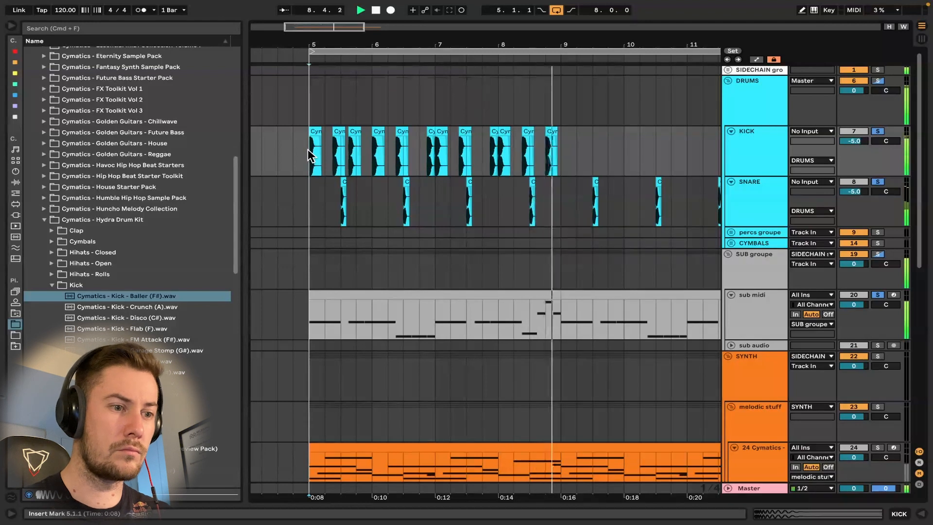
pyautogui.press('space')
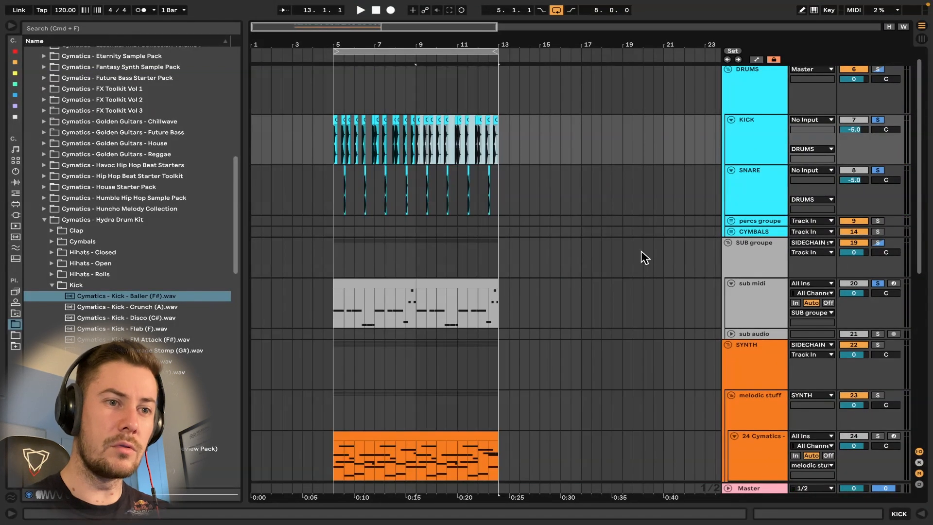
# Step: Load Cymatics - Closed Hihat - Low onto the 15 MIDI track and create a four-bar clip at bar 5
pyautogui.click(731, 231)
pyautogui.click(750, 295)
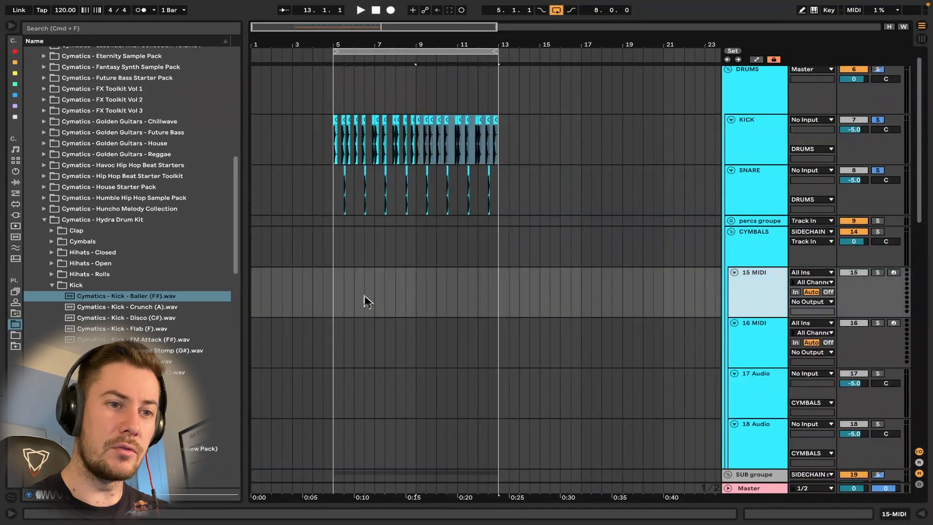
pyautogui.scroll(3, 358, 295)
pyautogui.scroll(-2, 355, 295)
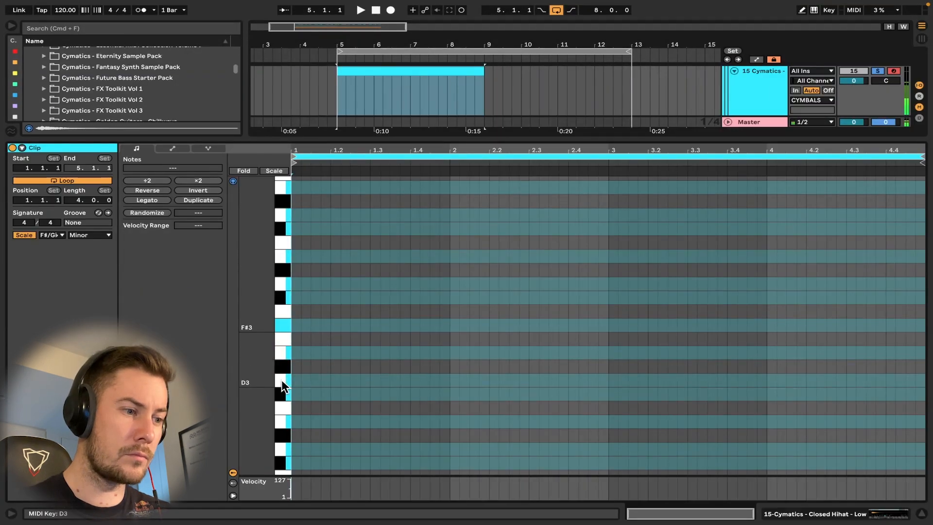
# Step: Fill the four-bar hi-hat clip with eighth-note D3 hits broken up by faster subdivisions and rolls
pyautogui.doubleClick(296, 381)
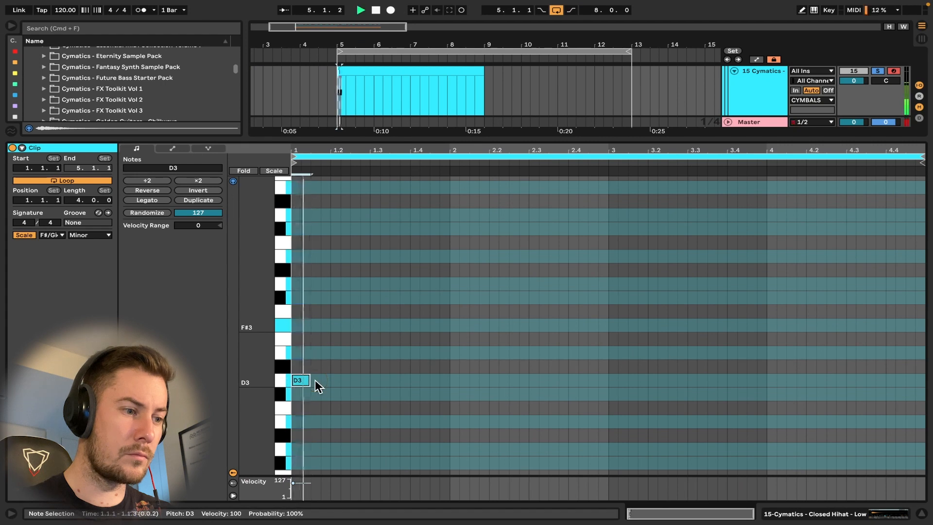
pyautogui.press('super+d')
pyautogui.press('super+d')
pyautogui.press('super+d')
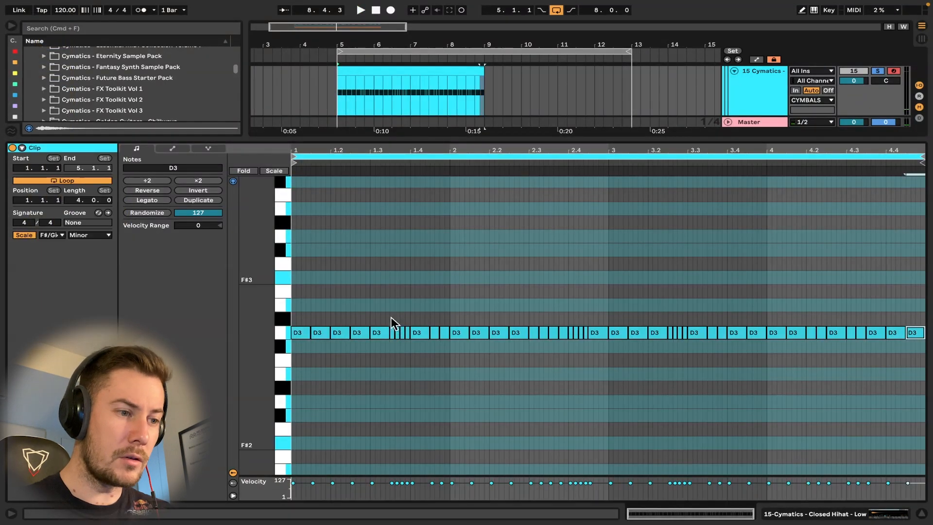
# Step: Shape the velocities of the three fast hi-hat rolls into descending ramps
pyautogui.moveTo(391, 318); pyautogui.dragTo(409, 338)
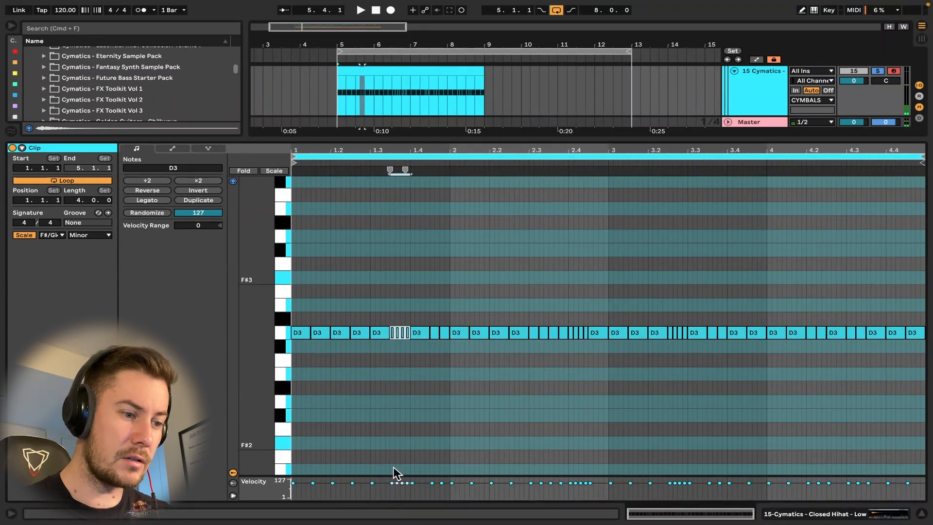
pyautogui.scroll(3, 396, 474)
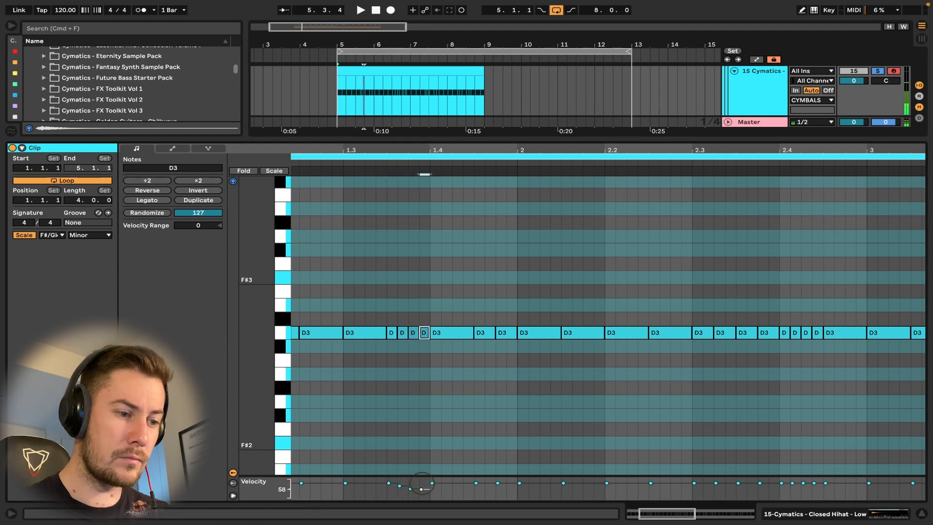
pyautogui.moveTo(422, 485); pyautogui.dragTo(422, 491)
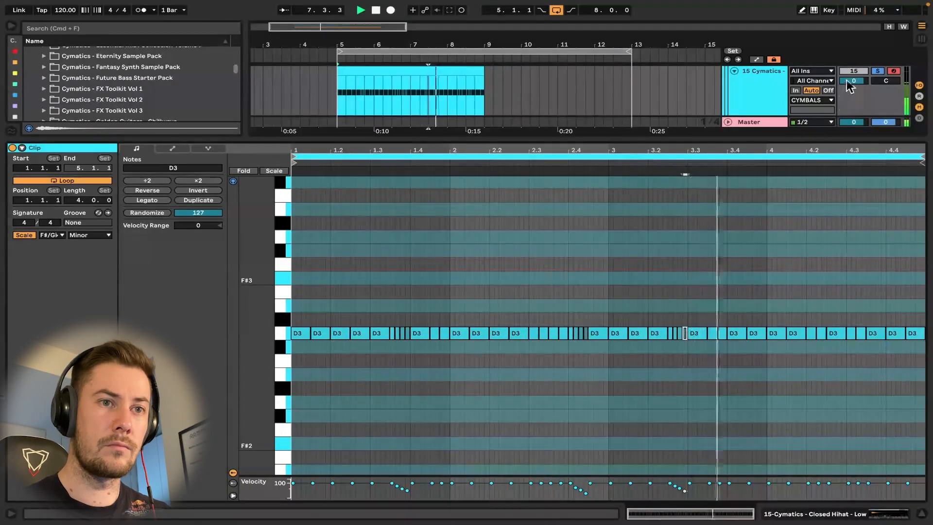
# Step: Set the hi-hat track 15 volume to -5.0 and duplicate its clip into bars 9 to 12
pyautogui.moveTo(847, 81); pyautogui.dragTo(847, 86)
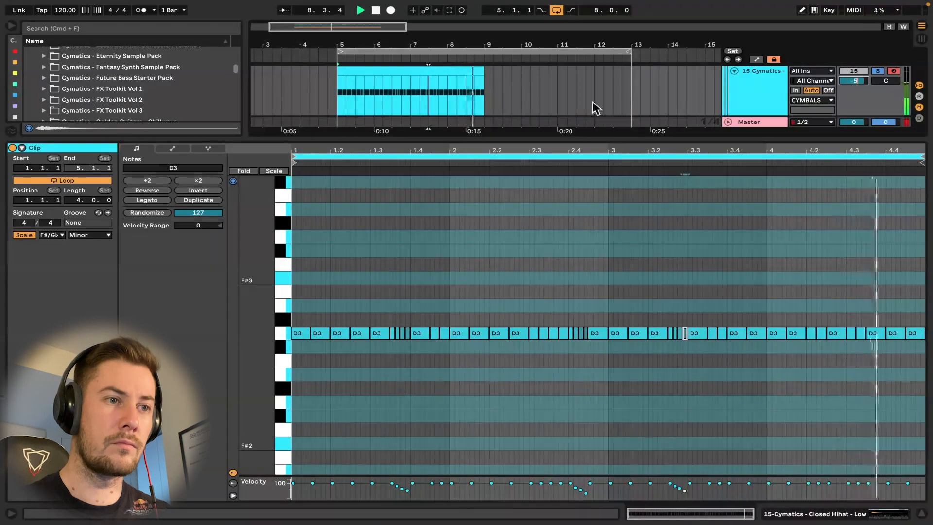
pyautogui.click(594, 103)
pyautogui.press('alt+super+l')
pyautogui.click(378, 73)
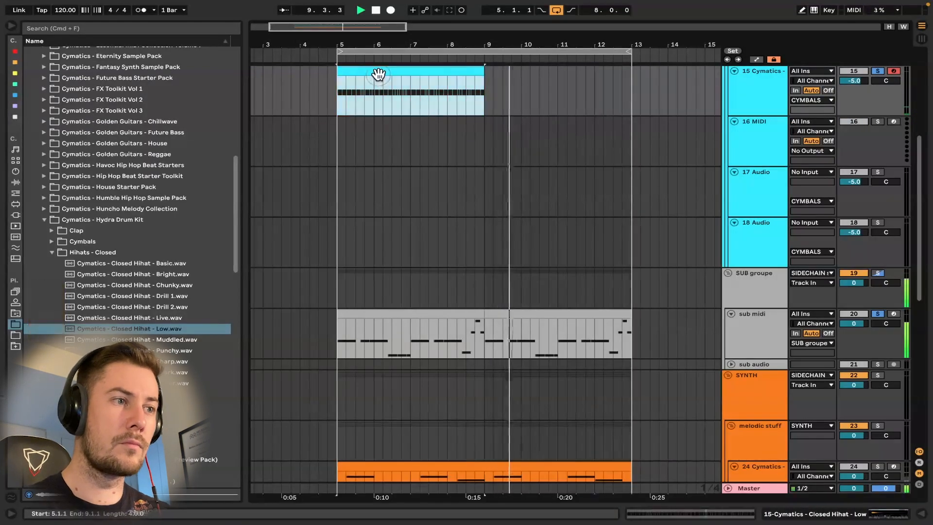
pyautogui.press('super+d')
# Step: Load Closed Hihat - Sharp onto track 16 and fill bars 5 to 12 with A2 hits, B2 accents and descending G#2, F#2, E2 endings
pyautogui.scroll(5, 373, 114)
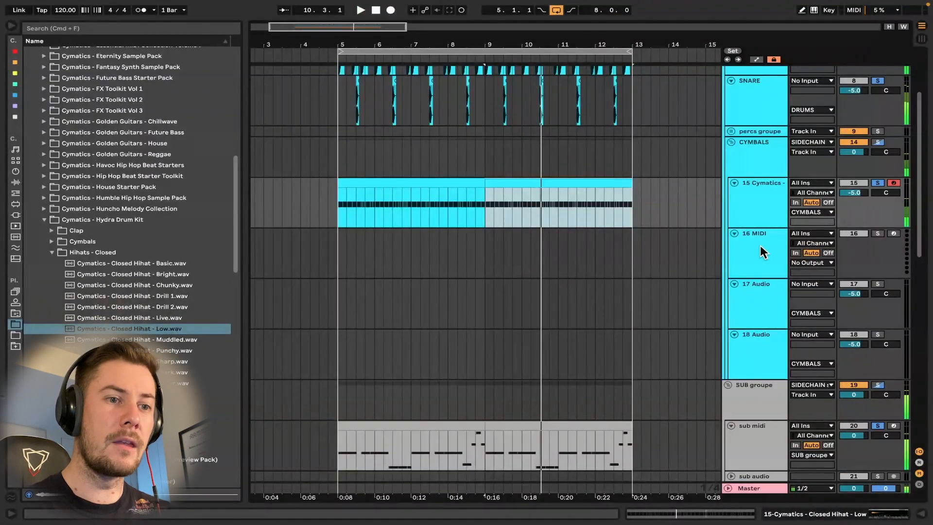
pyautogui.click(761, 246)
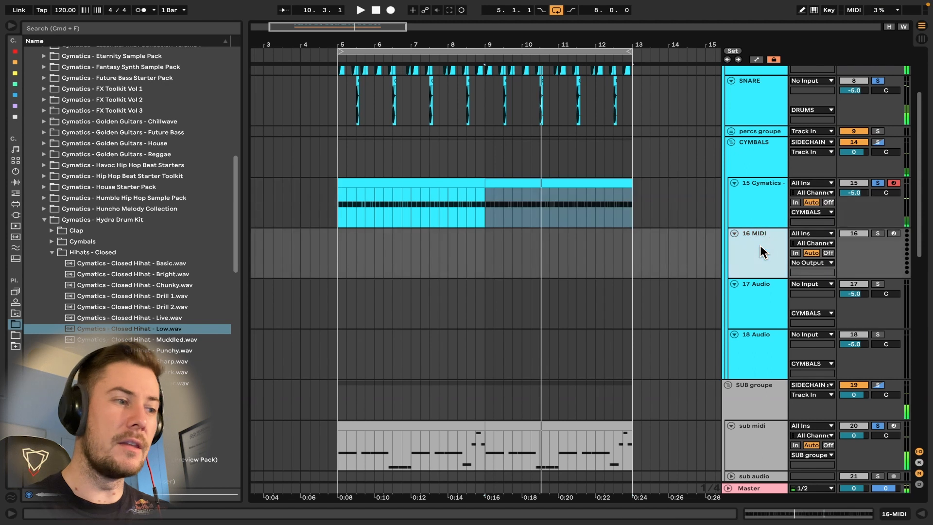
pyautogui.click(159, 350)
pyautogui.moveTo(163, 362); pyautogui.dragTo(501, 272)
pyautogui.press('super+shift+m')
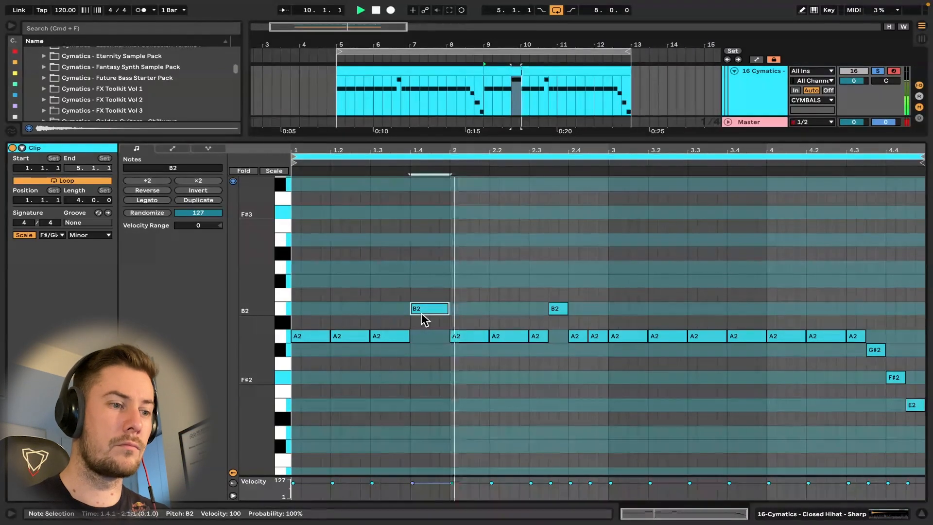
pyautogui.moveTo(422, 319); pyautogui.dragTo(423, 343)
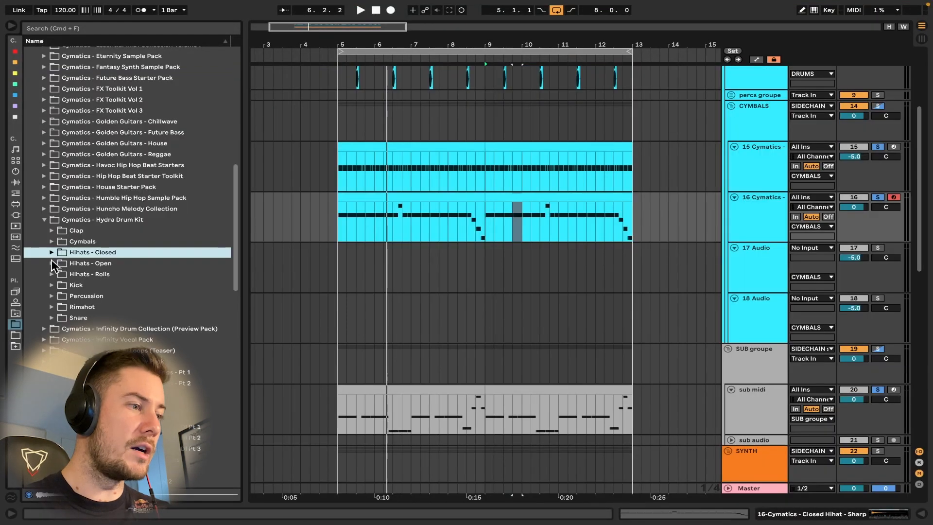
# Step: Place short Open Hihat - Light hits from the Hydra Drum Kit on track 17 across bars 5 to 12 and play them back
pyautogui.click(54, 264)
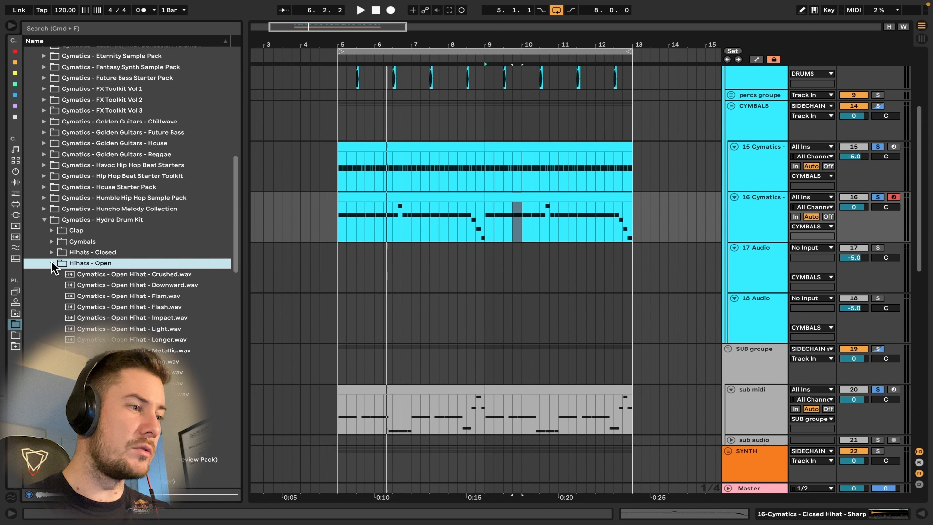
pyautogui.click(107, 276)
pyautogui.click(111, 317)
pyautogui.click(113, 338)
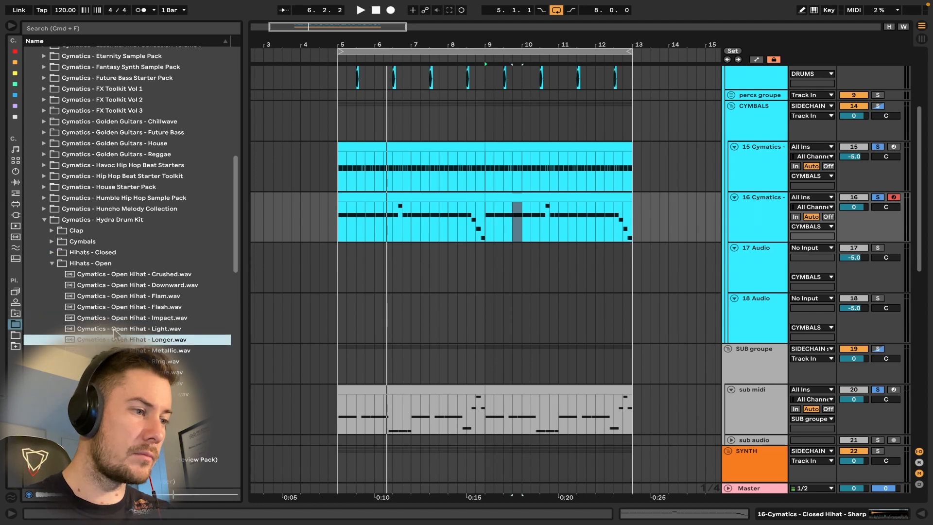
pyautogui.click(113, 330)
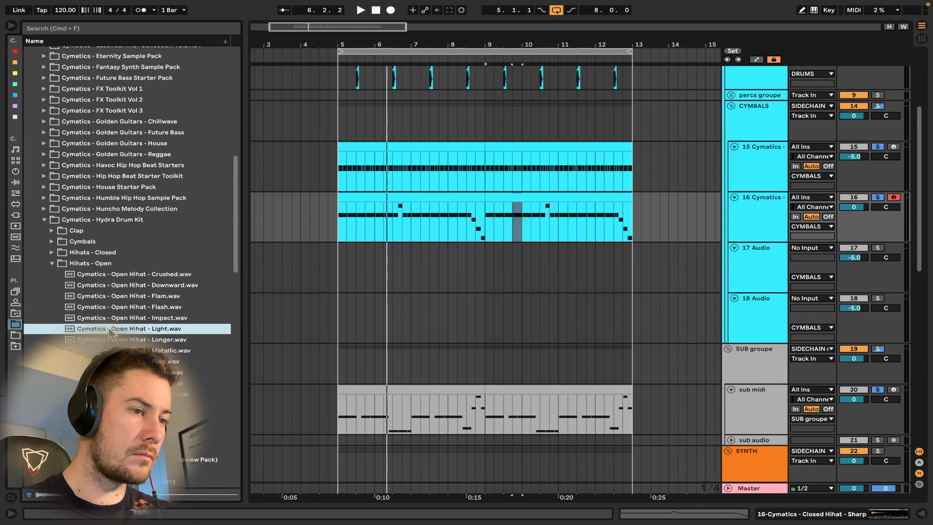
pyautogui.moveTo(109, 328); pyautogui.dragTo(298, 267)
pyautogui.press('space')
pyautogui.scroll(6, 299, 266)
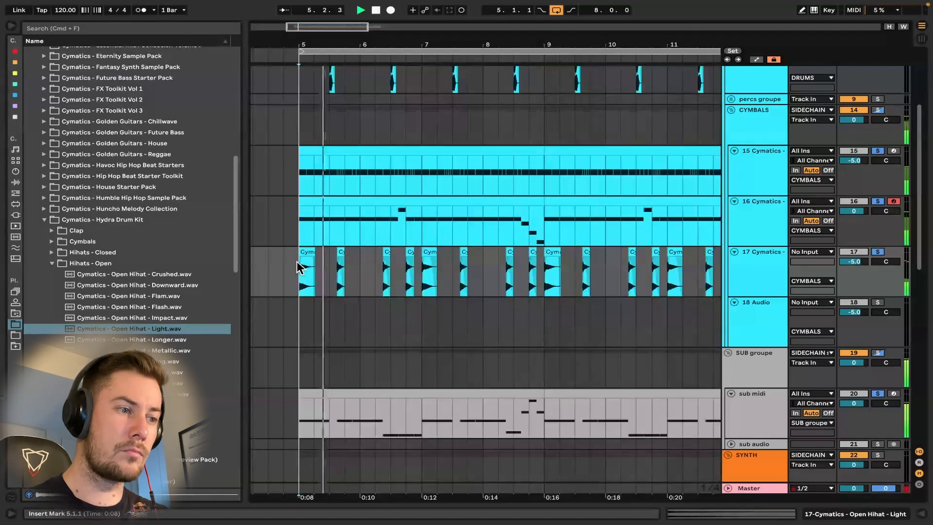
pyautogui.scroll(-1, 298, 266)
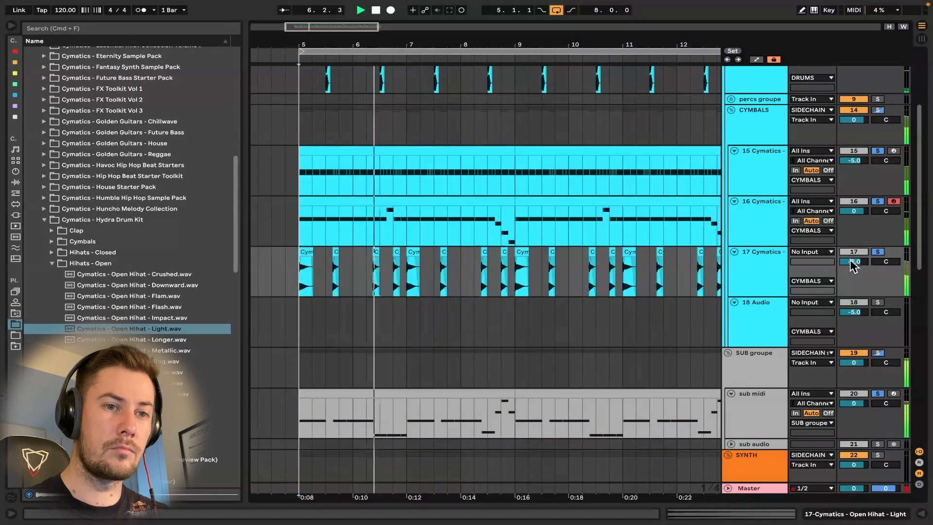
pyautogui.scroll(-2, 382, 293)
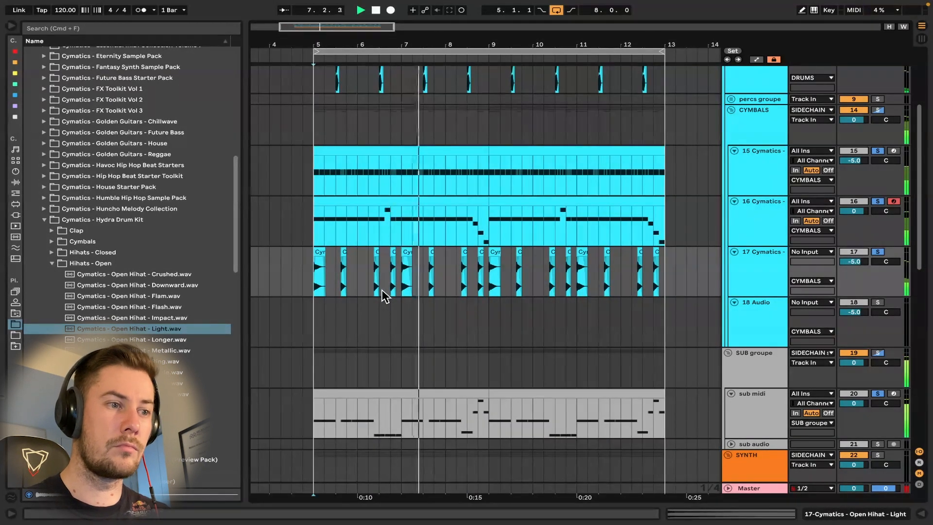
# Step: Add RC-20 Retro Color after the KEYS Alloy instrument on track 24
pyautogui.doubleClick(748, 228)
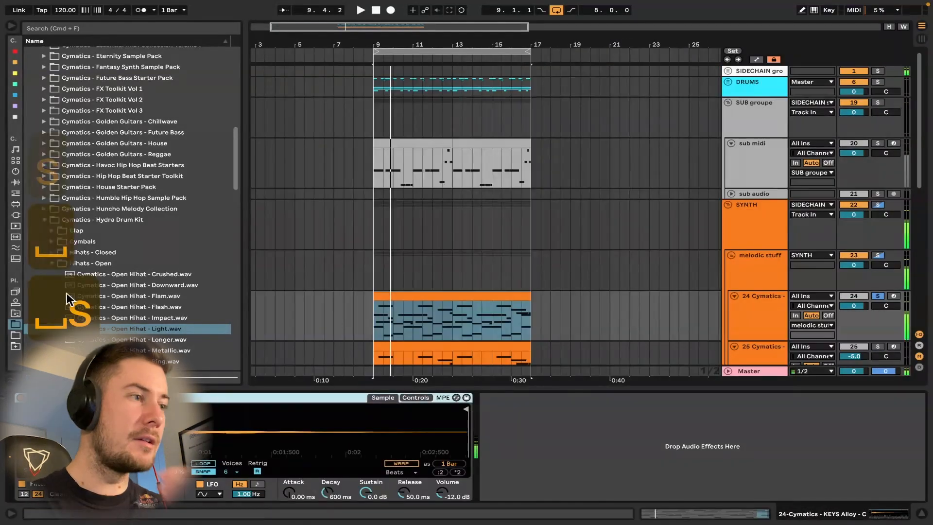
pyautogui.click(15, 106)
pyautogui.click(15, 63)
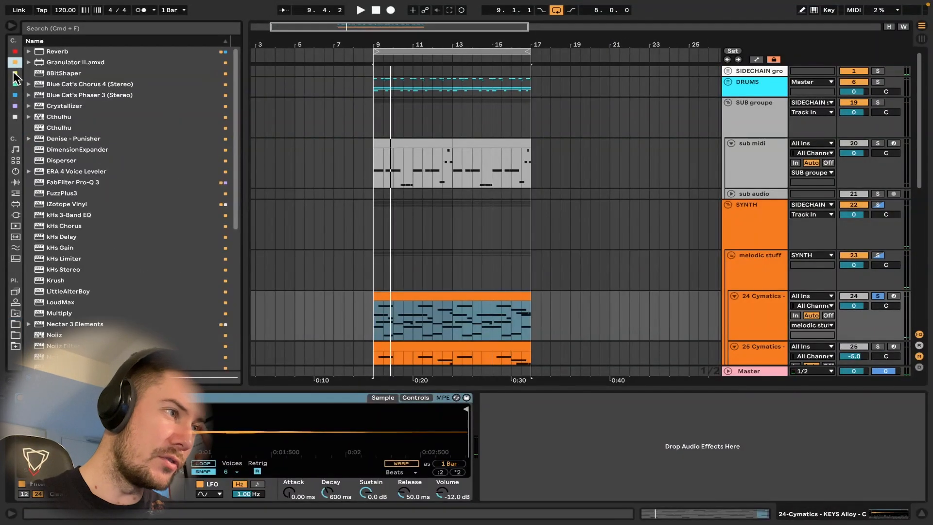
pyautogui.scroll(-10, 86, 184)
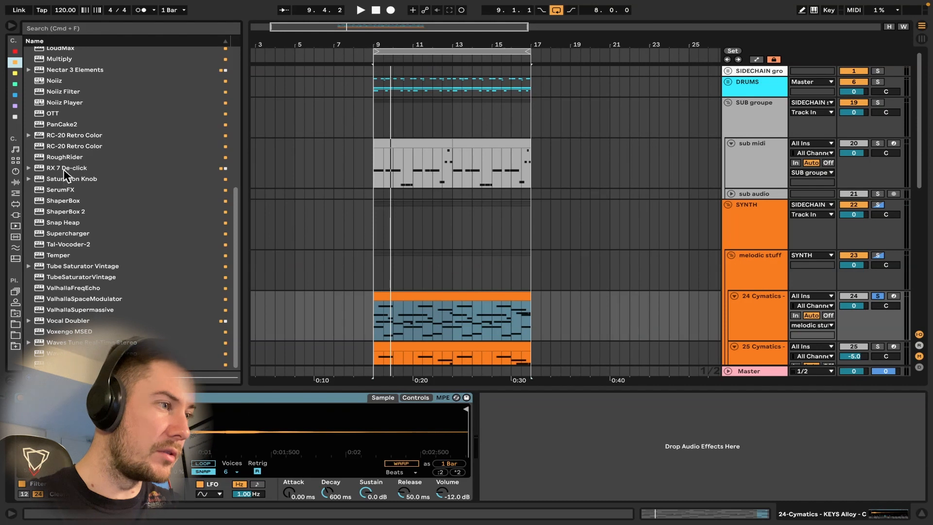
pyautogui.moveTo(66, 147); pyautogui.dragTo(489, 428)
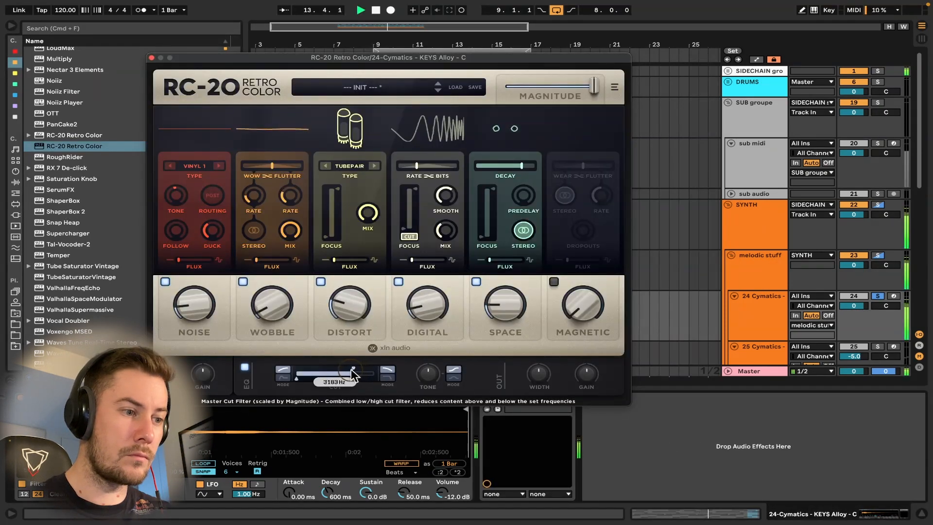
# Step: Narrow RC-20's master cut filter from both the low and high ends and fine-tune the Distort amount
pyautogui.moveTo(296, 378); pyautogui.dragTo(347, 367)
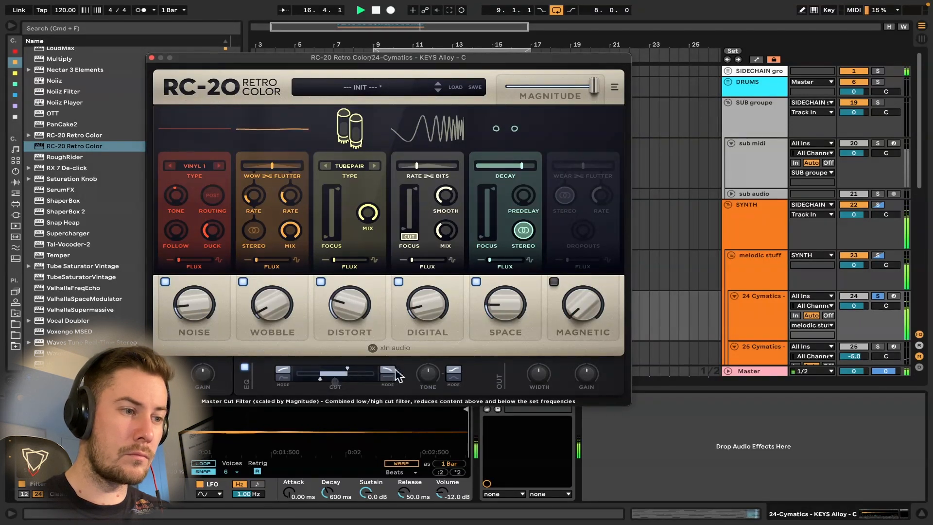
pyautogui.moveTo(343, 307); pyautogui.dragTo(342, 306)
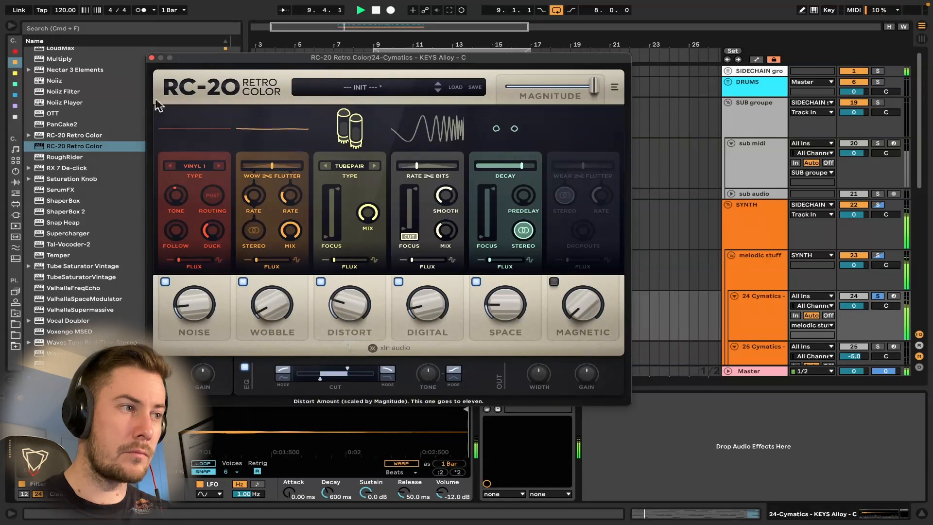
pyautogui.click(151, 58)
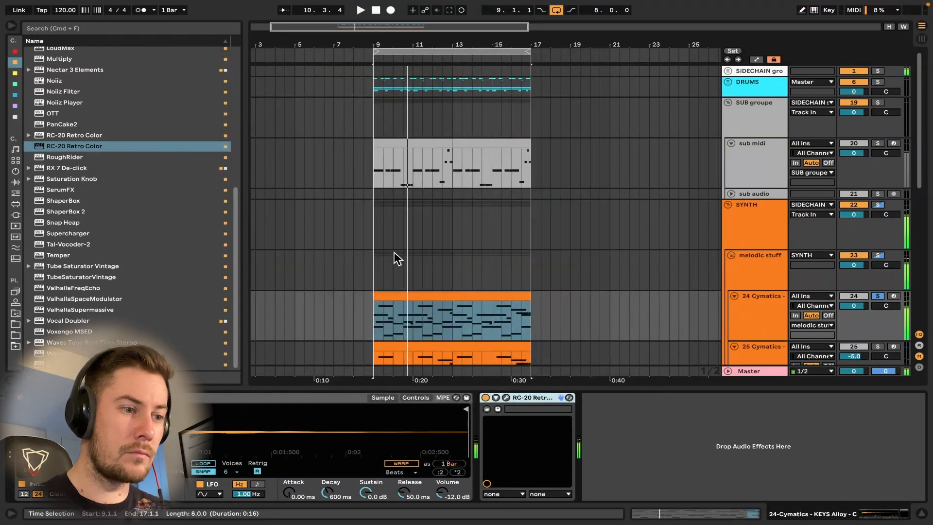
# Step: Add the Delay audio effect to the Tubular Mallet on track 25, ahead of FabFilter Pro-Q 3
pyautogui.scroll(-3, 394, 251)
pyautogui.click(374, 279)
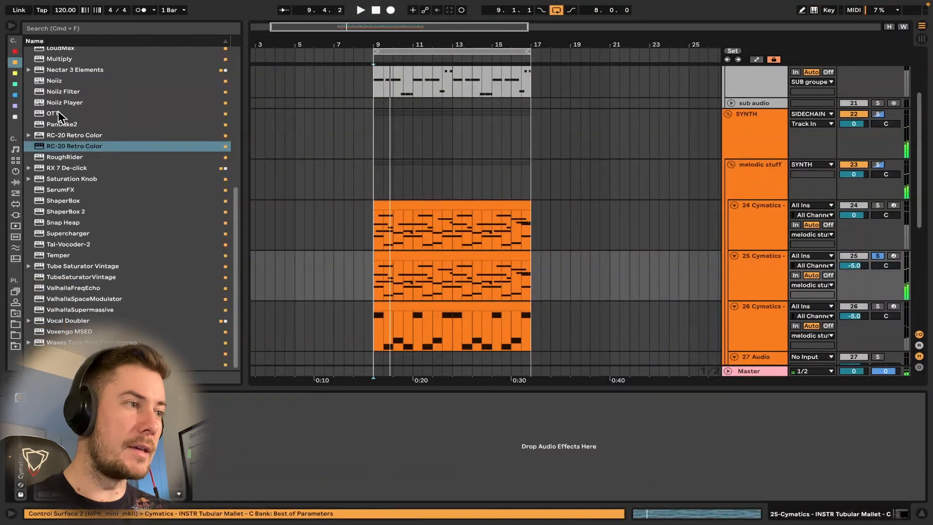
pyautogui.click(15, 106)
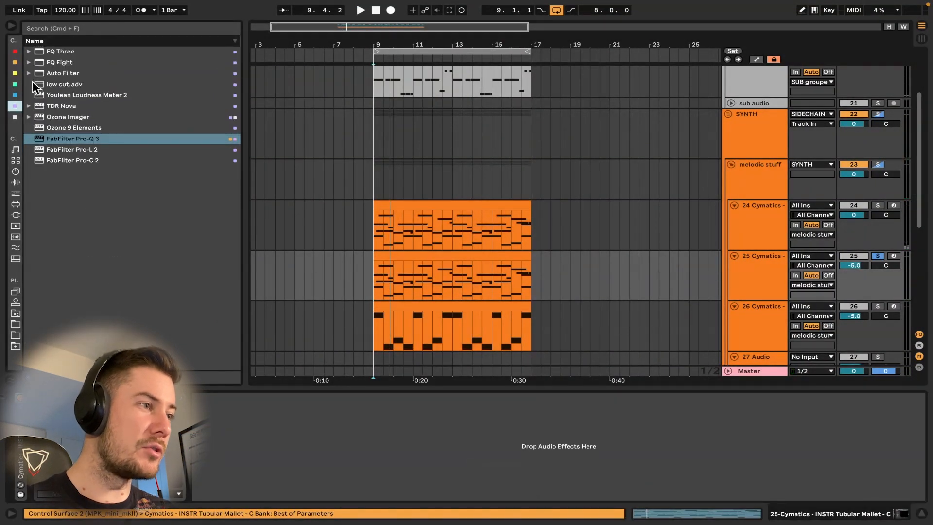
pyautogui.click(16, 182)
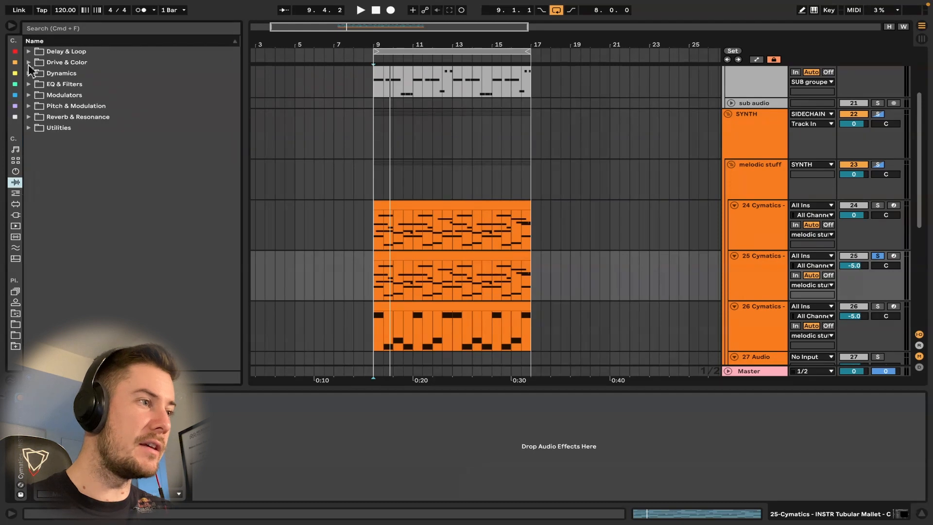
pyautogui.click(29, 52)
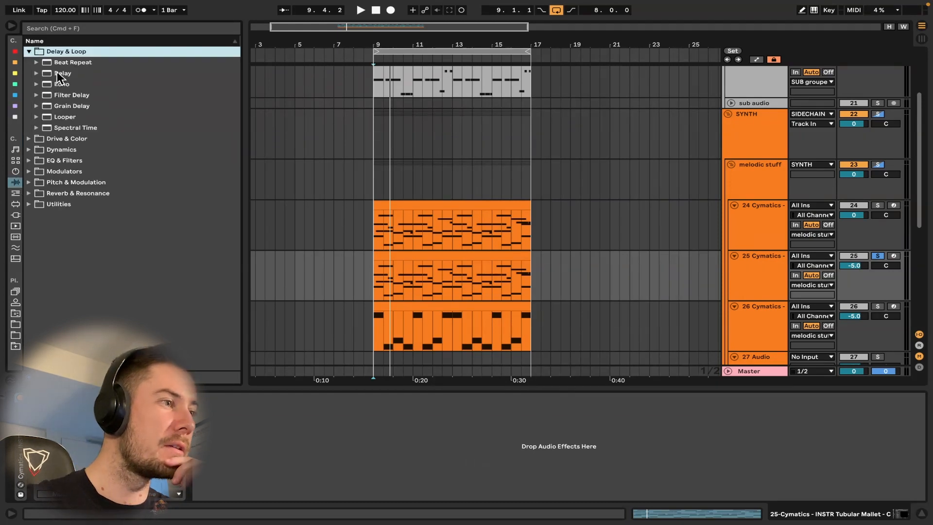
pyautogui.moveTo(57, 72); pyautogui.dragTo(206, 421)
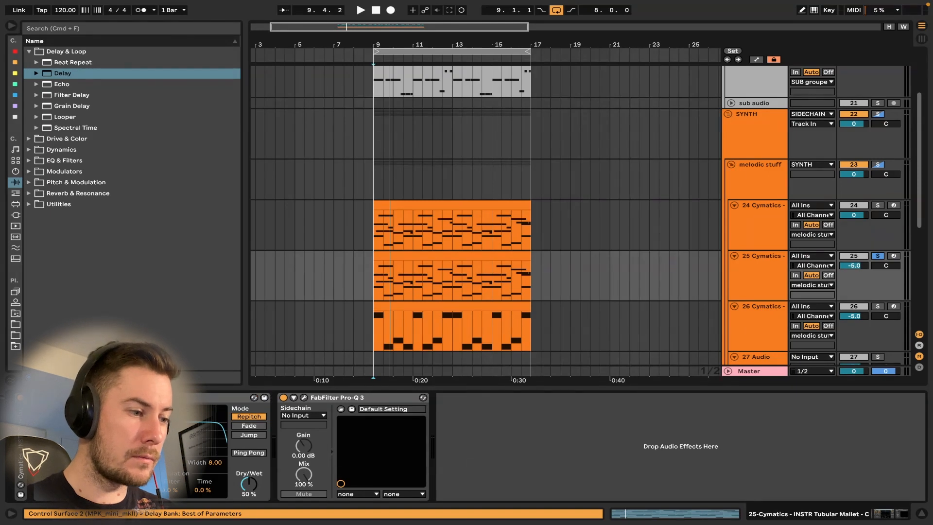
# Step: Narrow the Delay's filter width on track 25, enable Ping Pong and adjust Dry/Wet during playback
pyautogui.moveTo(192, 442); pyautogui.dragTo(191, 439)
pyautogui.press('space')
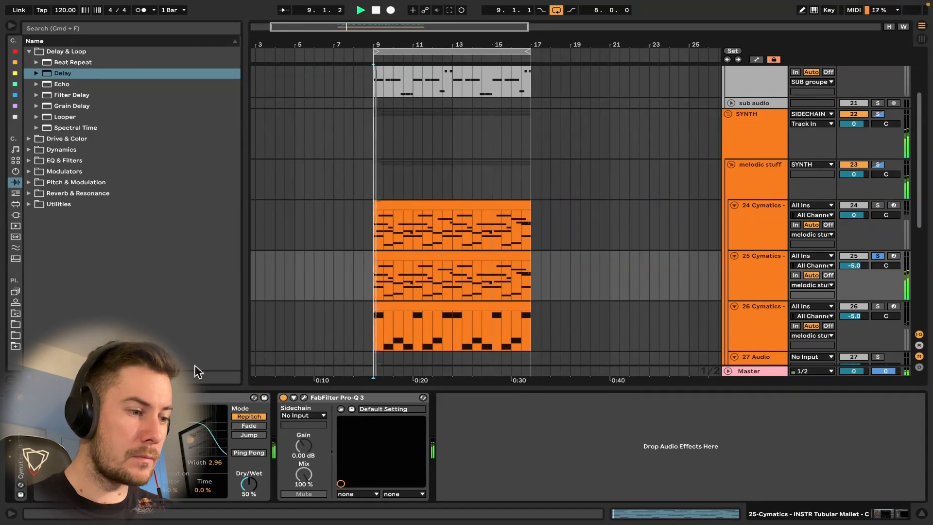
pyautogui.click(250, 453)
pyautogui.moveTo(245, 478); pyautogui.dragTo(243, 482)
pyautogui.moveTo(190, 439); pyautogui.dragTo(182, 451)
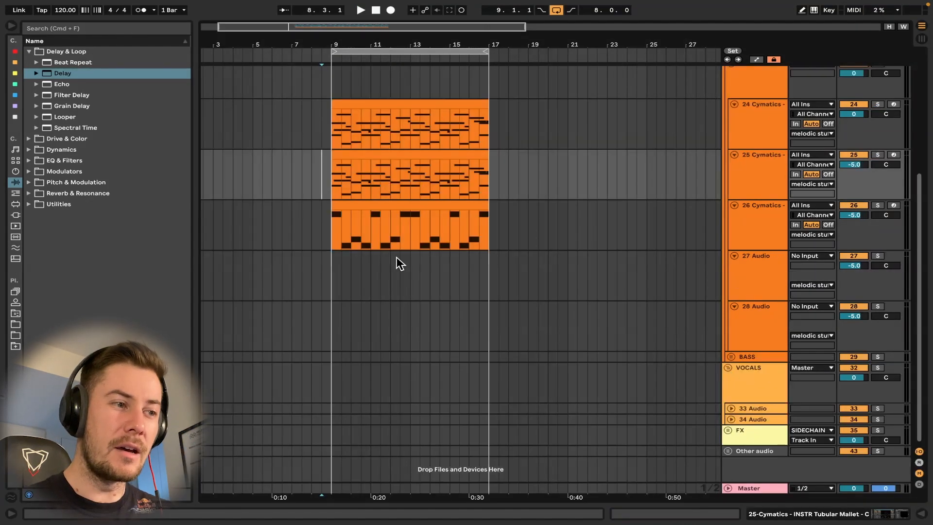
# Step: Duplicate track 24's melody clip into bars 1 to 8 and play it from around bar 5
pyautogui.hscroll(-2, 358, 130)
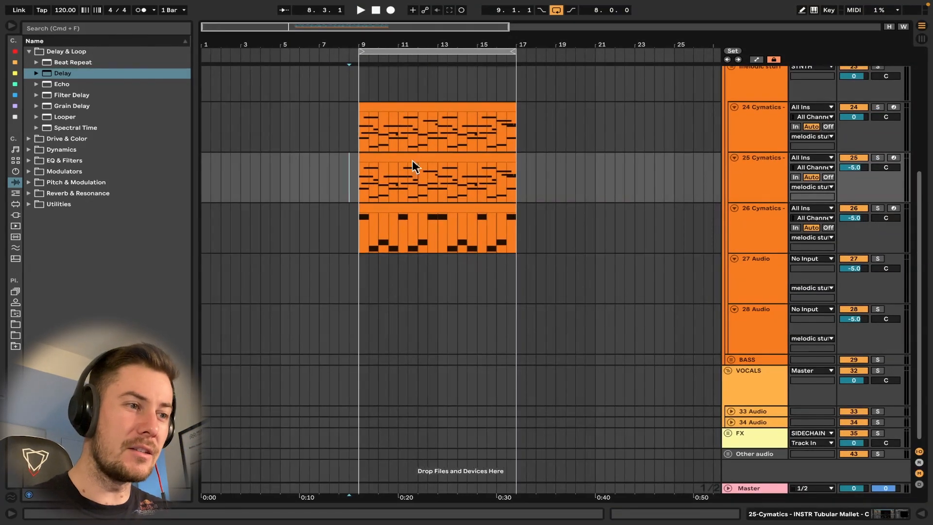
pyautogui.click(408, 159)
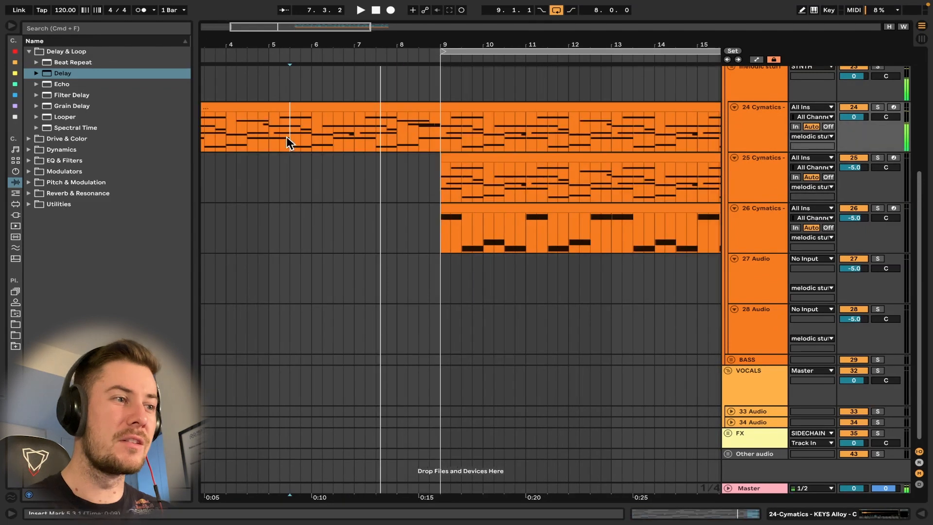
pyautogui.click(267, 136)
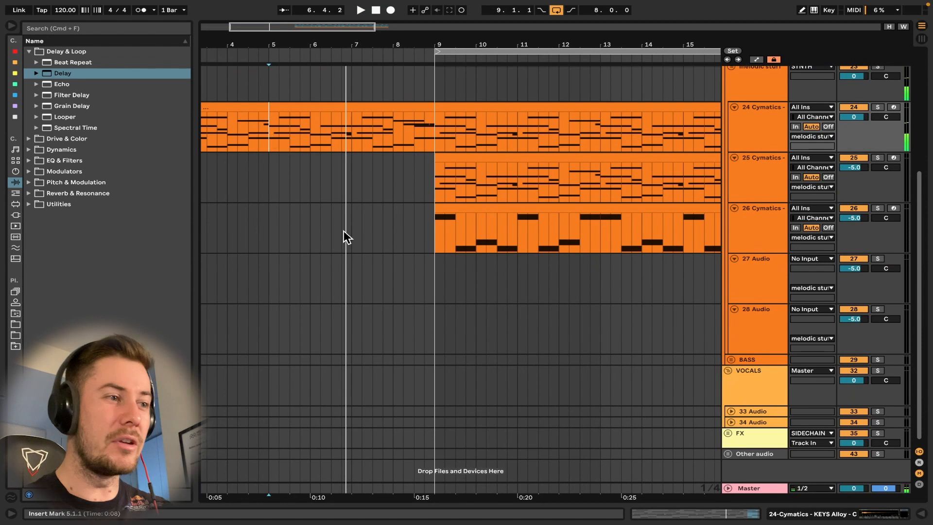
# Step: Place the Too Many Ways vocal at bar 5 and Until The Day You Die ending at bar 9 on track 33, and audition both
pyautogui.click(731, 411)
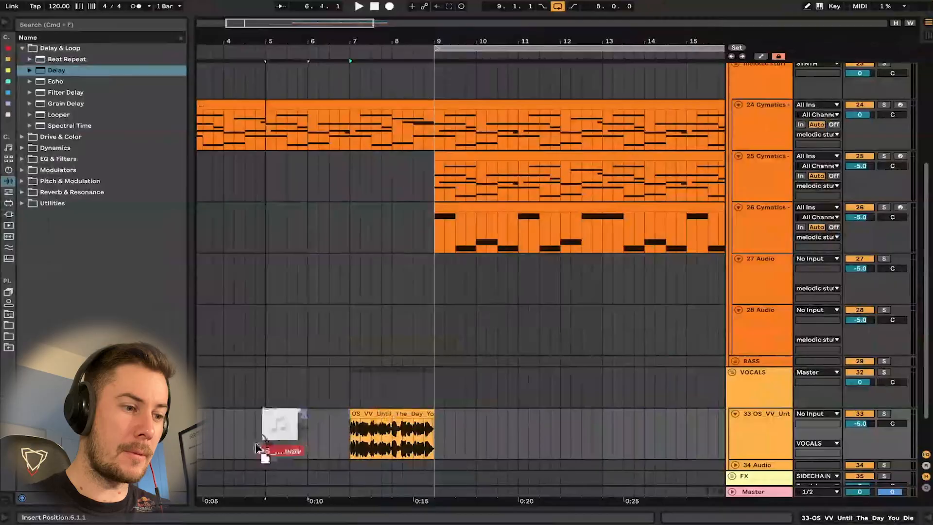
pyautogui.moveTo(261, 440); pyautogui.dragTo(497, 369)
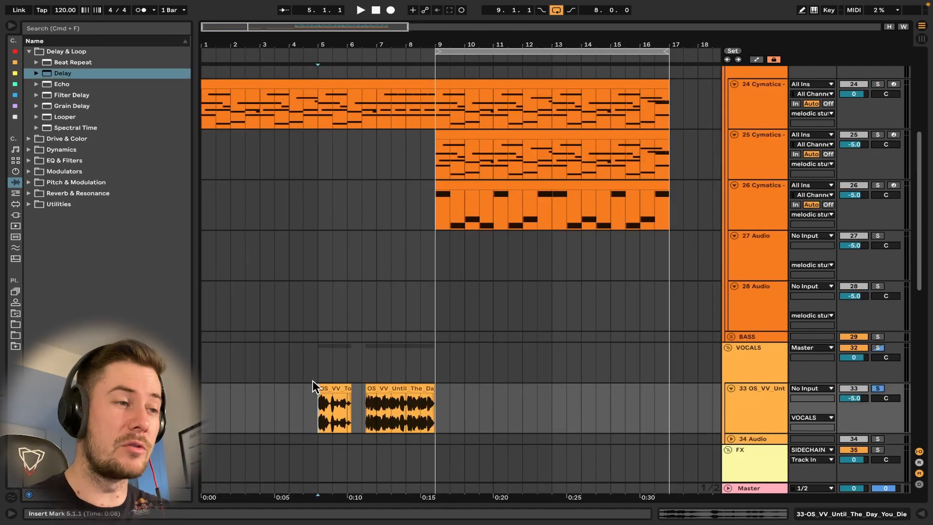
pyautogui.press('space')
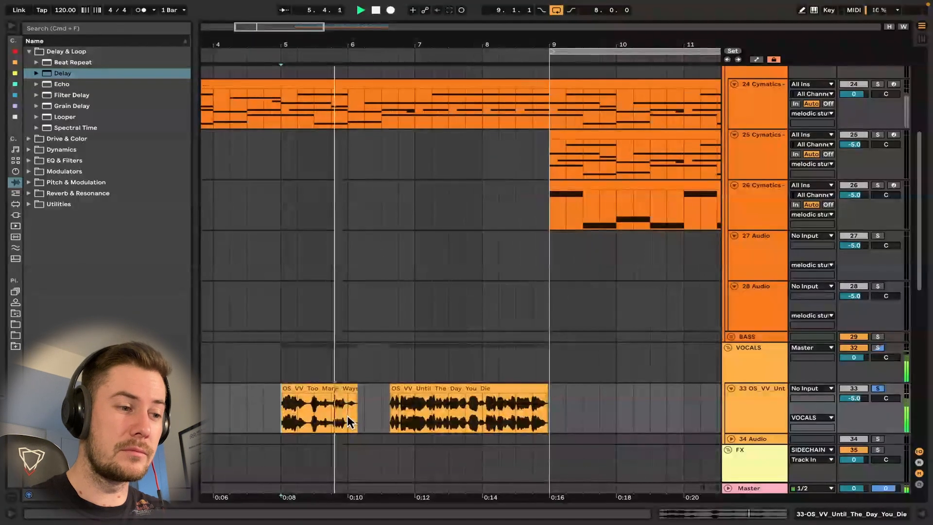
pyautogui.scroll(3, 348, 415)
pyautogui.scroll(-1, 347, 415)
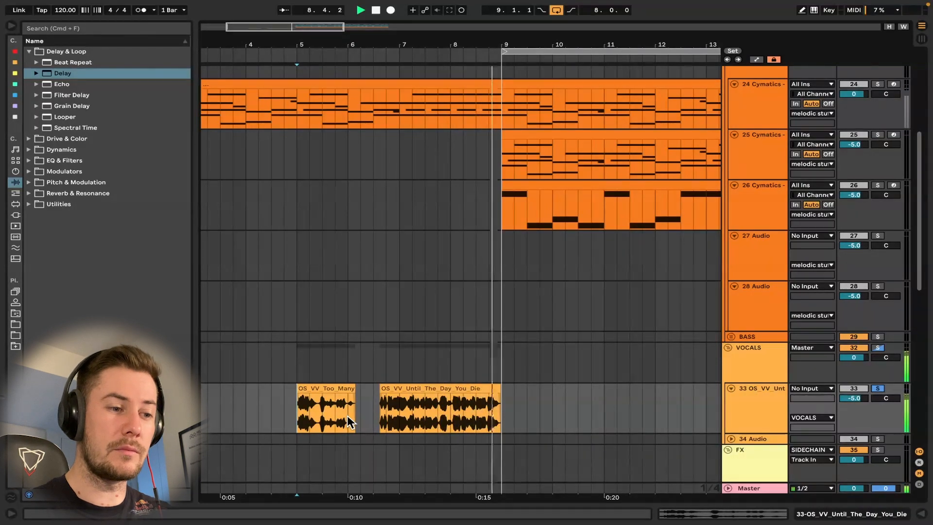
pyautogui.press('space')
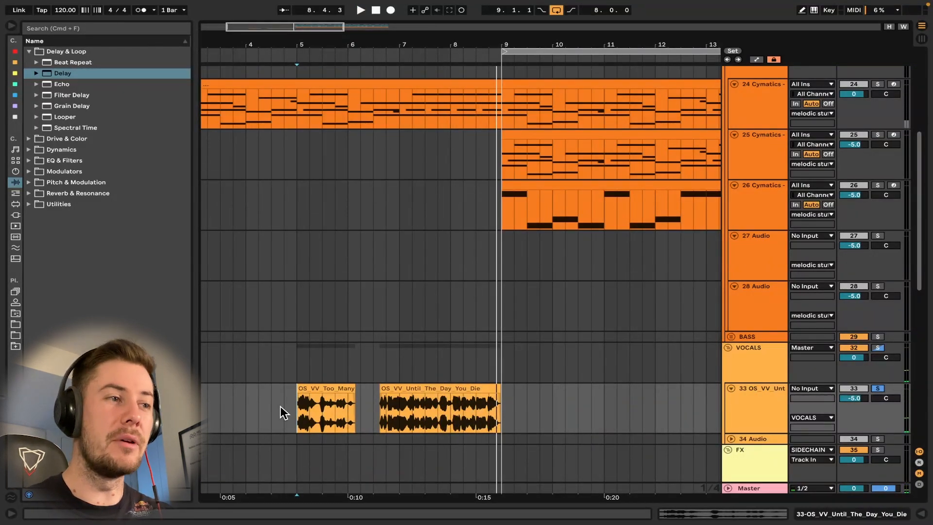
pyautogui.scroll(-1, 281, 407)
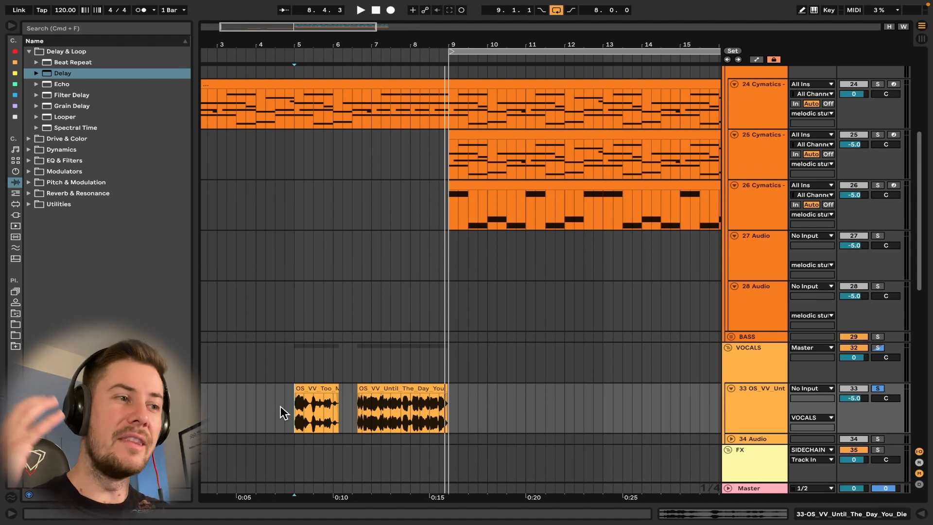
# Step: Play the arrangement from bar 5 to check the vocal lead-in to the drop
pyautogui.click(294, 97)
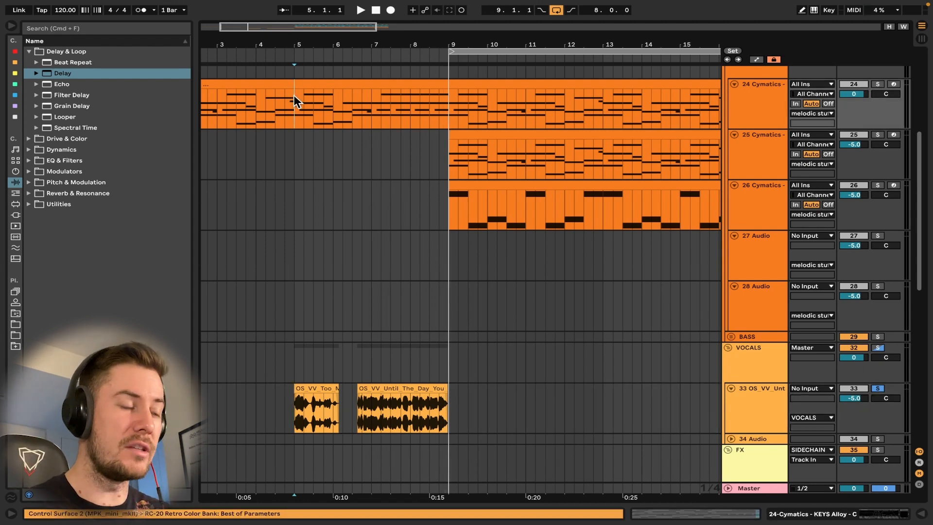
pyautogui.scroll(-2, 293, 94)
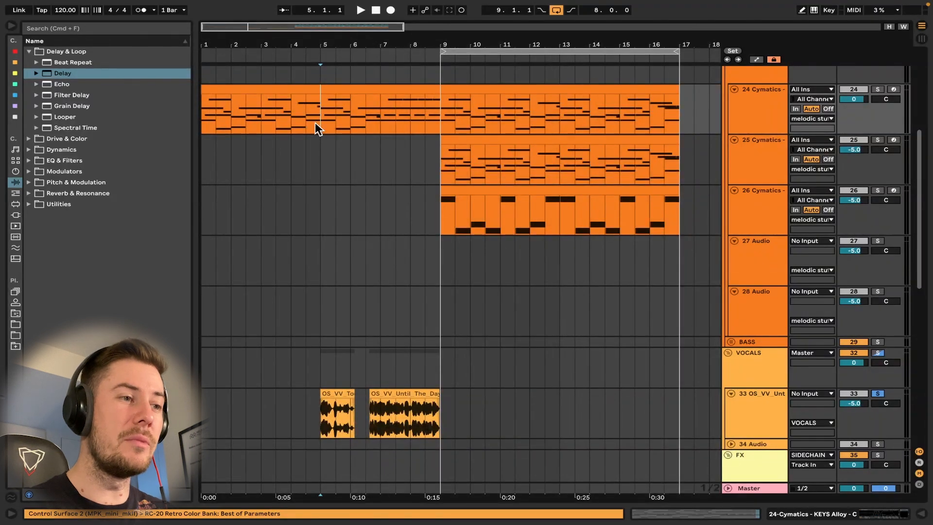
pyautogui.press('space')
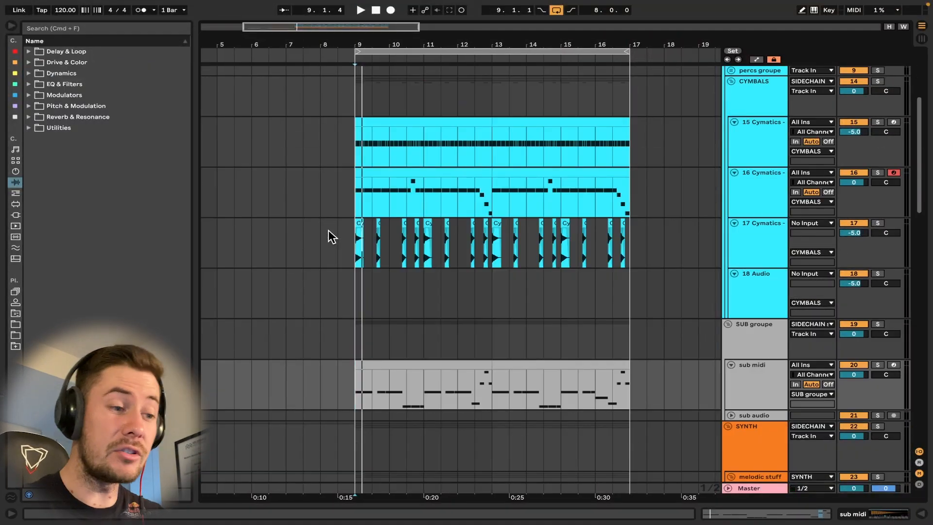
pyautogui.scroll(-10, 329, 229)
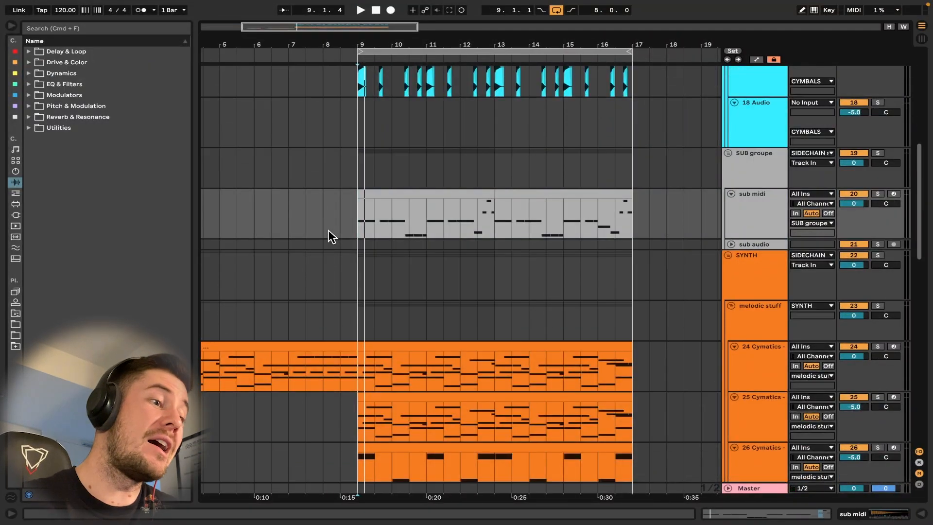
pyautogui.hscroll(-2, 328, 229)
pyautogui.scroll(-4, 372, 217)
pyautogui.hscroll(-1, 372, 218)
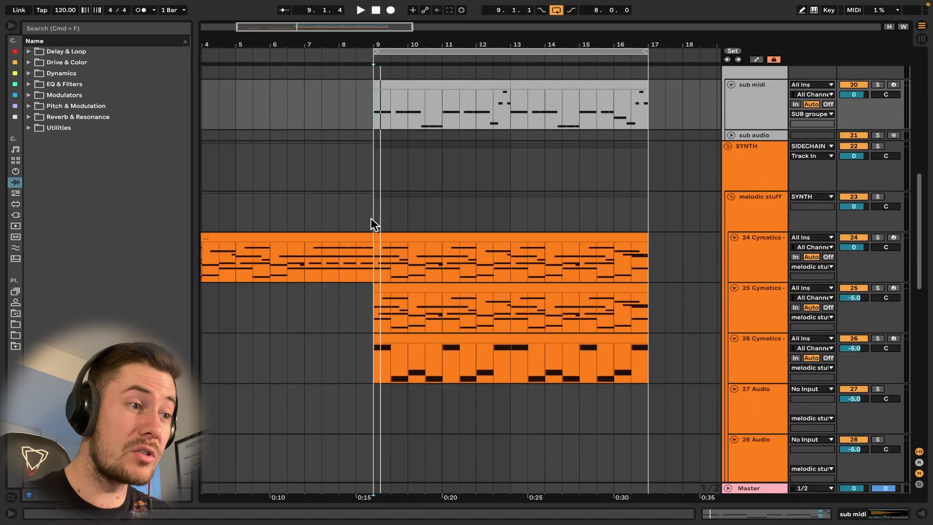
pyautogui.scroll(-3, 372, 117)
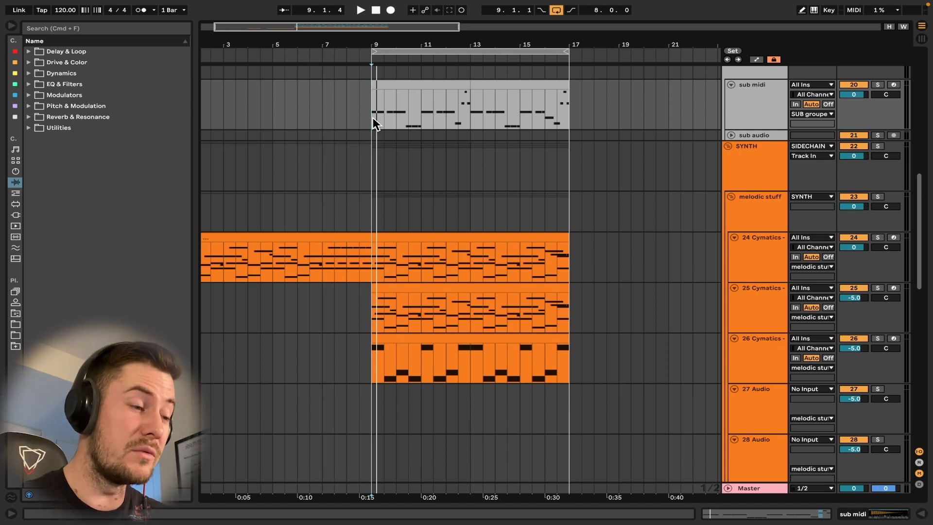
# Step: Set the Pro-Q 3 low cut on vocal track 33 to 36 dB/oct at about 135 Hz while the vocal plays
pyautogui.scroll(3, 372, 117)
pyautogui.hscroll(-4, 373, 118)
pyautogui.scroll(-1, 373, 118)
pyautogui.scroll(-2, 372, 117)
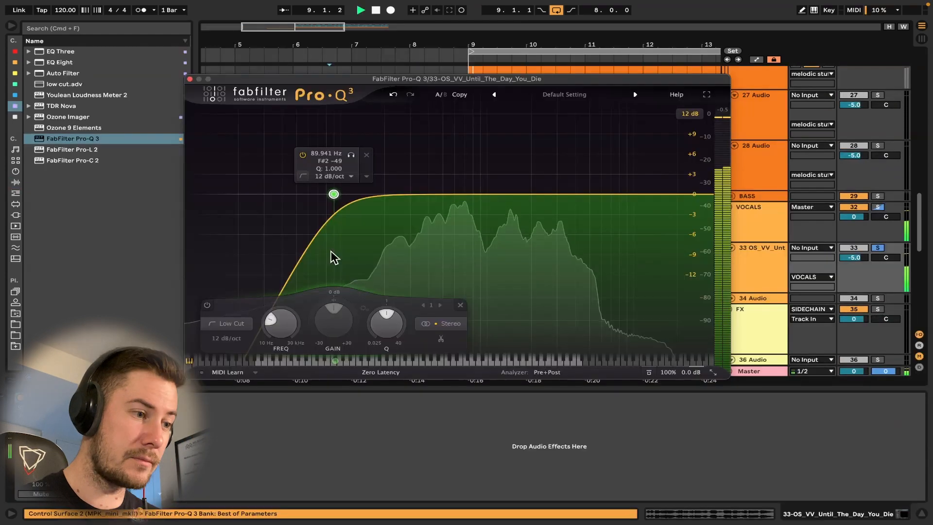
pyautogui.click(333, 176)
pyautogui.click(338, 250)
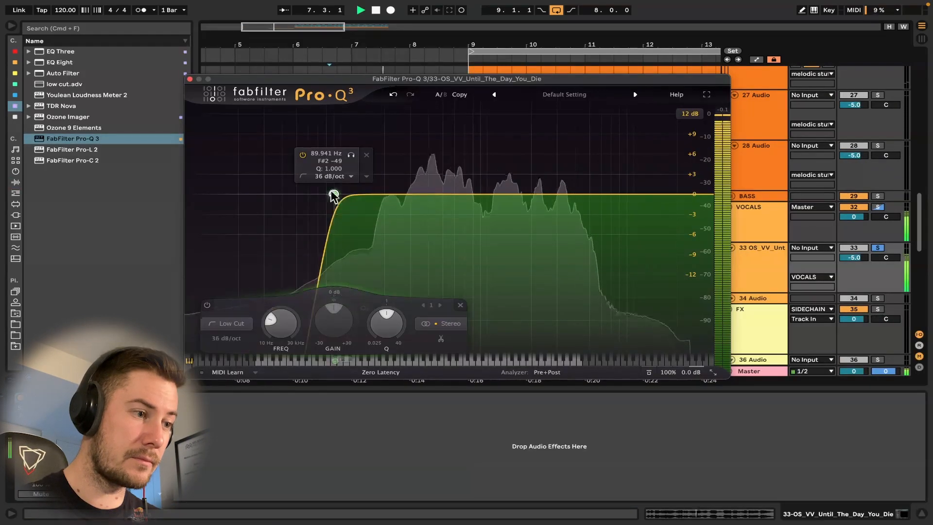
pyautogui.moveTo(333, 197); pyautogui.dragTo(360, 199)
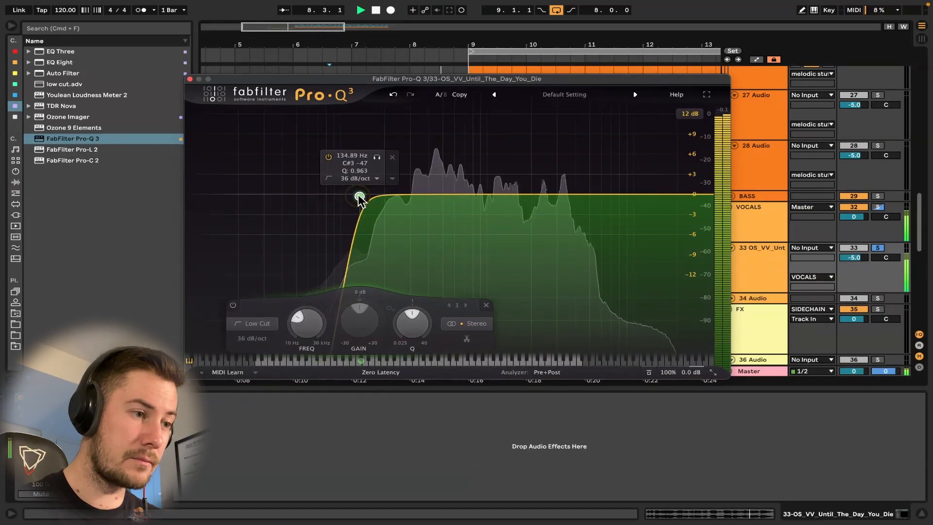
pyautogui.press('space')
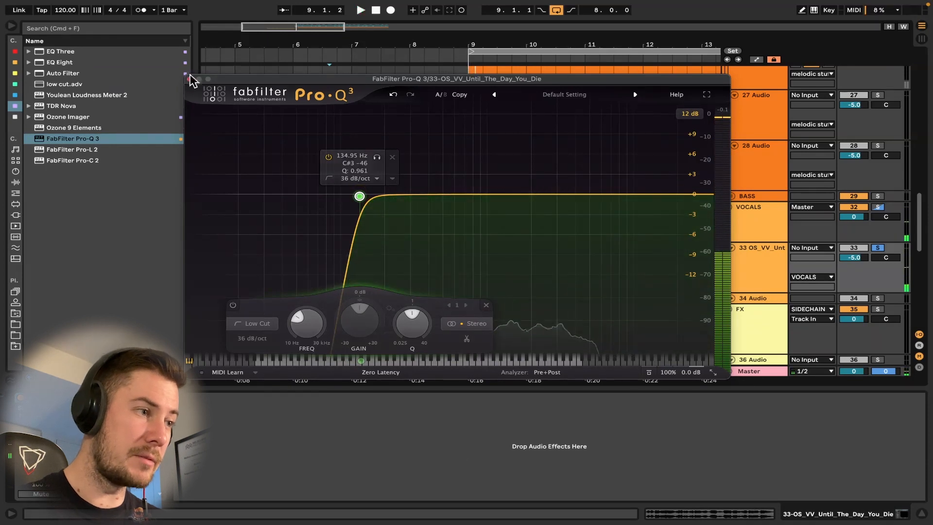
pyautogui.click(190, 79)
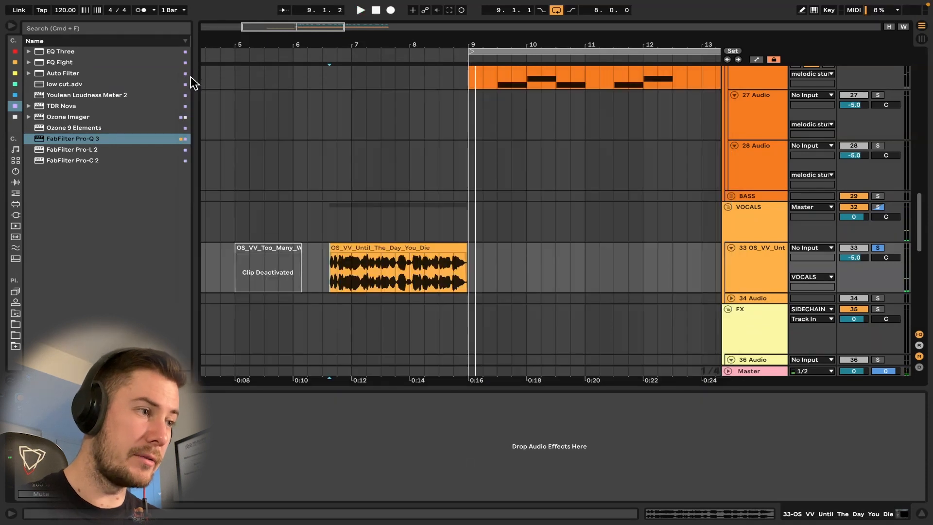
# Step: Add a Reverb to vocal track 33 and play the Until The Day You Die vocal from its start
pyautogui.click(15, 182)
pyautogui.click(29, 116)
pyautogui.doubleClick(66, 160)
pyautogui.press('space')
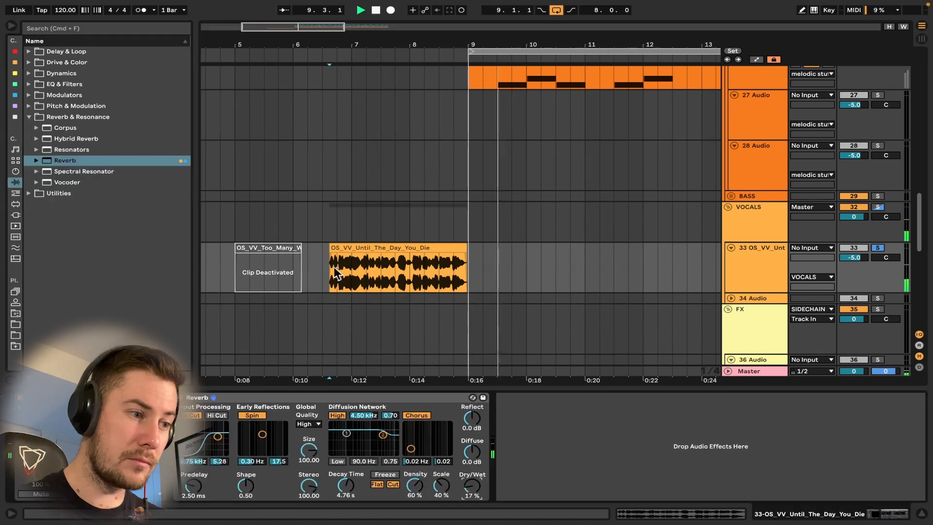
pyautogui.click(329, 272)
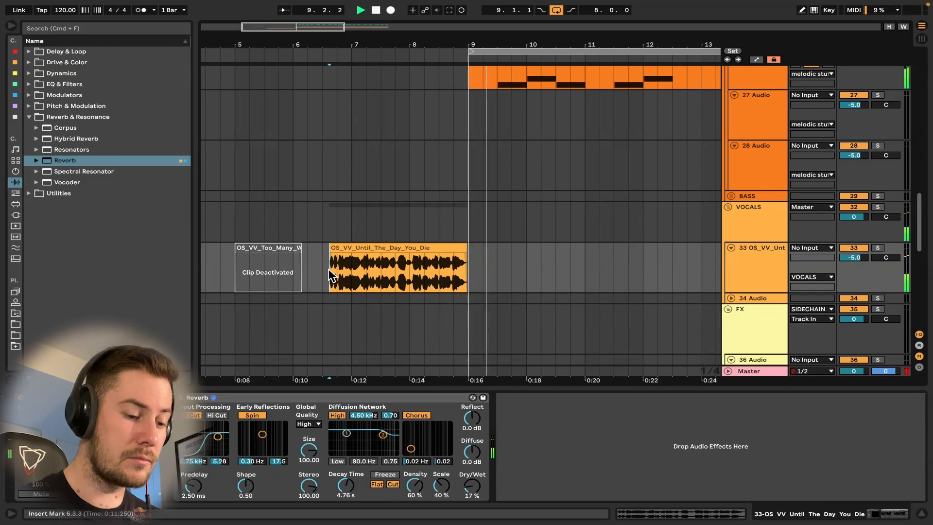
pyautogui.press('super+alt+l')
# Step: Open RC-20's master high cut on track 24 fully, play the melody and close the plug-in
pyautogui.scroll(5, 329, 275)
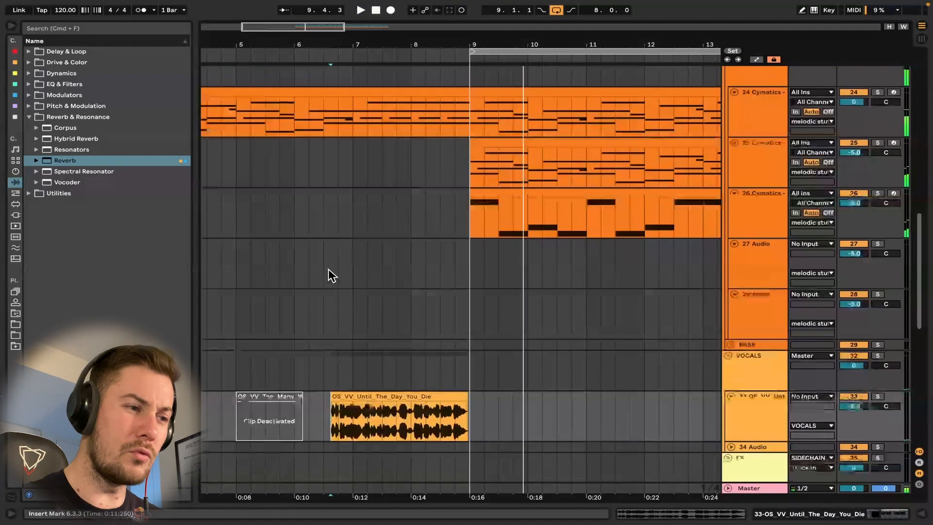
pyautogui.scroll(10, 328, 269)
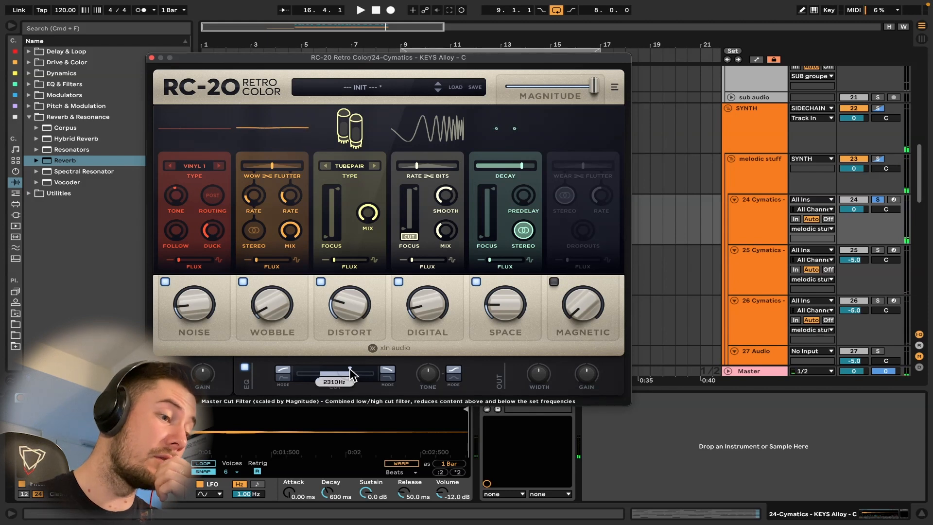
pyautogui.moveTo(351, 375); pyautogui.dragTo(396, 375)
pyautogui.press('space')
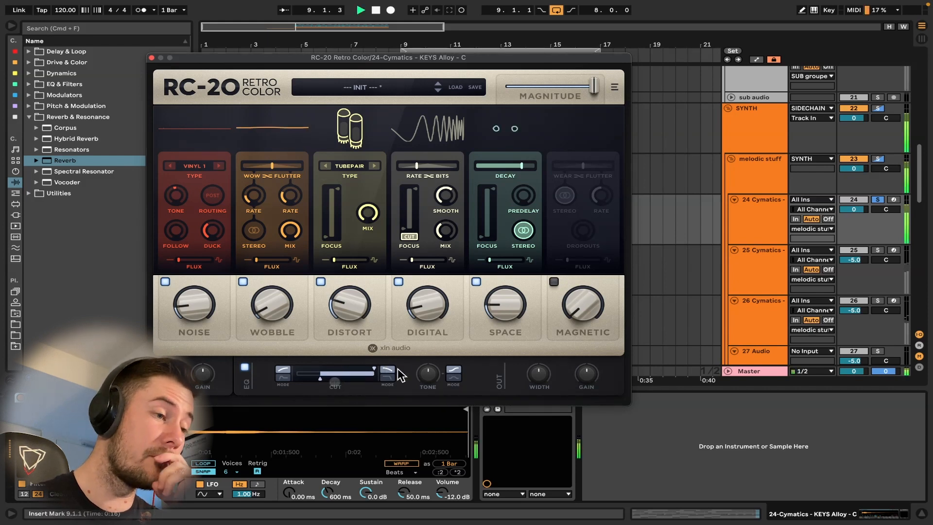
pyautogui.click(151, 58)
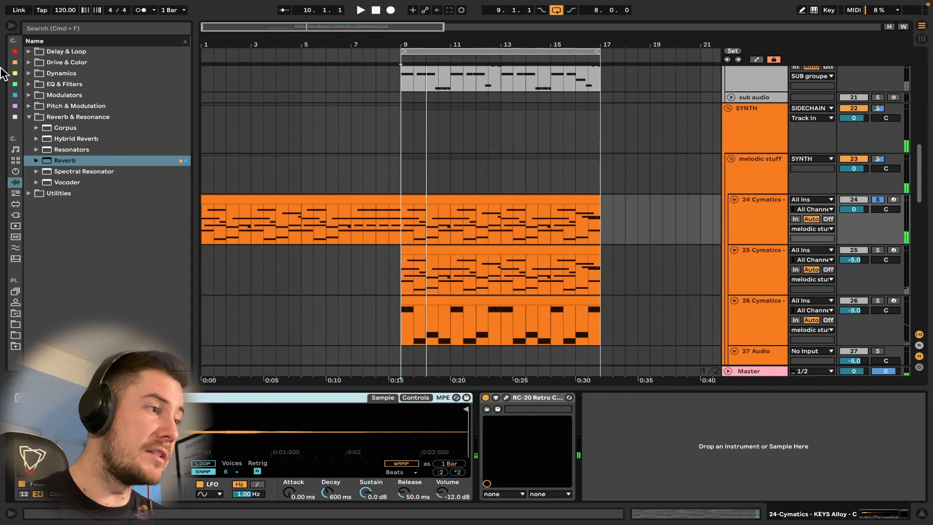
# Step: Add an Auto Filter after RC-20 on melody track 24
pyautogui.click(29, 62)
pyautogui.click(28, 62)
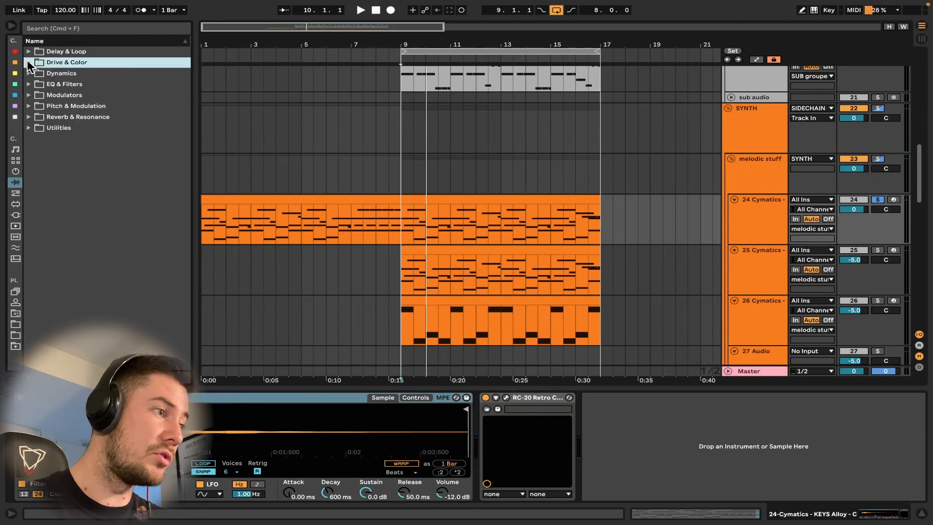
pyautogui.click(29, 85)
pyautogui.click(72, 95)
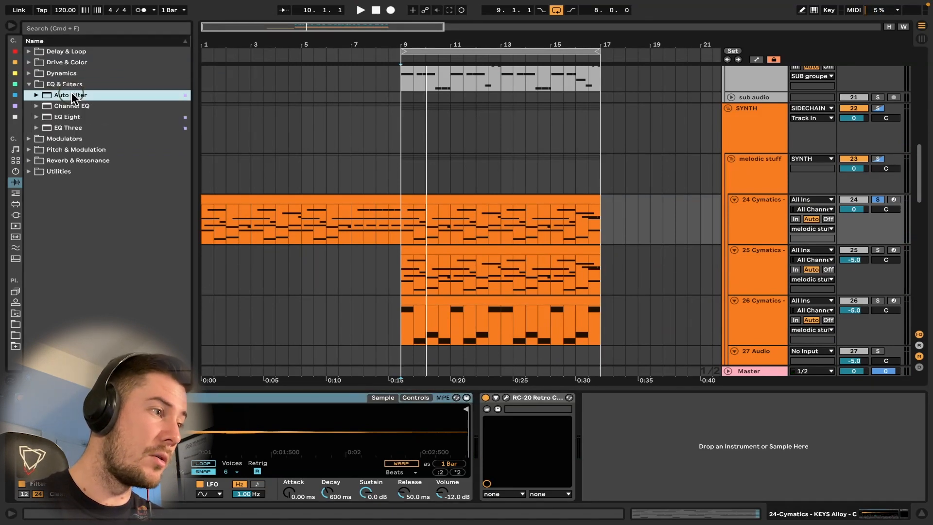
pyautogui.moveTo(486, 358); pyautogui.dragTo(586, 433)
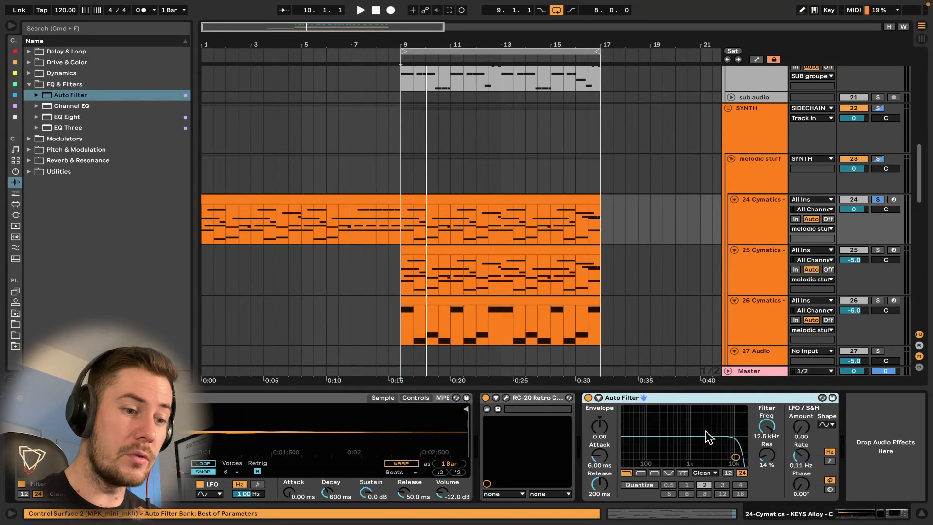
# Step: Sweep track 24's Auto Filter frequency up, set it to 2.69 kHz, and audition the intro melody from around bar 4
pyautogui.moveTo(767, 427); pyautogui.dragTo(766, 408)
pyautogui.press('space')
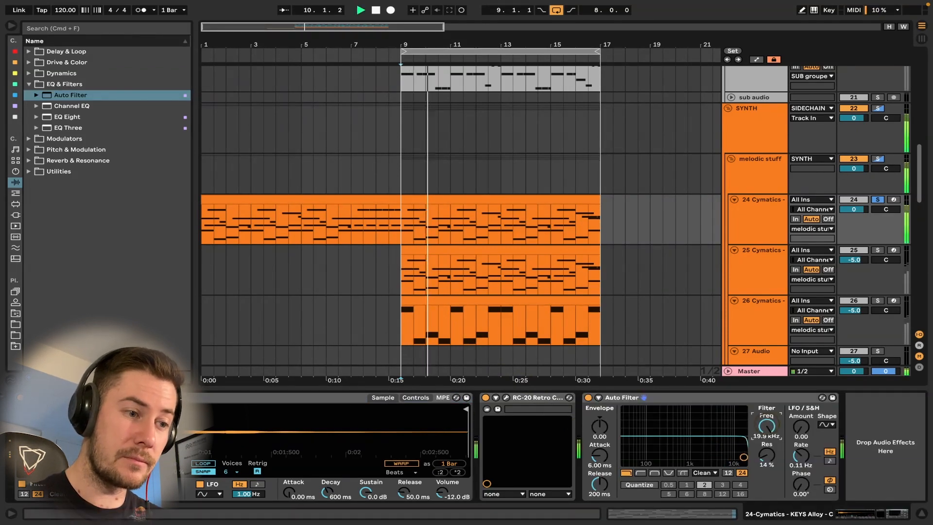
pyautogui.moveTo(767, 427); pyautogui.dragTo(767, 452)
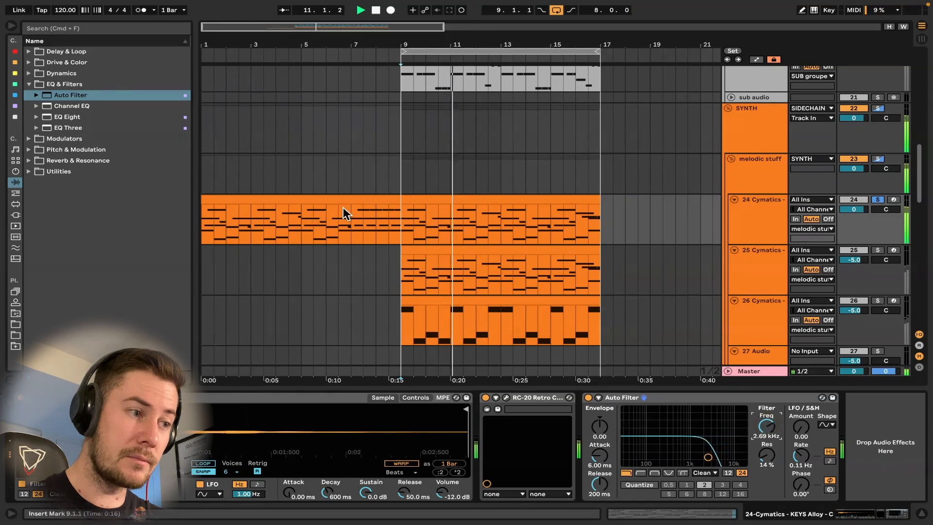
pyautogui.click(293, 214)
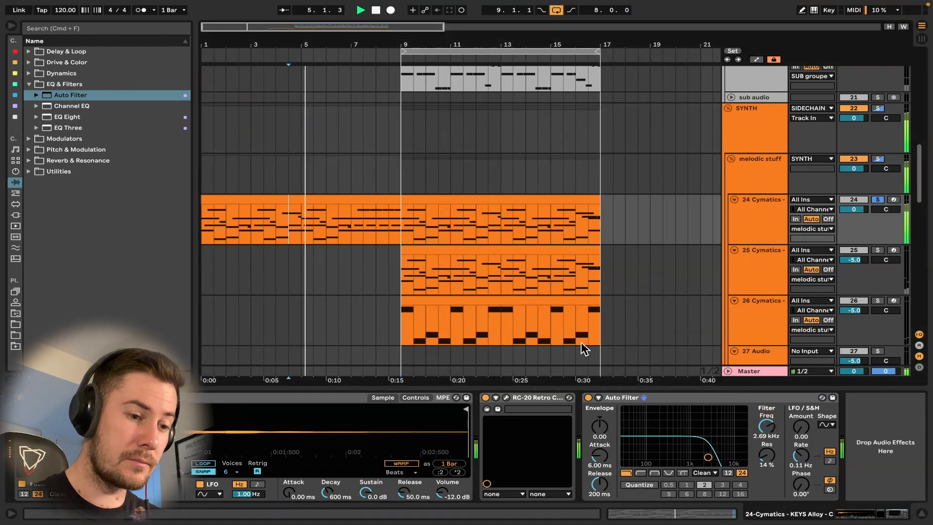
pyautogui.press('space')
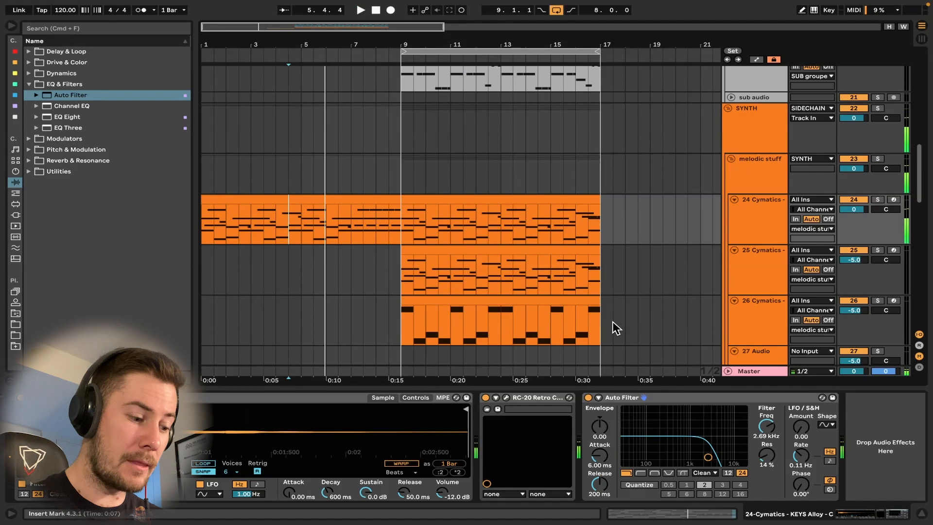
# Step: Automate track 24's Auto Filter frequency to rise from around bar 8 to bar 9 and play it back
pyautogui.press('a')
pyautogui.scroll(5, 393, 217)
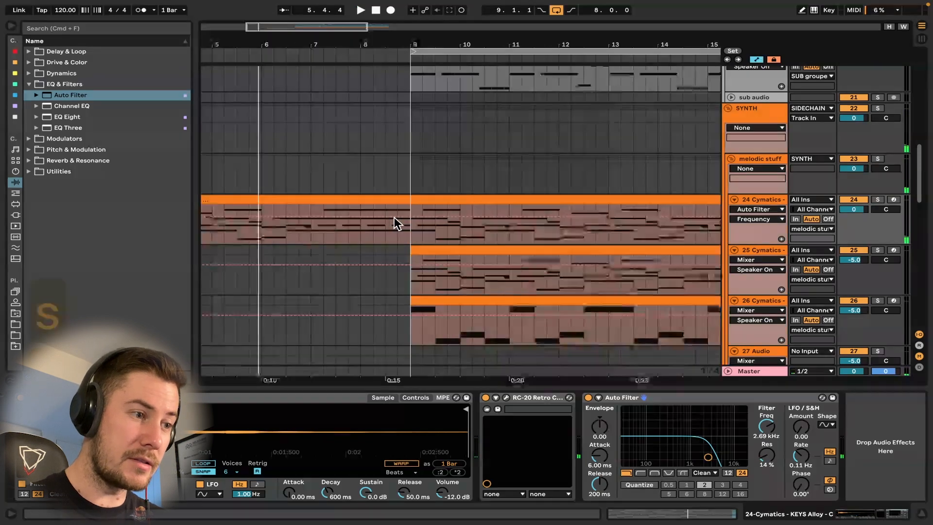
pyautogui.click(337, 218)
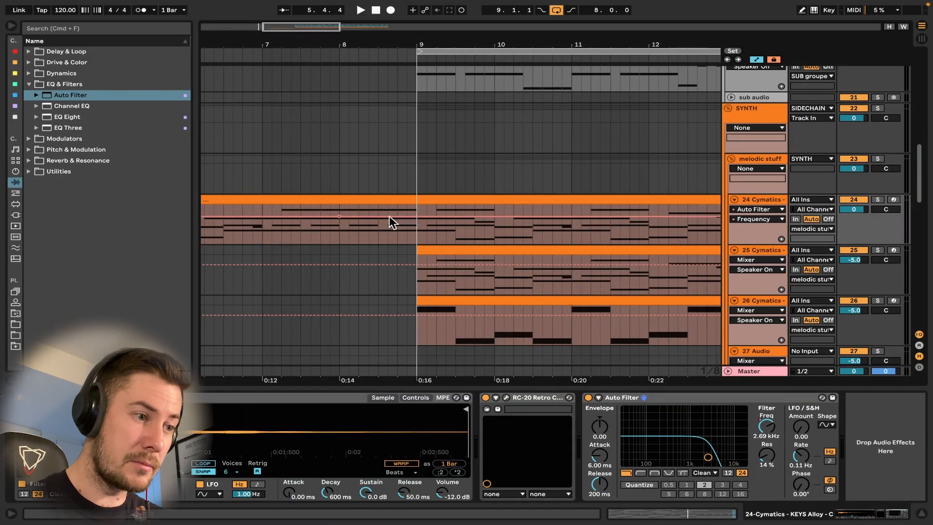
pyautogui.moveTo(416, 216); pyautogui.dragTo(417, 205)
pyautogui.press('space')
pyautogui.scroll(-4, 291, 239)
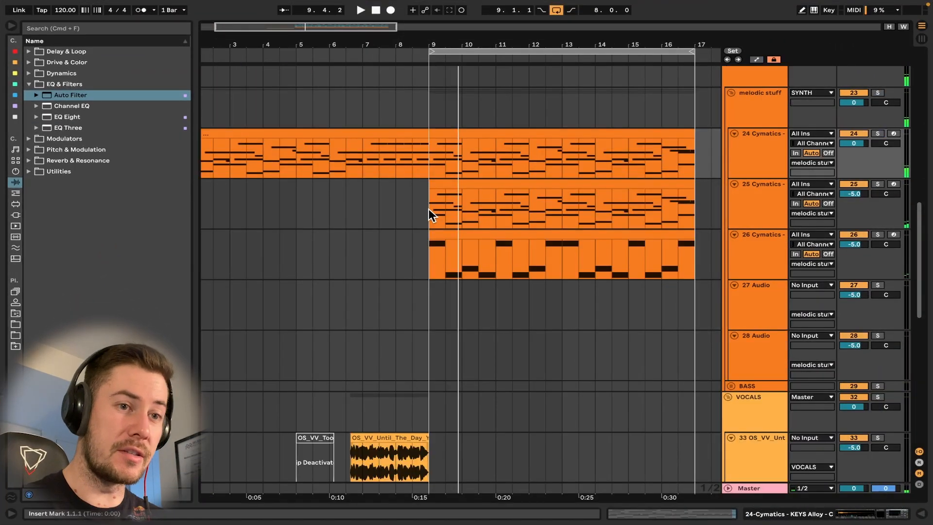
# Step: Expand the SIDECHAIN group, collapse the DRUMS, SUB groupe and SYNTH groups, and slightly narrow the browser
pyautogui.scroll(-4, 428, 209)
pyautogui.scroll(10, 429, 208)
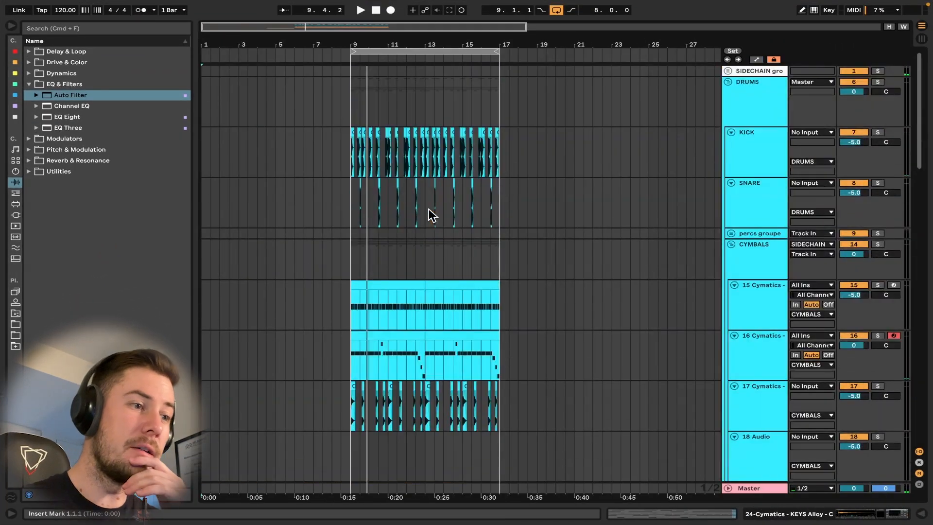
pyautogui.click(728, 81)
pyautogui.click(728, 70)
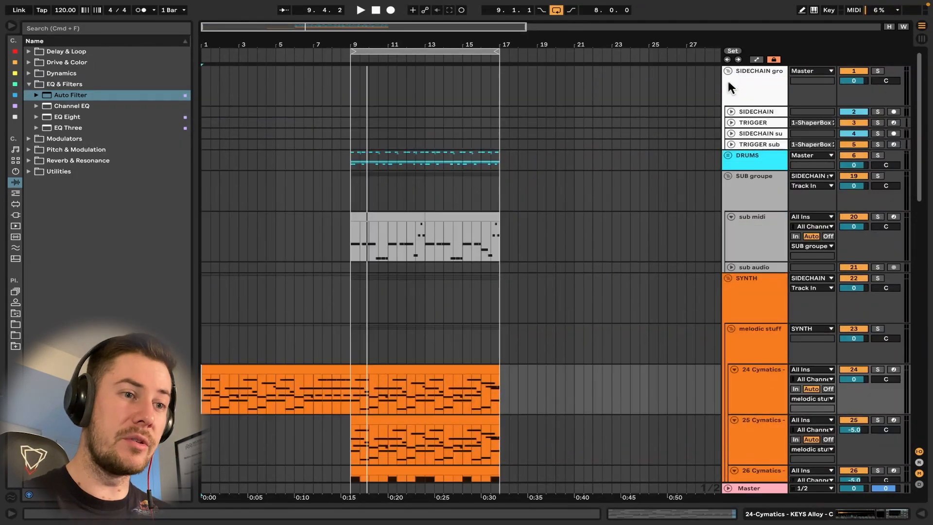
pyautogui.click(729, 177)
pyautogui.click(727, 186)
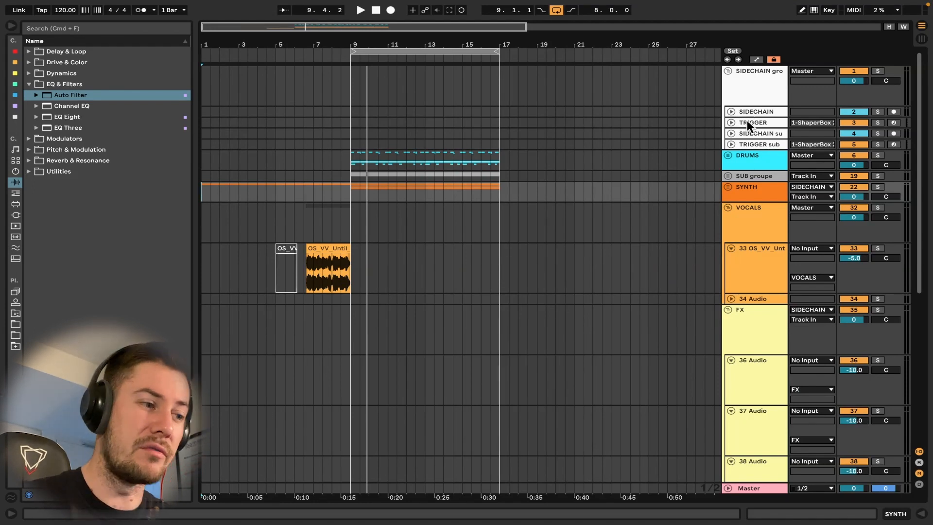
pyautogui.moveTo(196, 171); pyautogui.dragTo(179, 170)
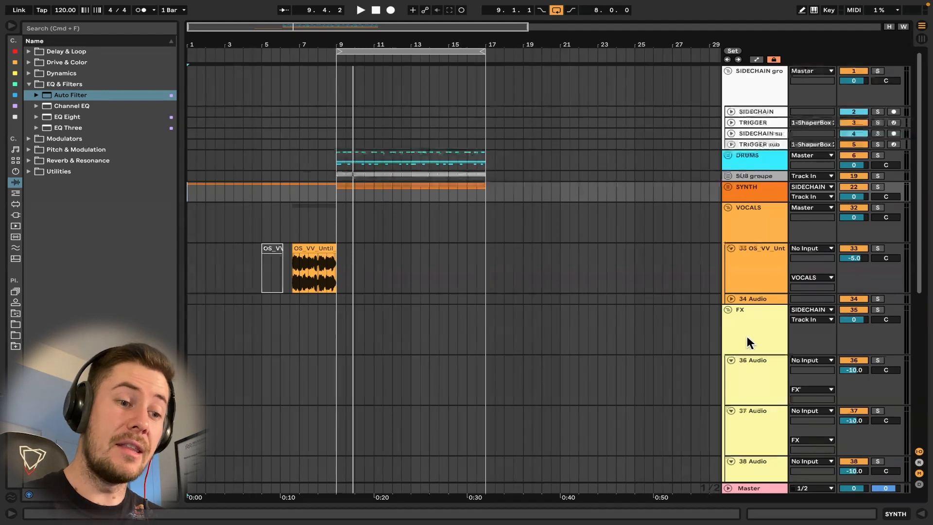
pyautogui.scroll(-10, 748, 336)
pyautogui.scroll(10, 742, 444)
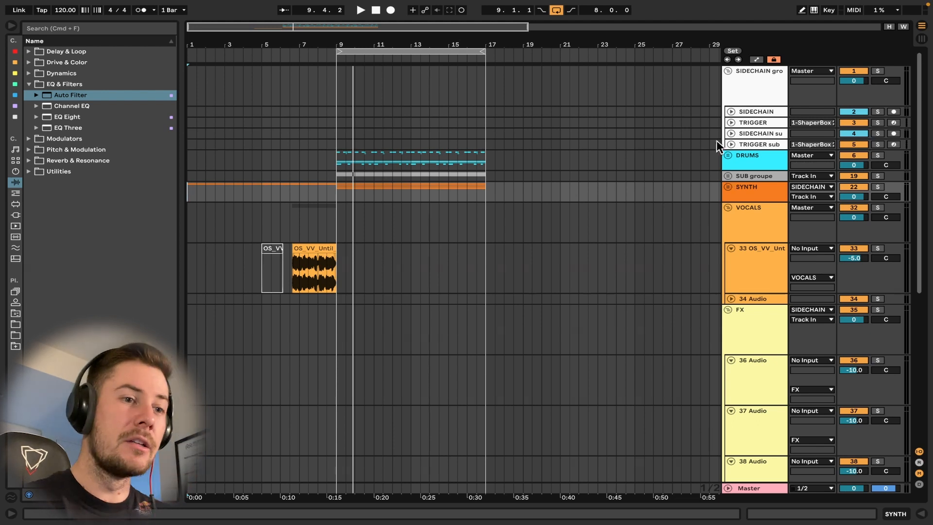
# Step: Expand the DRUMS group and the SIDECHAIN and TRIGGER tracks, and select the TRIGGER track above the kick pattern
pyautogui.click(728, 154)
pyautogui.scroll(5, 345, 201)
pyautogui.click(345, 202)
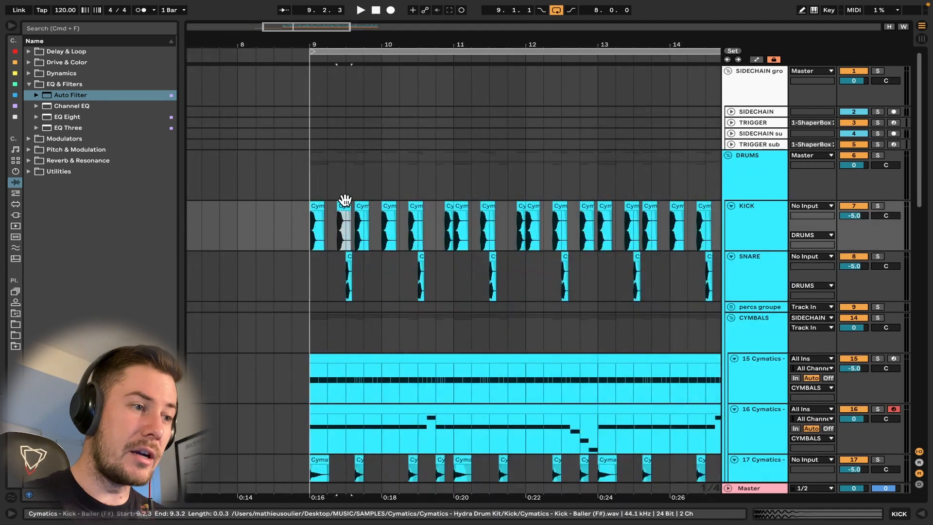
pyautogui.scroll(2, 346, 202)
pyautogui.click(731, 123)
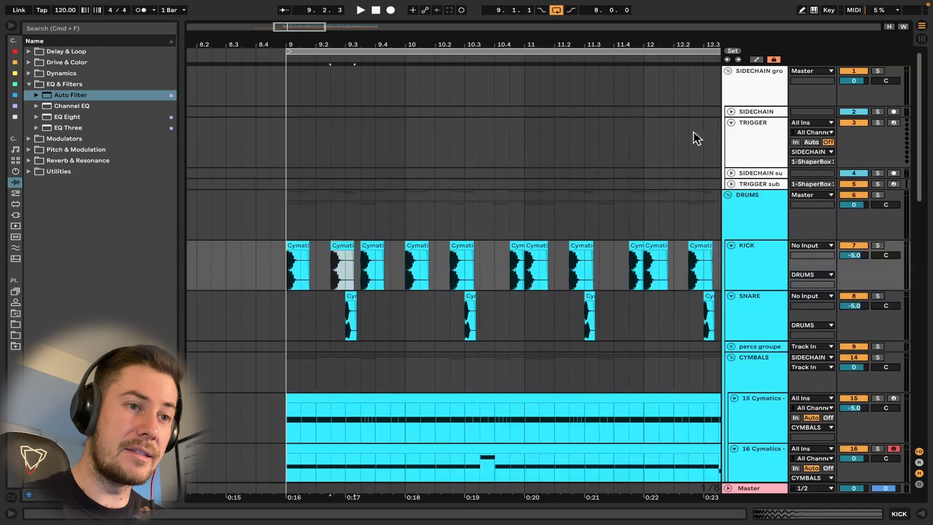
pyautogui.click(730, 112)
pyautogui.click(730, 111)
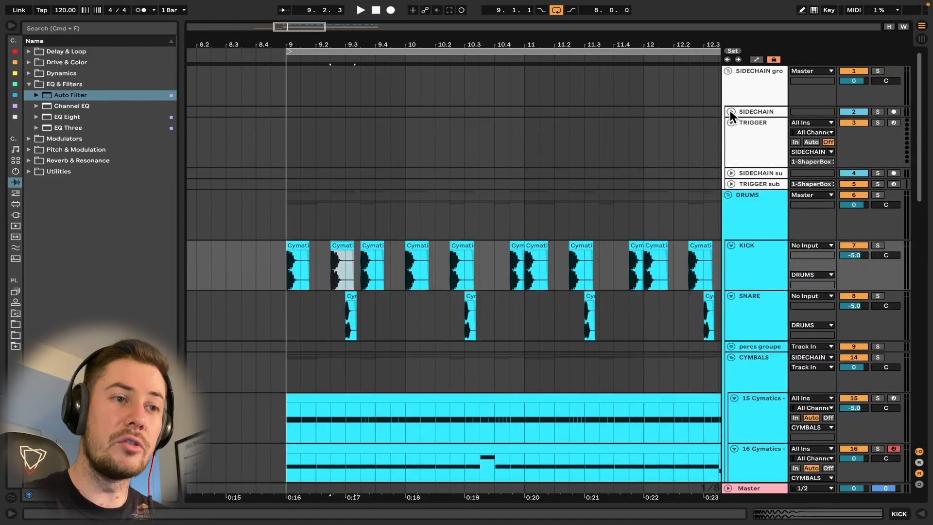
pyautogui.click(730, 110)
pyautogui.doubleClick(753, 125)
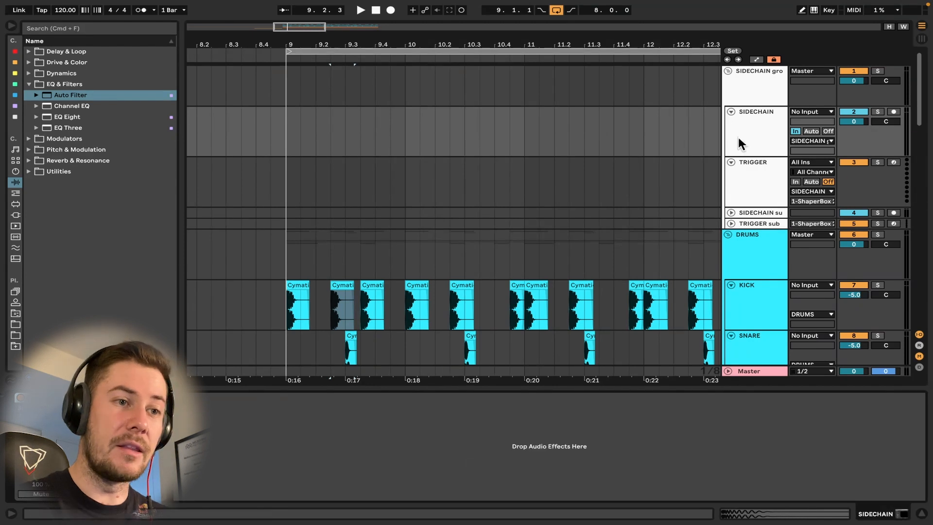
pyautogui.click(748, 185)
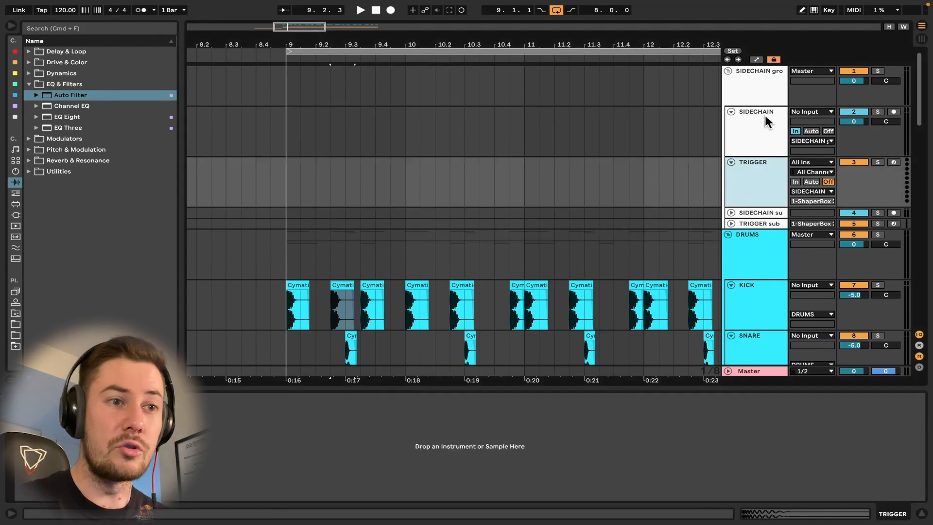
# Step: Create a short MIDI clip at 9.1.1 on the TRIGGER track above the first kick and add a sixteenth-long A3 note
pyautogui.scroll(5, 347, 198)
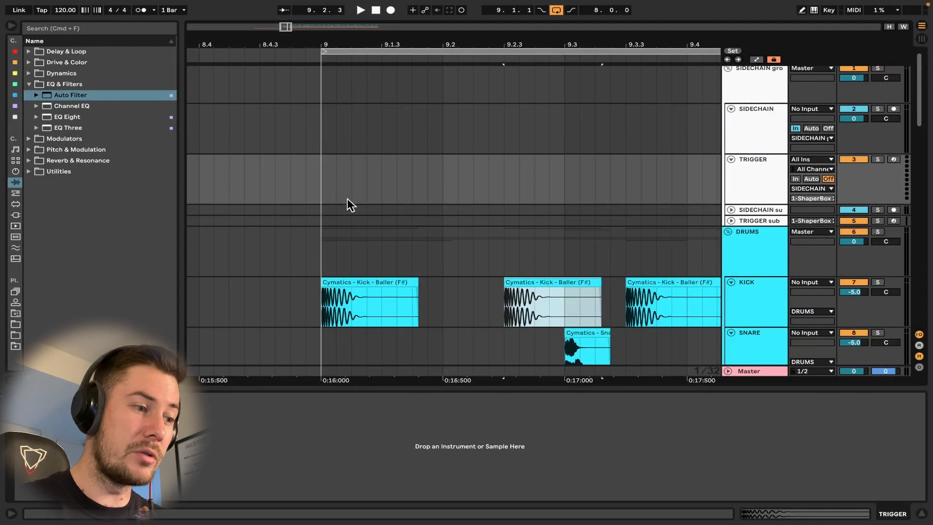
pyautogui.moveTo(323, 180); pyautogui.dragTo(368, 180)
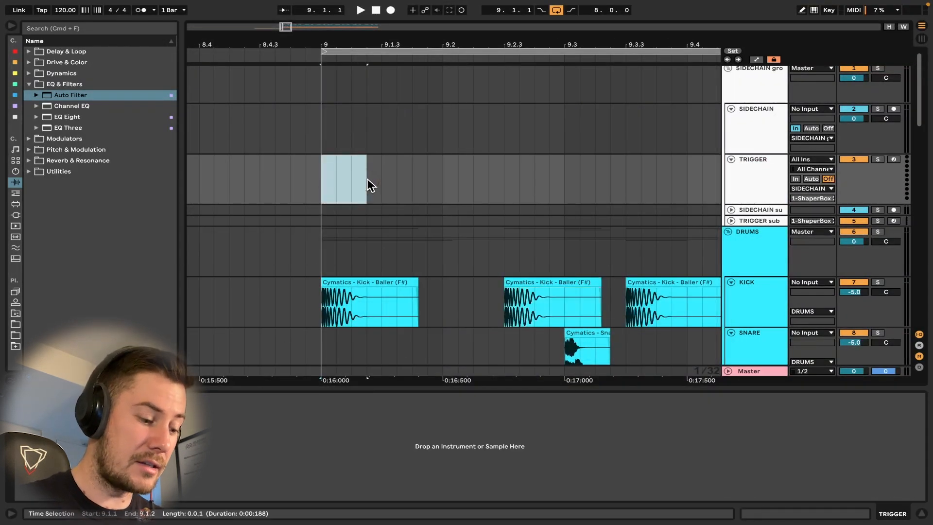
pyautogui.press('super+shift+m')
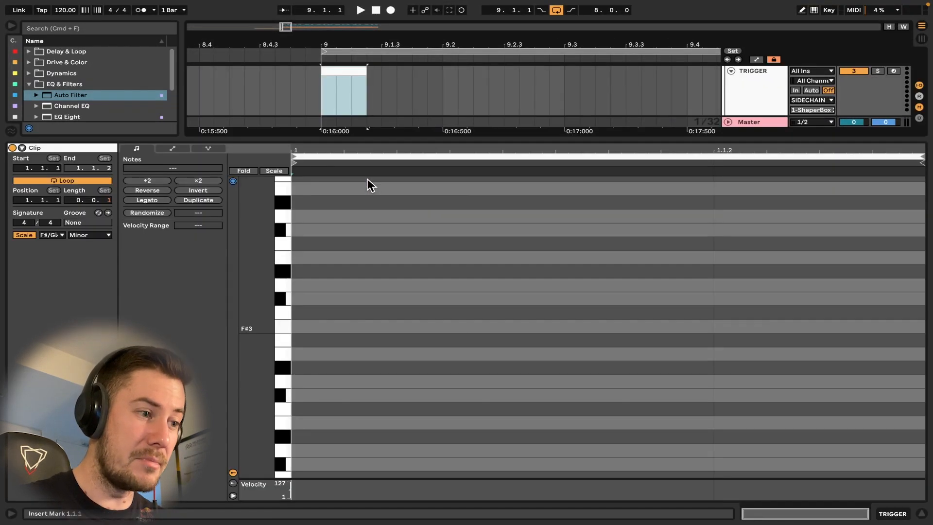
pyautogui.doubleClick(304, 283)
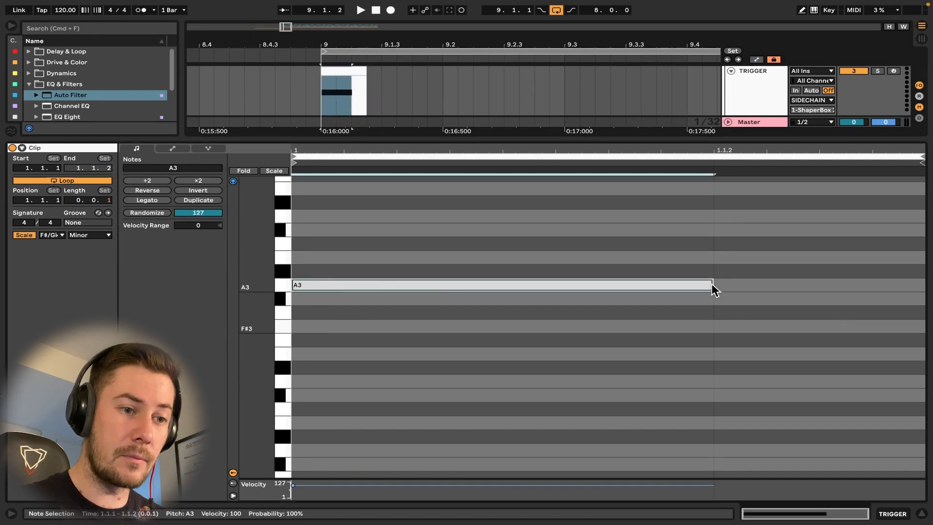
# Step: Extend the A3 note so it fills the whole short clip on the TRIGGER track, and hide the clip editor
pyautogui.moveTo(714, 288); pyautogui.dragTo(897, 284)
pyautogui.press('super+alt+l')
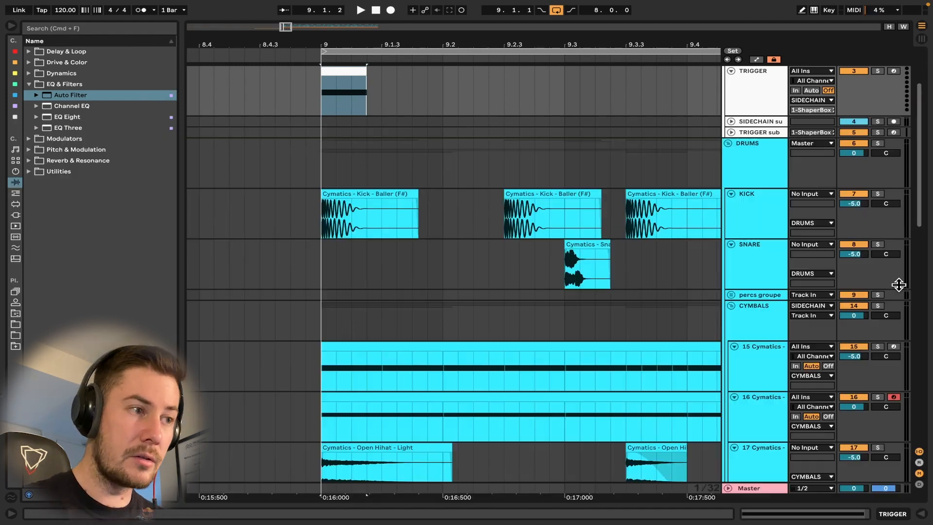
pyautogui.scroll(4, 430, 124)
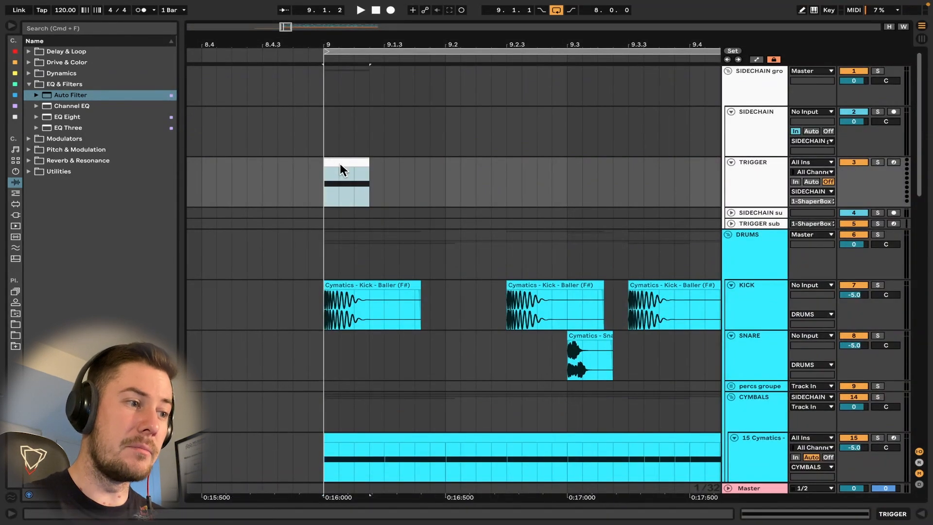
pyautogui.scroll(-2, 340, 165)
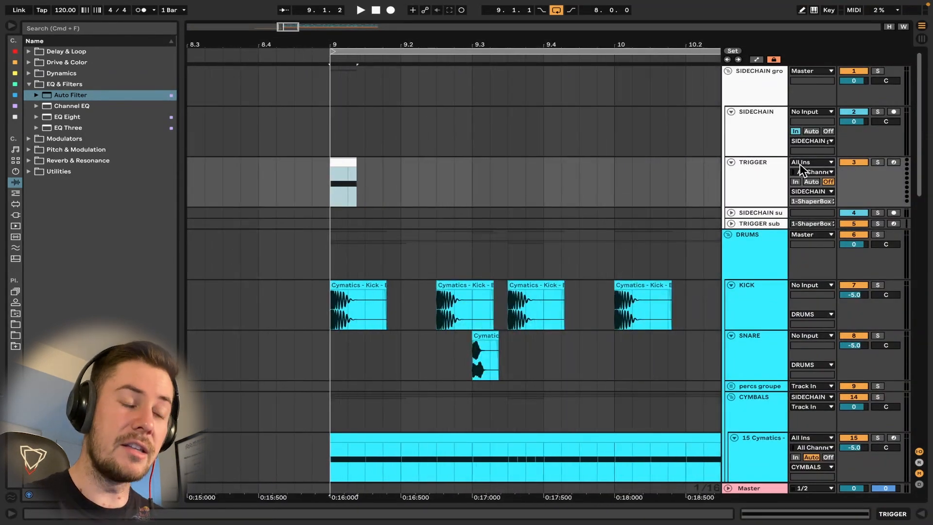
# Step: Show the SIDECHAIN track's device chain briefly and hide it again
pyautogui.click(751, 127)
pyautogui.doubleClick(751, 126)
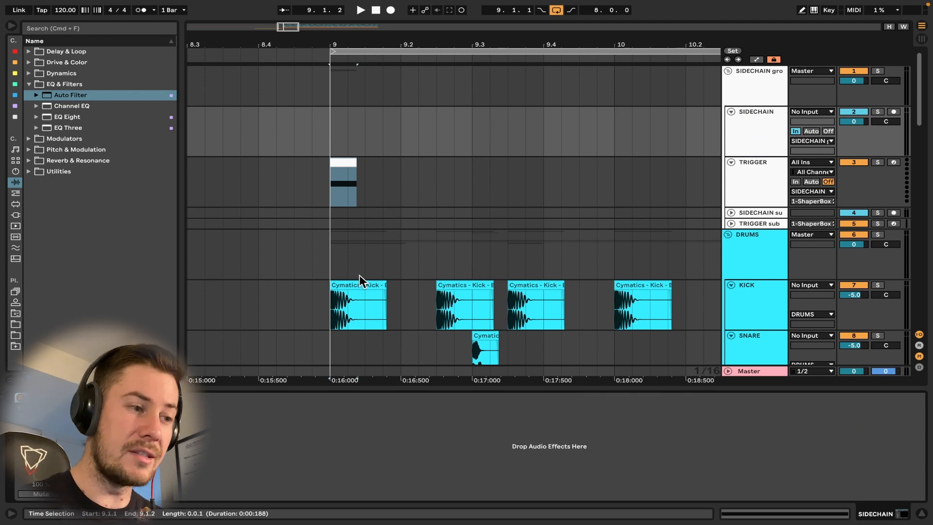
pyautogui.press('super+alt+l')
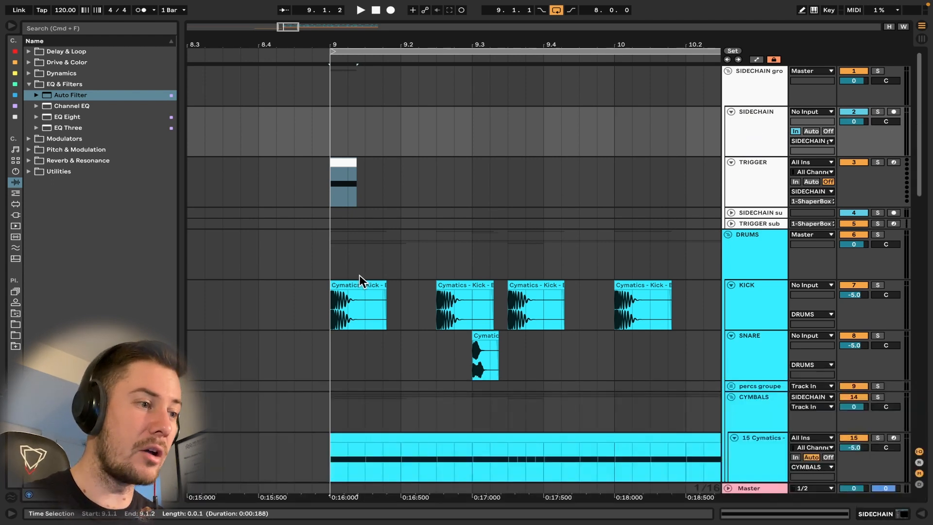
# Step: Copy the TRIGGER clip to the start of every kick across bars 9 to 17
pyautogui.scroll(3, 346, 164)
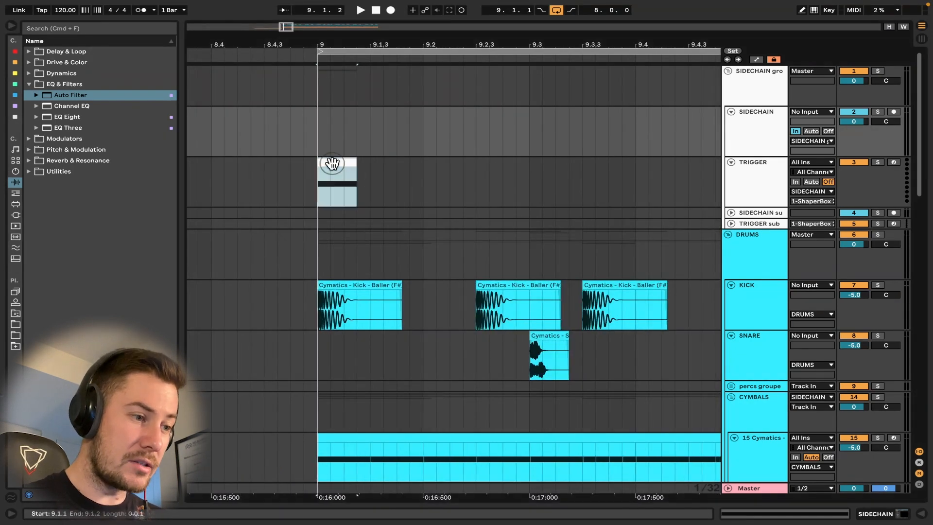
pyautogui.moveTo(330, 166); pyautogui.dragTo(598, 161)
pyautogui.scroll(-3, 598, 160)
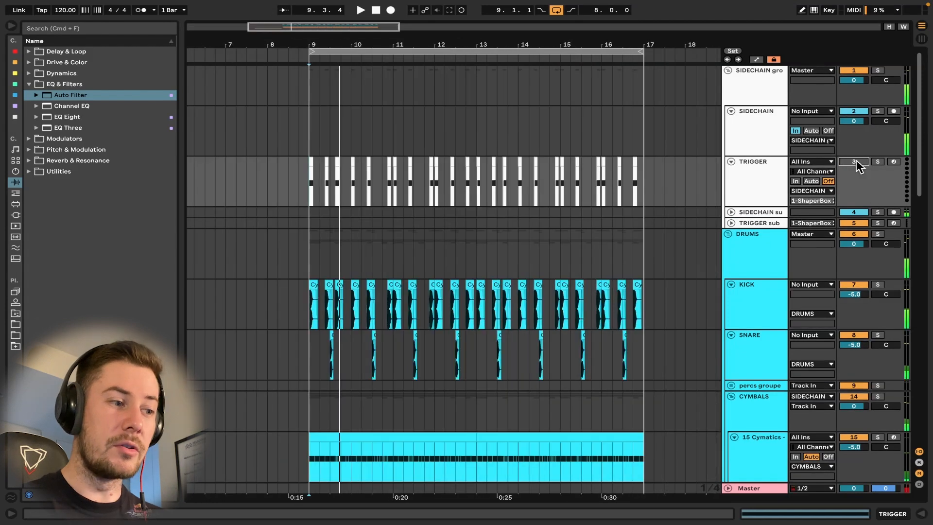
# Step: Play the loop from bar 9 with the TRIGGER track off and with it on to compare the sidechain effect
pyautogui.click(308, 173)
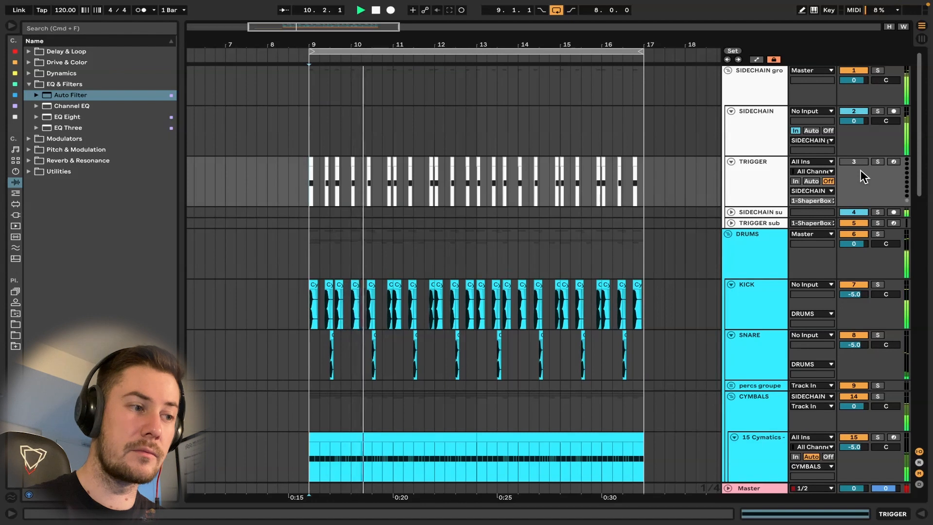
pyautogui.press('space')
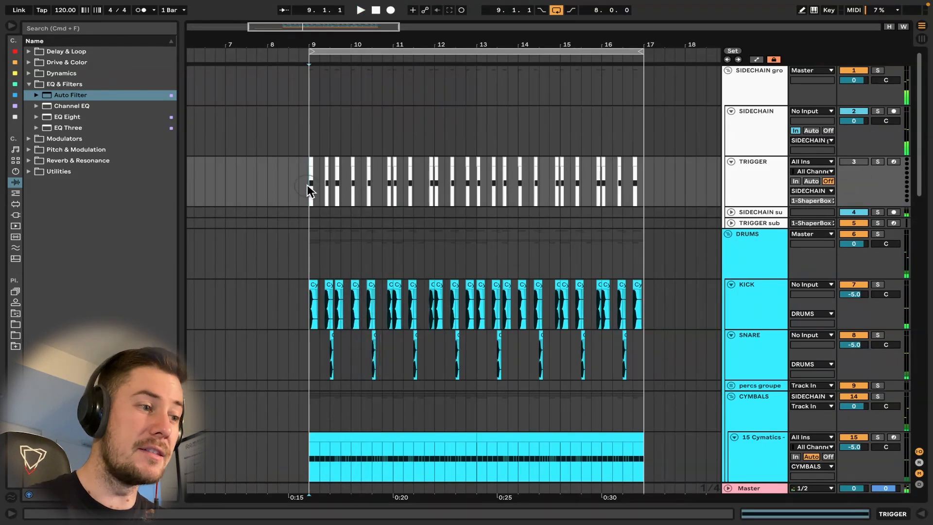
pyautogui.press('space')
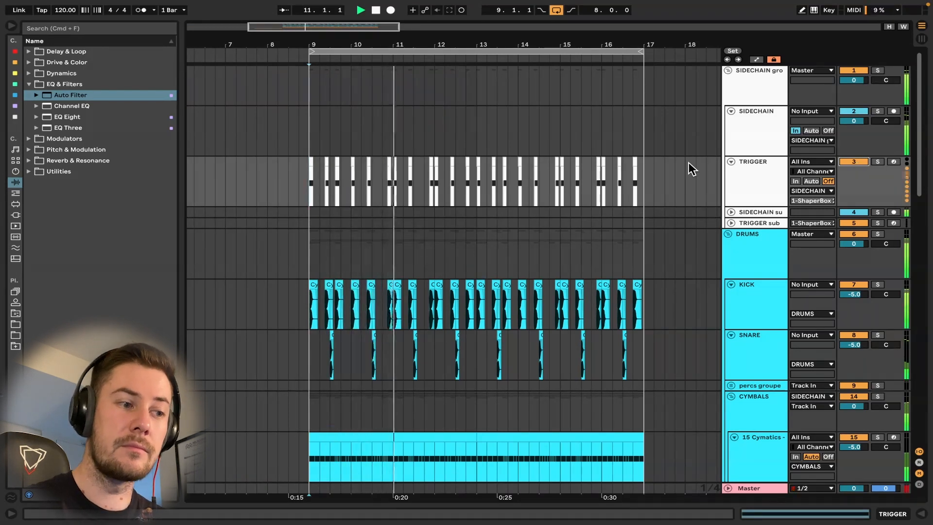
pyautogui.press('space')
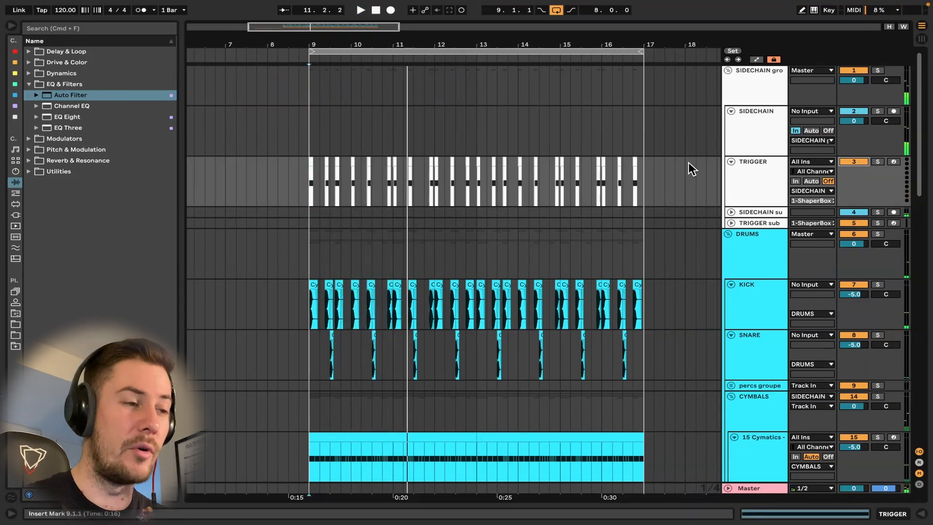
# Step: Open ShaperBox 2 on the SIDECHAIN track, reposition its window lower and play the loop to watch the volume curve
pyautogui.doubleClick(748, 135)
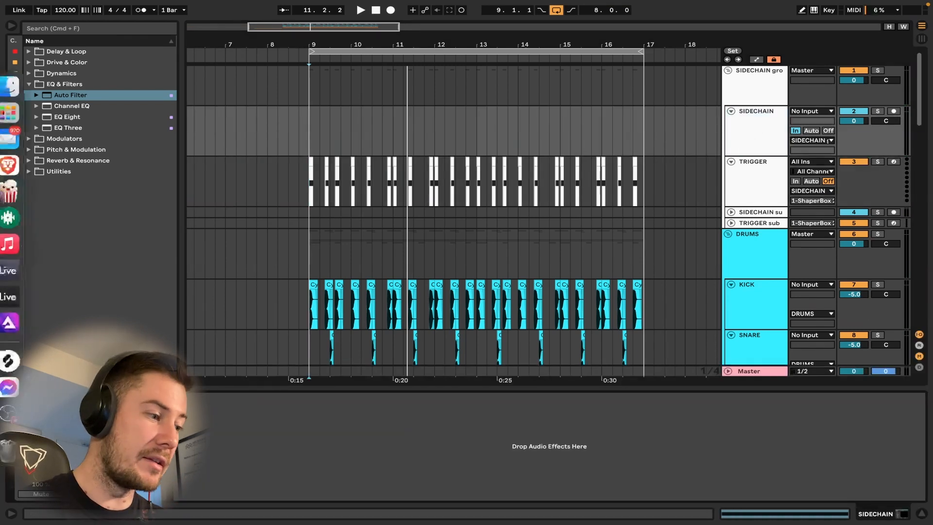
pyautogui.click(40, 398)
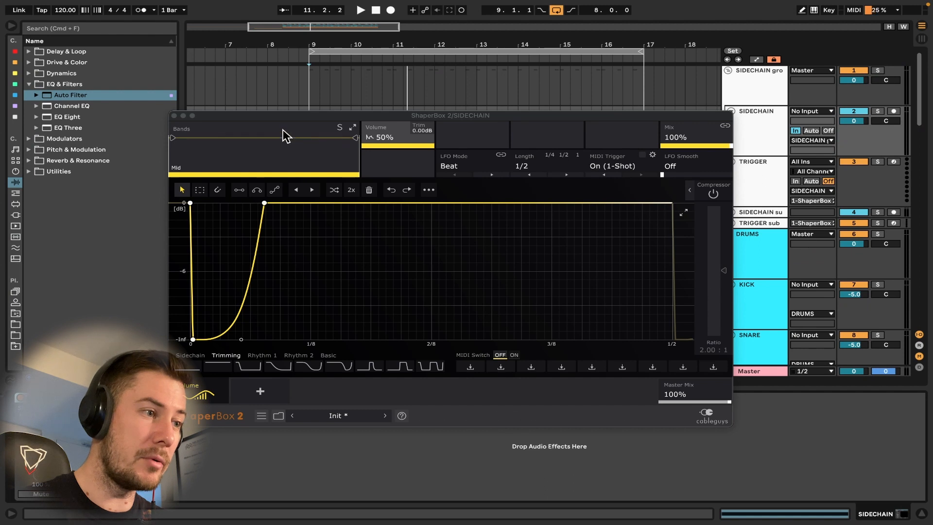
pyautogui.click(284, 116)
pyautogui.moveTo(286, 122); pyautogui.dragTo(308, 211)
pyautogui.press('space')
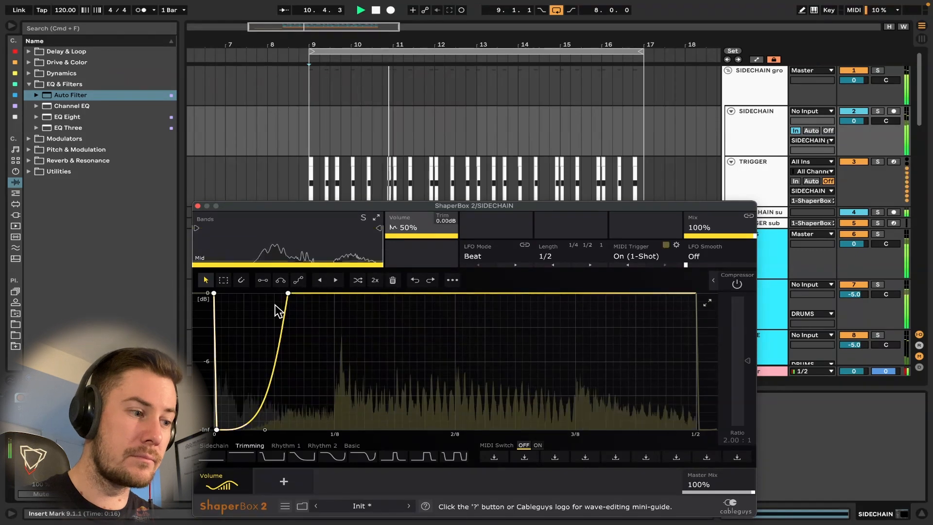
pyautogui.press('space')
# Step: Shorten the rising part of the SIDECHAIN volume curve, placing its bend handle at about 101 ms, and play the result
pyautogui.moveTo(287, 293); pyautogui.dragTo(278, 294)
pyautogui.moveTo(265, 430); pyautogui.dragTo(262, 430)
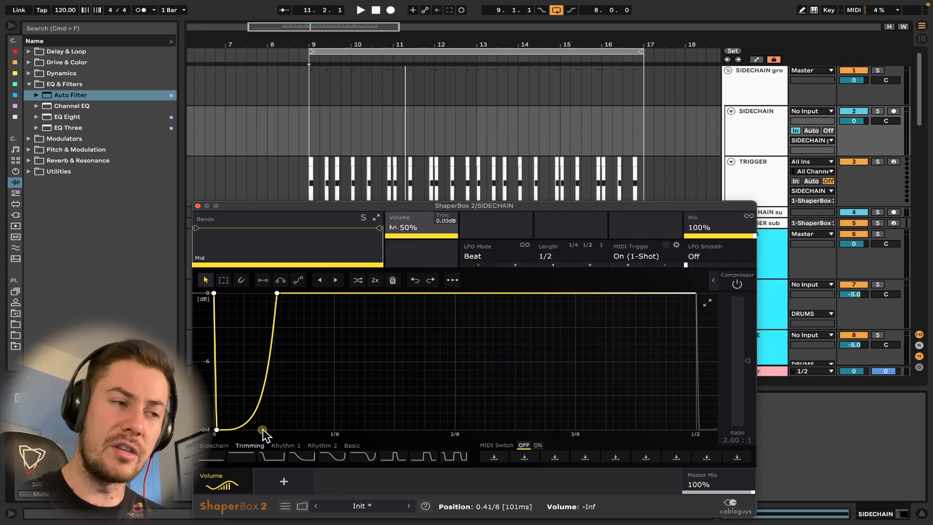
pyautogui.press('space')
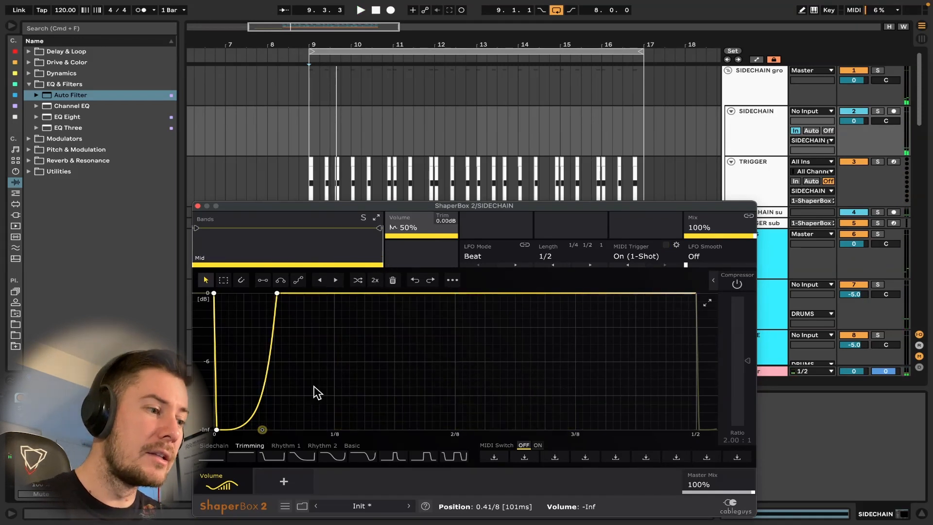
# Step: Close ShaperBox 2 and play the loop from bar 9 with SUB groupe muted
pyautogui.scroll(-8, 391, 271)
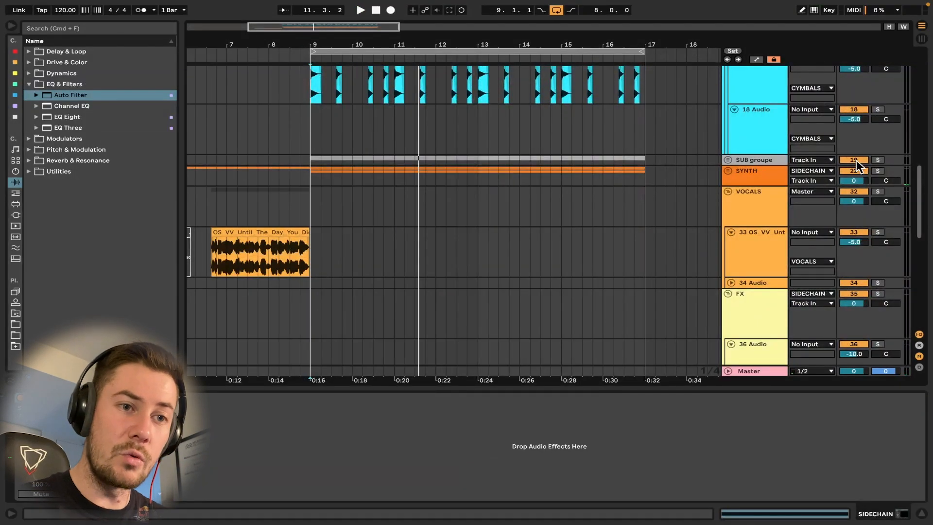
pyautogui.scroll(5, 331, 206)
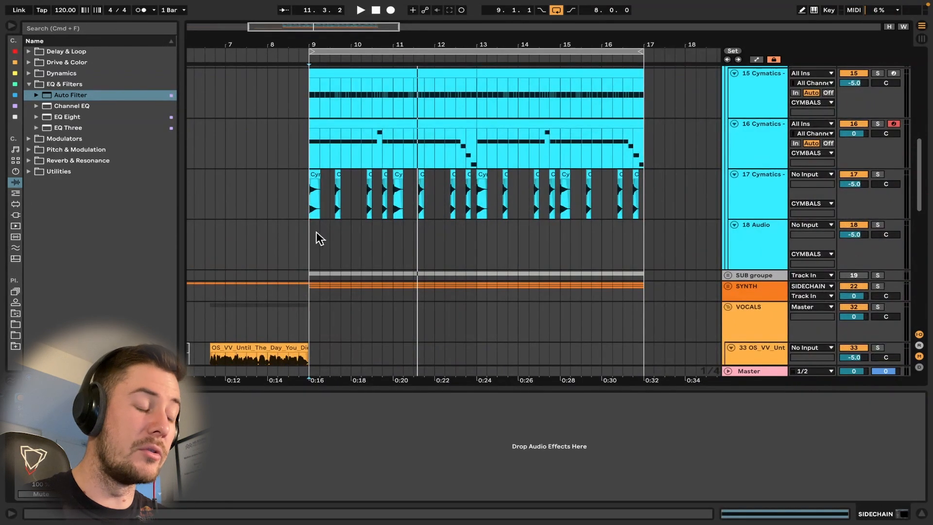
pyautogui.click(311, 252)
pyautogui.press('space')
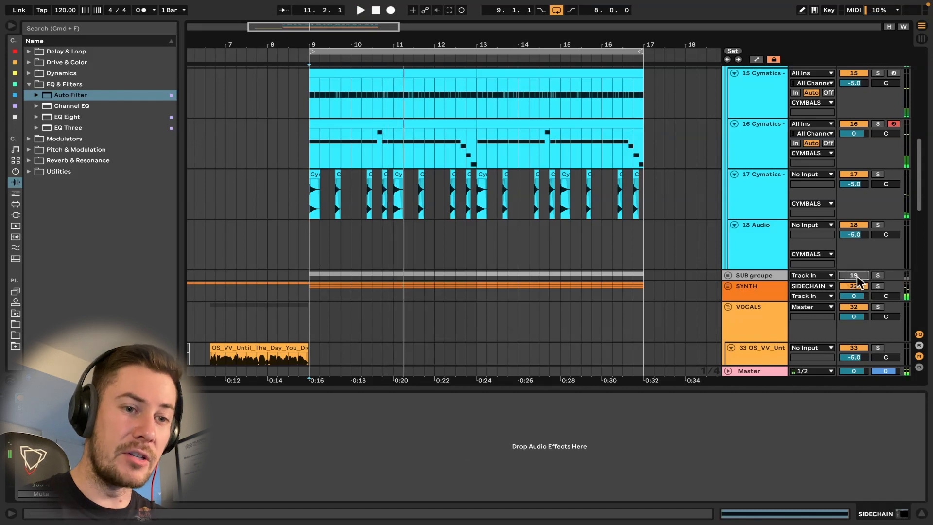
# Step: Expand the TRIGGER sub track and copy all TRIGGER clips from bars 9 to 17 onto it at 9.1.1
pyautogui.scroll(10, 536, 221)
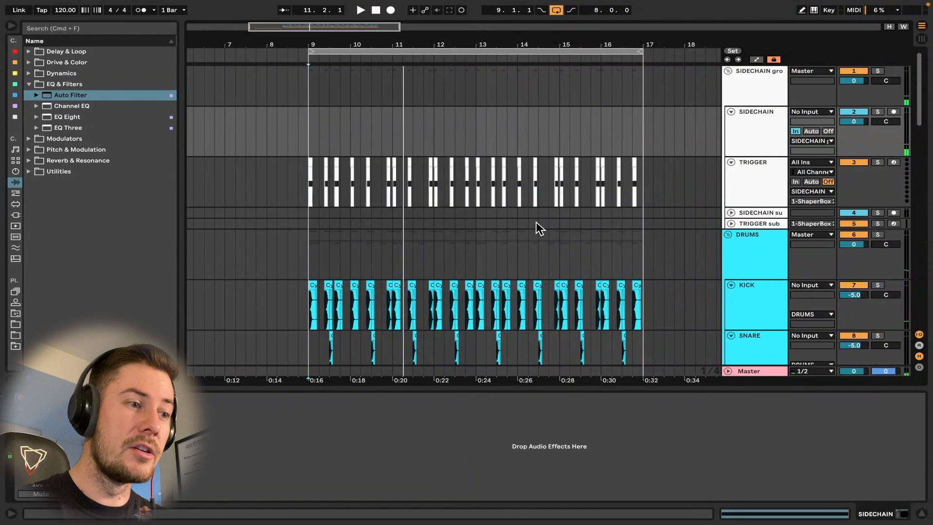
pyautogui.click(731, 224)
pyautogui.moveTo(644, 183); pyautogui.dragTo(307, 179)
pyautogui.press('z')
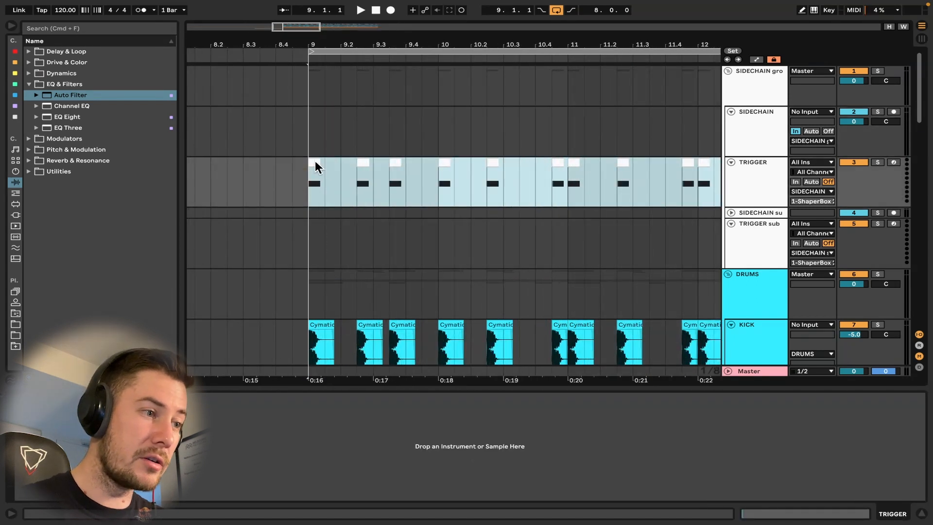
pyautogui.press('super+c')
pyautogui.click(315, 243)
pyautogui.press('super+v')
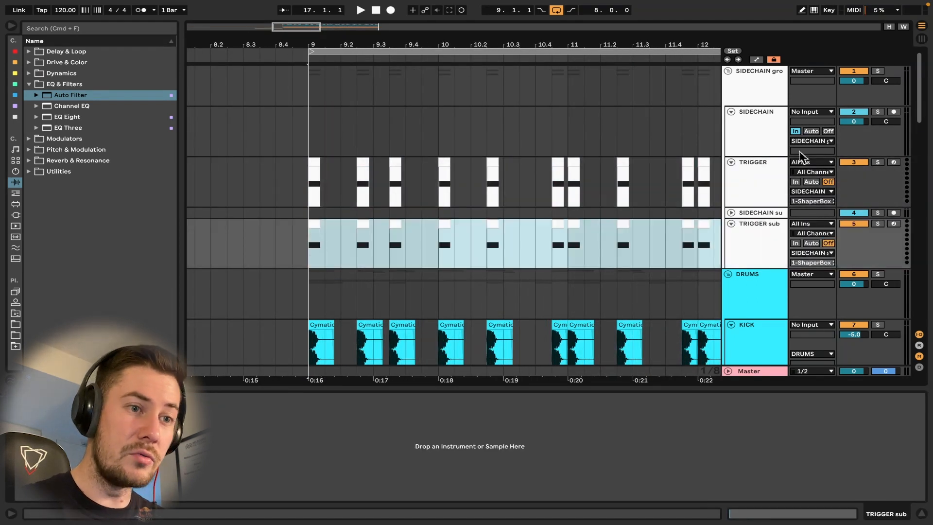
# Step: Collapse the SIDECHAIN and TRIGGER tracks, expand the SIDECHAIN sub track and select the TRIGGER sub track
pyautogui.click(732, 112)
pyautogui.click(732, 123)
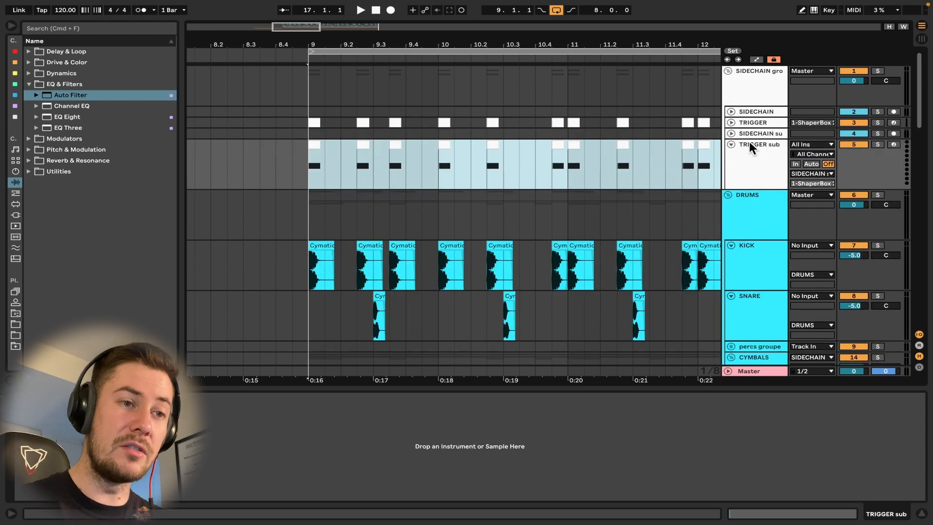
pyautogui.click(731, 132)
pyautogui.click(740, 148)
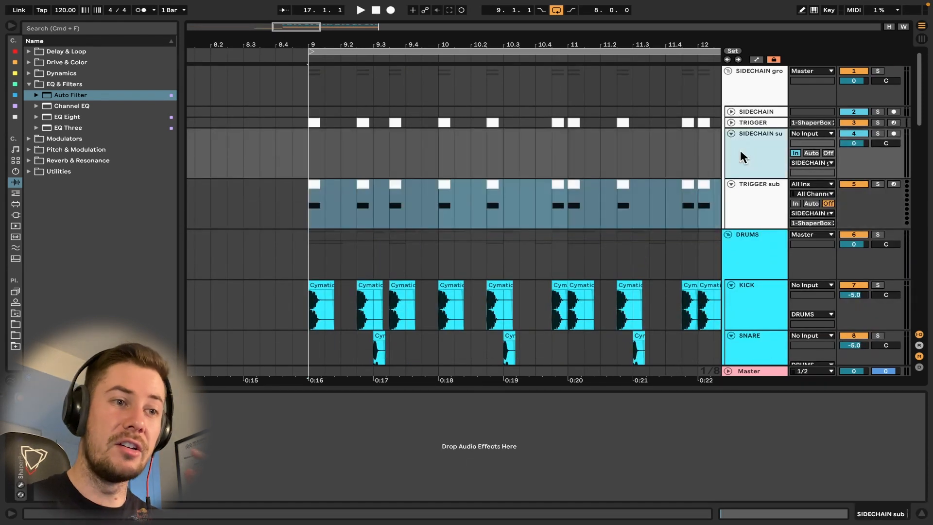
pyautogui.click(752, 199)
# Step: Play the loop from 9.1.1 with the TRIGGER sub track muted and again with it active to compare the sub sidechain
pyautogui.hscroll(3, 463, 208)
pyautogui.scroll(-4, 464, 208)
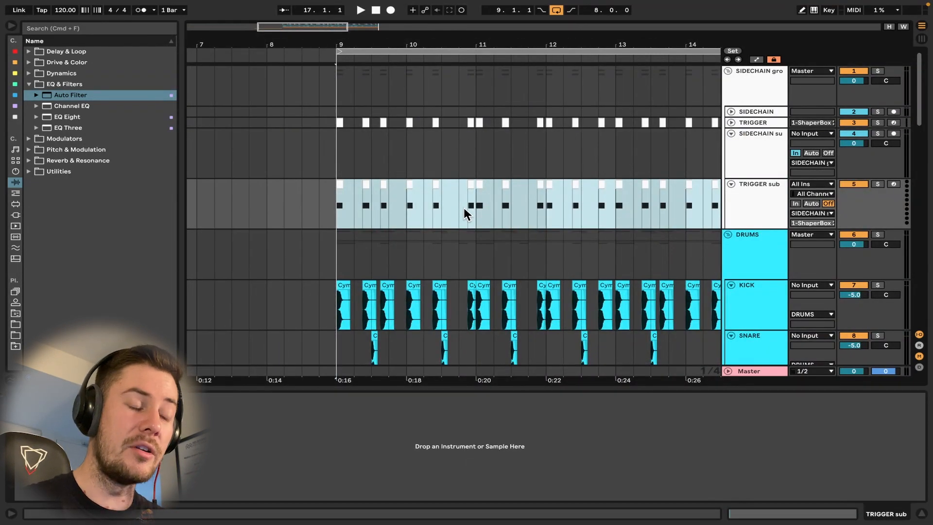
pyautogui.scroll(-2, 463, 208)
pyautogui.click(364, 203)
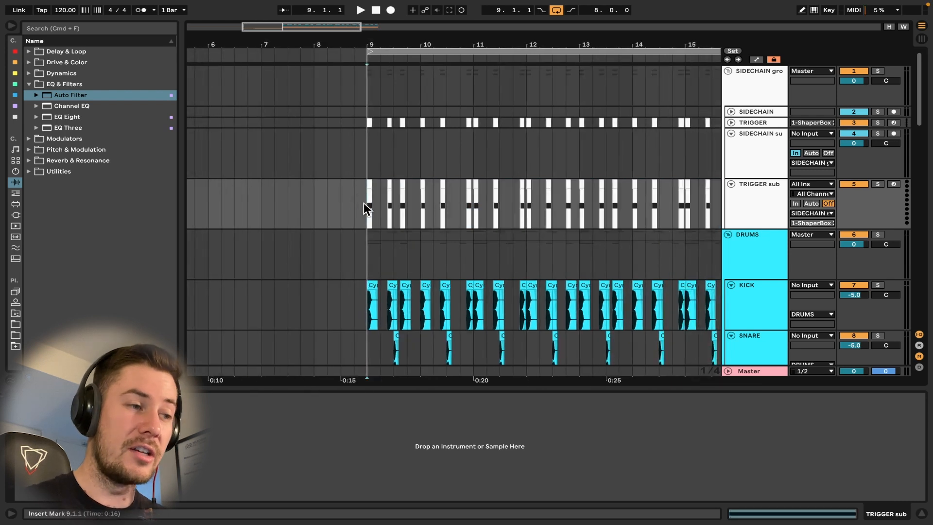
pyautogui.hscroll(3, 363, 202)
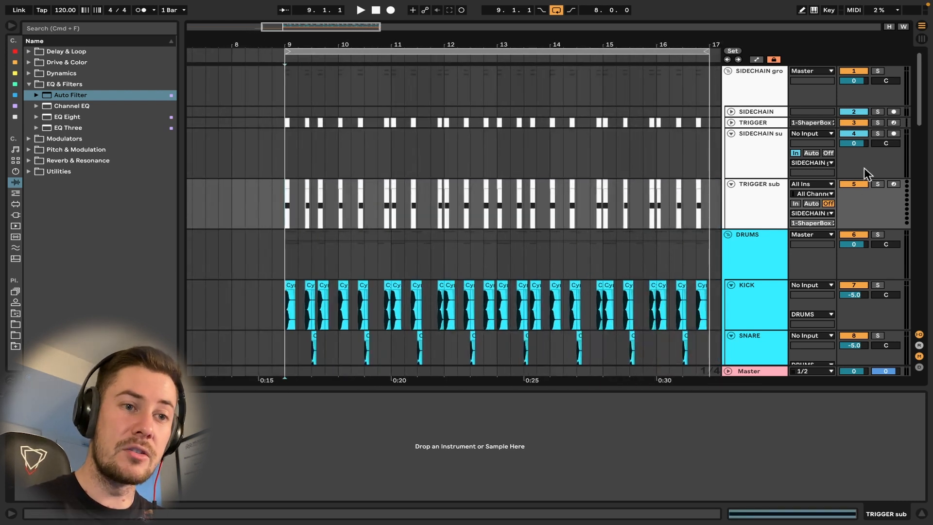
pyautogui.press('space')
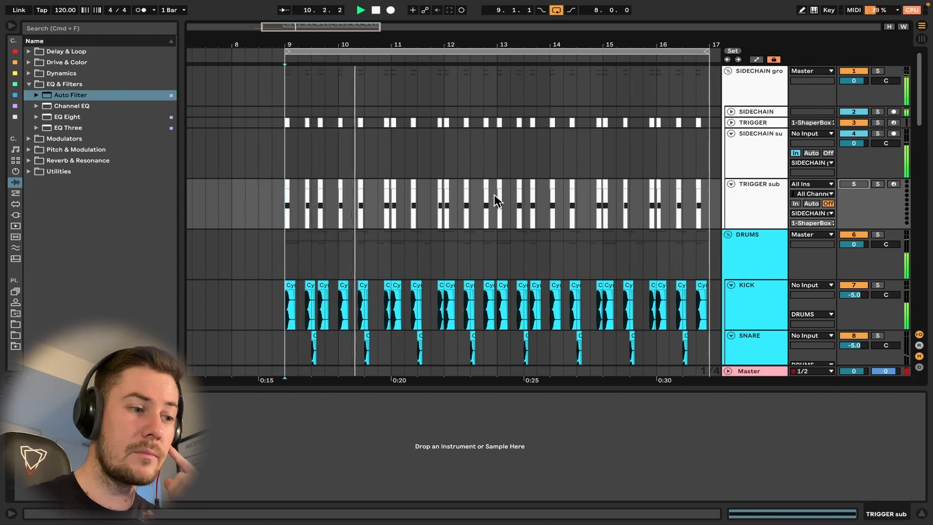
pyautogui.press('space')
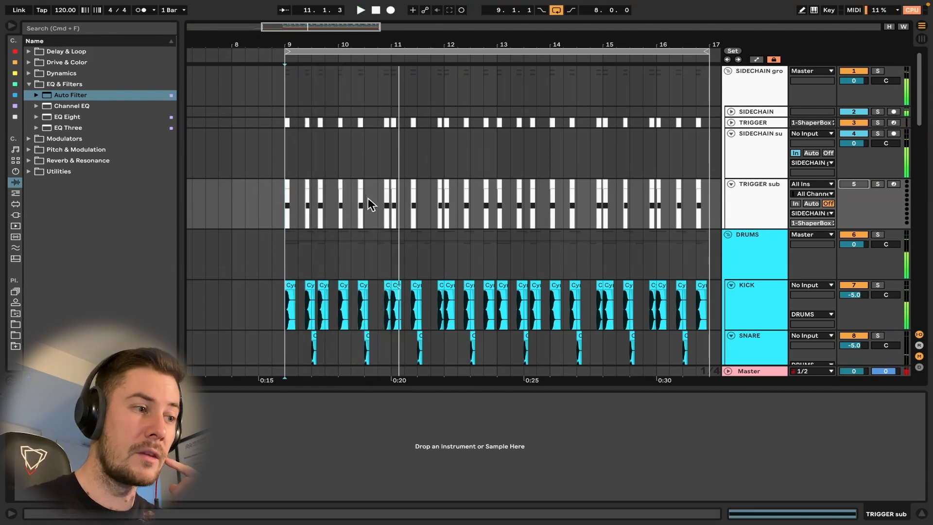
pyautogui.click(846, 185)
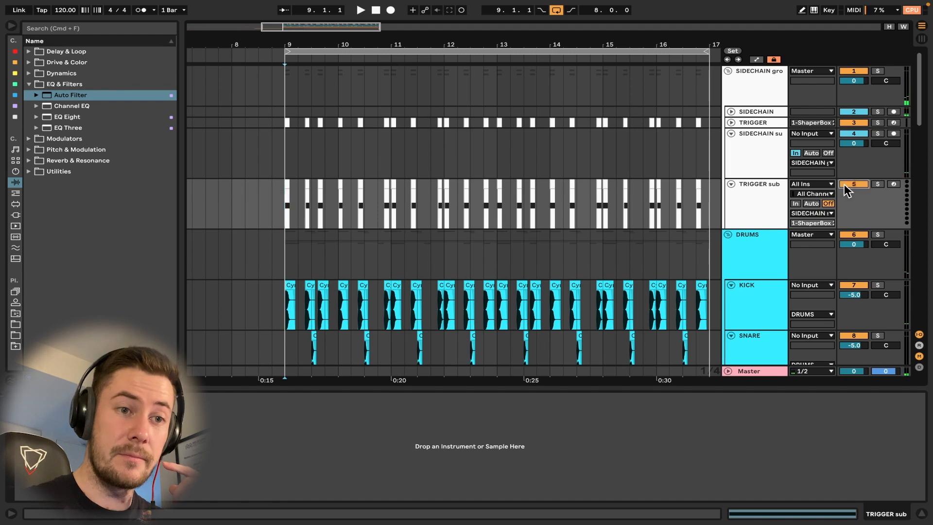
pyautogui.press('space')
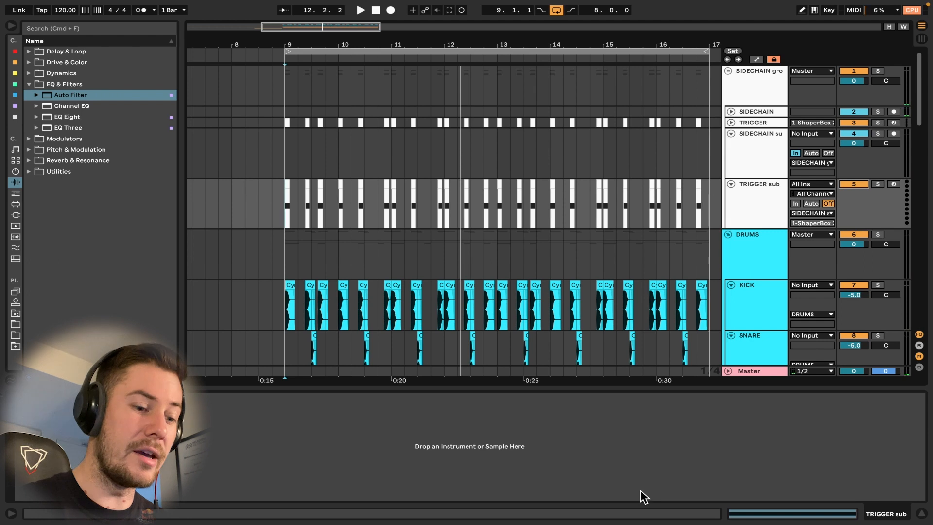
# Step: Collapse the DRUMS group and play the loop with the SIDECHAIN sub track soloed
pyautogui.press('super+alt+l')
pyautogui.scroll(-2, 747, 227)
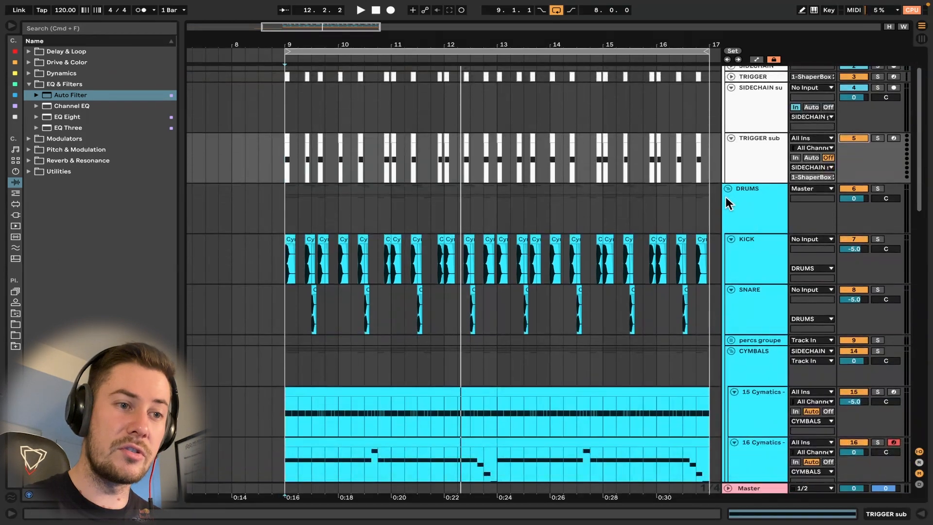
pyautogui.click(729, 189)
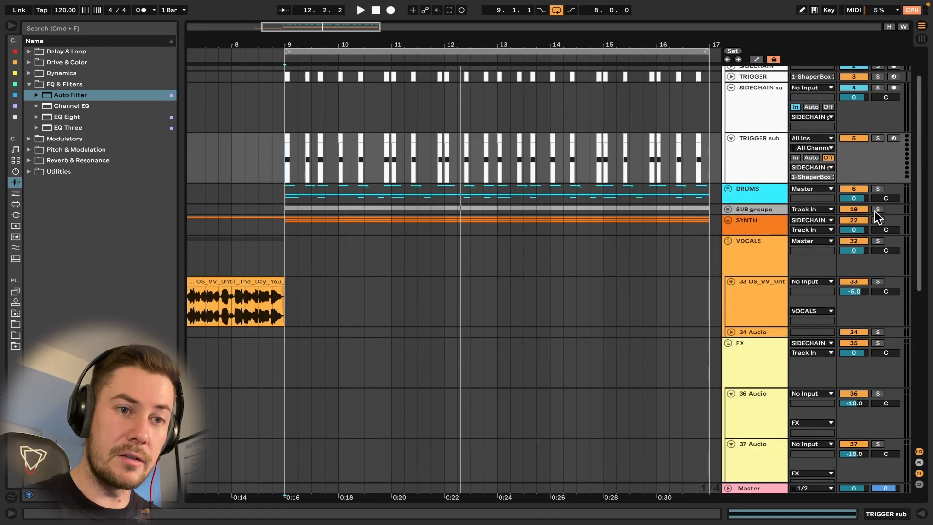
pyautogui.scroll(1, 879, 151)
pyautogui.press('space')
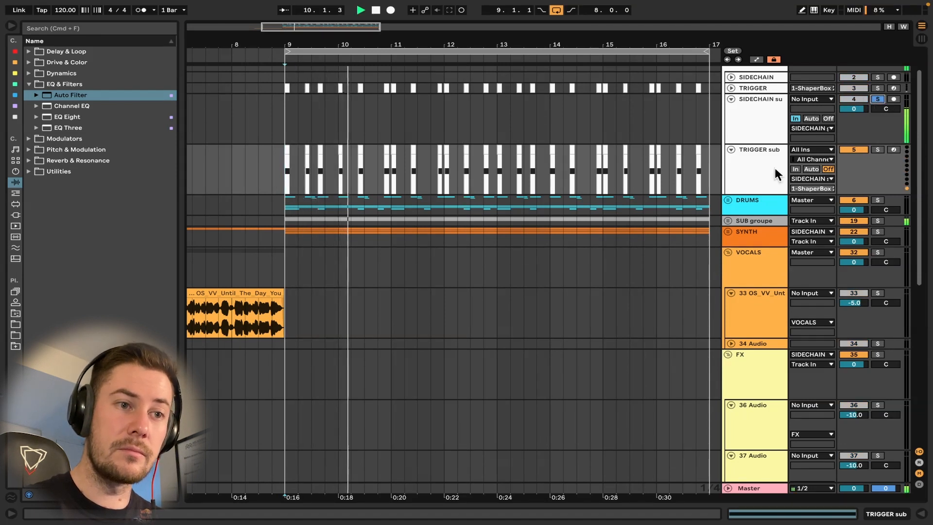
pyautogui.press('space')
# Step: Open ShaperBox 2 on the SIDECHAIN sub track, audition it, and shorten its volume curve to recover at about 130 ms with an earlier bend
pyautogui.doubleClick(756, 126)
pyautogui.click(21, 485)
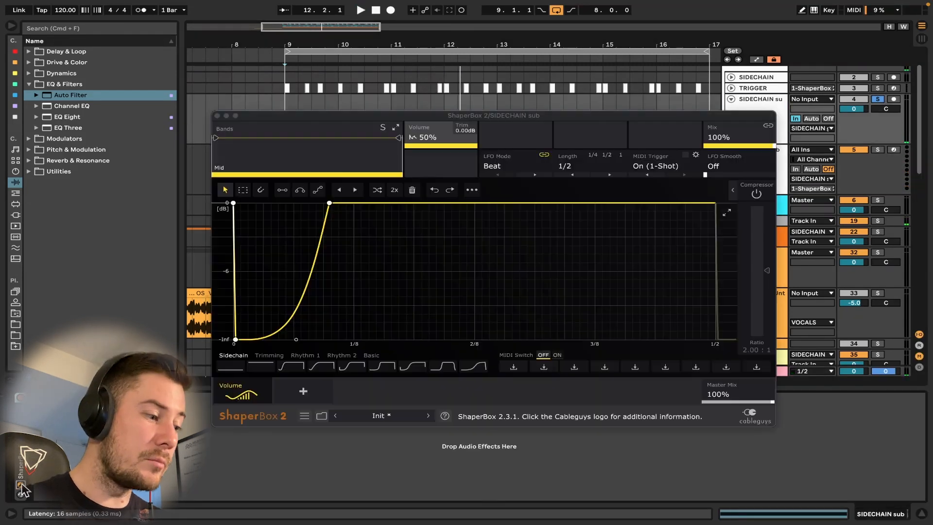
pyautogui.press('space')
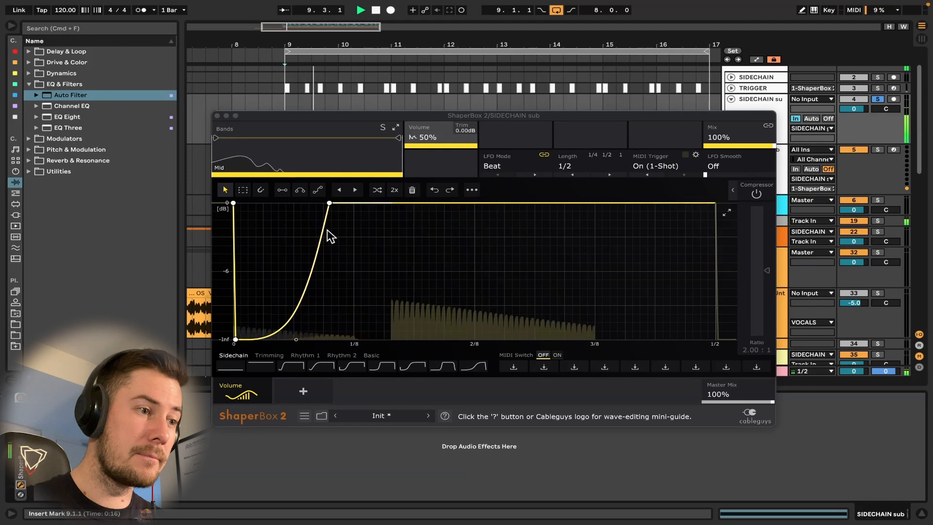
pyautogui.press('space')
pyautogui.moveTo(327, 211); pyautogui.dragTo(304, 204)
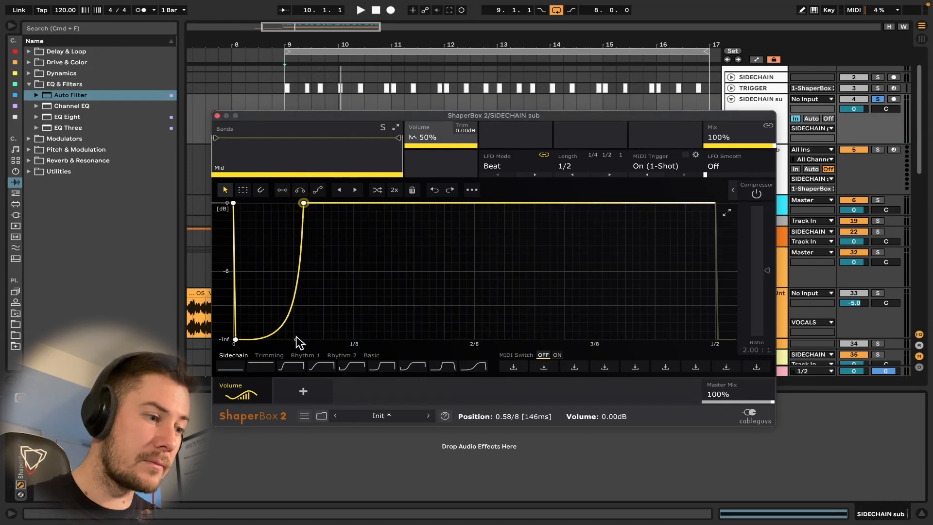
pyautogui.moveTo(296, 338); pyautogui.dragTo(275, 340)
pyautogui.moveTo(301, 204); pyautogui.dragTo(295, 203)
# Step: Play the loop and tighten the sub sidechain curve slightly further by moving its recovery point and bend handle earlier
pyautogui.press('space')
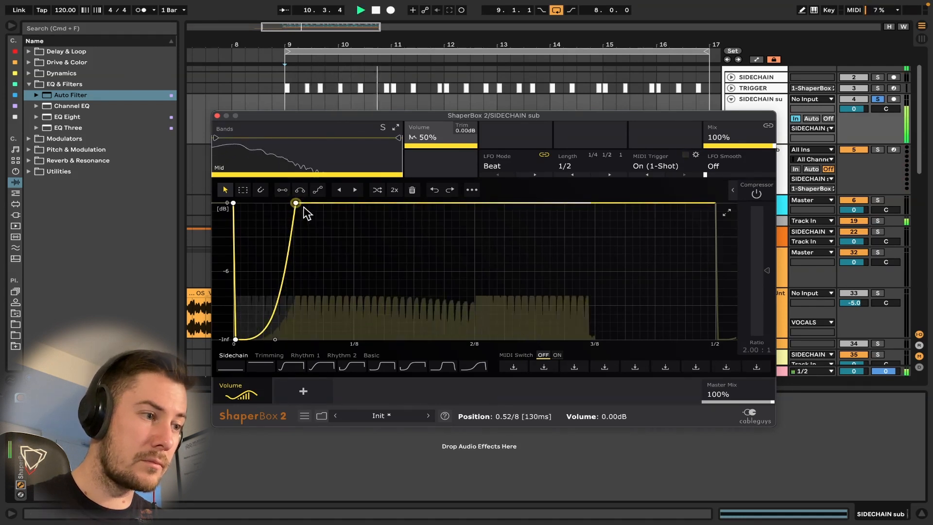
pyautogui.moveTo(296, 203); pyautogui.dragTo(291, 203)
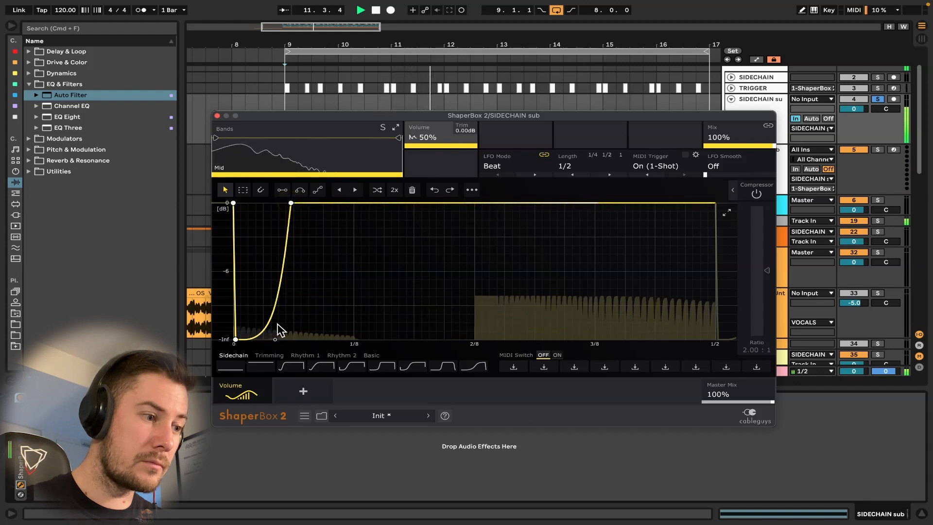
pyautogui.moveTo(275, 340); pyautogui.dragTo(270, 339)
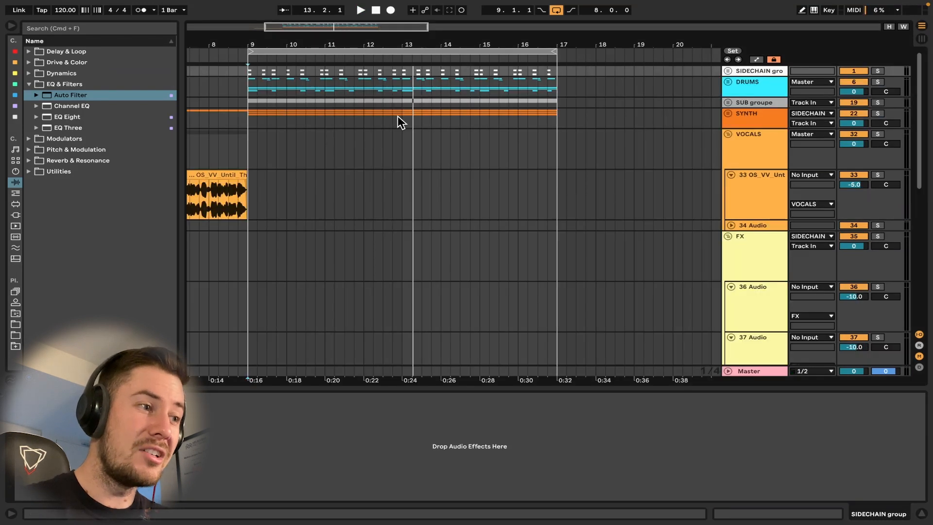
# Step: Collapse the VOCALS group and hide the detail view to make room for the FX tracks
pyautogui.hscroll(-5, 398, 116)
pyautogui.scroll(-3, 397, 116)
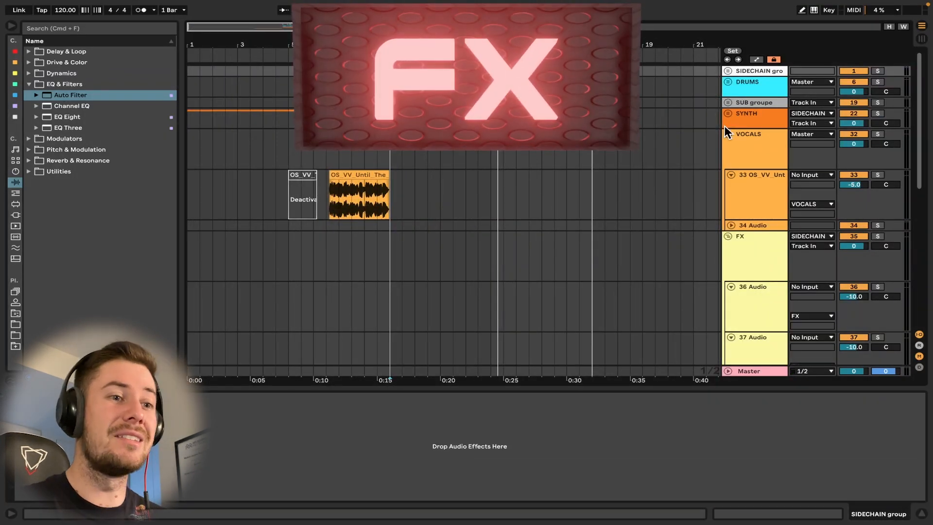
pyautogui.click(725, 130)
pyautogui.scroll(-1, 748, 207)
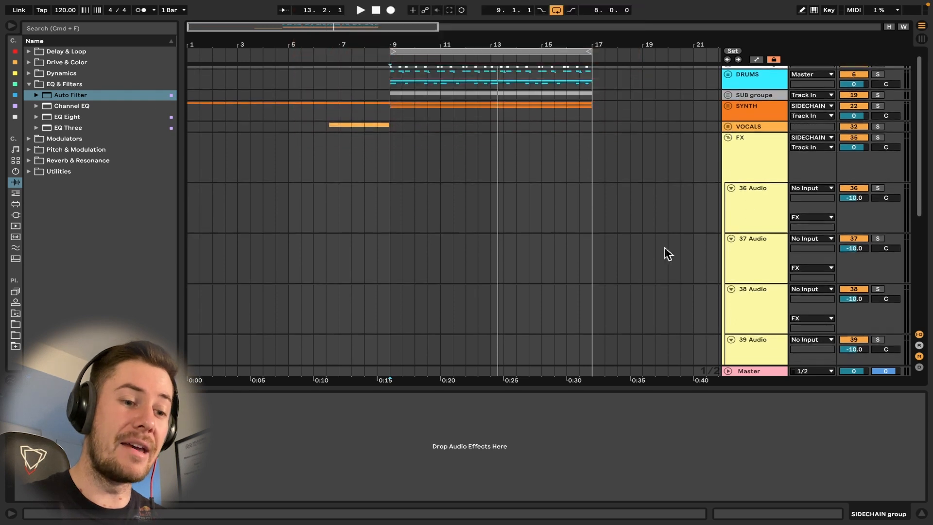
pyautogui.press('super+alt+l')
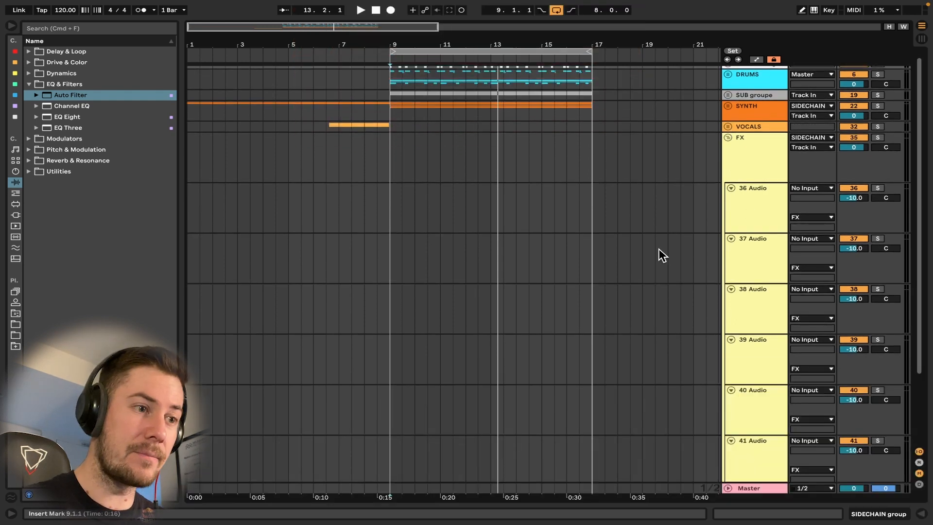
# Step: Place Cymatics - Cobra Reverse FX 4 on the first FX audio track from bar 7 to 9 and turn off its warping
pyautogui.click(29, 84)
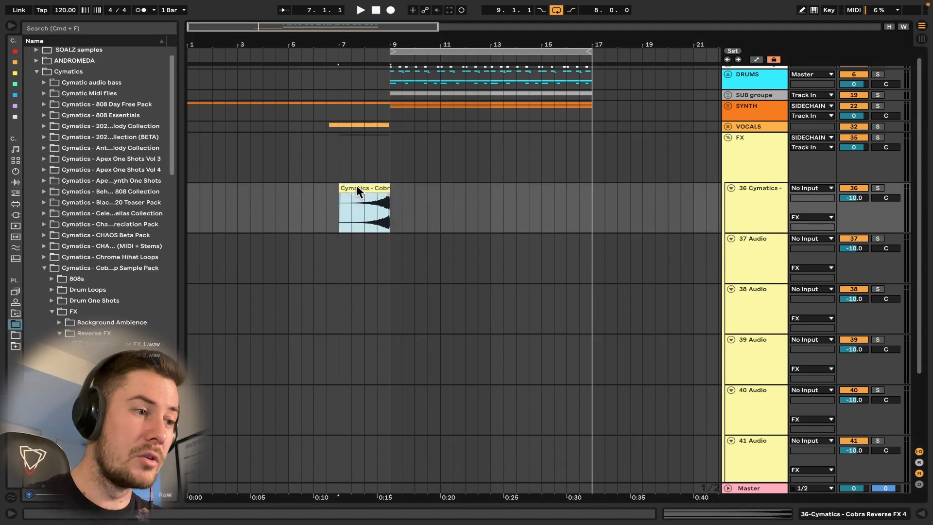
pyautogui.doubleClick(360, 191)
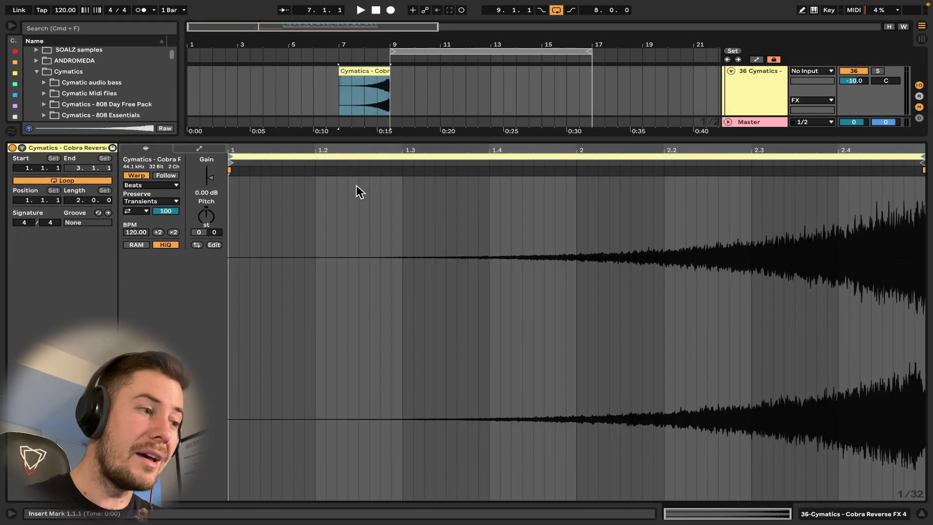
pyautogui.click(135, 175)
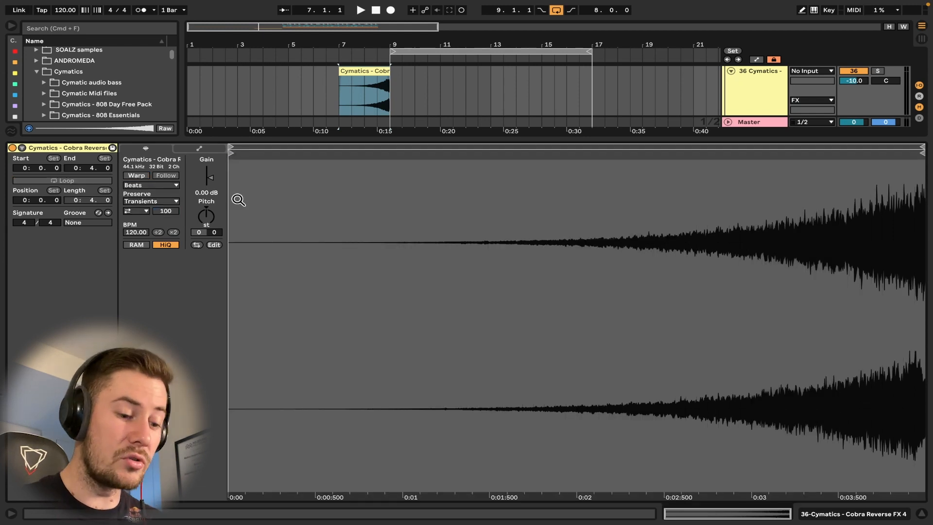
pyautogui.press('super+alt+l')
# Step: Deselect the Cobra Reverse FX 4 clip and set the insert marker at its start, 7.1.1
pyautogui.scroll(8, 320, 110)
pyautogui.scroll(3, 320, 110)
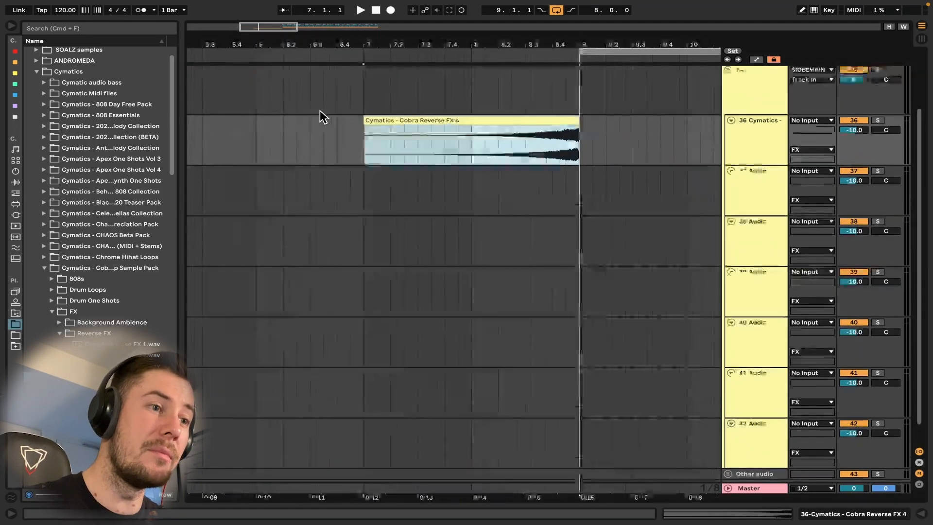
pyautogui.hscroll(4, 319, 109)
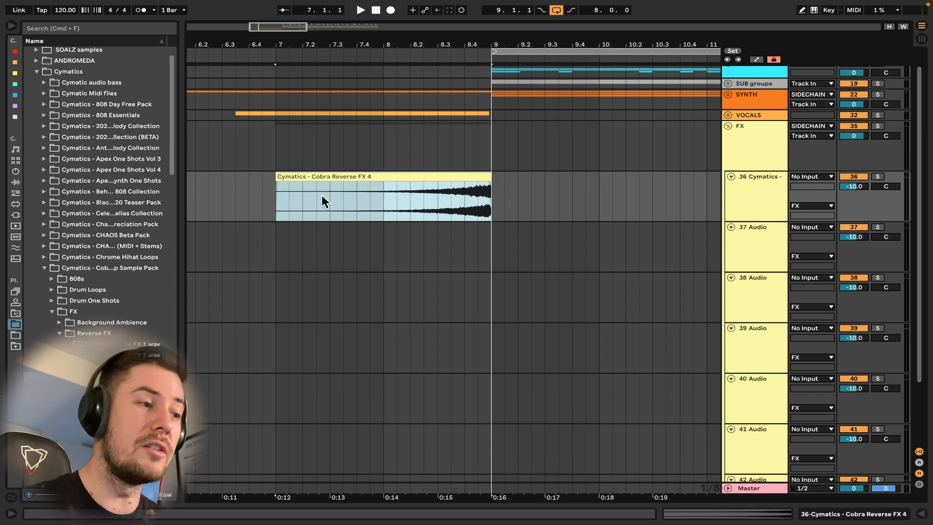
pyautogui.scroll(-2, 273, 170)
pyautogui.click(272, 196)
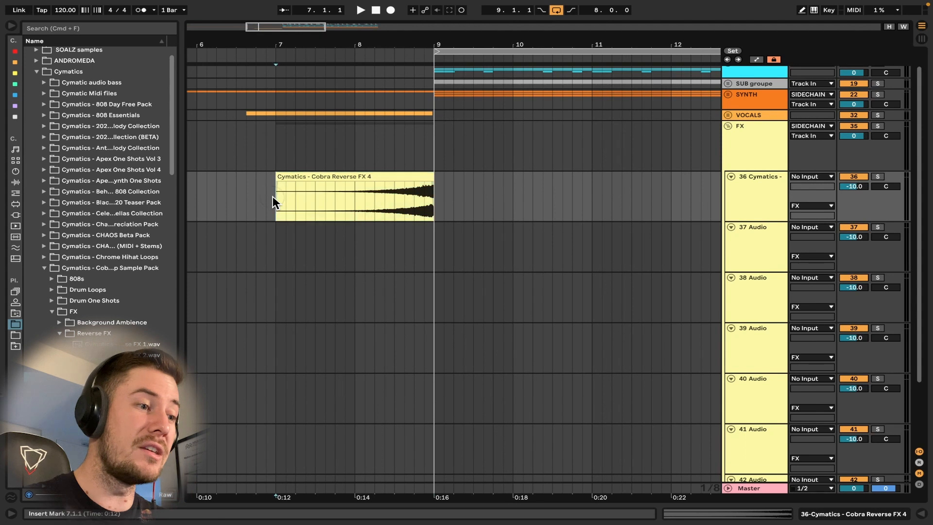
# Step: Play the reverse FX clip leading into bar 9 and set track 36's volume to -12 dB
pyautogui.press('space')
pyautogui.scroll(-2, 272, 196)
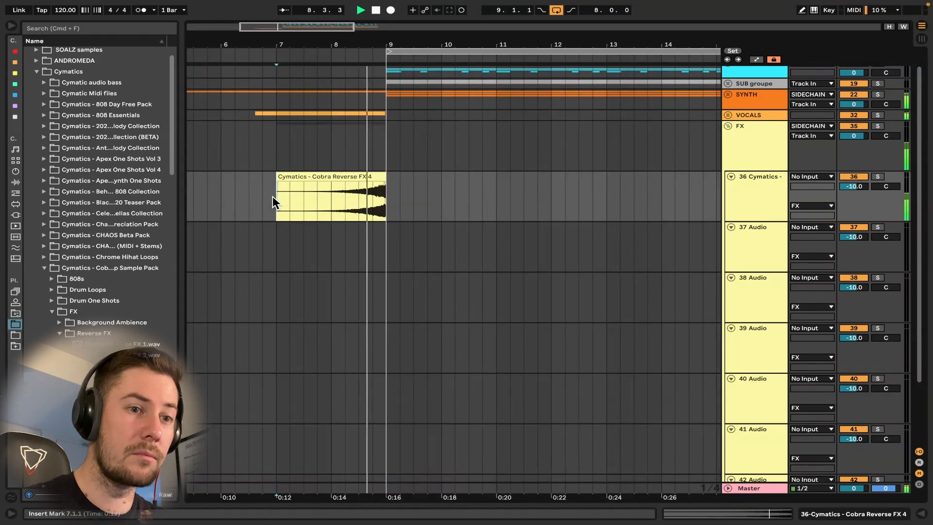
pyautogui.press('space')
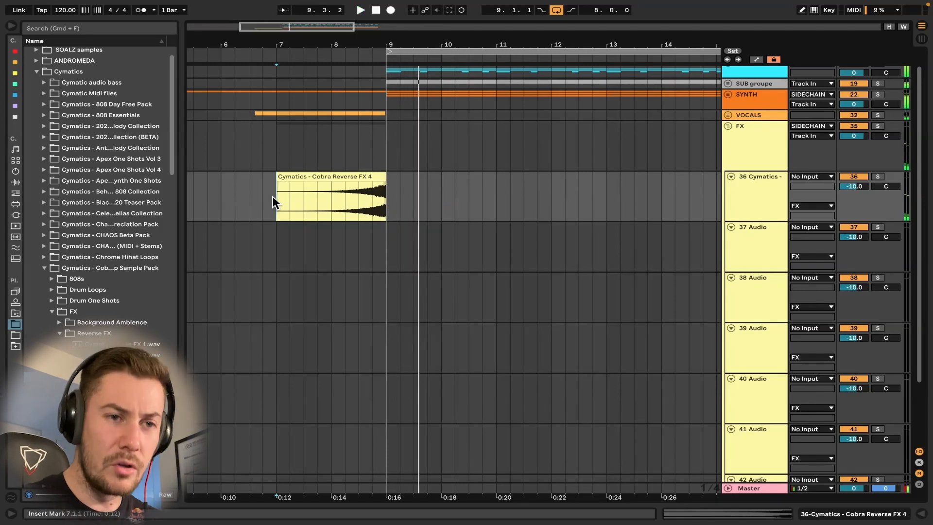
pyautogui.scroll(-2, 786, 162)
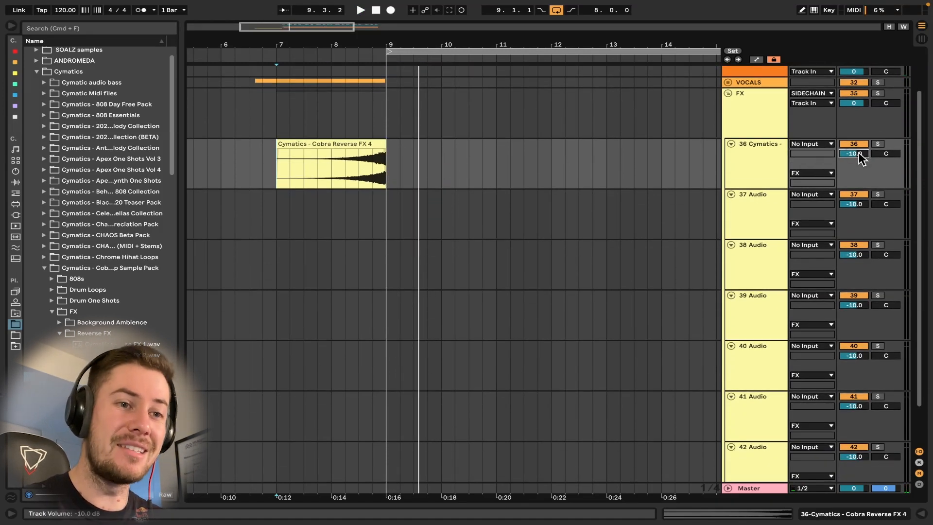
pyautogui.click(761, 170)
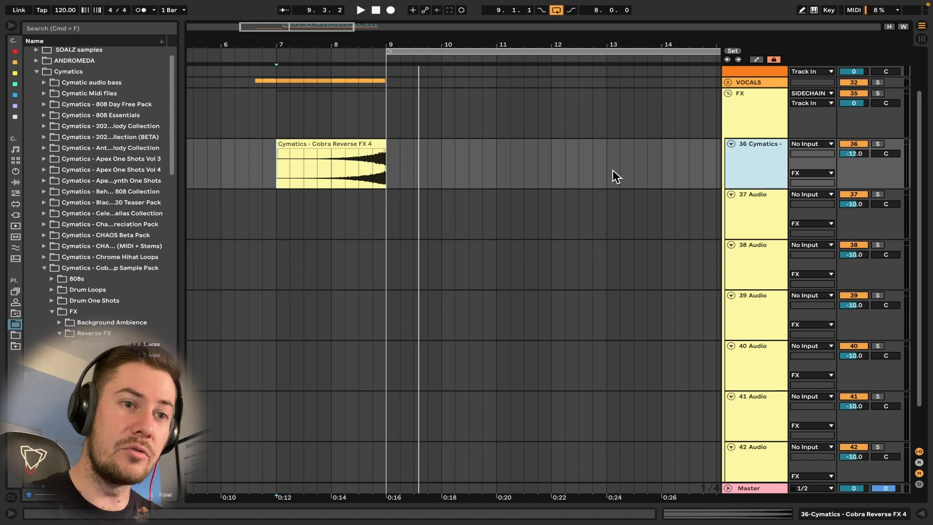
# Step: Add the Cobra Misc FX 12 sample from the Various FX folder to track 38 at bar 9 and open its clip settings
pyautogui.click(60, 334)
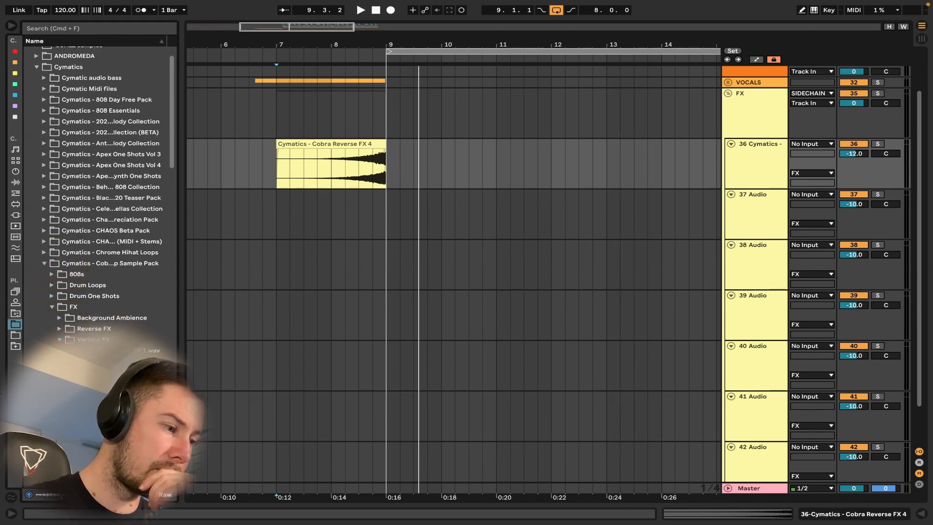
pyautogui.moveTo(116, 470); pyautogui.dragTo(412, 243)
pyautogui.doubleClick(412, 243)
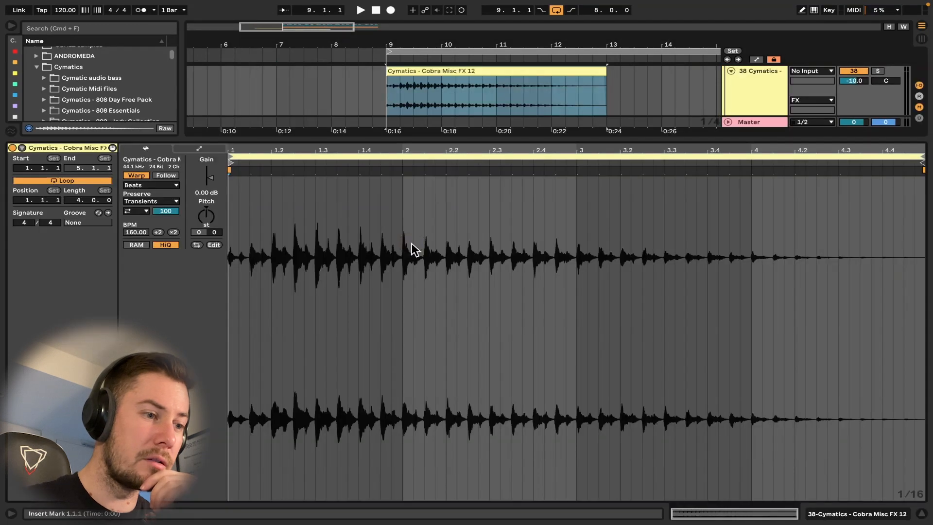
# Step: Try the Cobra Misc FX 12 clip with Warp turned off, playing it from just before bar 9
pyautogui.click(136, 176)
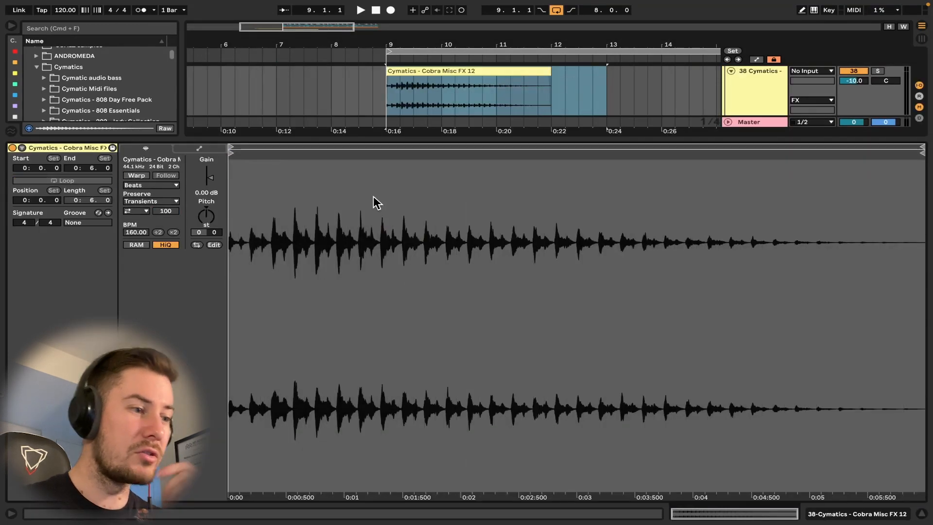
pyautogui.press('super+alt+l')
pyautogui.scroll(6, 446, 195)
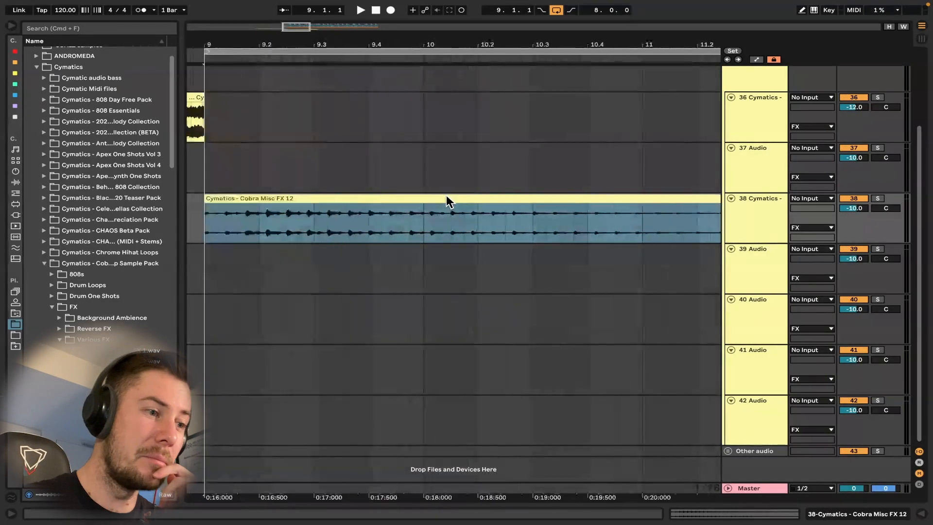
pyautogui.scroll(-2, 307, 217)
pyautogui.scroll(-1, 307, 224)
pyautogui.click(270, 226)
pyautogui.press('space')
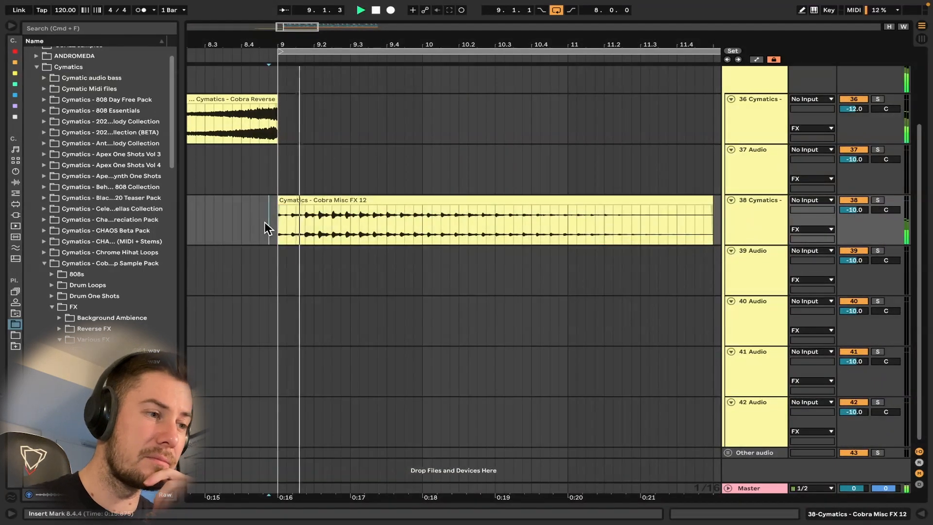
pyautogui.click(354, 201)
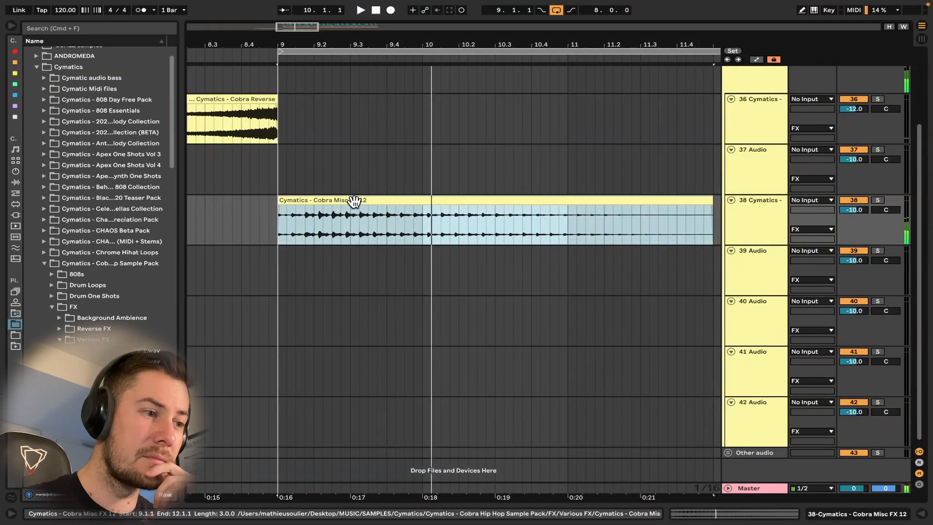
# Step: Set the Cobra Misc FX 12 clip's warp mode to Complex and play the clip soloed from bar 9
pyautogui.scroll(-3, 340, 214)
pyautogui.click(302, 219)
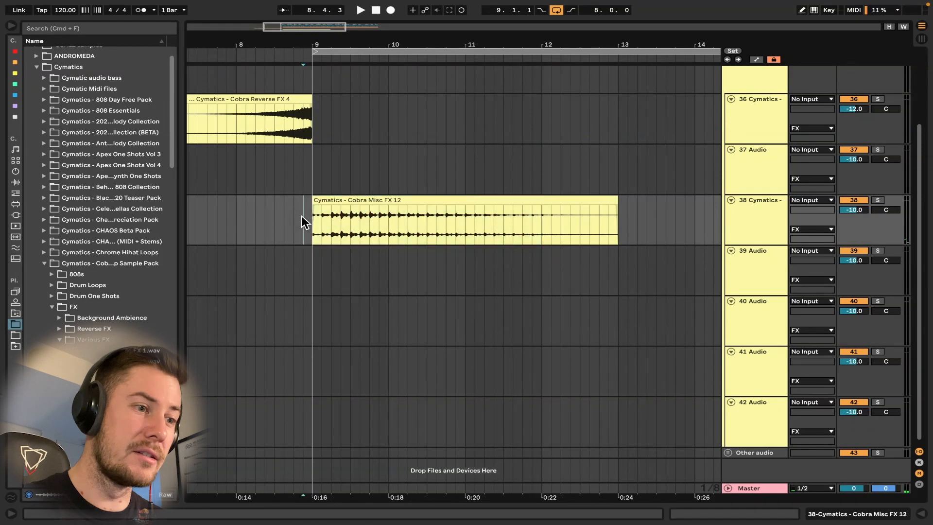
pyautogui.press('space')
pyautogui.doubleClick(354, 201)
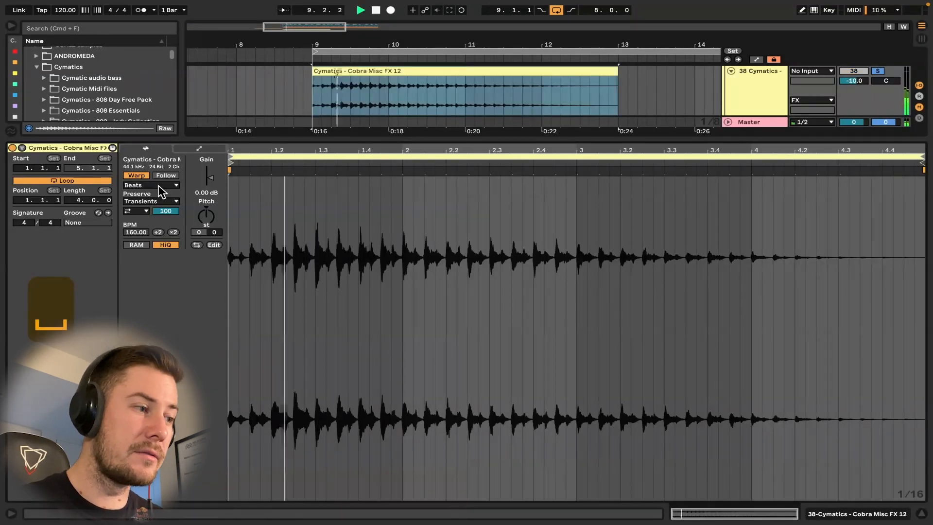
pyautogui.click(160, 187)
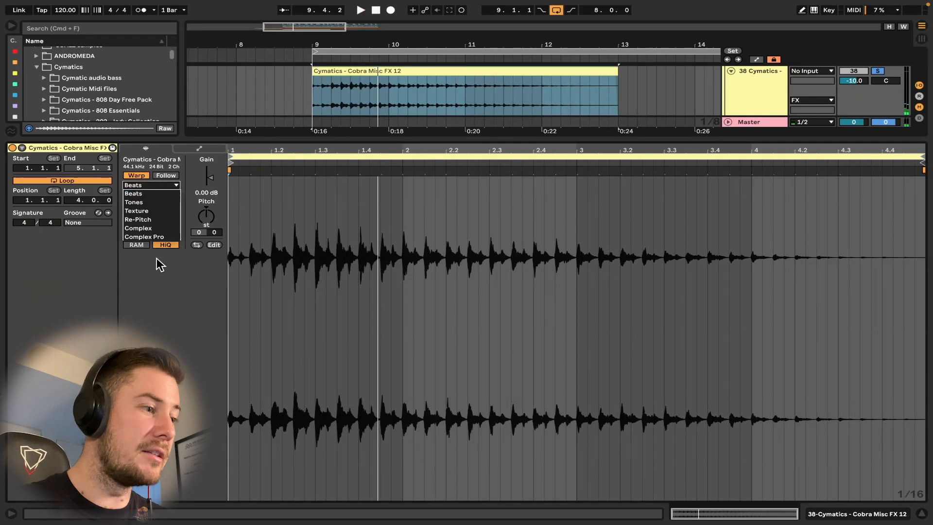
pyautogui.click(141, 228)
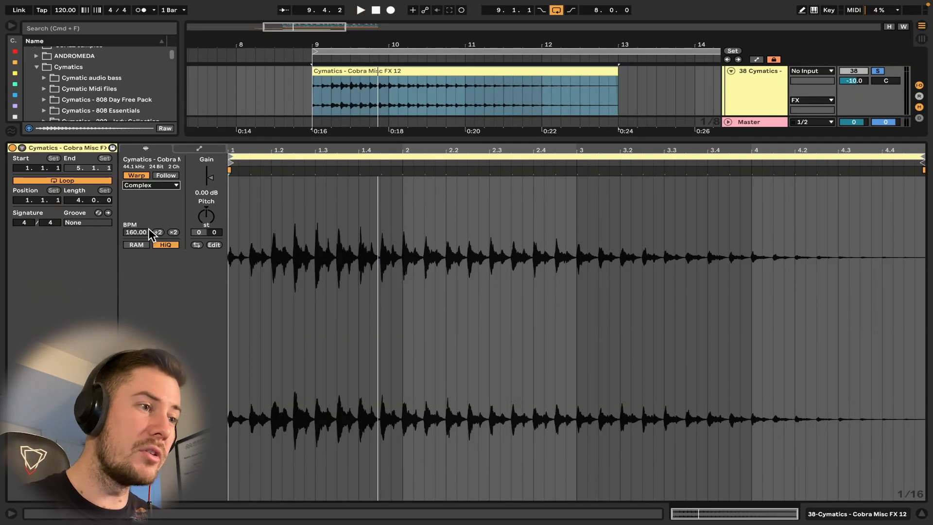
pyautogui.press('super+alt+l')
pyautogui.press('space')
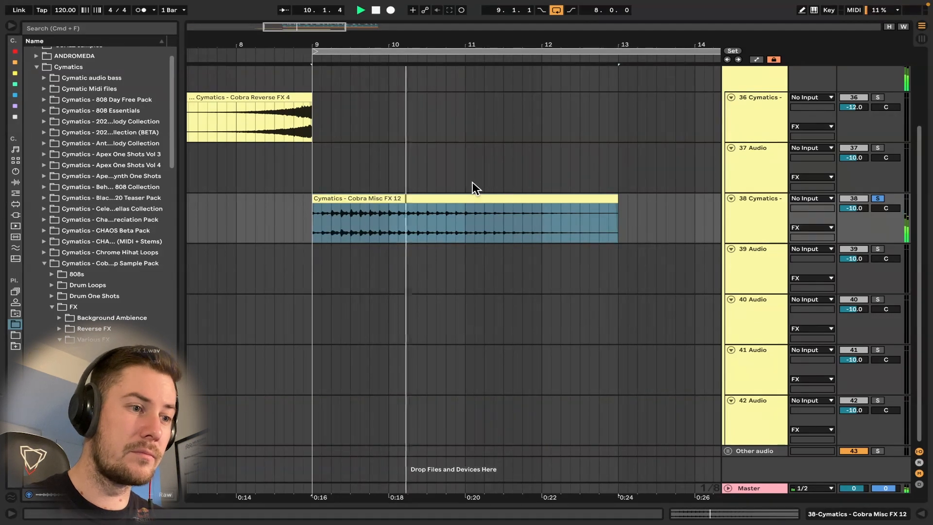
# Step: Move the Cobra Misc FX 12 clip to start at bar 13 and play it with the full arrangement
pyautogui.scroll(-3, 473, 186)
pyautogui.scroll(-1, 473, 182)
pyautogui.hscroll(1, 473, 182)
pyautogui.click(410, 201)
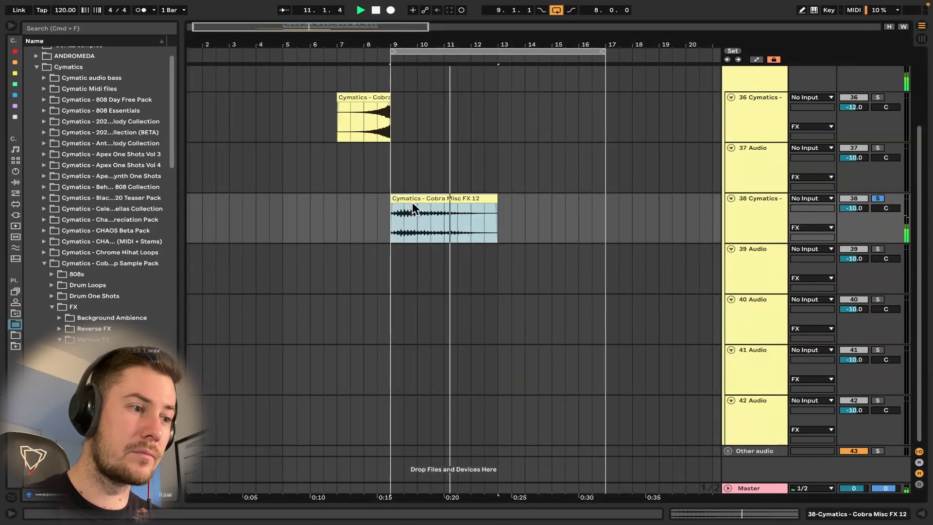
pyautogui.press('space')
pyautogui.moveTo(410, 199); pyautogui.dragTo(517, 201)
pyautogui.click(481, 217)
pyautogui.press('space')
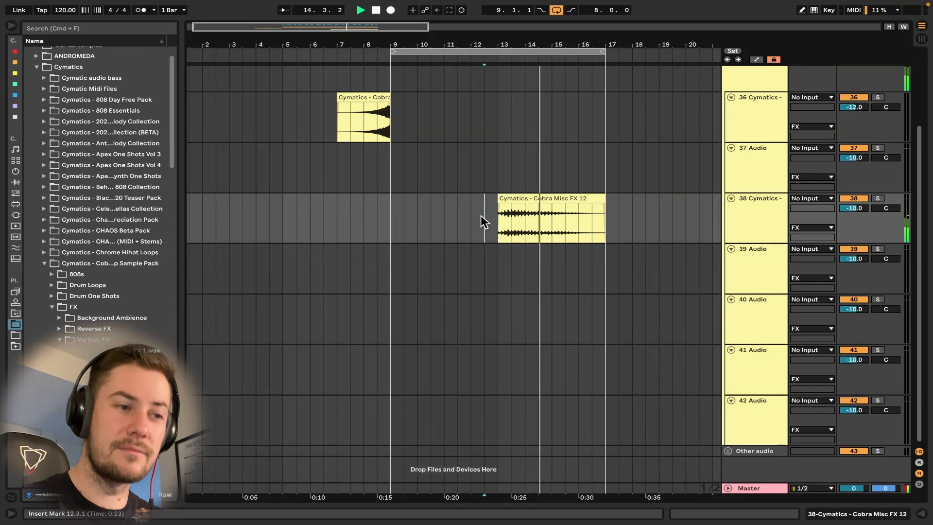
pyautogui.press('space')
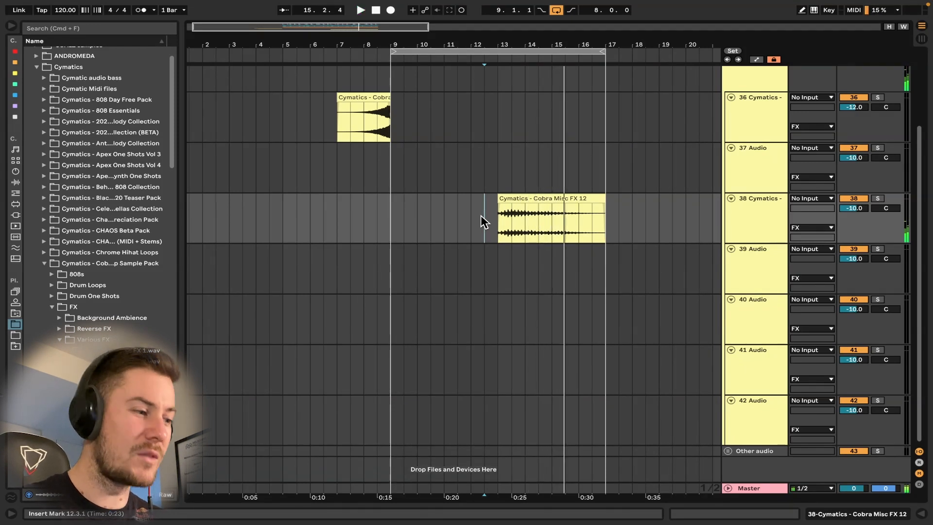
# Step: Preview the Misc FX 13 to 15 samples and place Cobra Misc FX 15 on track 39 at bar 9
pyautogui.scroll(-5, 95, 194)
pyautogui.click(120, 323)
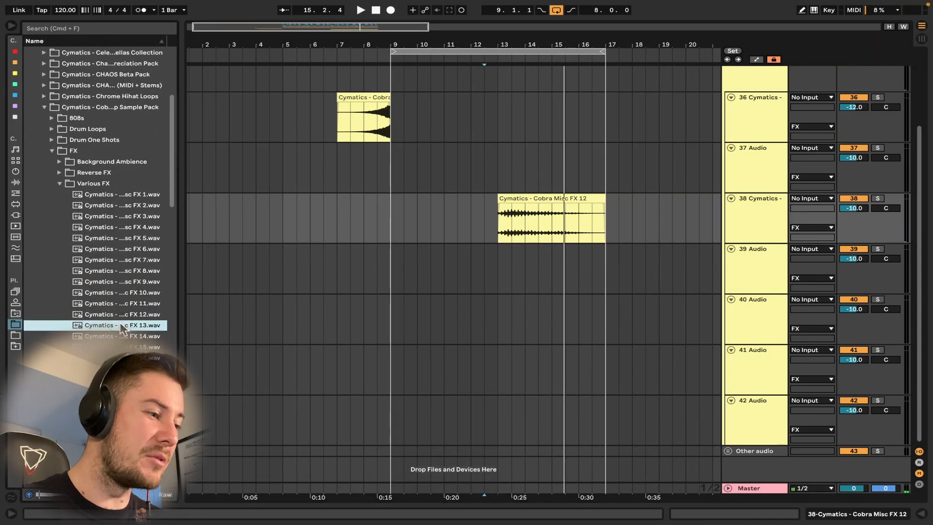
pyautogui.click(120, 336)
pyautogui.press('Down')
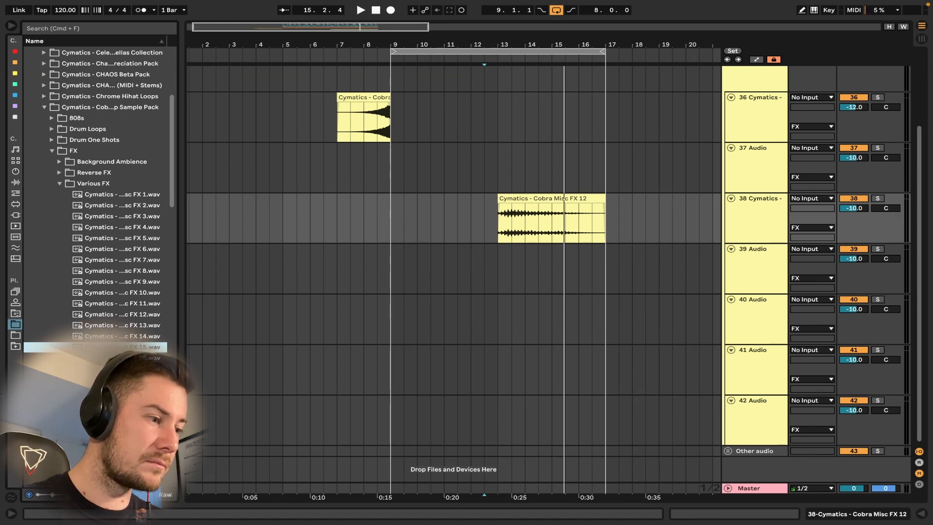
pyautogui.moveTo(121, 347); pyautogui.dragTo(388, 276)
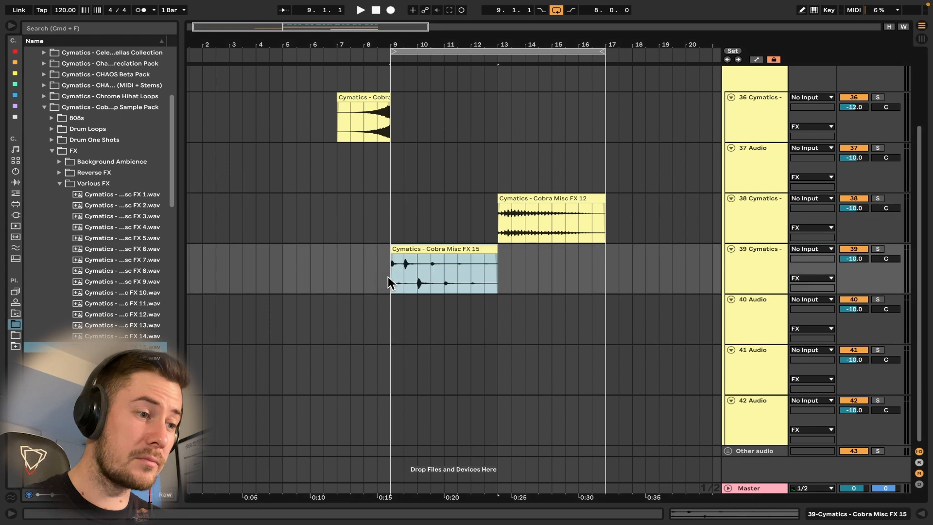
# Step: Set the Cobra Misc FX 15 clip's warp mode to Complex and listen to it soloed from bar 9
pyautogui.doubleClick(420, 247)
pyautogui.press('space')
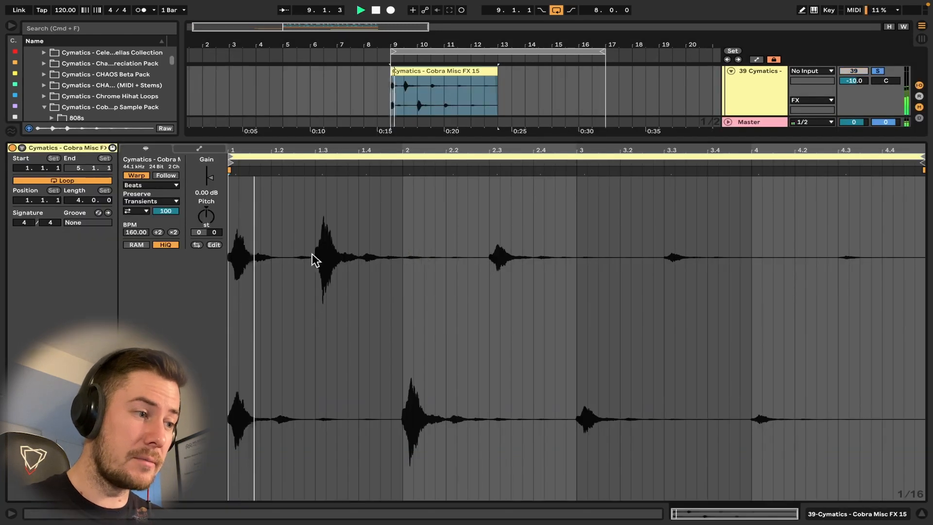
pyautogui.click(157, 185)
pyautogui.click(154, 228)
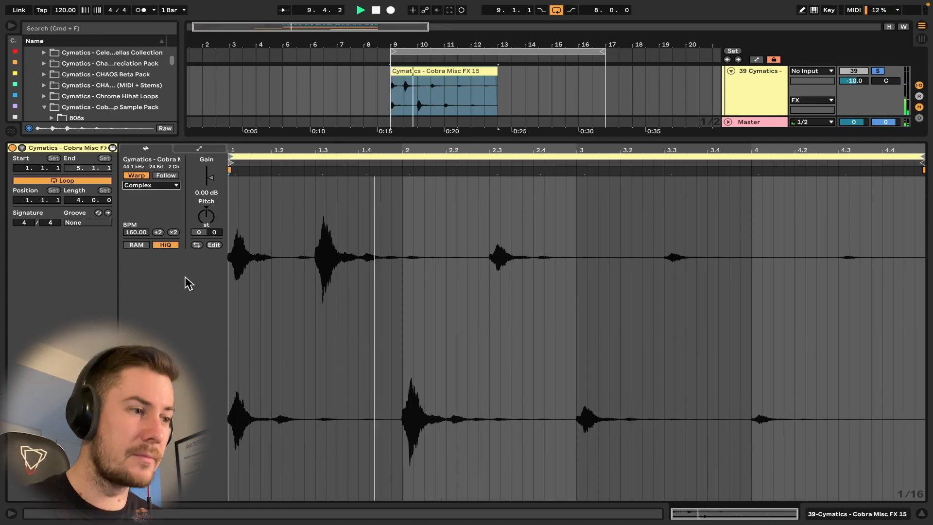
pyautogui.press('super+alt+l')
pyautogui.click(392, 269)
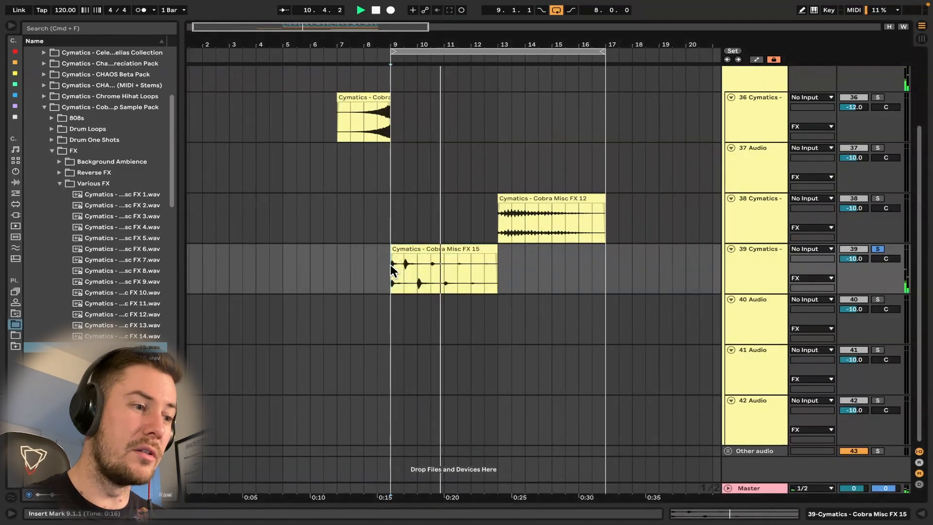
pyautogui.press('space')
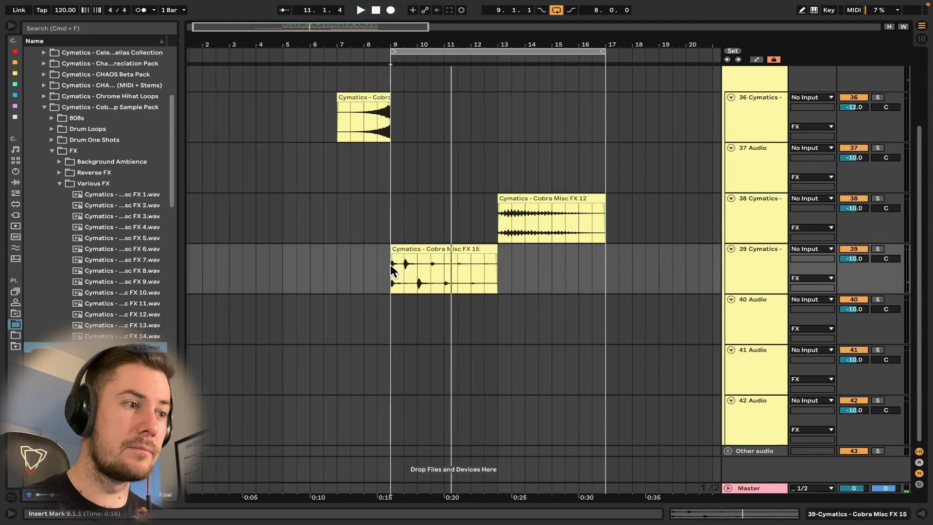
# Step: Play the arrangement from bar 9 and set track 39's volume to -12 dB
pyautogui.press('space')
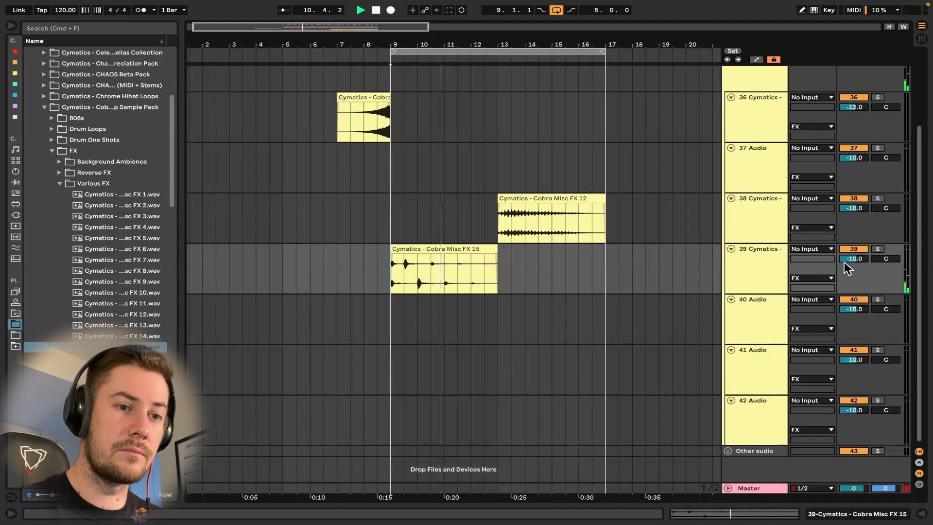
pyautogui.write('-12')
pyautogui.click(729, 287)
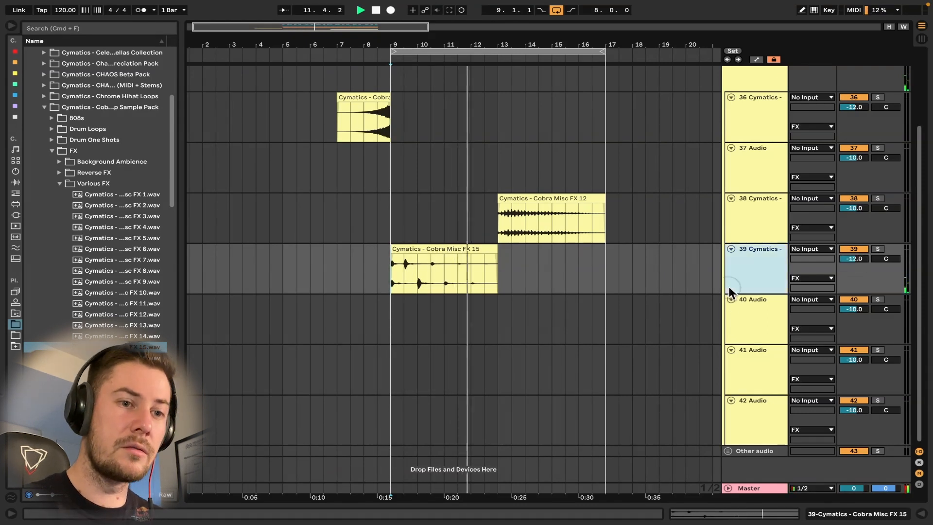
pyautogui.press('space')
# Step: Preview the Misc FX 16 to 18 samples and place Cobra Misc FX 18 on track 40 at bar 16
pyautogui.press('-')
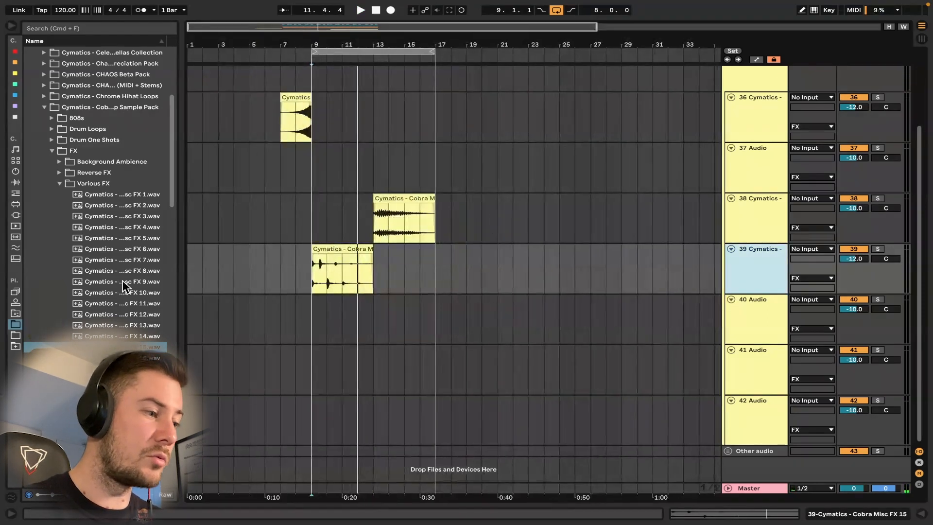
pyautogui.scroll(-3, 97, 297)
pyautogui.click(113, 296)
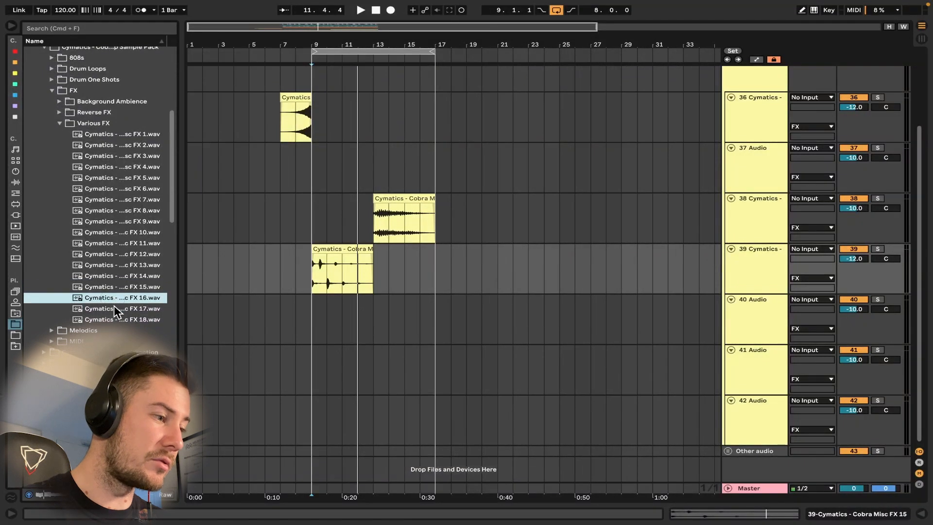
pyautogui.click(114, 308)
pyautogui.click(116, 319)
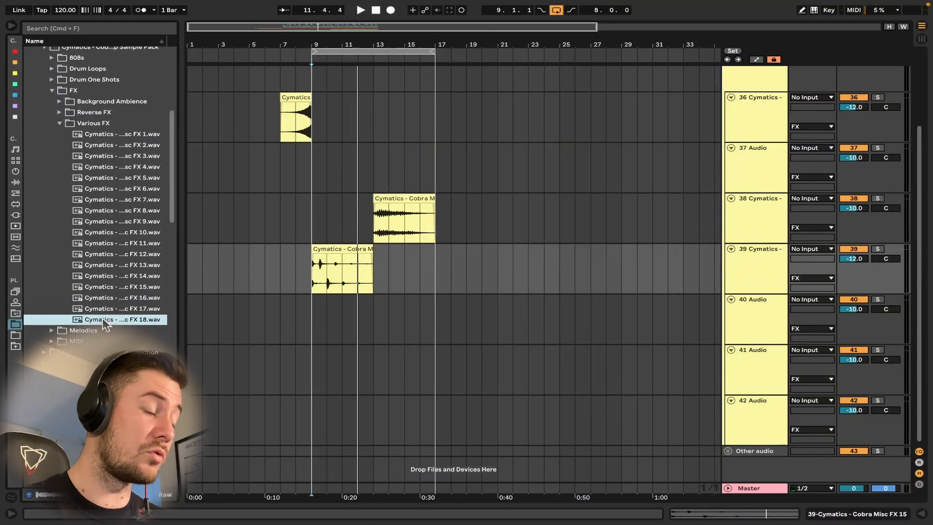
pyautogui.moveTo(102, 318)
pyautogui.mouseDown()
pyautogui.moveTo(375, 319)
pyautogui.moveTo(403, 332)
pyautogui.moveTo(490, 301)
pyautogui.mouseUp()
pyautogui.scroll(5, 403, 327)
pyautogui.click(416, 322)
pyautogui.click(500, 297)
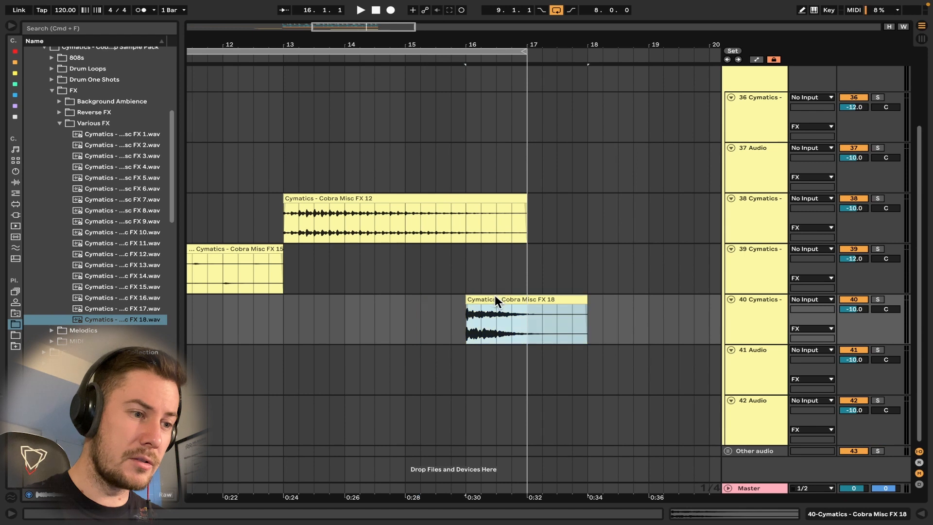
# Step: Play the Cobra Misc FX 18 clip soloed and set its warp mode to Complex
pyautogui.press('space')
pyautogui.doubleClick(492, 298)
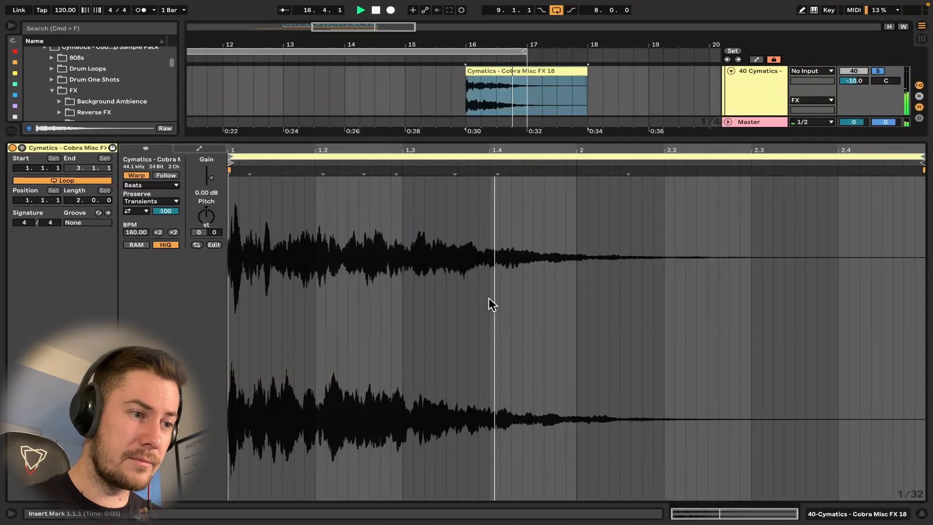
pyautogui.press('space')
pyautogui.click(147, 185)
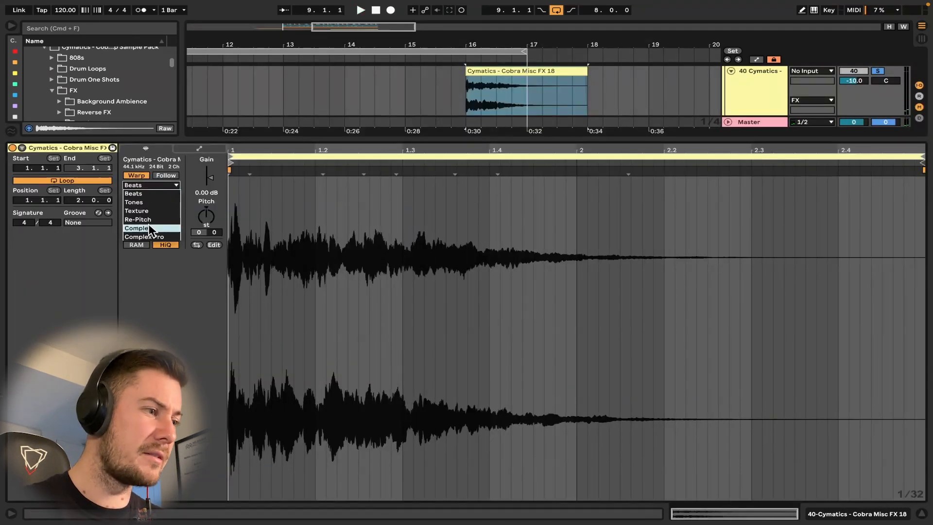
pyautogui.click(147, 226)
# Step: Listen to the warped Cobra Misc FX 18 clip at bar 16 and take track 40 out of solo
pyautogui.press('space')
pyautogui.press('super+alt+l')
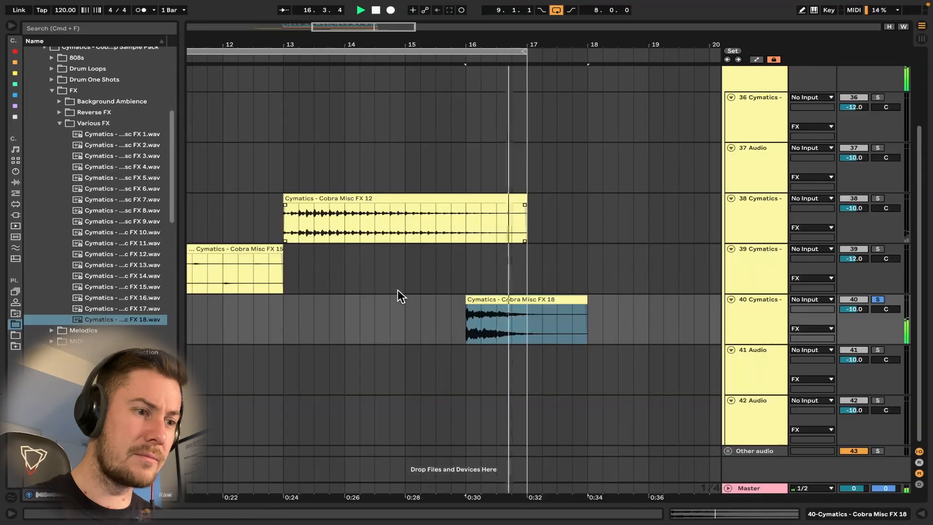
pyautogui.click(382, 302)
pyautogui.press('space')
pyautogui.press('s')
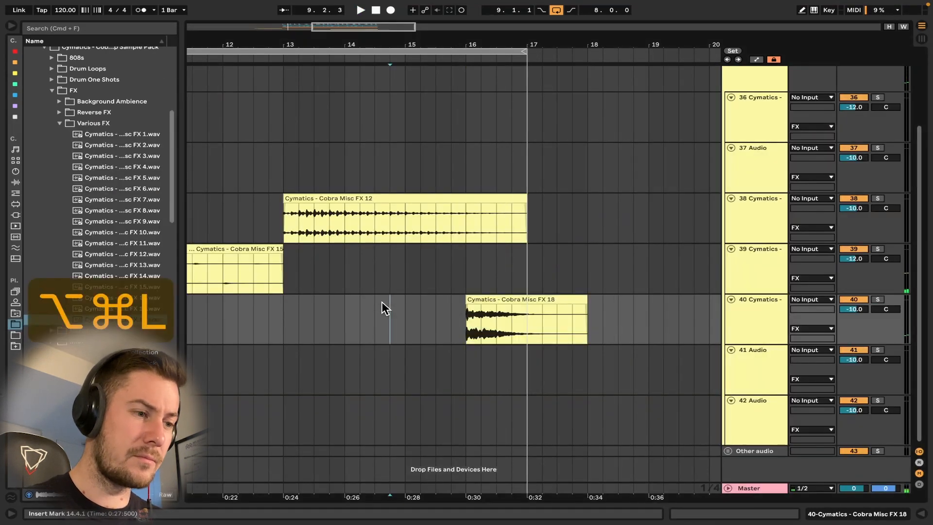
# Step: Play the arrangement through the Cobra Misc FX 18 clip at bar 16, and place the insert marker at bar 8.3
pyautogui.scroll(-2, 381, 301)
pyautogui.press('space')
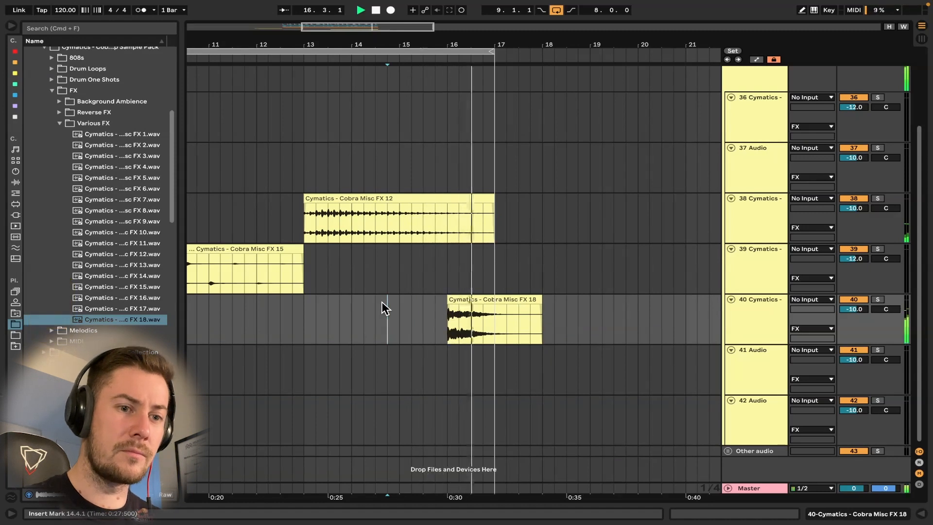
pyautogui.scroll(-3, 381, 301)
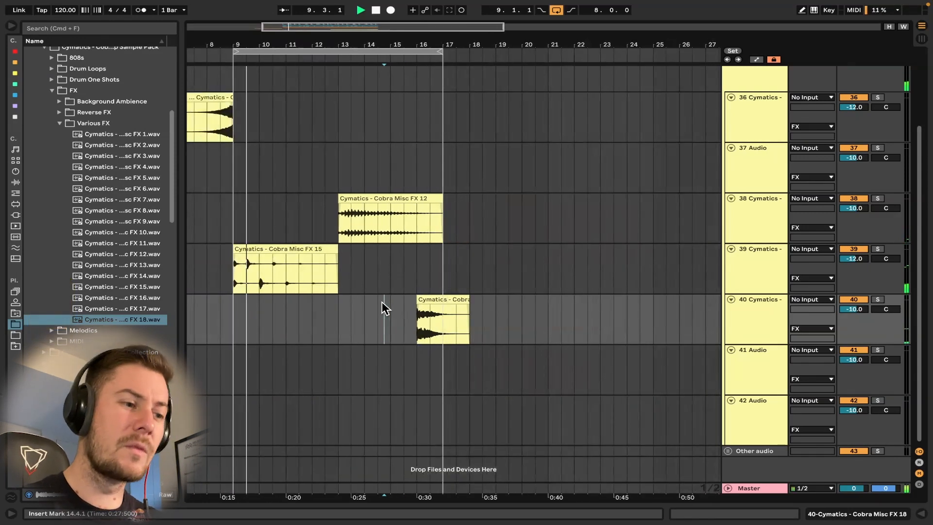
pyautogui.press('space')
pyautogui.scroll(3, 408, 301)
pyautogui.hscroll(-4, 408, 300)
pyautogui.scroll(-2, 409, 301)
pyautogui.click(301, 304)
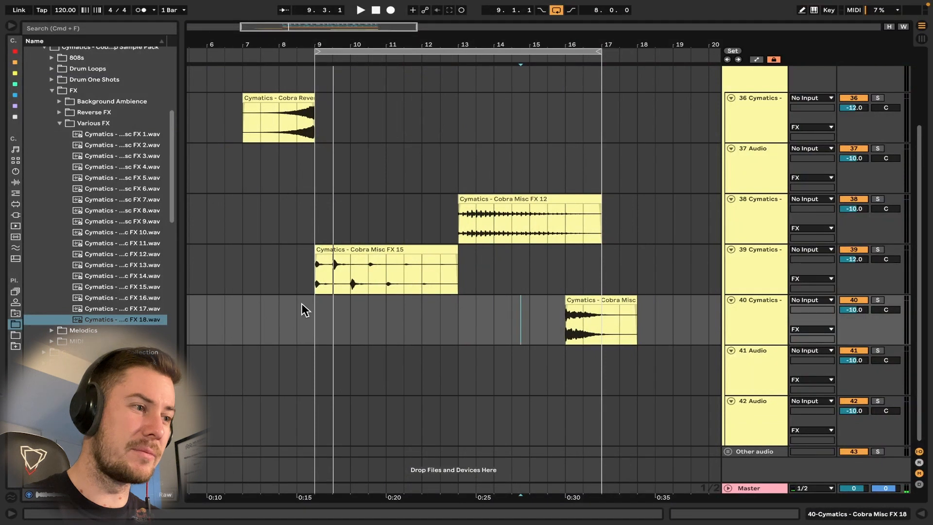
pyautogui.scroll(-1, 302, 303)
# Step: Switch from the Various FX folder to the Reverse FX folder of the Cobra pack and preview Reverse FX 1
pyautogui.scroll(3, 102, 257)
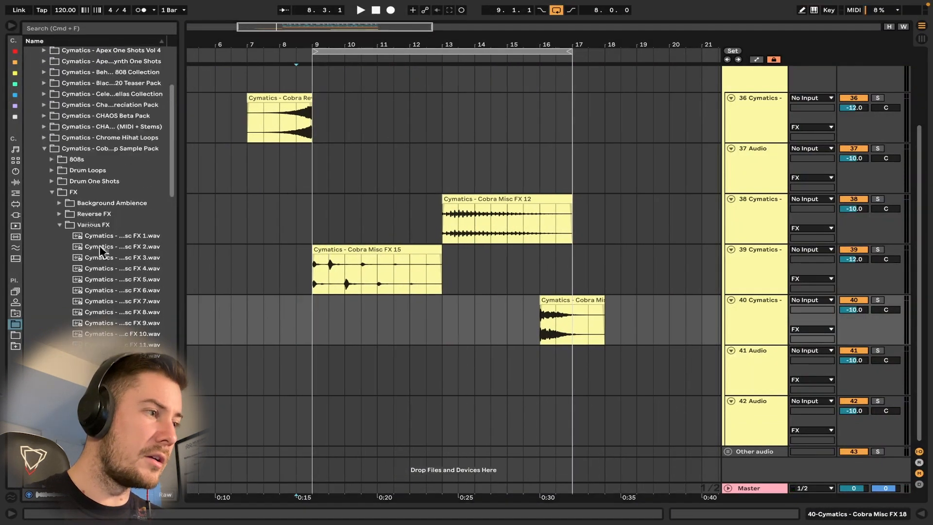
pyautogui.click(59, 225)
pyautogui.click(58, 214)
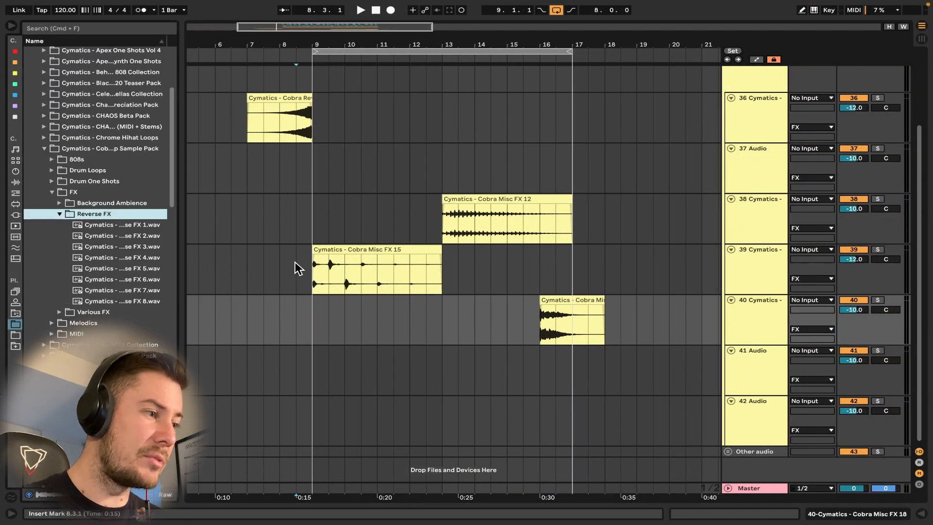
pyautogui.hscroll(-5, 297, 265)
pyautogui.click(113, 226)
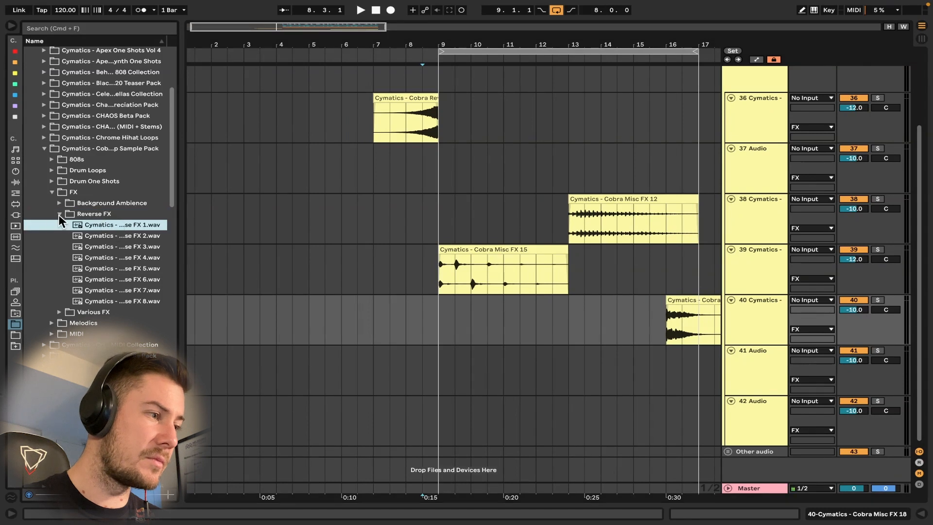
# Step: Return to the Various FX folder and preview the Misc FX 1 to 4 samples, going back to Misc FX 3
pyautogui.click(59, 214)
pyautogui.click(59, 225)
pyautogui.click(111, 235)
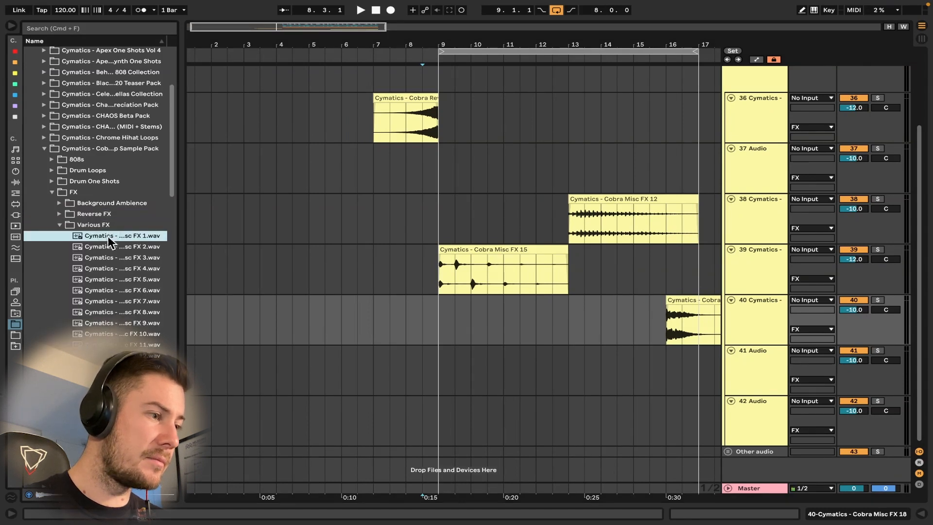
pyautogui.click(111, 246)
pyautogui.click(112, 258)
pyautogui.click(111, 269)
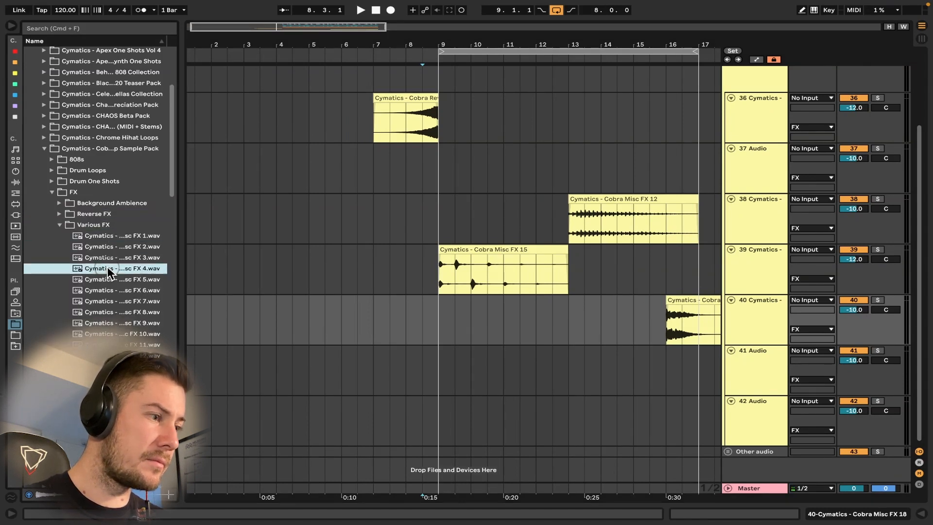
pyautogui.click(103, 259)
# Step: Place Cobra Misc FX 3 at bar 1 on track 37, play it and check the clip's warp setting
pyautogui.moveTo(97, 263); pyautogui.dragTo(258, 378)
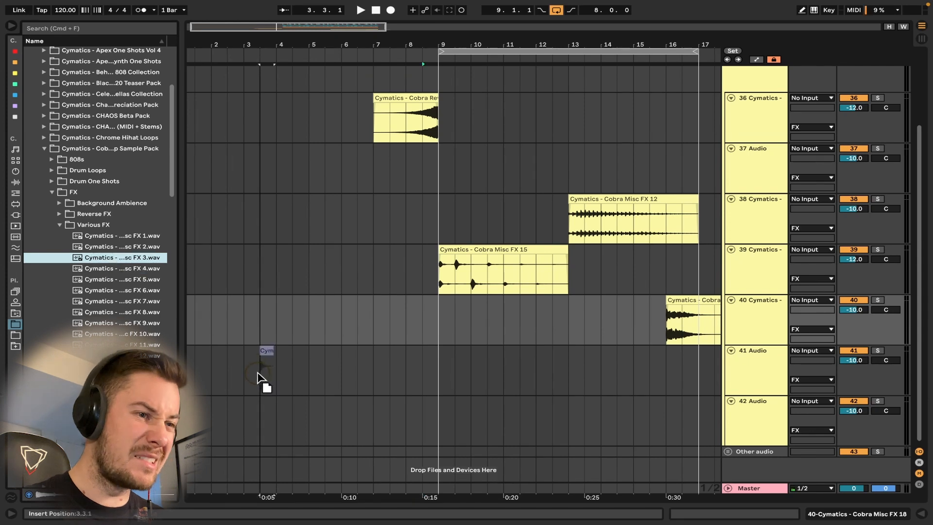
pyautogui.moveTo(261, 274); pyautogui.dragTo(205, 187)
pyautogui.scroll(5, 205, 180)
pyautogui.press('space')
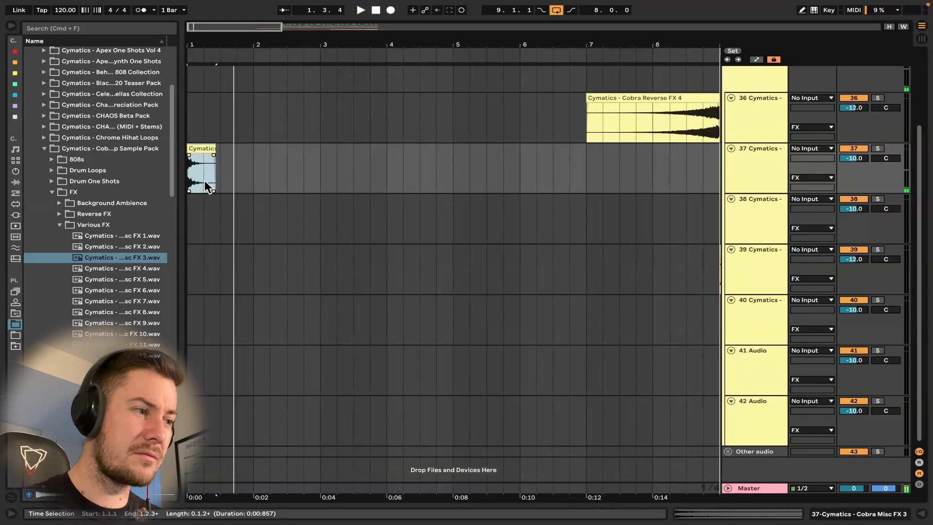
pyautogui.doubleClick(202, 149)
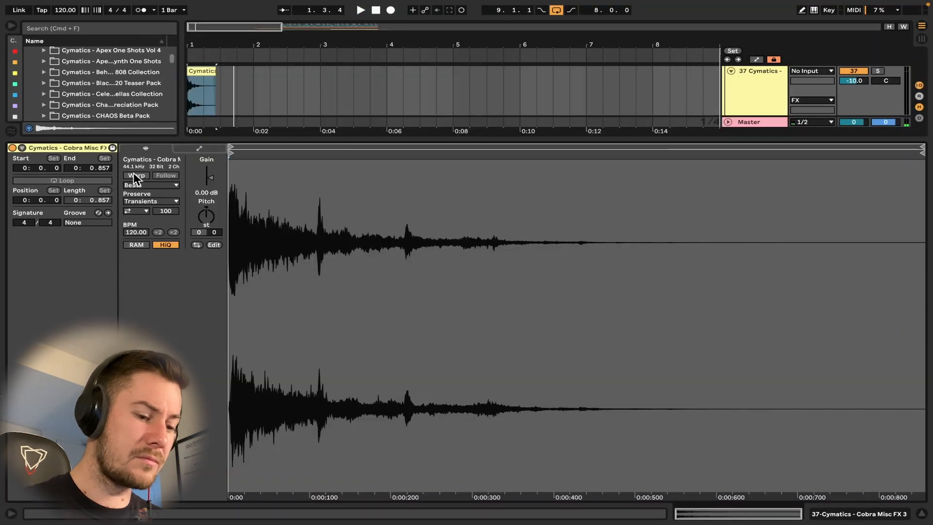
pyautogui.press('super+alt+l')
pyautogui.click(199, 146)
pyautogui.press('Delete')
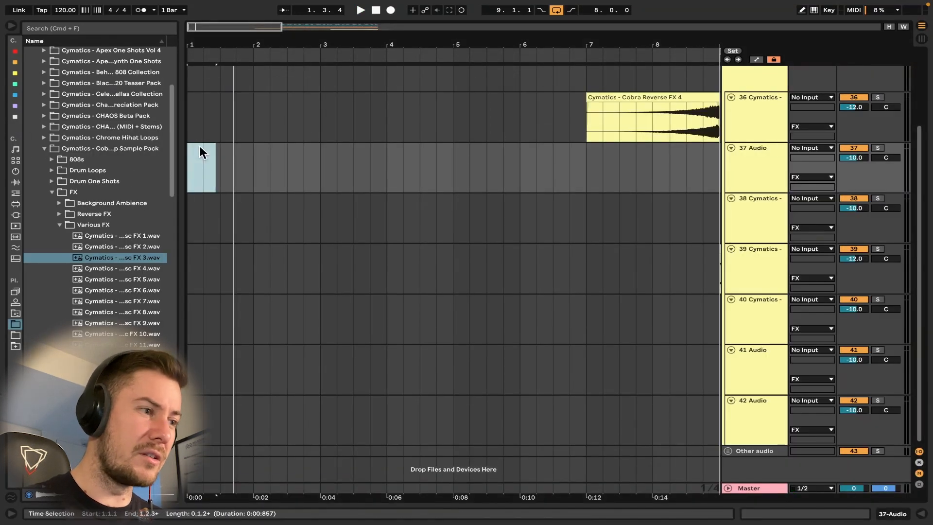
pyautogui.press('super+z')
# Step: Move the Cobra Misc FX 3 clip on track 37 to bar 9 and play the arrangement from bar 8.3
pyautogui.scroll(-6, 200, 146)
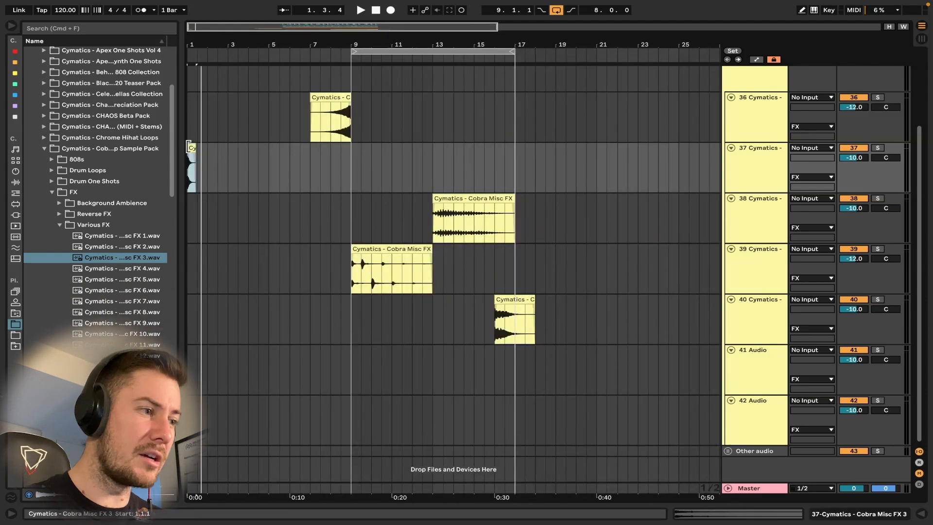
pyautogui.moveTo(193, 147); pyautogui.dragTo(357, 153)
pyautogui.scroll(4, 345, 174)
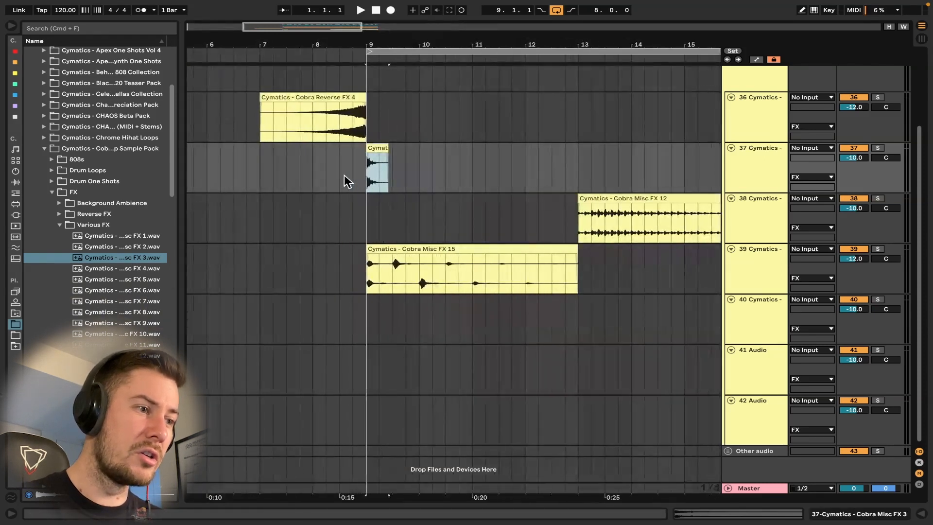
pyautogui.click(344, 176)
pyautogui.press('space')
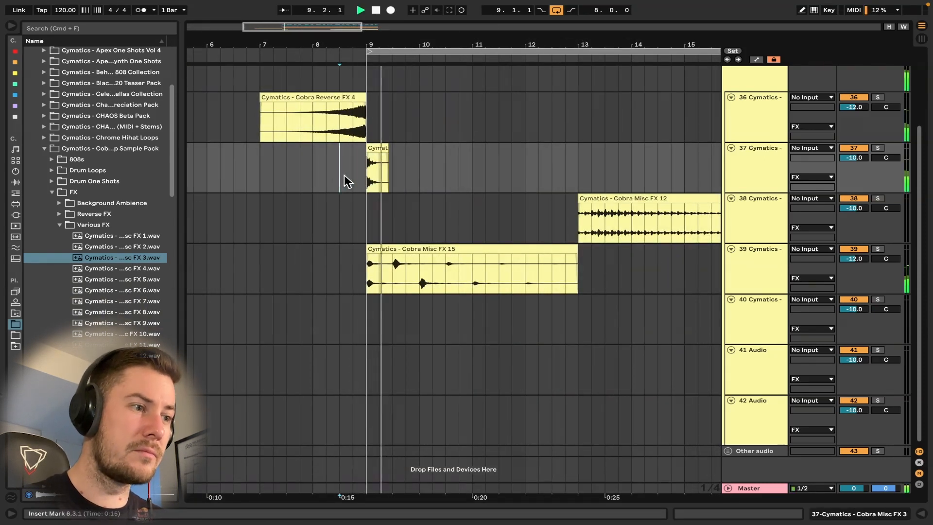
pyautogui.scroll(-2, 344, 180)
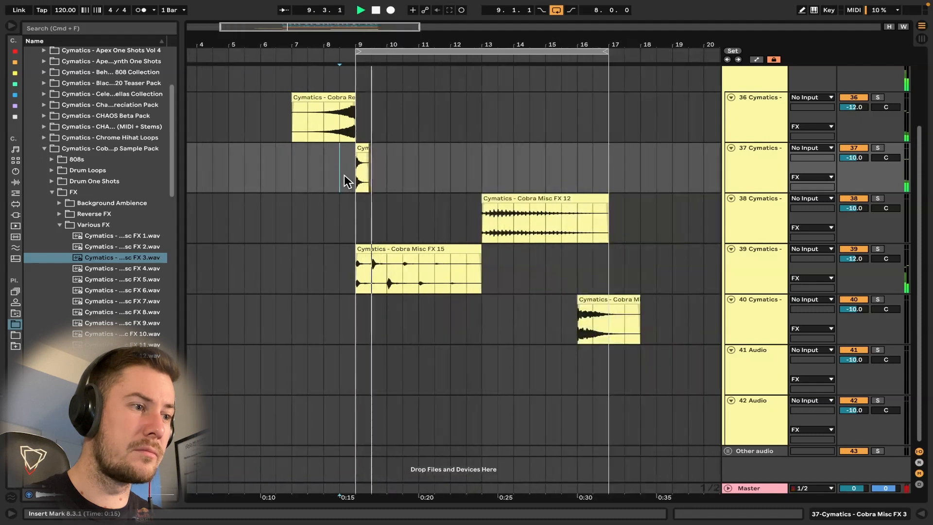
pyautogui.press('space')
# Step: Duplicate the bar 9 to 13 range of track 37 so that Cobra Misc FX 3 repeats at bar 13
pyautogui.click(473, 174)
pyautogui.moveTo(473, 174); pyautogui.dragTo(352, 168)
pyautogui.press('super+d')
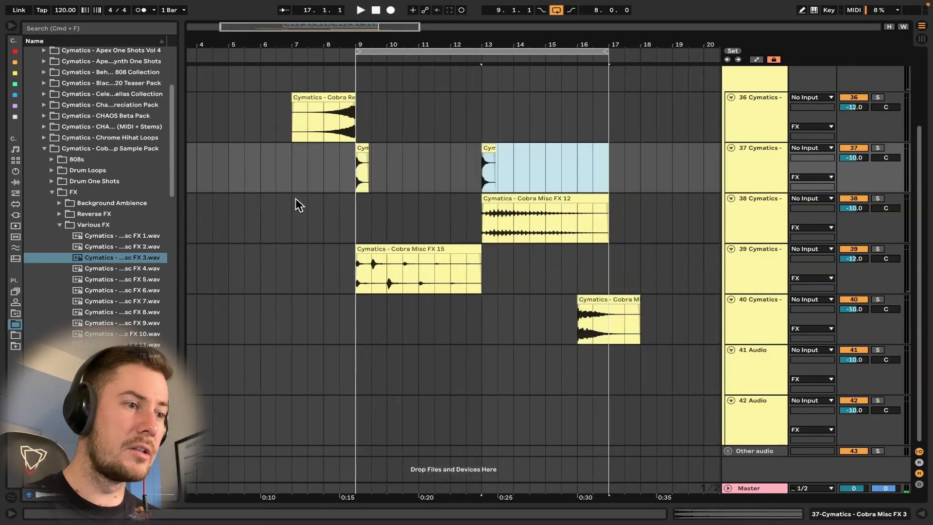
# Step: Collapse the Various FX and FX folders and the Cobra sample pack in the browser
pyautogui.hscroll(-3, 272, 205)
pyautogui.click(59, 225)
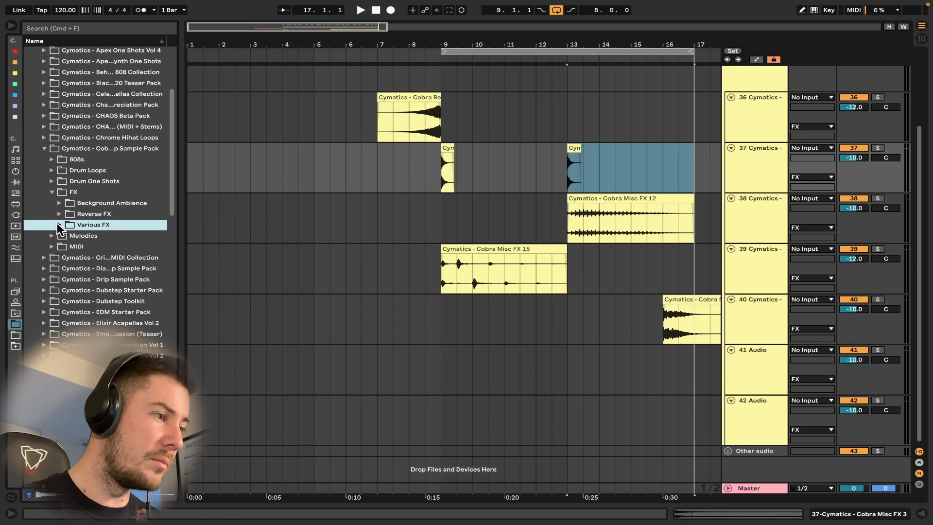
pyautogui.click(52, 192)
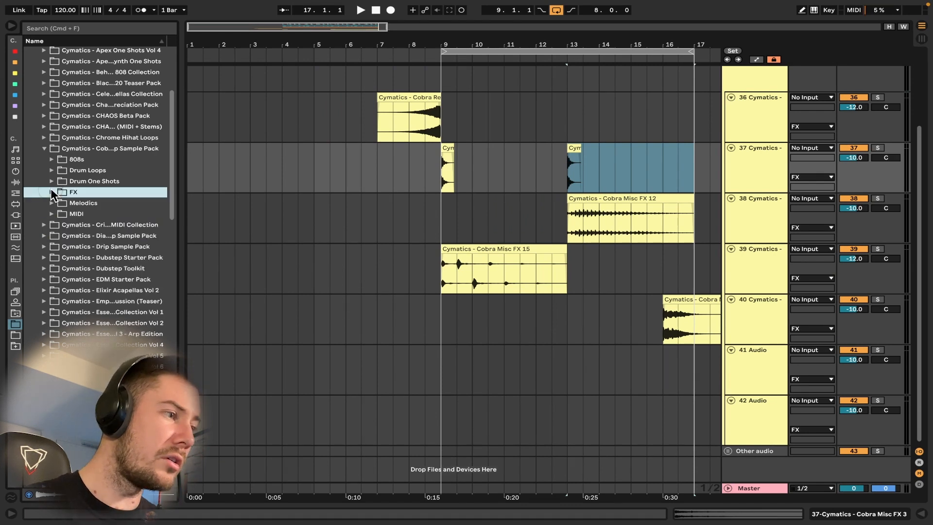
pyautogui.click(44, 148)
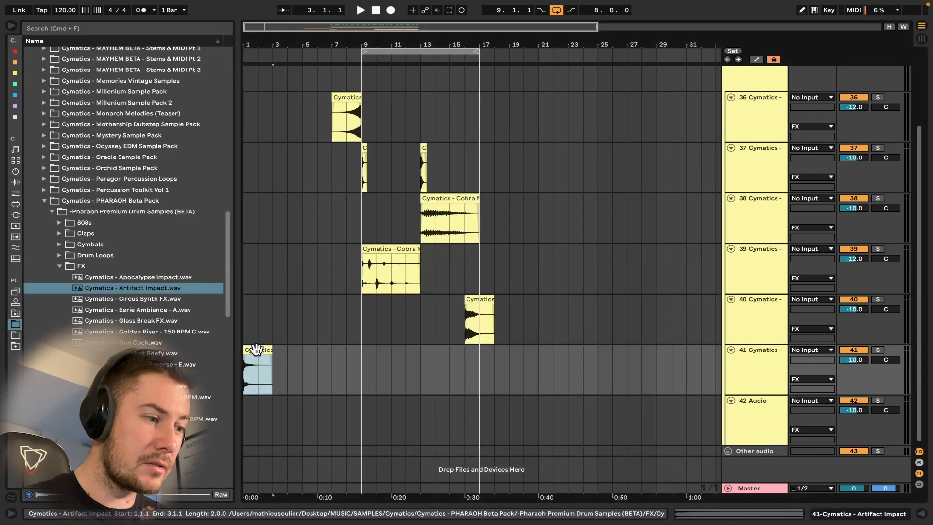
# Step: Turn off warping for the Artifact Impact clip on track 41 and play it from bar 1
pyautogui.doubleClick(256, 350)
pyautogui.click(145, 175)
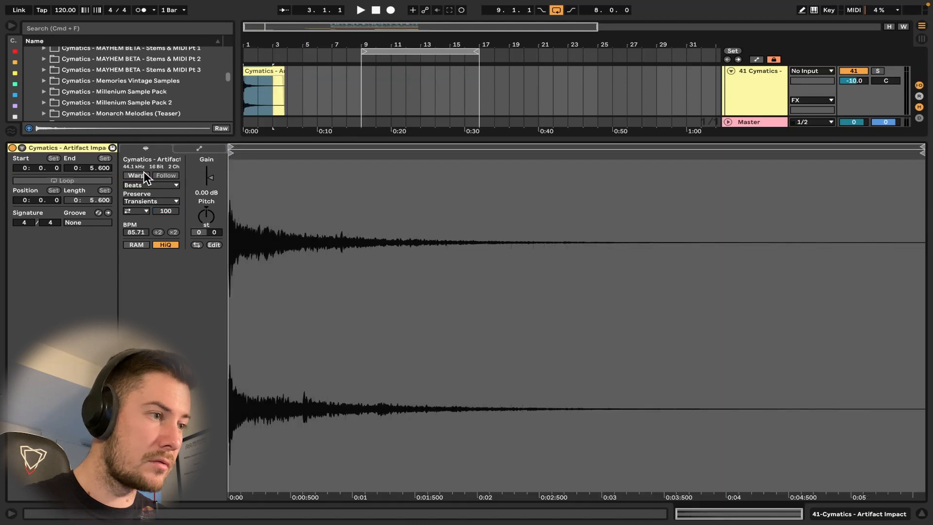
pyautogui.press('space')
pyautogui.press('super+alt+l')
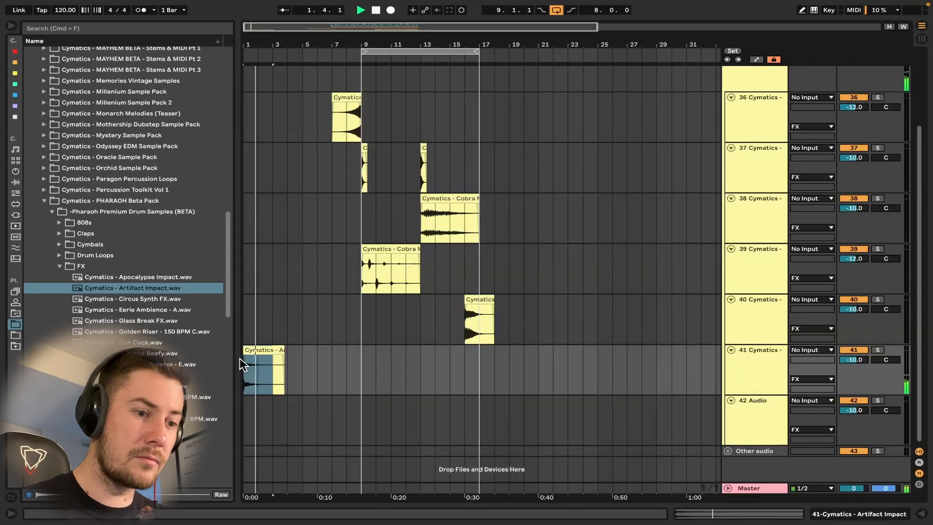
pyautogui.scroll(5, 267, 357)
pyautogui.press('space')
pyautogui.press('space')
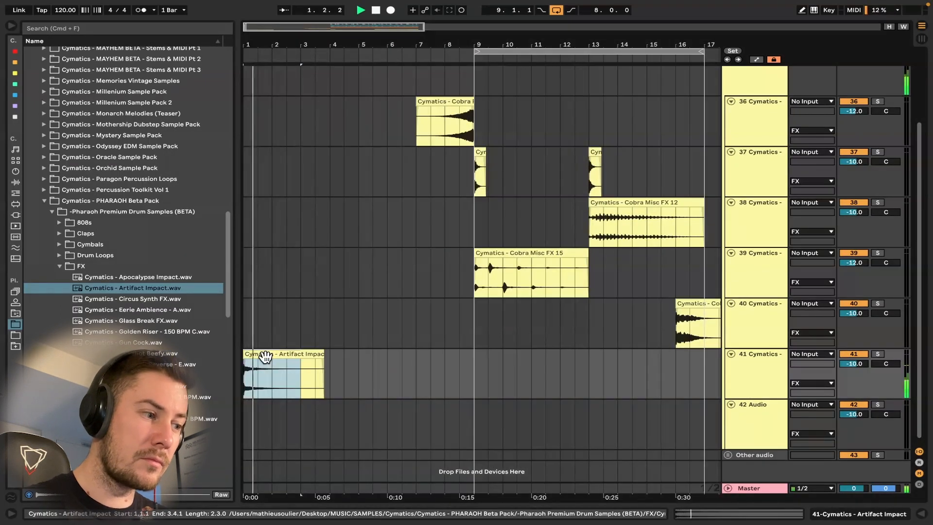
pyautogui.press('space')
# Step: Preview further FX samples from the PHARAOH Beta Pack and place Temple Impact at bar 1 on track 42
pyautogui.click(154, 310)
pyautogui.click(147, 322)
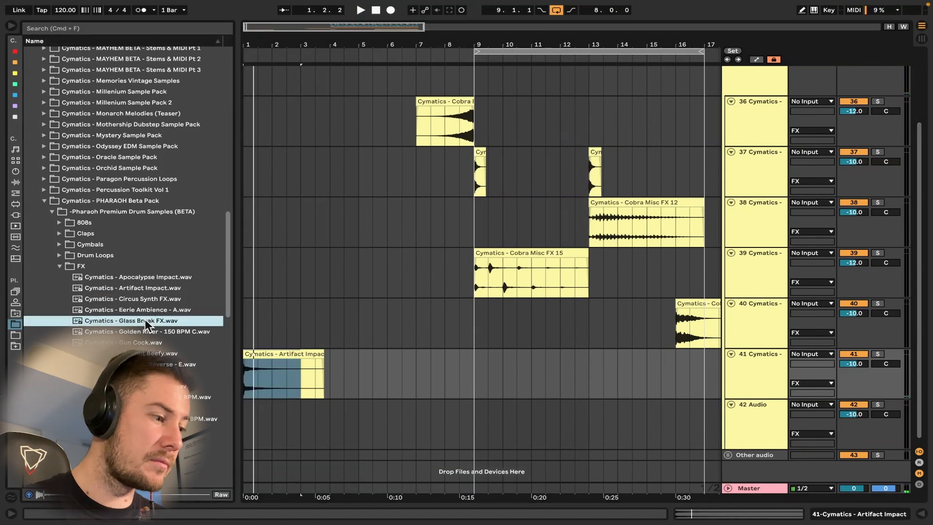
pyautogui.click(160, 397)
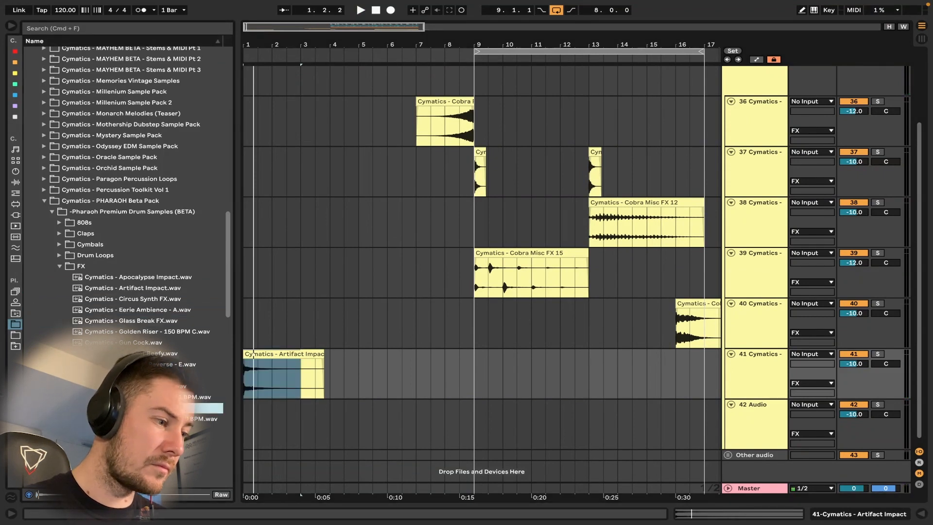
pyautogui.moveTo(204, 407); pyautogui.dragTo(251, 440)
# Step: Turn off warping for the Temple Impact clip and play it together with Artifact Impact from bar 1
pyautogui.doubleClick(271, 407)
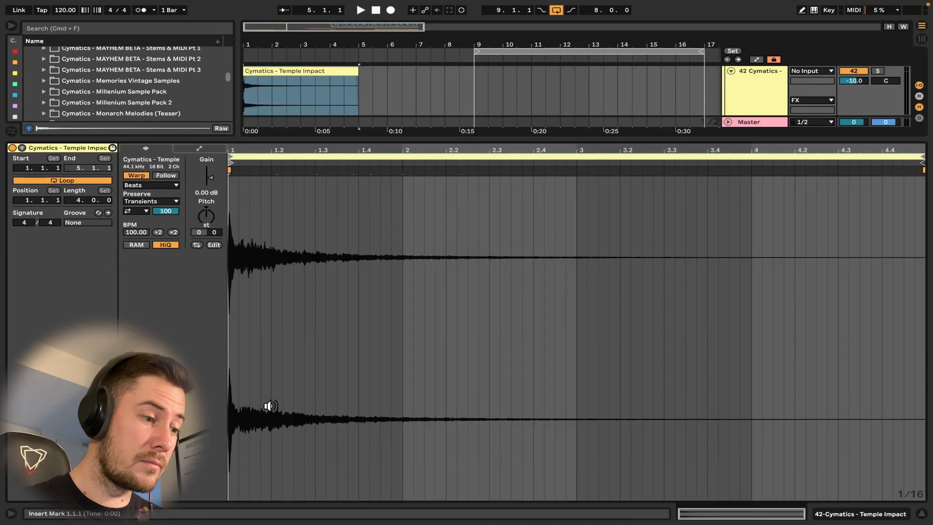
pyautogui.click(137, 176)
pyautogui.press('super+alt+l')
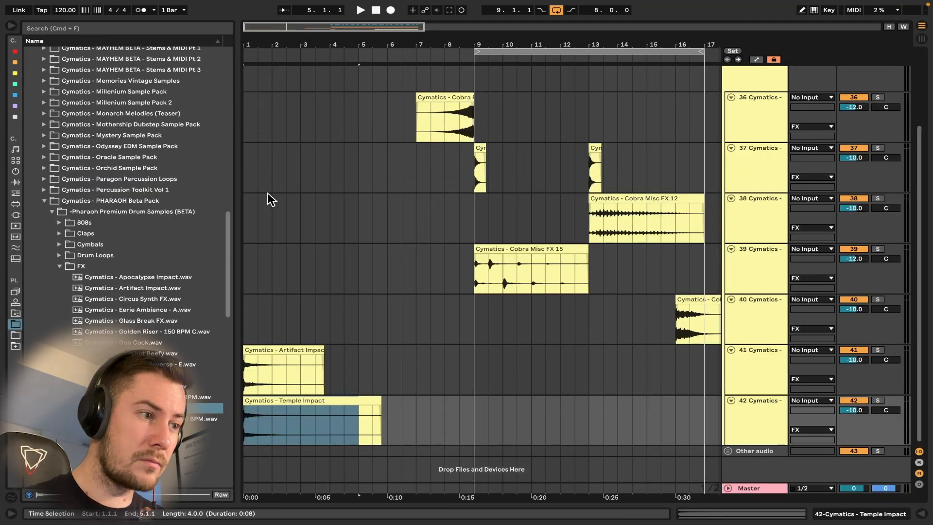
pyautogui.press('space')
pyautogui.press('-')
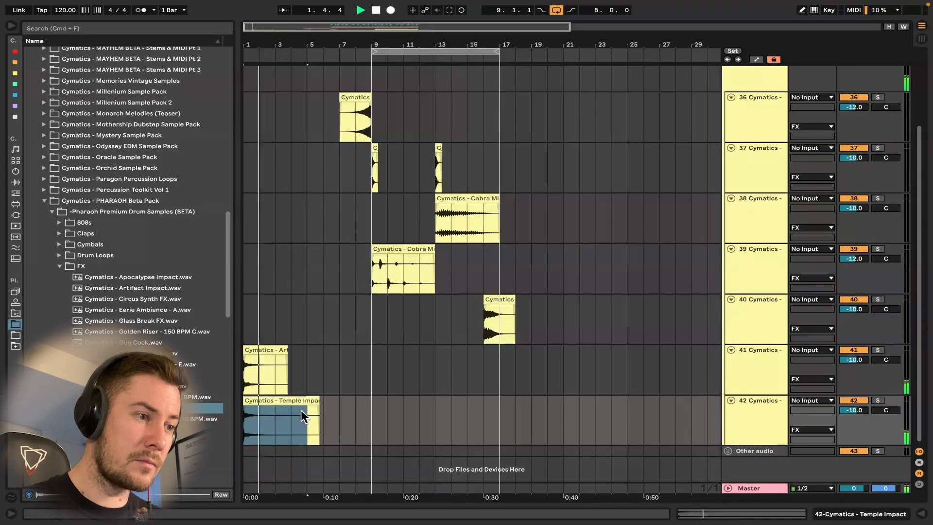
pyautogui.click(272, 401)
pyautogui.moveTo(384, 406); pyautogui.dragTo(401, 406)
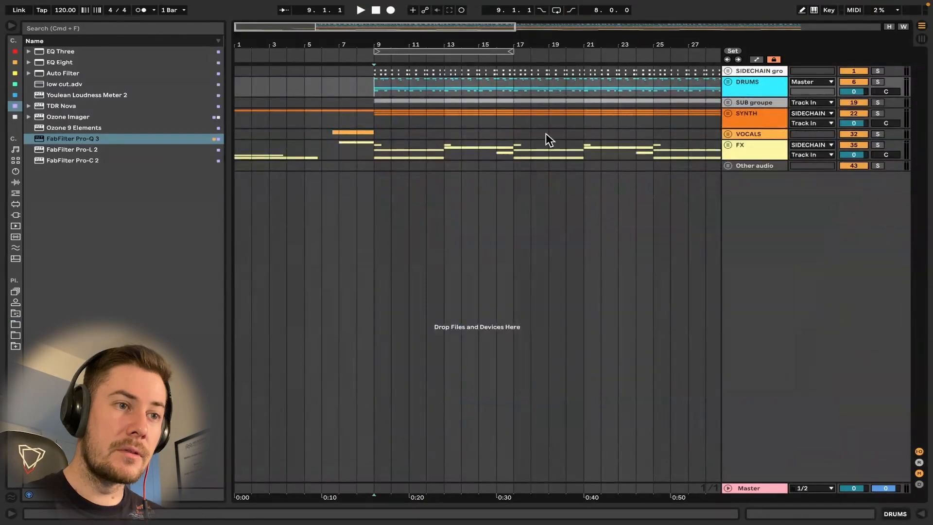
# Step: Deactivate the bar 17 to 25 clips on the KEYS Alloy track 24 and the PLUCK Sparkle track 26
pyautogui.scroll(-5, 546, 133)
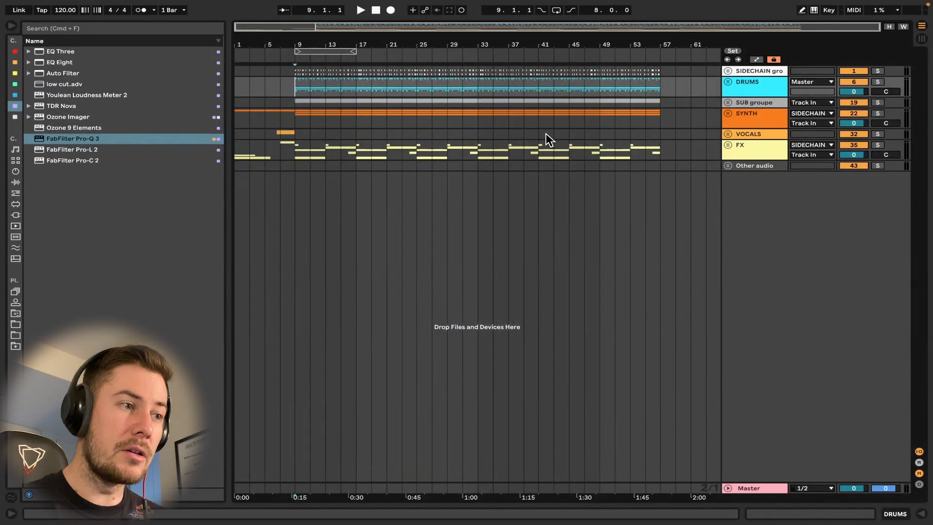
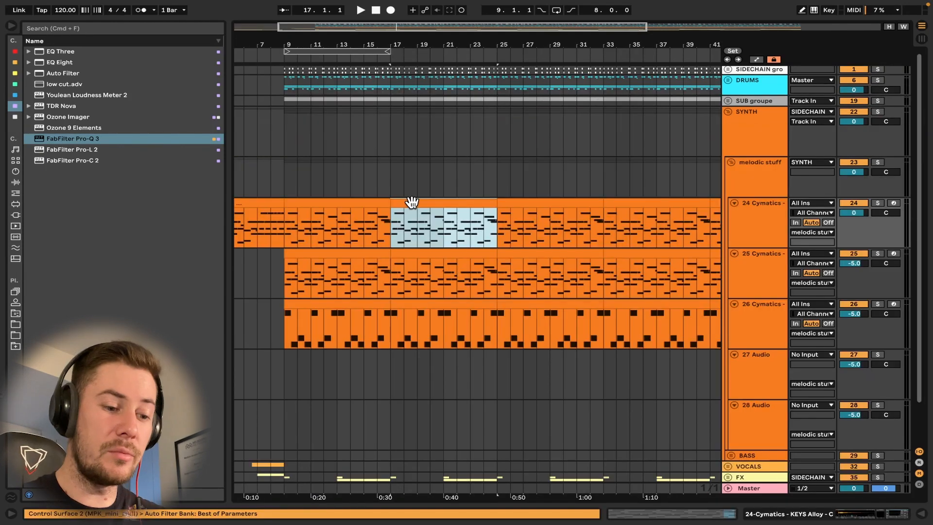
pyautogui.press('0')
pyautogui.click(420, 306)
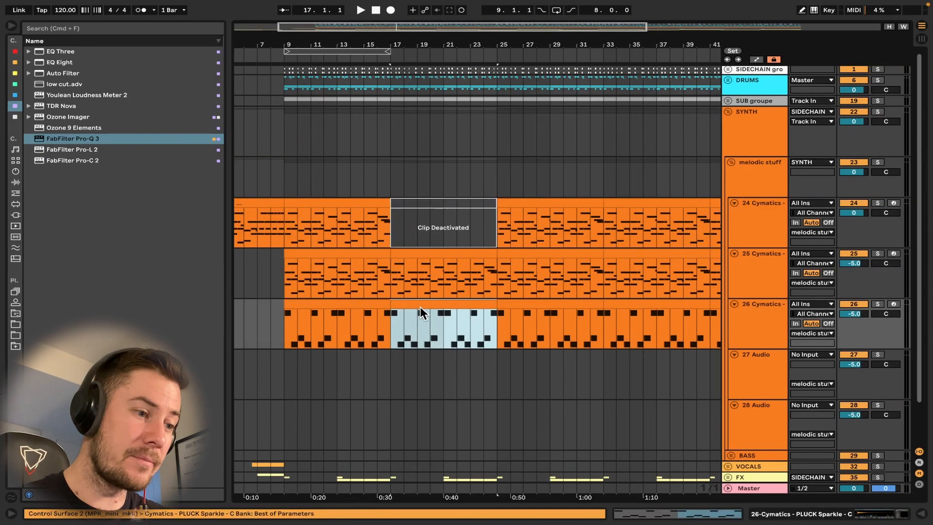
pyautogui.press('0')
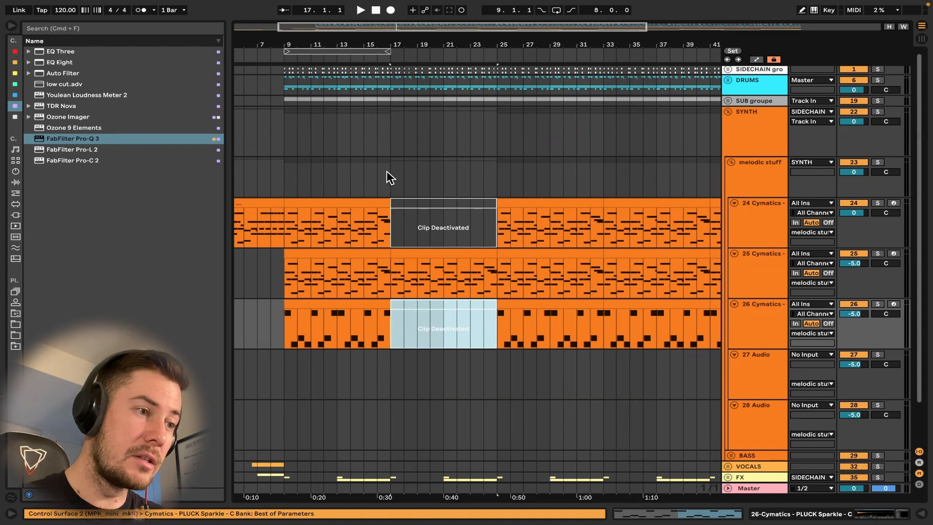
pyautogui.click(417, 202)
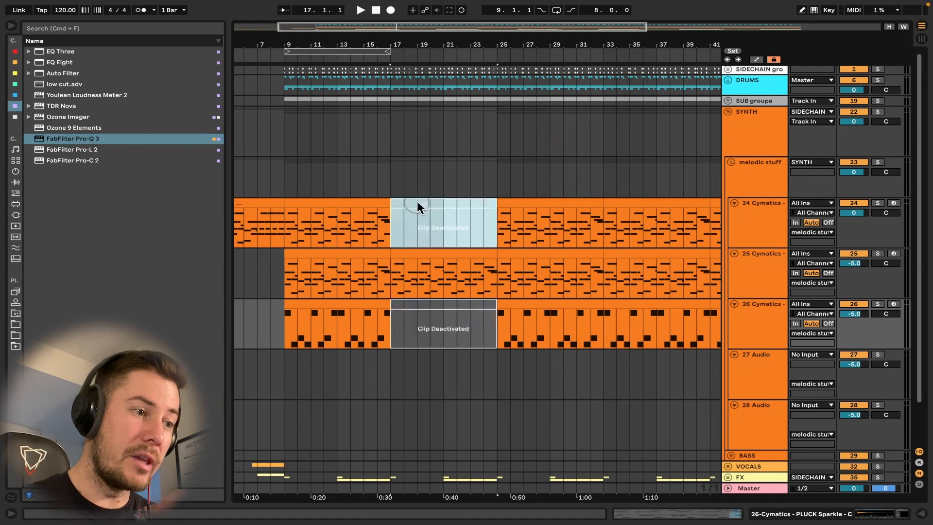
pyautogui.click(349, 209)
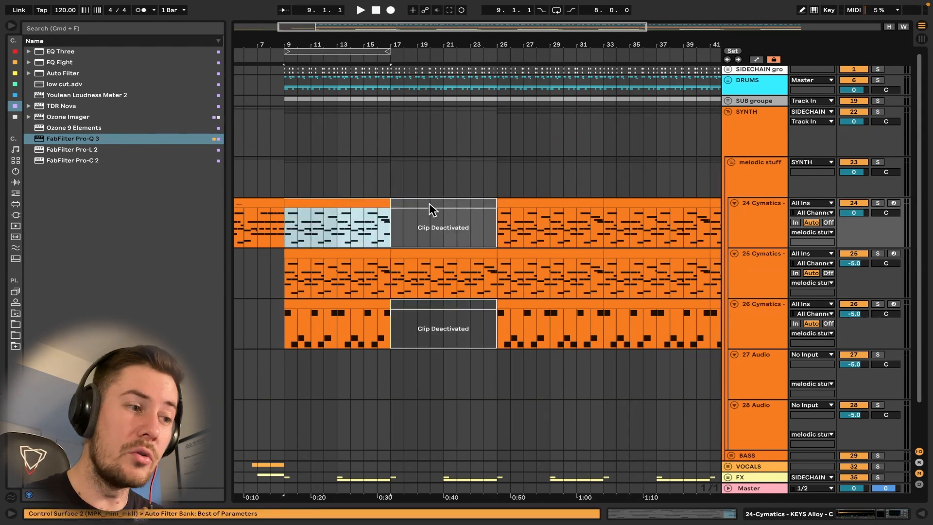
# Step: Deactivate the bar 9 to 17 clip on the KEYS Alloy track 24 and reactivate it
pyautogui.press('0')
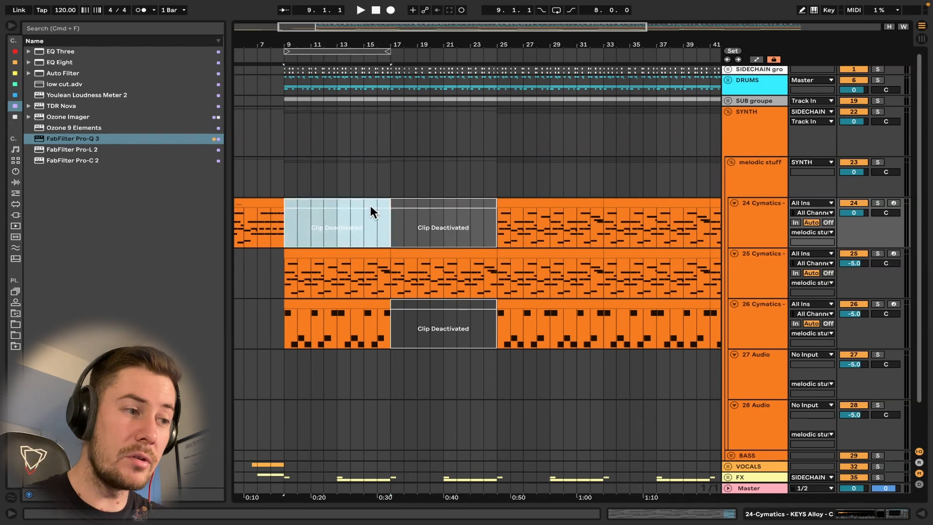
pyautogui.press('0')
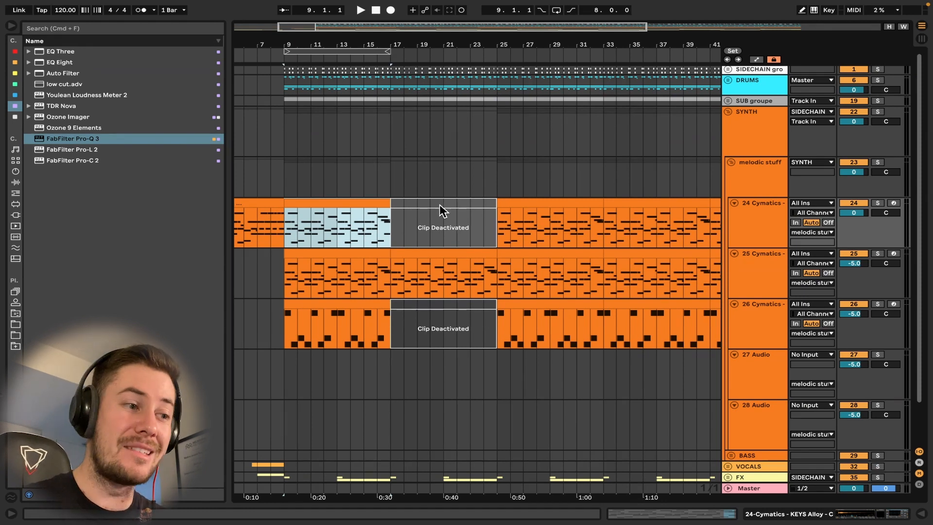
# Step: Play the arrangement from bar 16 into the section with the deactivated synth clips at bar 17
pyautogui.click(386, 185)
pyautogui.click(377, 179)
pyautogui.press('space')
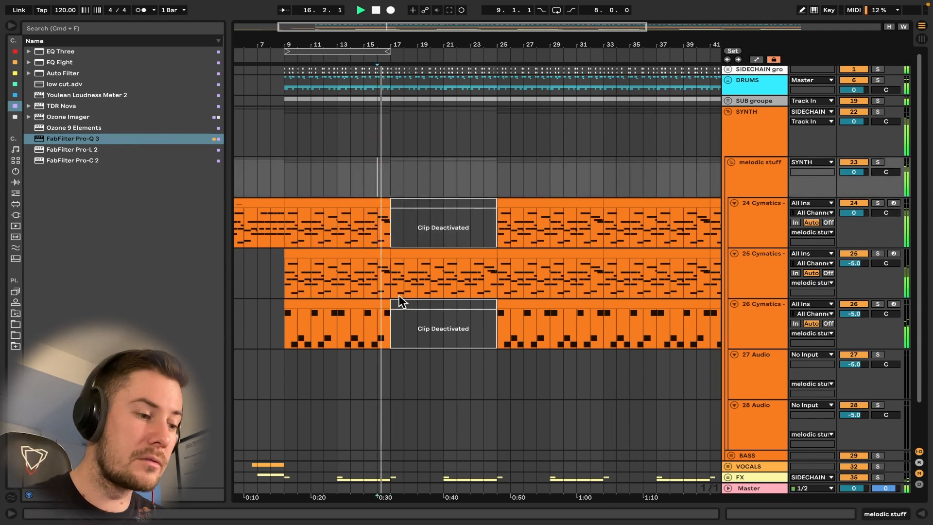
pyautogui.scroll(-3, 398, 296)
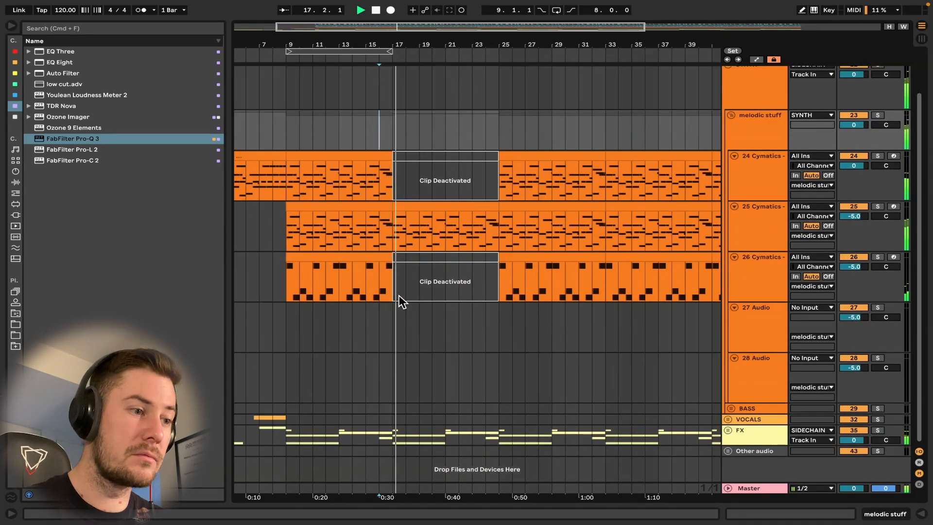
pyautogui.scroll(3, 427, 252)
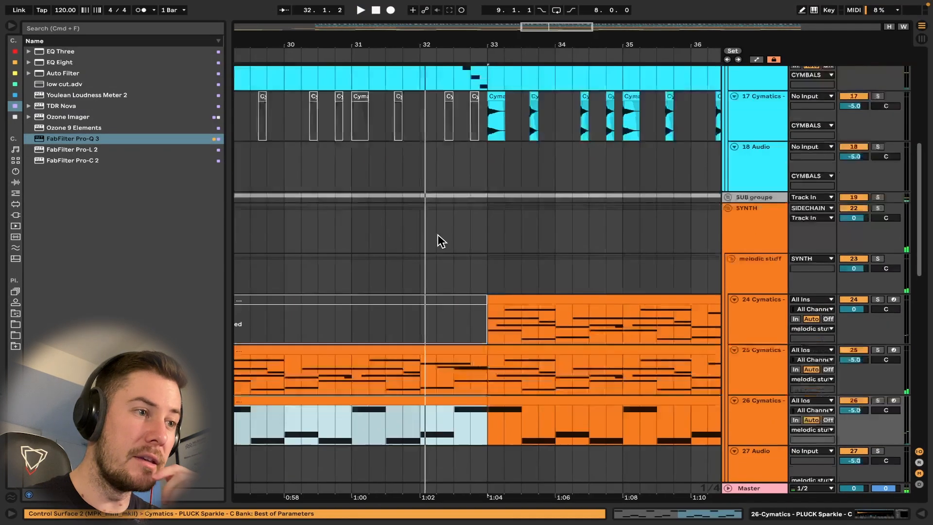
# Step: Deactivate the kick, snare and cymbal clips for bar 32, and unfold the SIDECHAIN group with bar 32 selected
pyautogui.scroll(15, 440, 240)
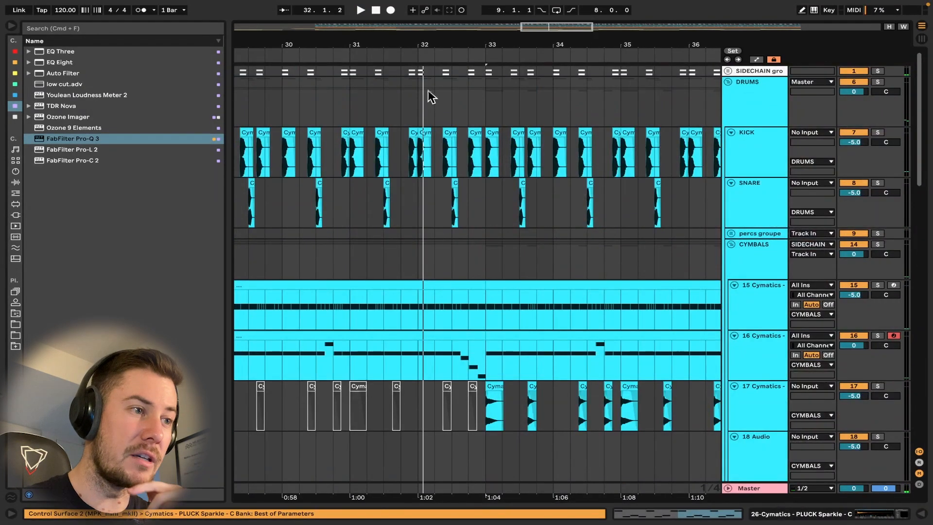
pyautogui.click(419, 72)
pyautogui.moveTo(419, 72); pyautogui.dragTo(498, 365)
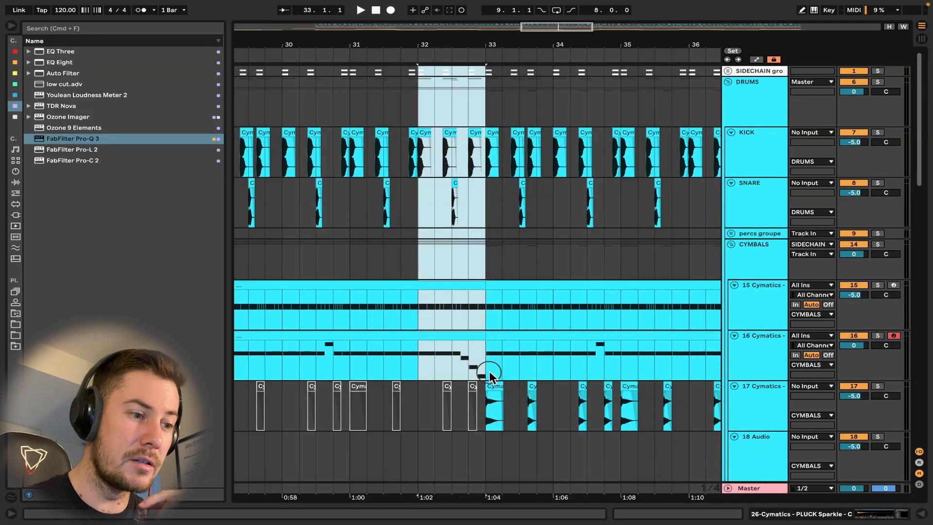
pyautogui.press('0')
pyautogui.click(417, 272)
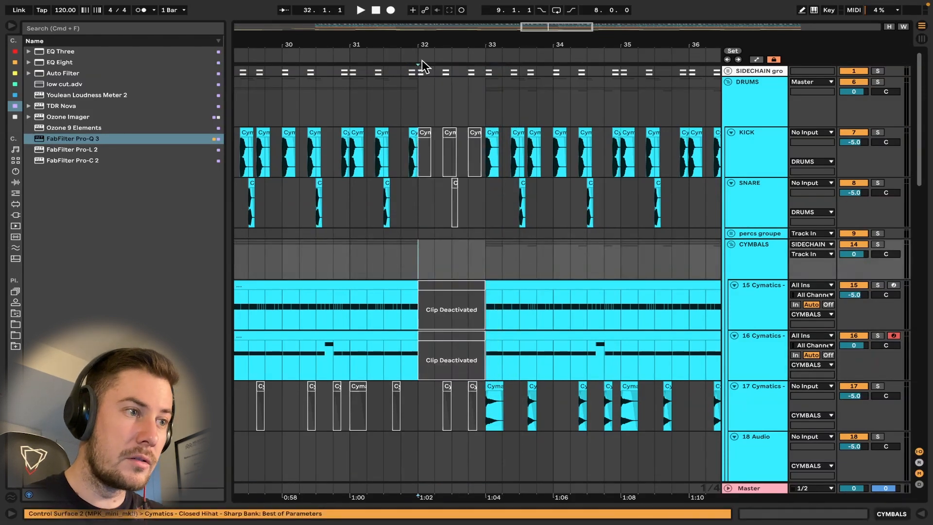
pyautogui.moveTo(421, 74); pyautogui.dragTo(484, 75)
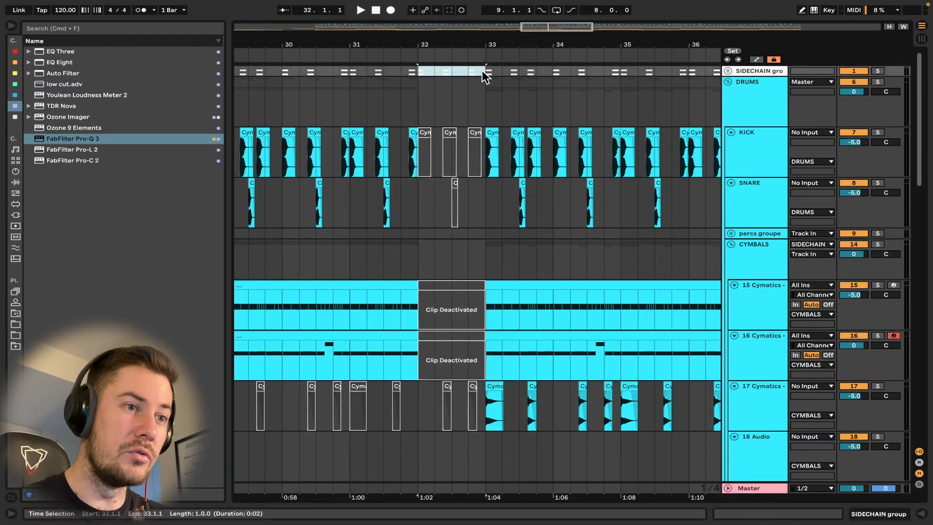
pyautogui.click(728, 70)
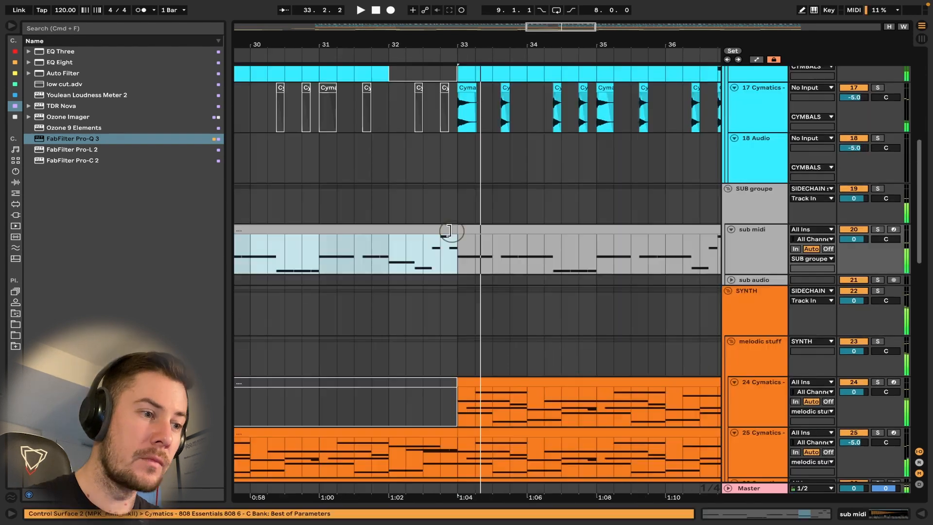
# Step: Shorten the sub midi clip to end at bar 32 and play the break from bar 31 into bar 33
pyautogui.moveTo(448, 231); pyautogui.dragTo(388, 229)
pyautogui.click(353, 202)
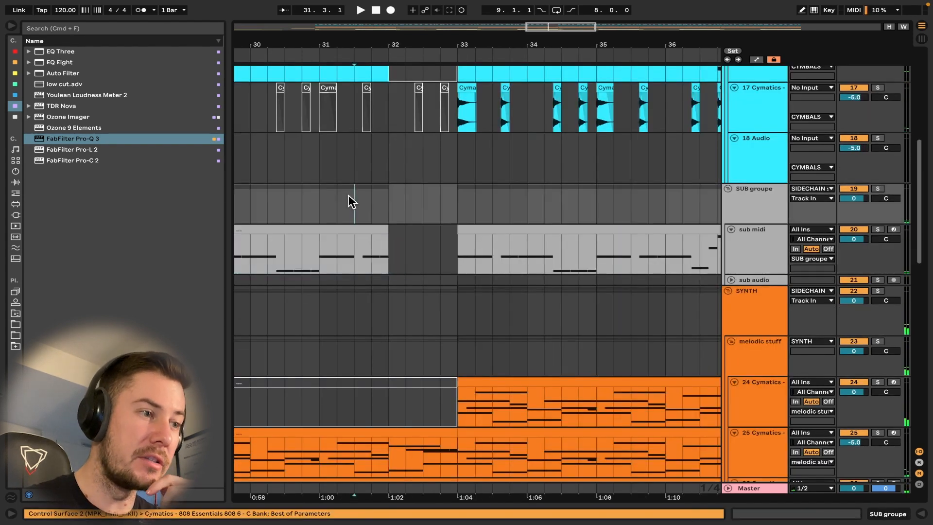
pyautogui.press('space')
pyautogui.scroll(-10, 451, 244)
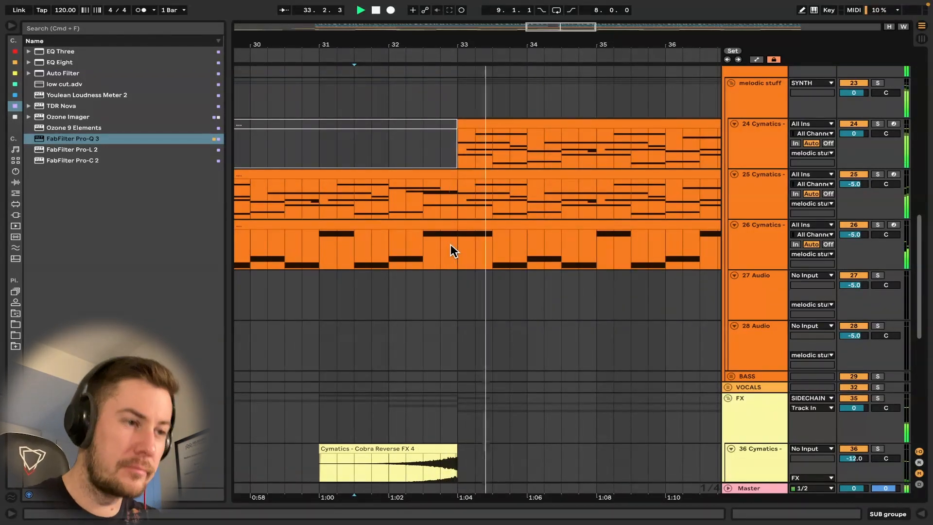
pyautogui.scroll(-4, 451, 244)
pyautogui.press('space')
pyautogui.scroll(8, 433, 345)
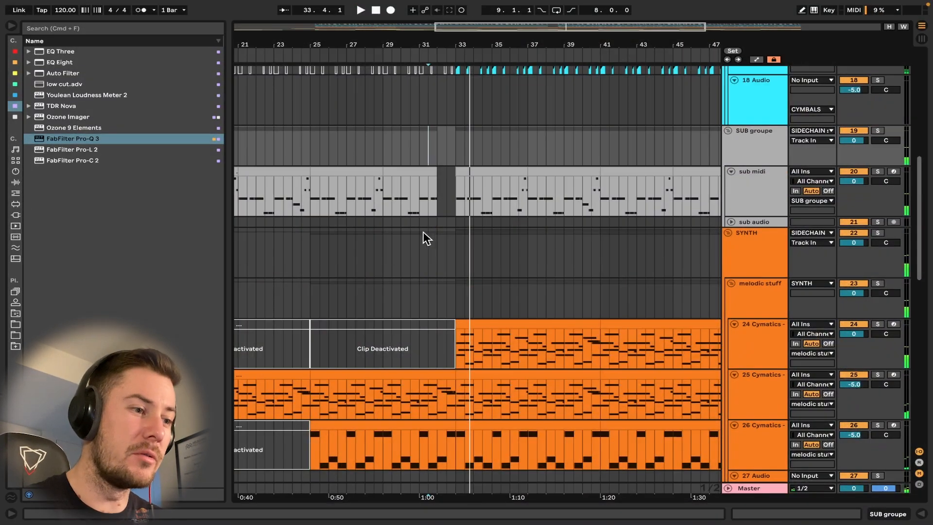
pyautogui.click(417, 257)
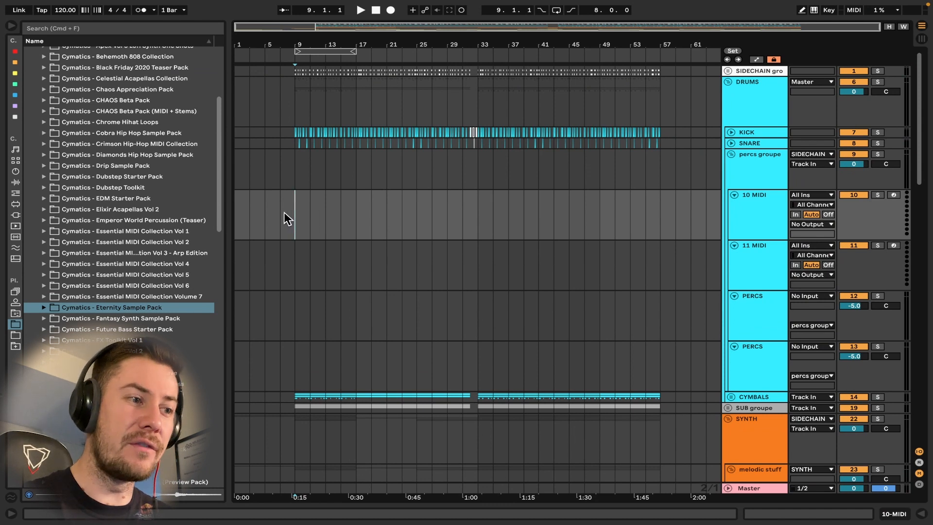
# Step: Delete the first two slices of the track 10 drum fill before bar 9, and play the remaining fill into the drop
pyautogui.press('space')
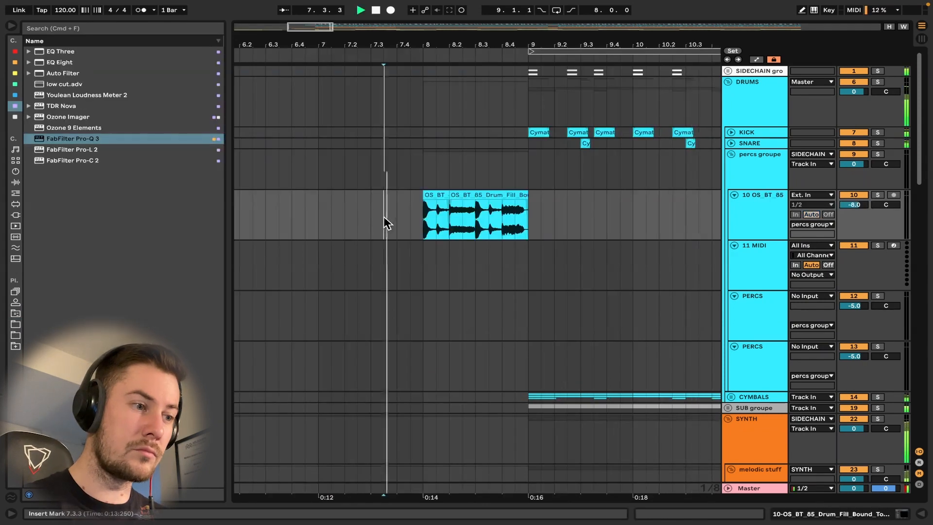
pyautogui.click(434, 196)
pyautogui.press('space')
pyautogui.press('Delete')
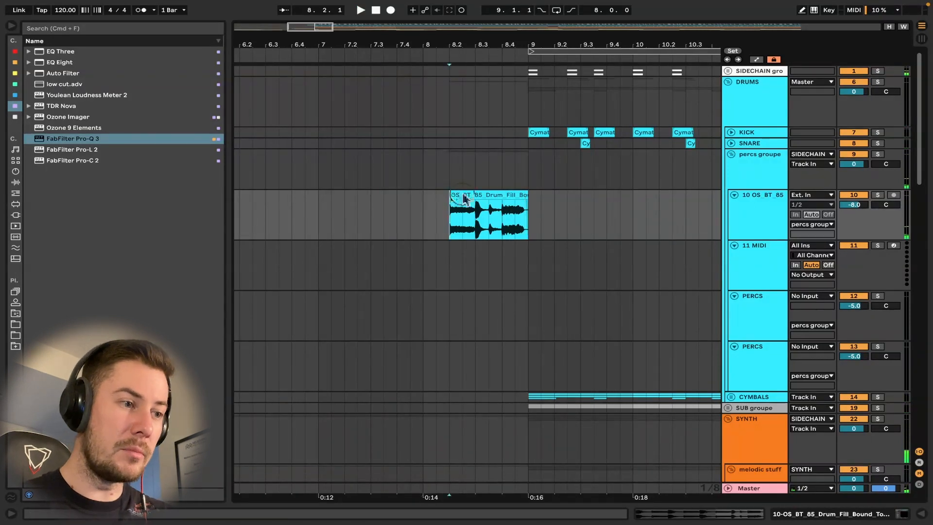
pyautogui.click(456, 195)
pyautogui.press('Delete')
pyautogui.click(406, 208)
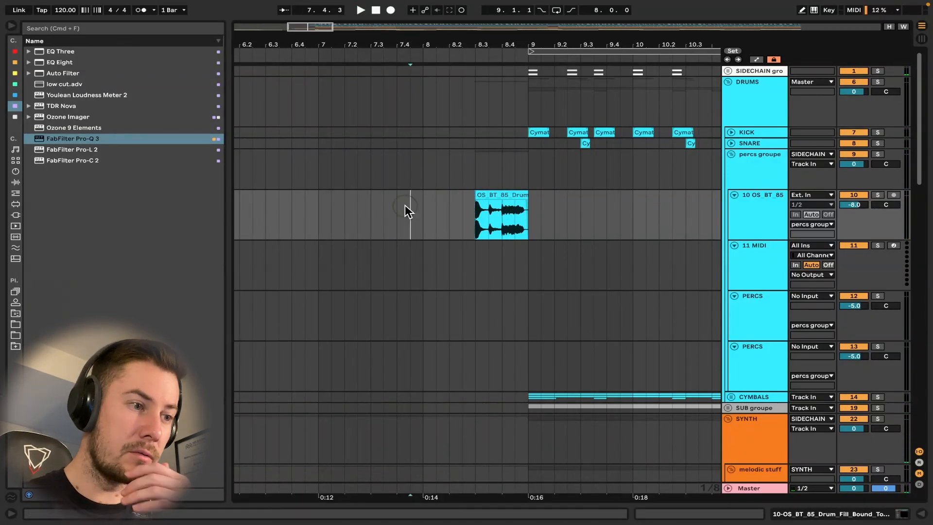
pyautogui.press('space')
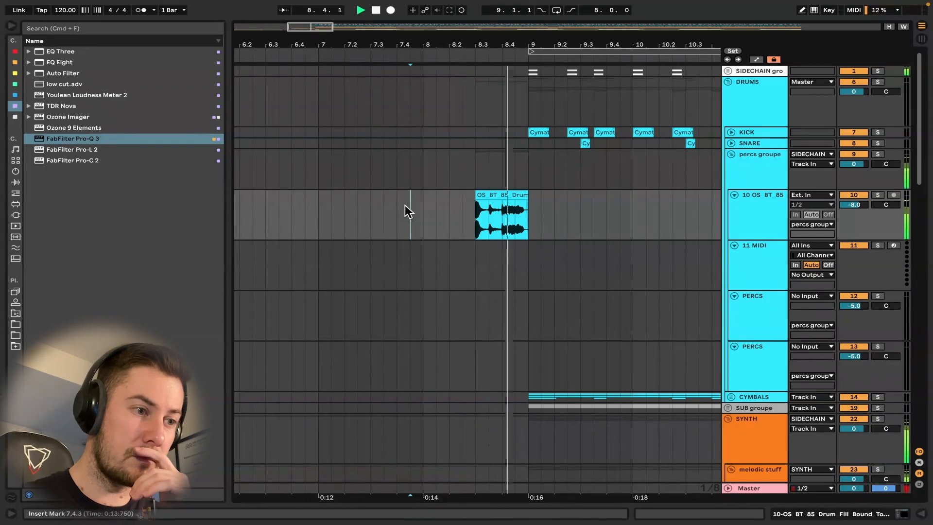
pyautogui.scroll(-5, 405, 205)
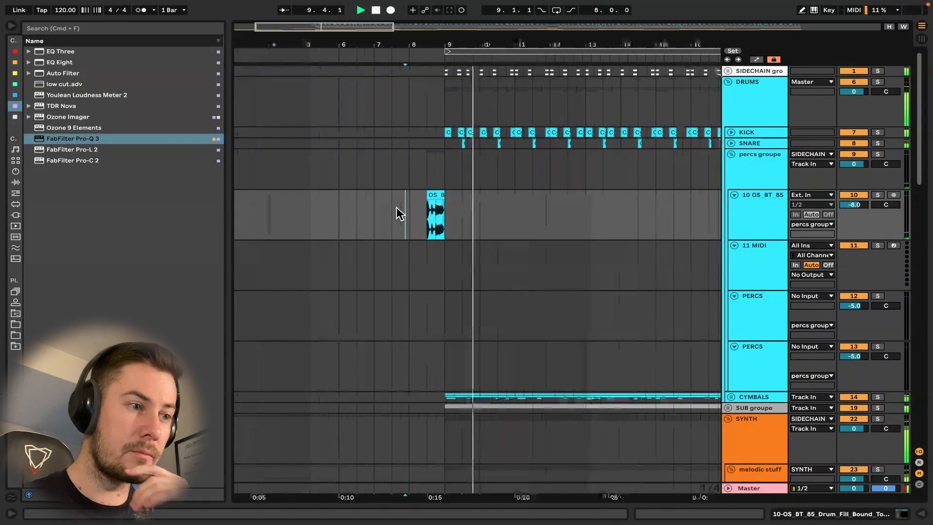
pyautogui.scroll(-5, 398, 209)
pyautogui.press('space')
# Step: Play the drum fill copy on track 10 at bar 32 from bar 31
pyautogui.click(621, 214)
pyautogui.press('space')
pyautogui.scroll(10, 620, 213)
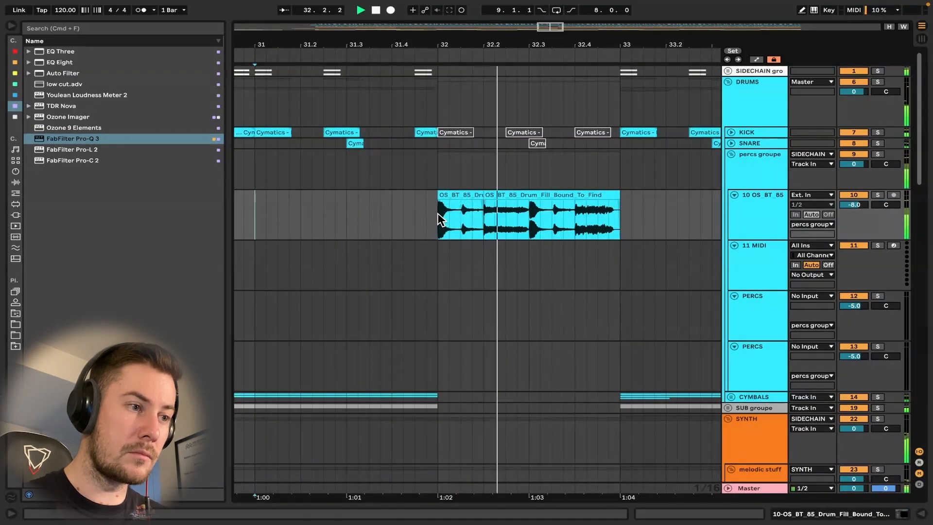
pyautogui.scroll(-2, 437, 213)
pyautogui.click(398, 214)
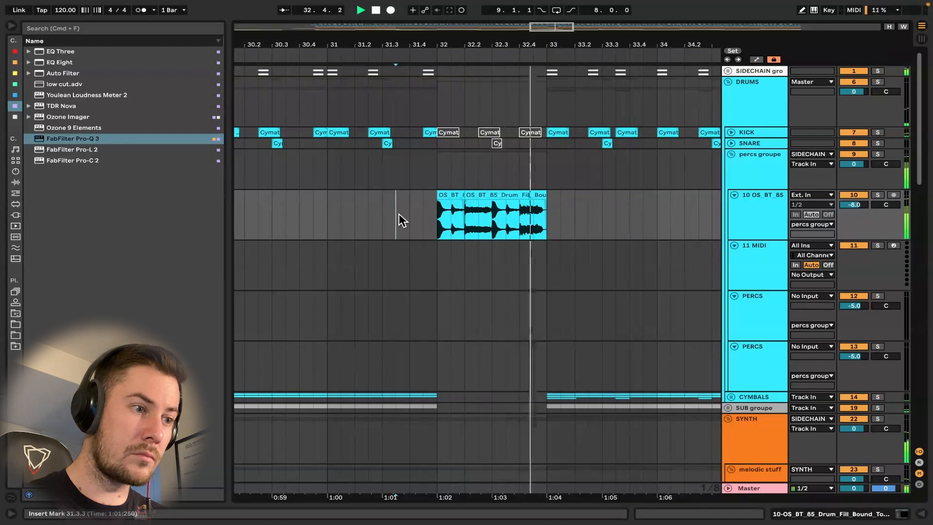
# Step: Trim half a beat off the start of the bar 32 drum fill on track 10 and play it into bar 33
pyautogui.scroll(3, 450, 211)
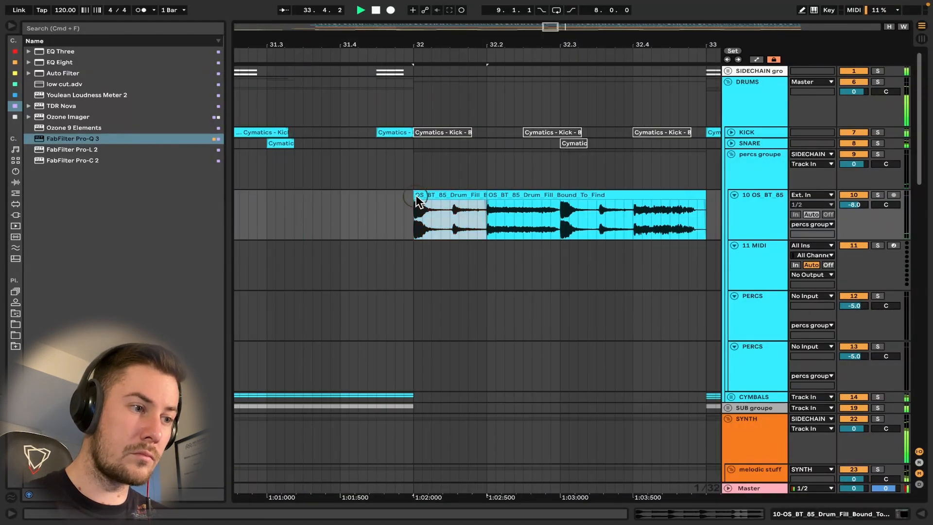
pyautogui.moveTo(415, 195); pyautogui.dragTo(450, 195)
pyautogui.click(372, 212)
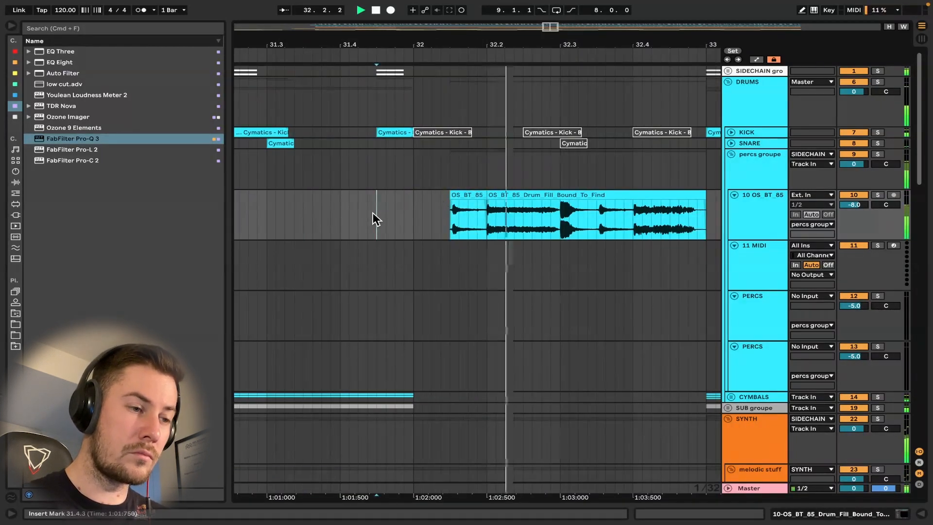
pyautogui.scroll(-4, 373, 214)
pyautogui.scroll(-3, 372, 212)
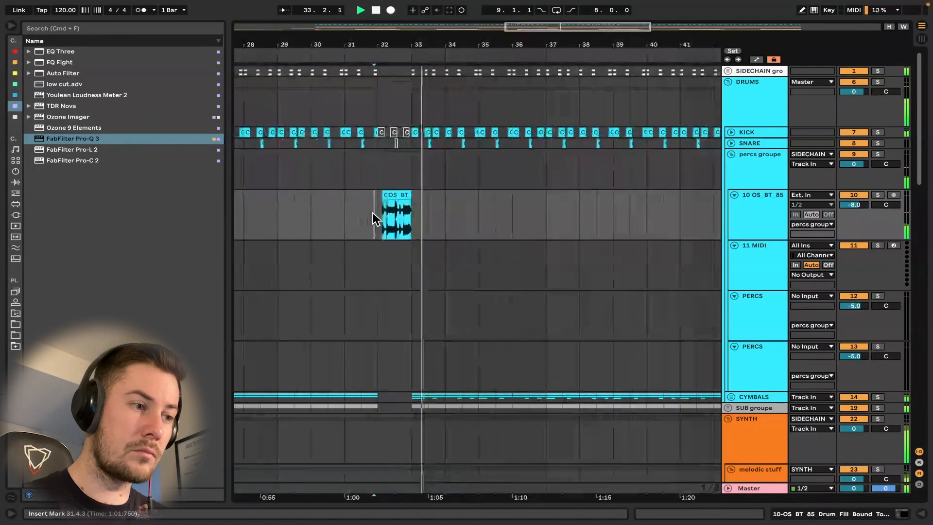
pyautogui.scroll(5, 379, 219)
pyautogui.scroll(-4, 380, 218)
pyautogui.press('space')
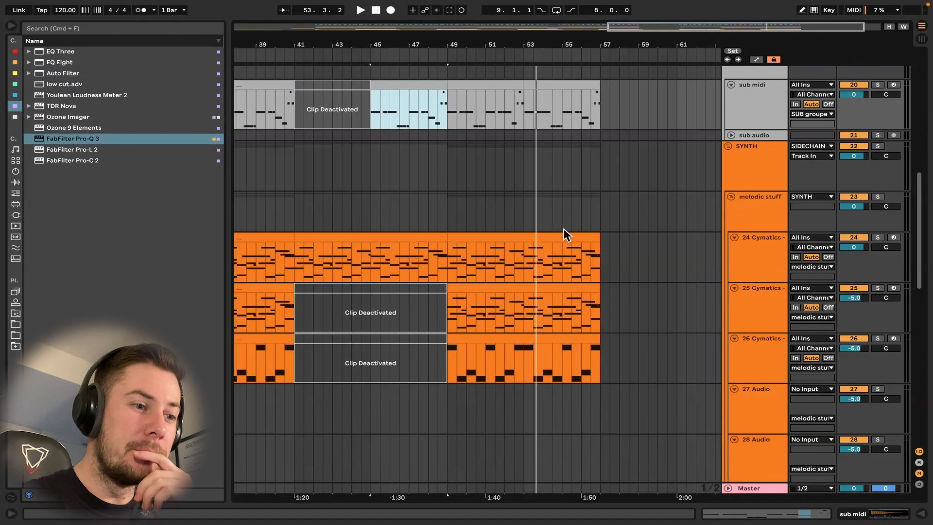
# Step: Duplicate the bar 49 to 57 clips on synth tracks 24, 25 and 26 to bar 57, and play the transition from bar 56
pyautogui.click(555, 236)
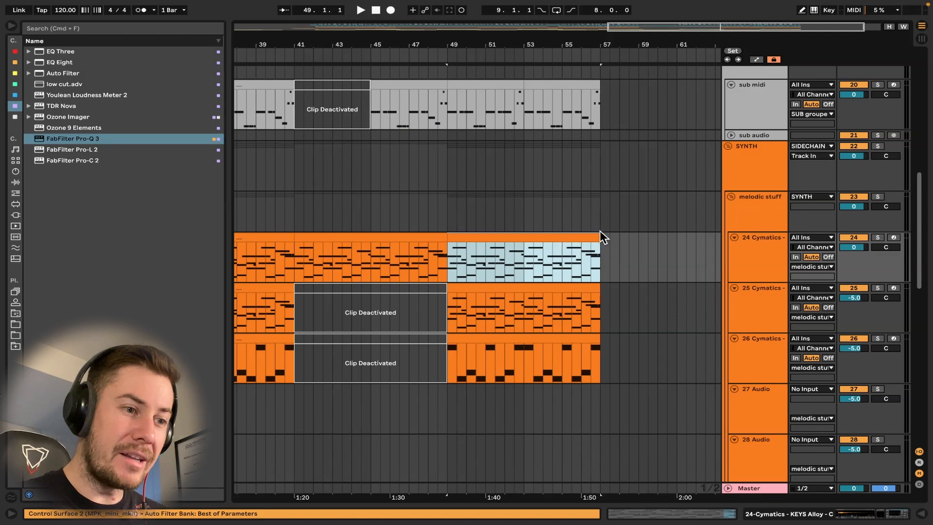
pyautogui.moveTo(600, 237)
pyautogui.mouseDown()
pyautogui.moveTo(524, 279)
pyautogui.moveTo(436, 369)
pyautogui.moveTo(447, 368)
pyautogui.mouseUp()
pyautogui.hotkey('ctrl', 'd')
pyautogui.scroll(-4, 447, 368)
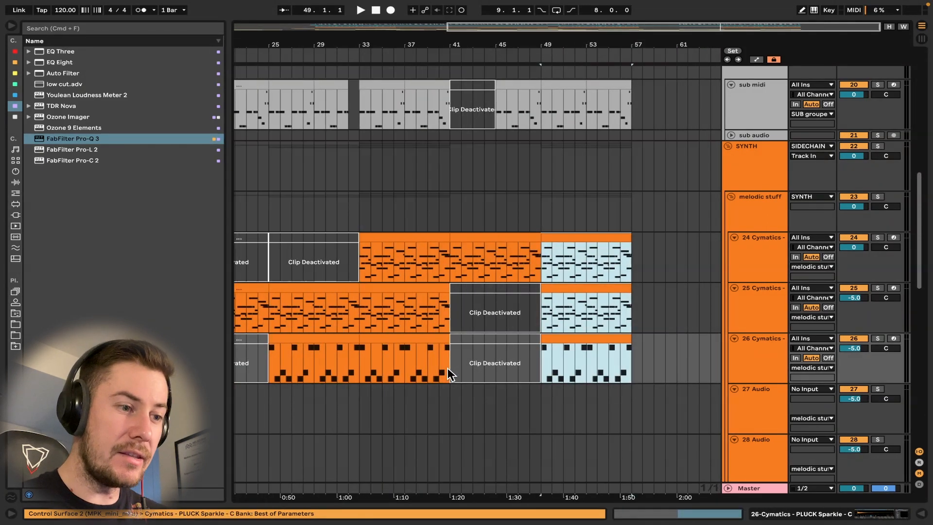
pyautogui.click(526, 207)
pyautogui.press('space')
pyautogui.scroll(5, 526, 206)
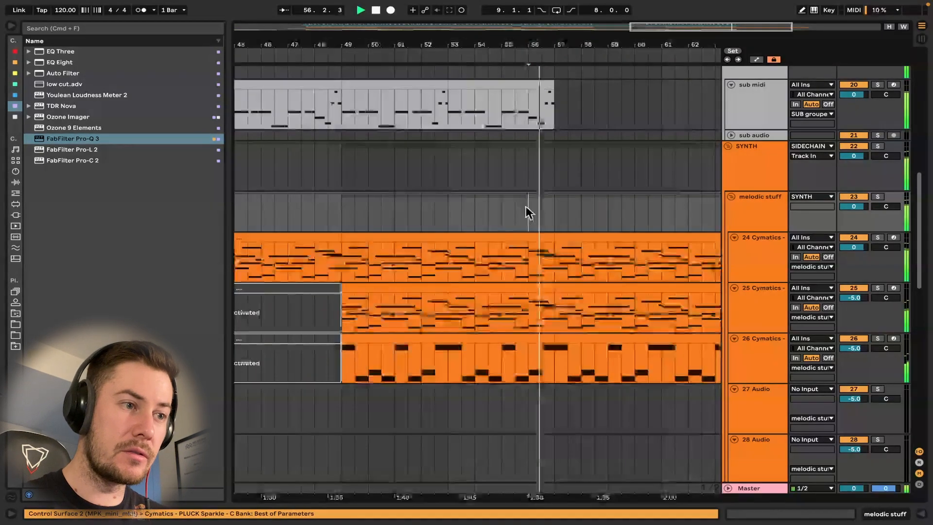
pyautogui.hscroll(4, 526, 206)
pyautogui.scroll(-4, 403, 206)
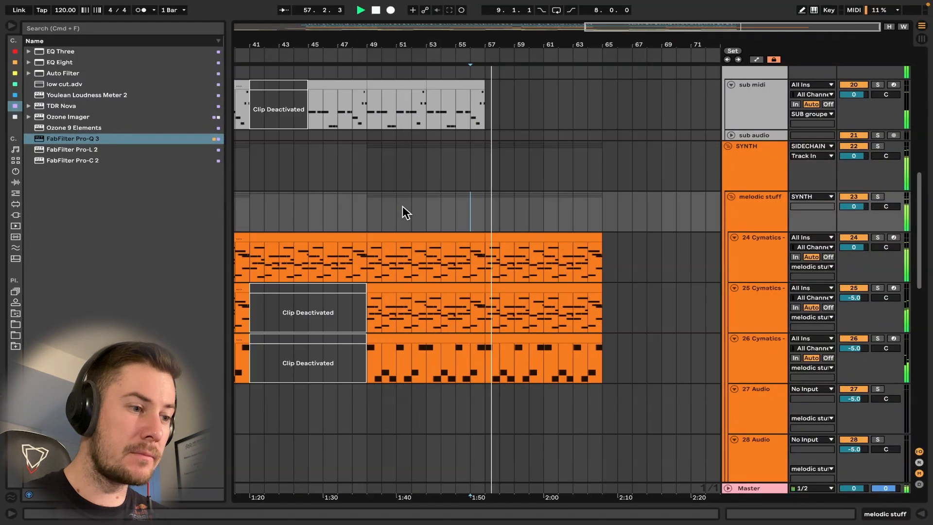
pyautogui.scroll(-1, 509, 193)
# Step: Delete the short final D3 note in the KEYS Alloy clip ending at bar 65, and play the ending from bar 64
pyautogui.scroll(-15, 511, 200)
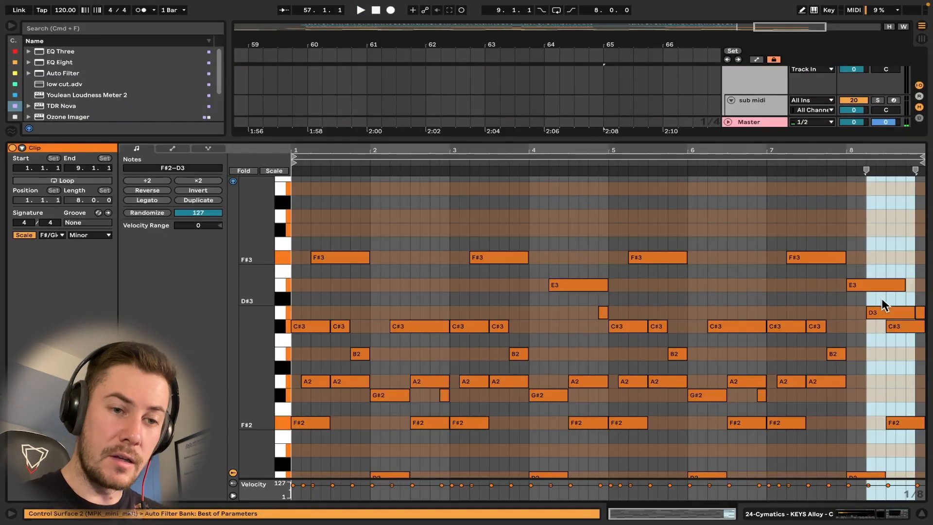
pyautogui.doubleClick(921, 312)
pyautogui.doubleClick(922, 313)
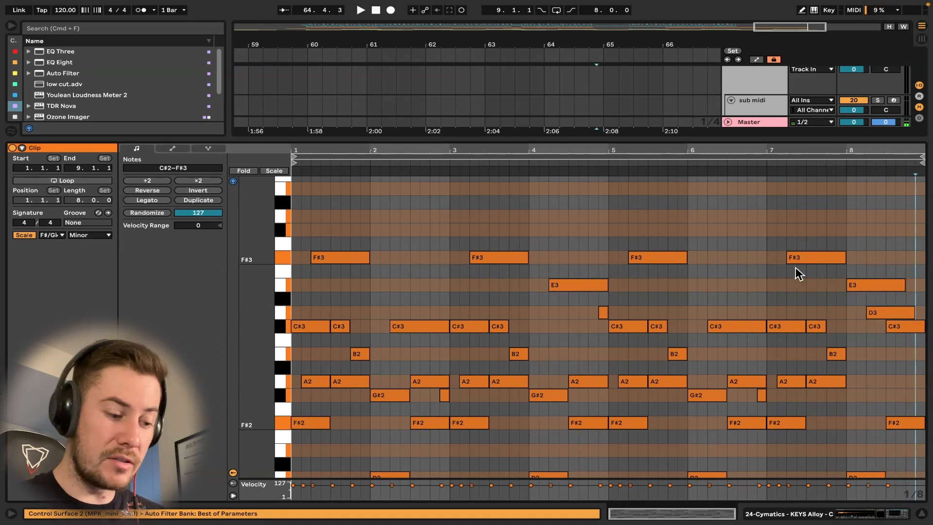
pyautogui.press('super+alt+l')
pyautogui.click(544, 219)
pyautogui.press('space')
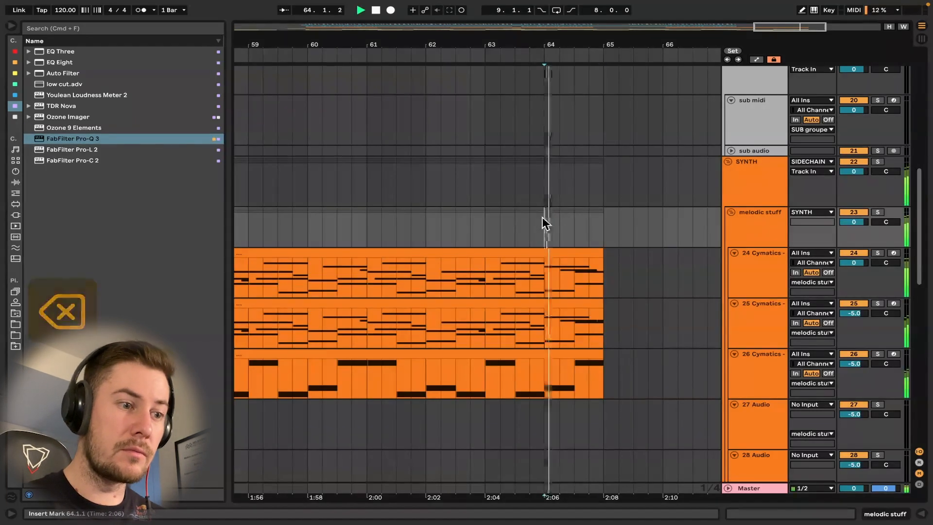
pyautogui.press('-')
pyautogui.scroll(5, 586, 275)
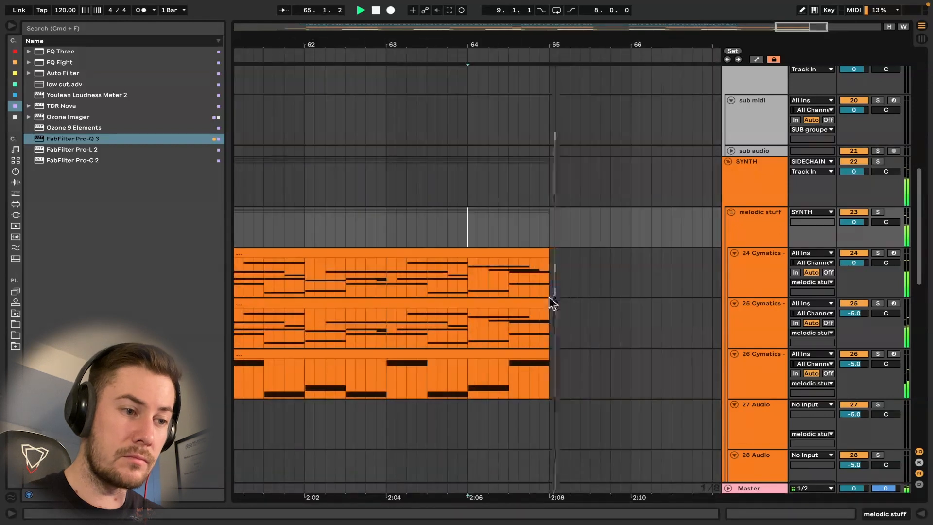
# Step: Delete the short final D3 note in the INSTR Tubular Mallet clip on track 25 ending at bar 65
pyautogui.doubleClick(538, 304)
pyautogui.press('space')
pyautogui.click(919, 208)
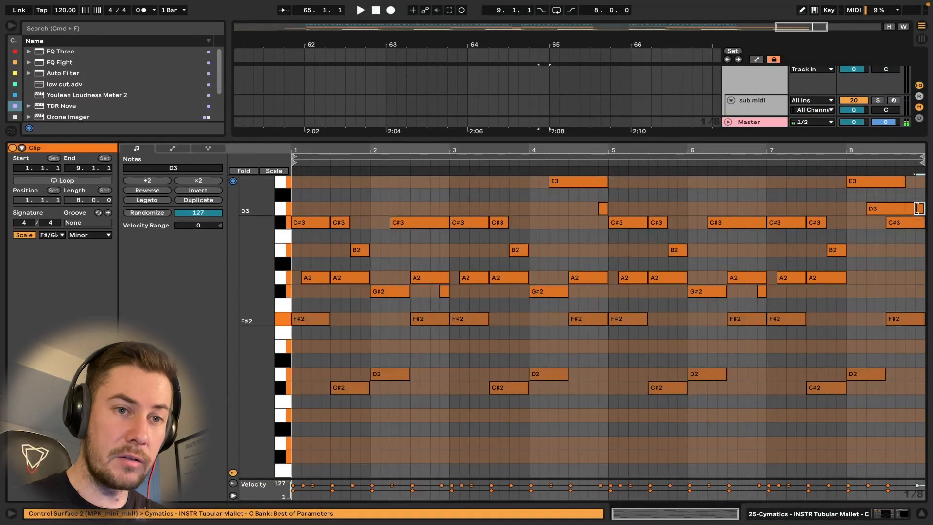
pyautogui.press('Delete')
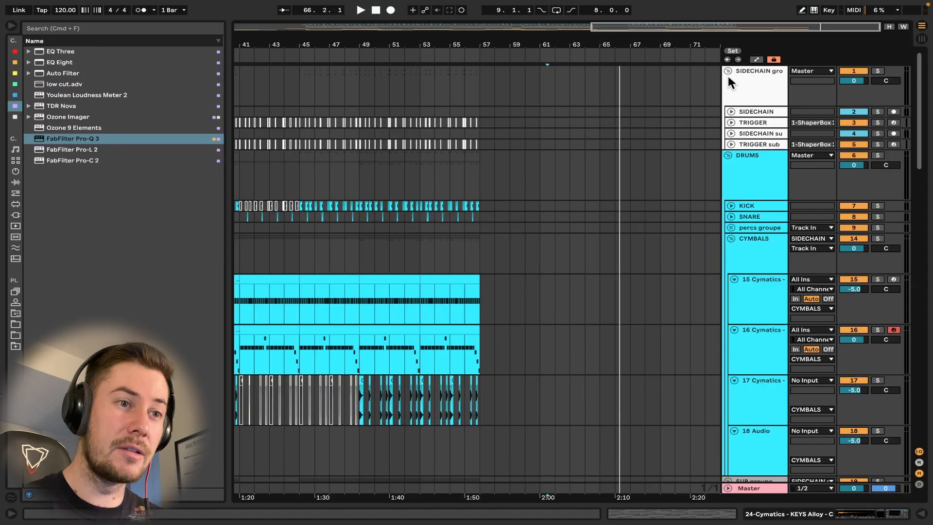
# Step: Fold the SIDECHAIN, DRUMS, SUB, SYNTH, VOCALS and FX groups and narrow the browser to widen the arrangement
pyautogui.click(727, 71)
pyautogui.click(727, 81)
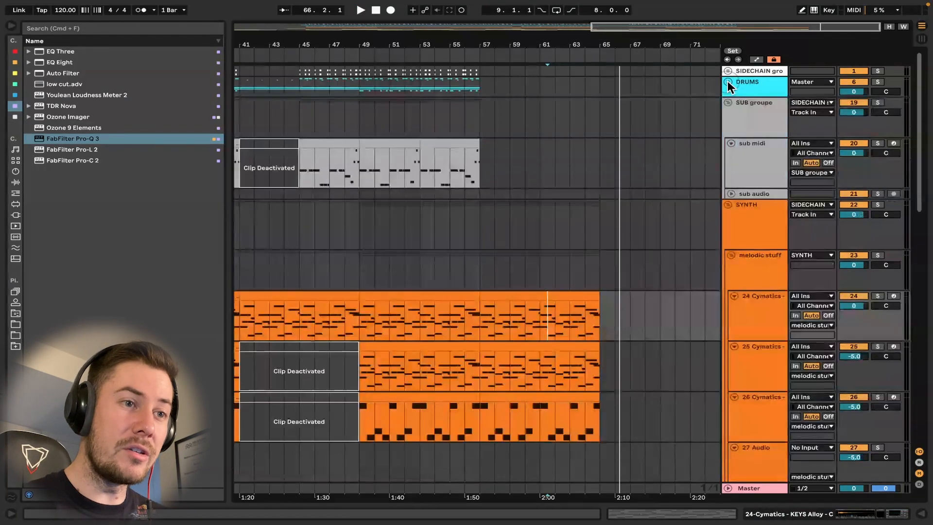
pyautogui.click(729, 102)
pyautogui.scroll(-5, 480, 173)
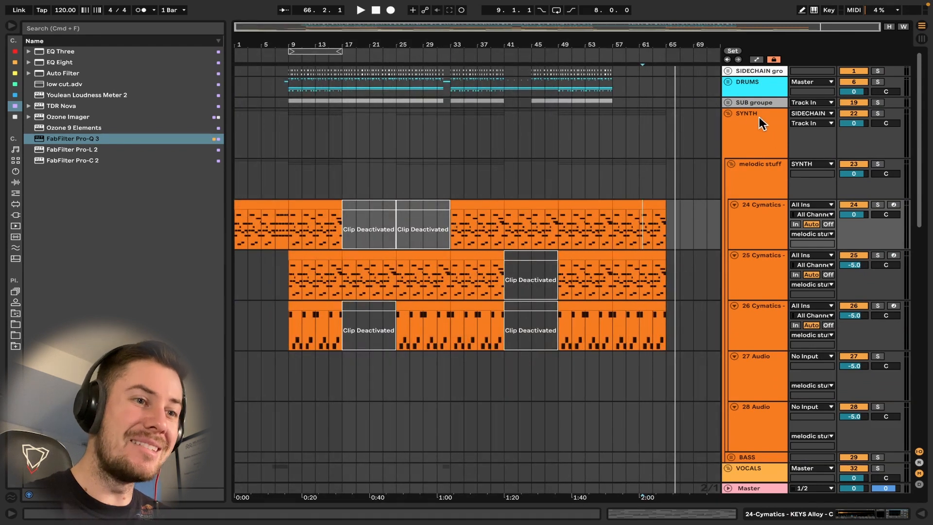
pyautogui.click(729, 113)
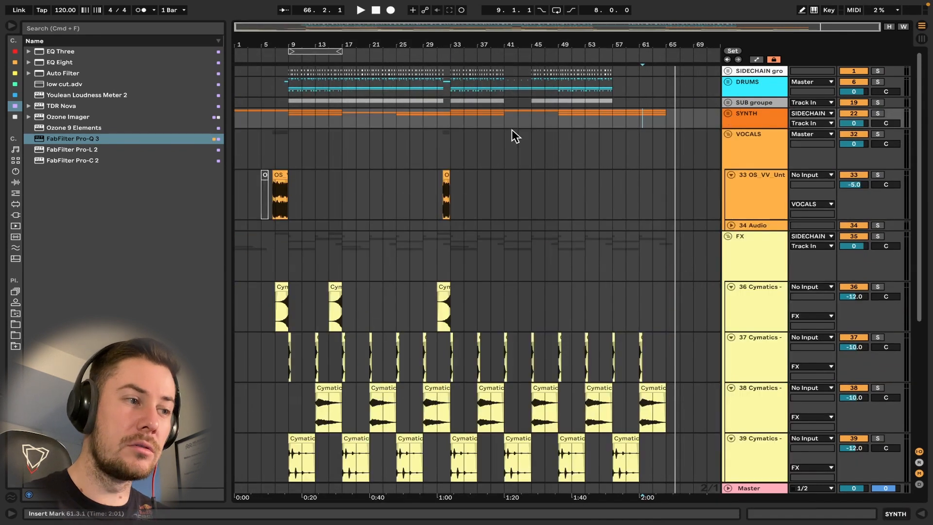
pyautogui.click(727, 134)
pyautogui.click(728, 145)
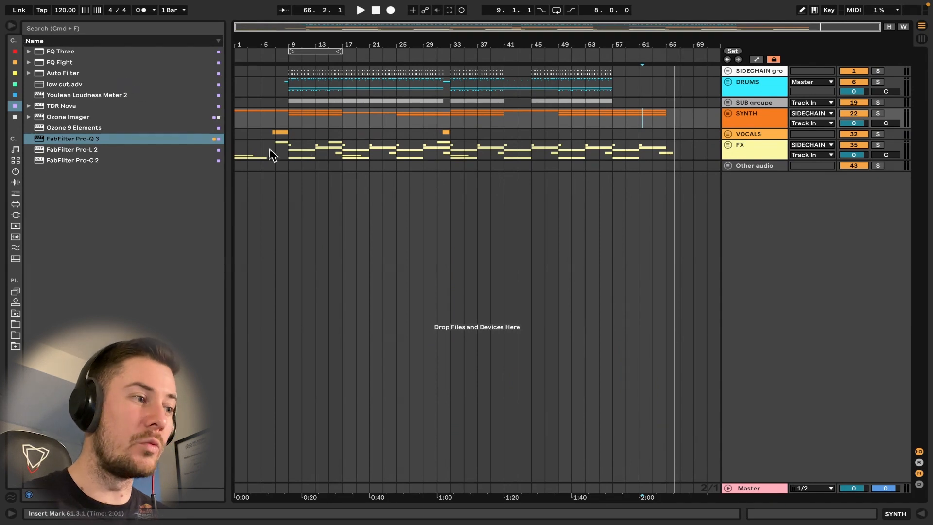
pyautogui.moveTo(225, 125); pyautogui.dragTo(157, 127)
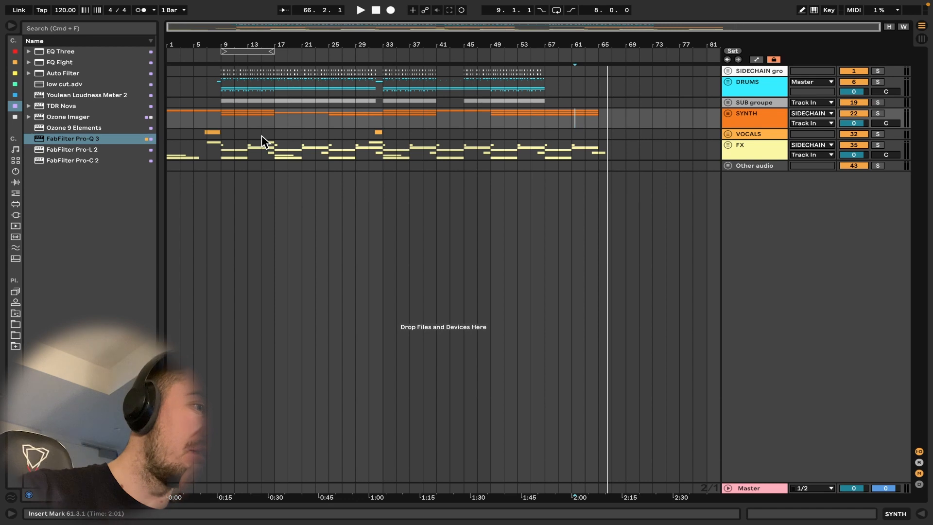
# Step: Unfold the DRUMS group and fold its CYMBALS subgroup
pyautogui.click(727, 82)
pyautogui.click(726, 82)
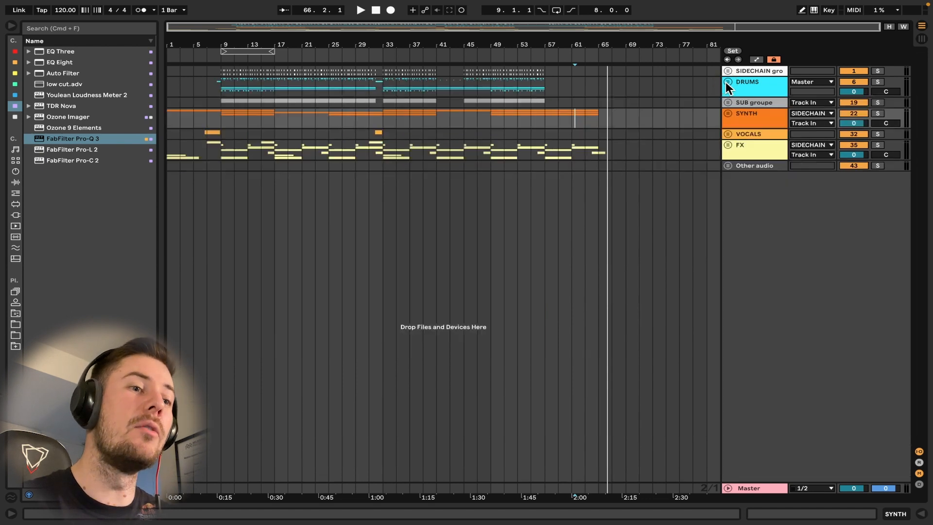
pyautogui.click(728, 82)
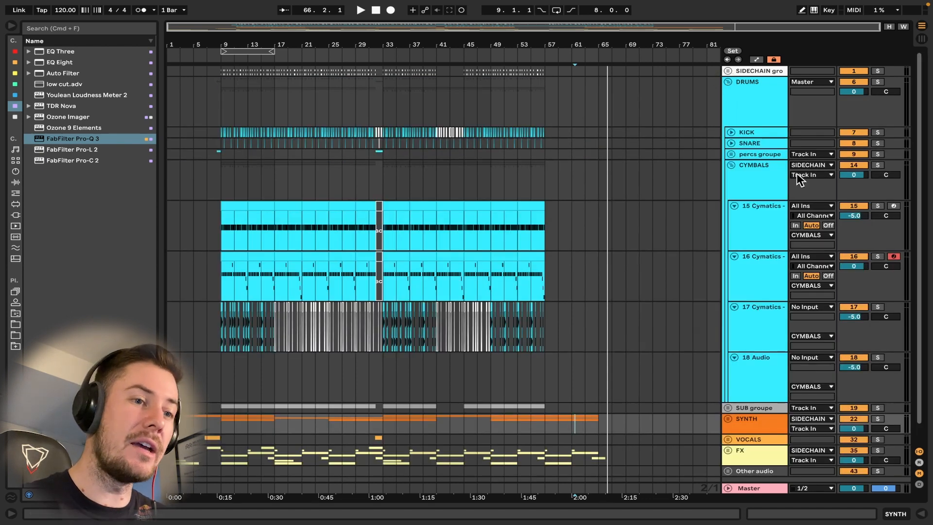
pyautogui.click(731, 164)
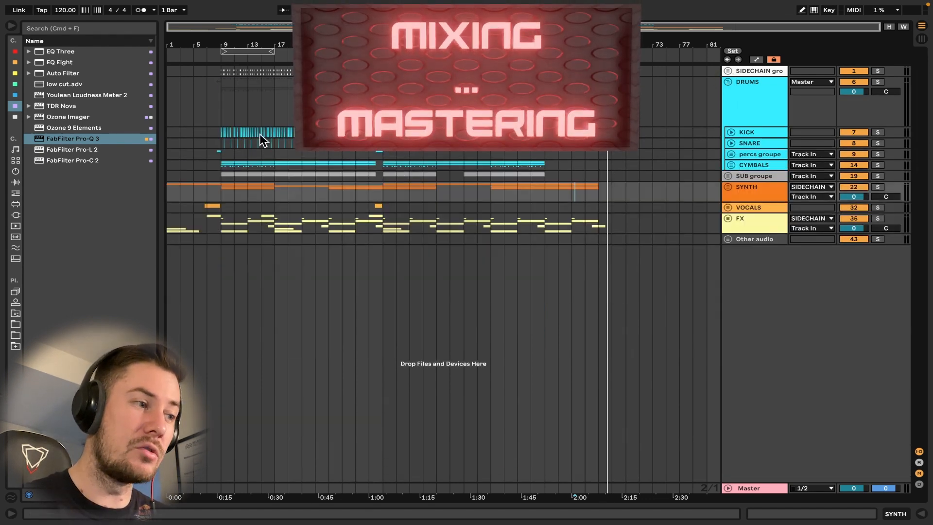
# Step: Solo the drum tracks using a selection over bars 9 to 17 and play them from bar 9
pyautogui.scroll(3, 259, 133)
pyautogui.hscroll(-3, 259, 133)
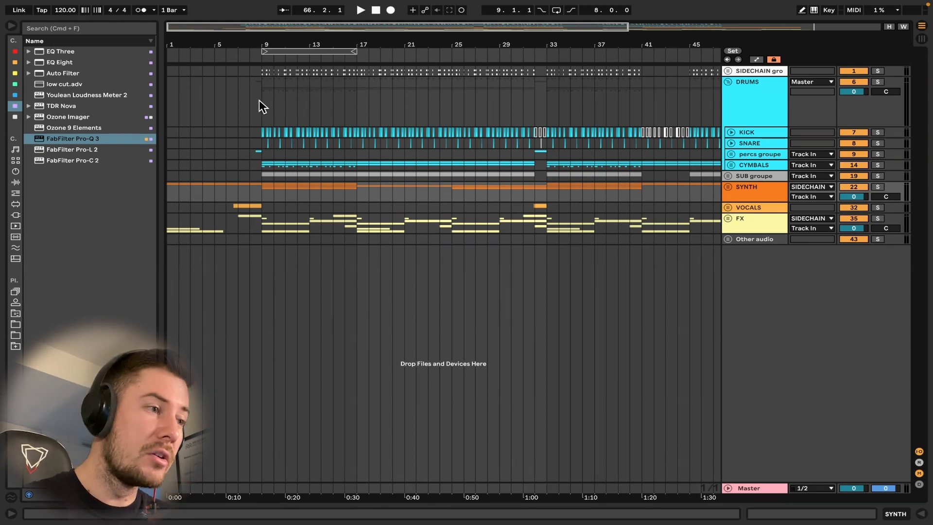
pyautogui.moveTo(259, 100); pyautogui.dragTo(354, 159)
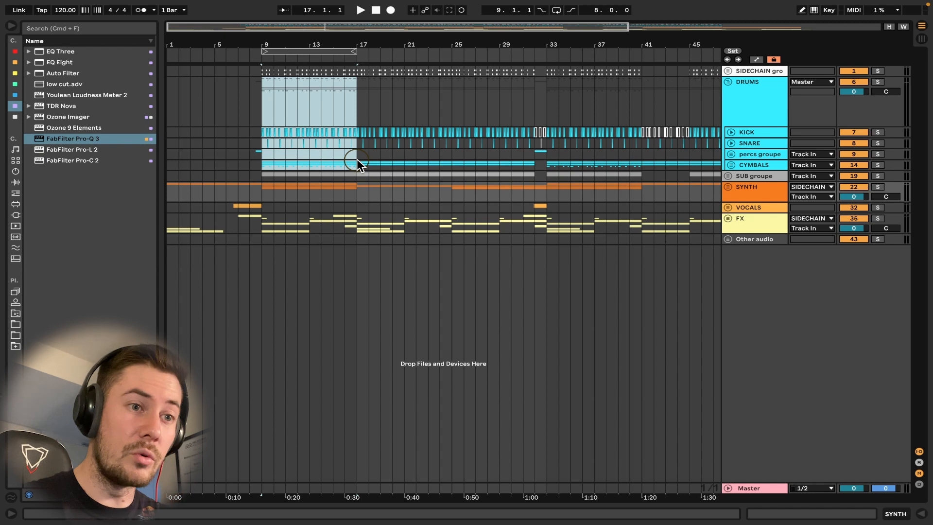
pyautogui.moveTo(357, 159); pyautogui.dragTo(356, 159)
pyautogui.press('s')
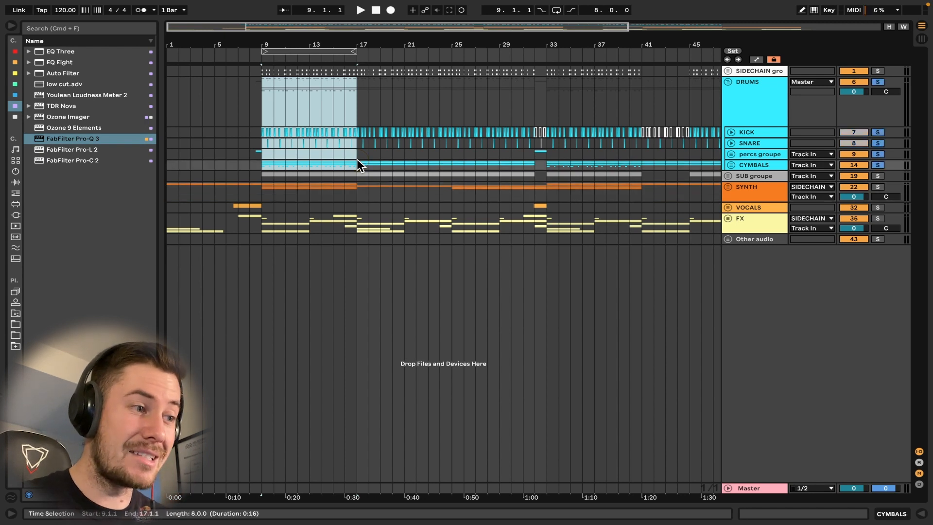
pyautogui.press('space')
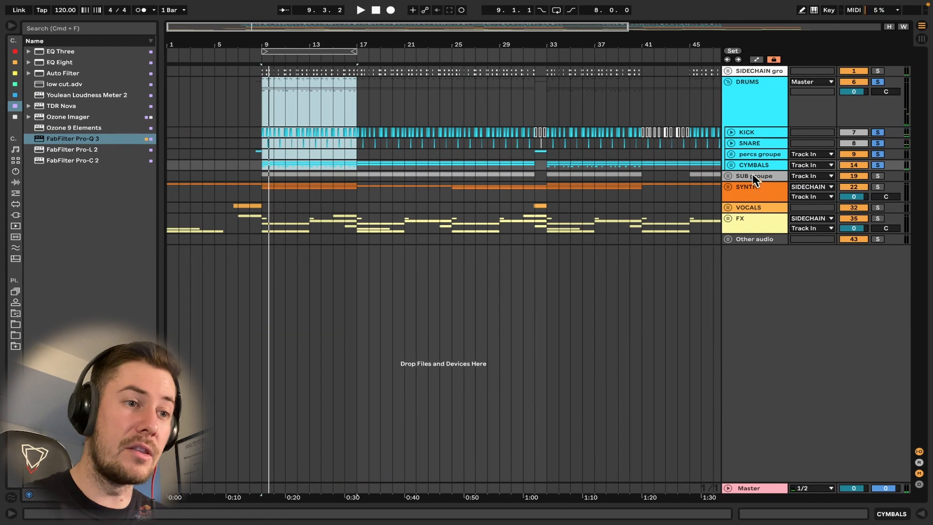
pyautogui.press('space')
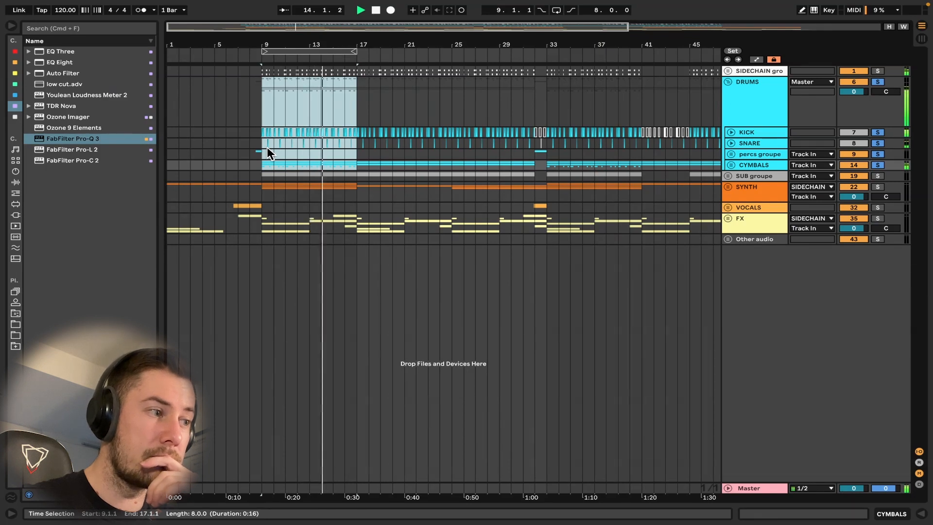
pyautogui.press('space')
# Step: Solo the SUB group together with the drum tracks and play them from bar 9
pyautogui.click(260, 132)
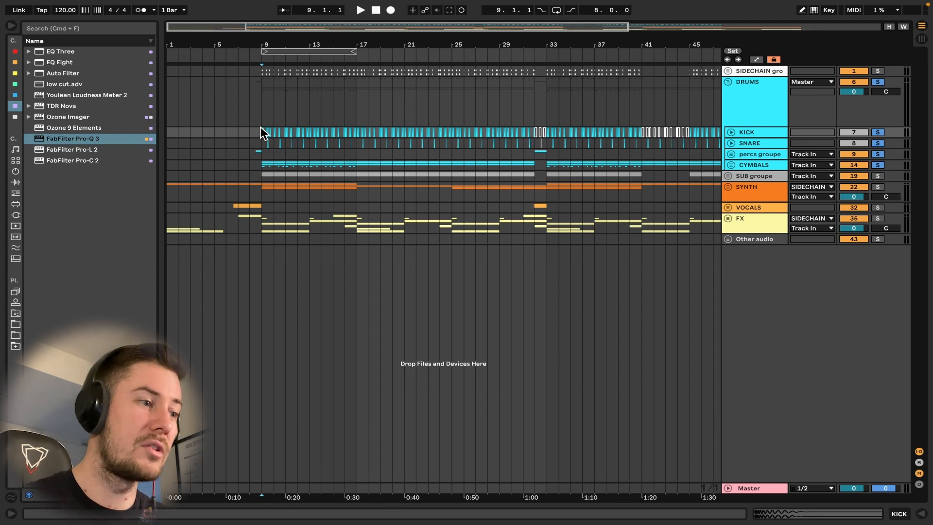
pyautogui.moveTo(261, 131); pyautogui.dragTo(356, 180)
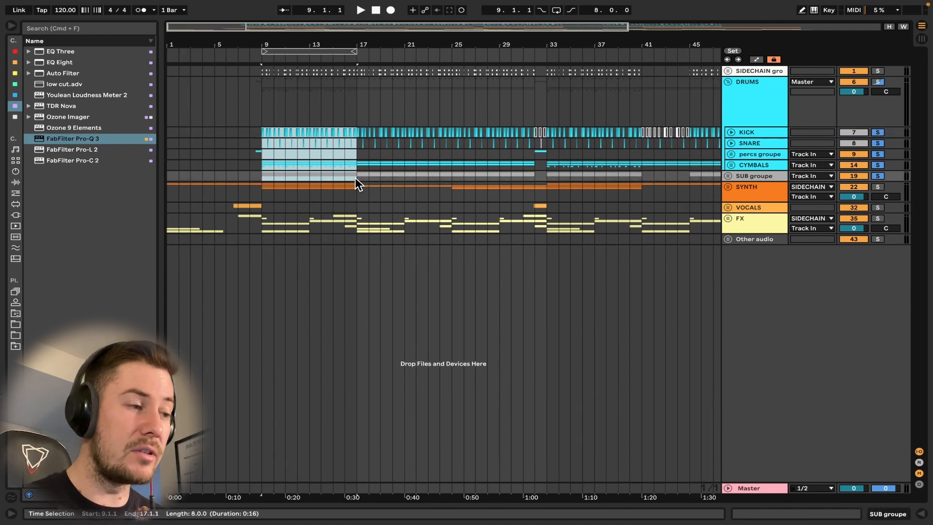
pyautogui.press('space')
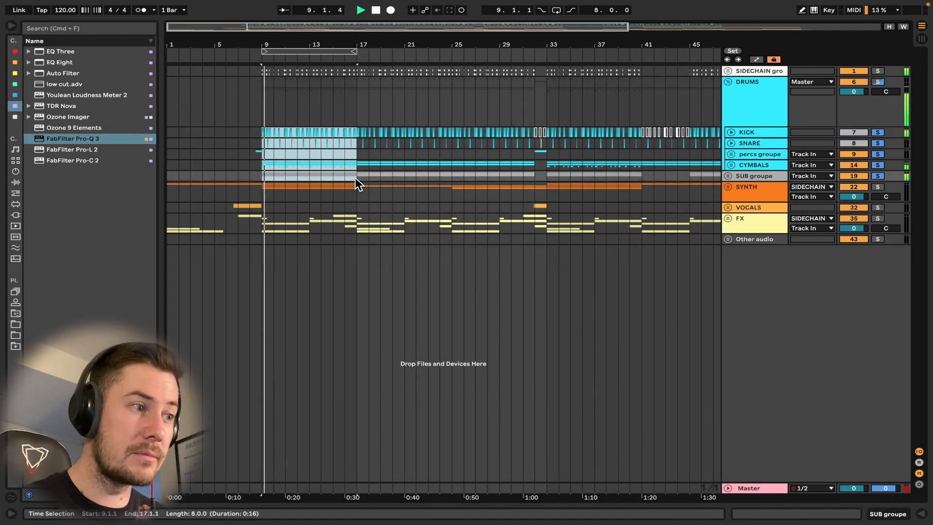
# Step: Add a Utility effect after the instrument on the sub midi track and switch it to Mono
pyautogui.click(729, 176)
pyautogui.click(745, 211)
pyautogui.doubleClick(748, 227)
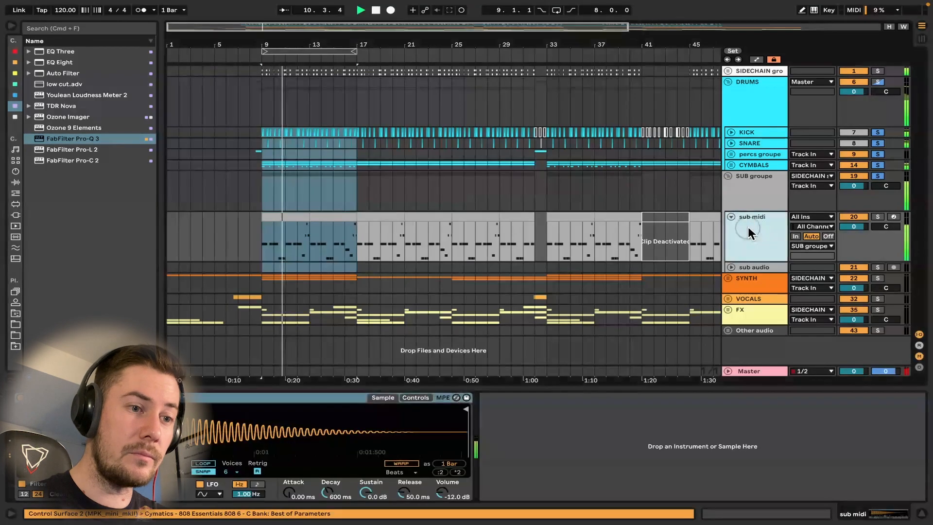
pyautogui.click(16, 182)
pyautogui.click(29, 127)
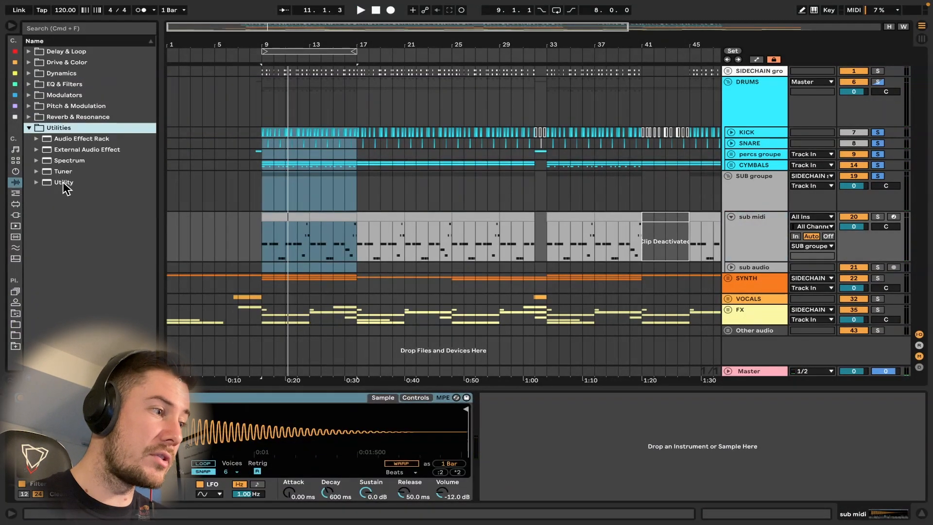
pyautogui.moveTo(64, 182); pyautogui.dragTo(534, 438)
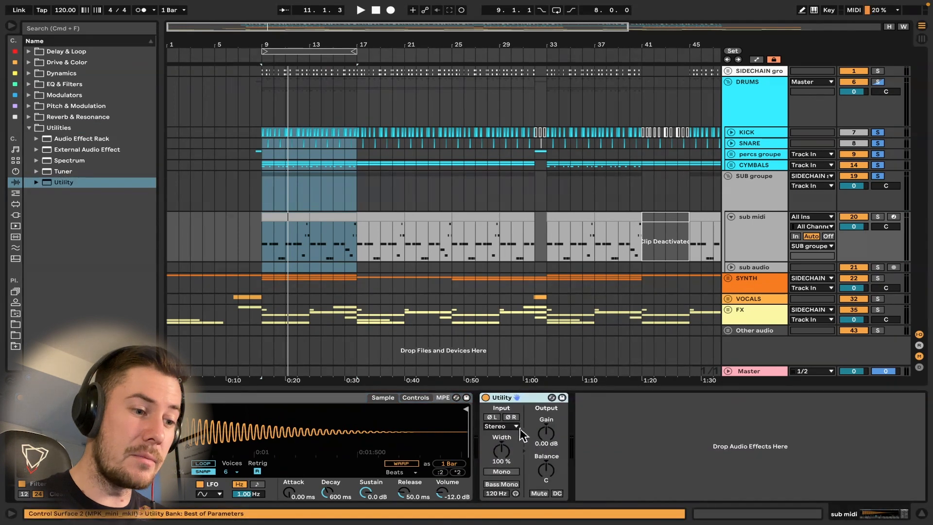
pyautogui.click(497, 472)
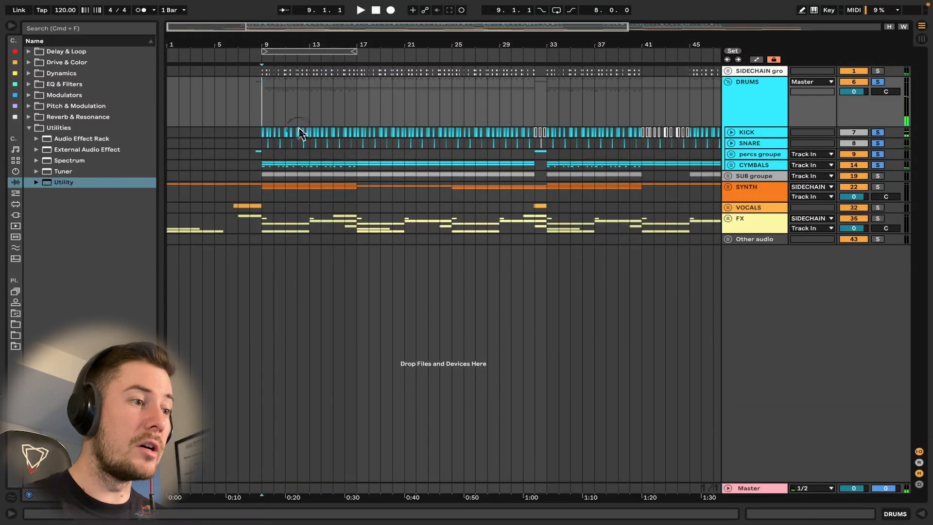
# Step: Solo the SYNTH group alongside the drum tracks and play them together from bar 9
pyautogui.moveTo(300, 132); pyautogui.dragTo(358, 163)
pyautogui.press('s')
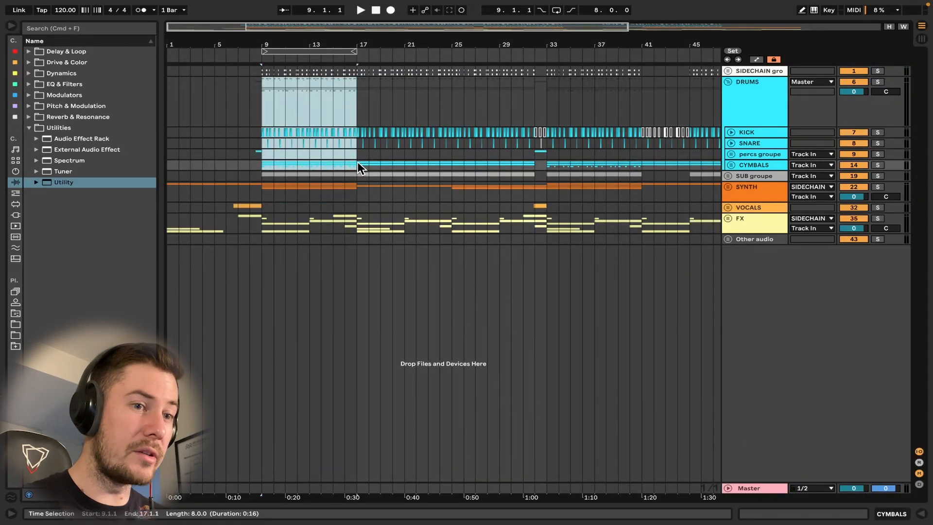
pyautogui.press('s')
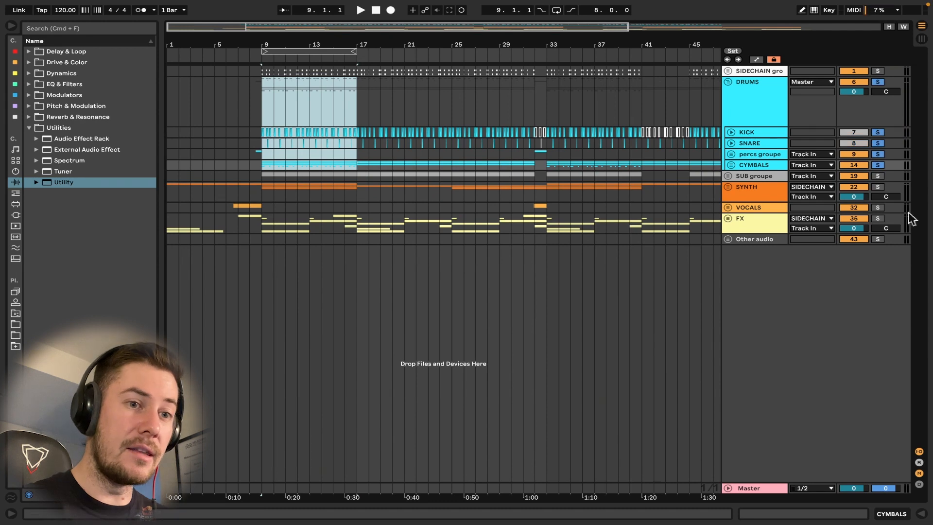
pyautogui.click(878, 187)
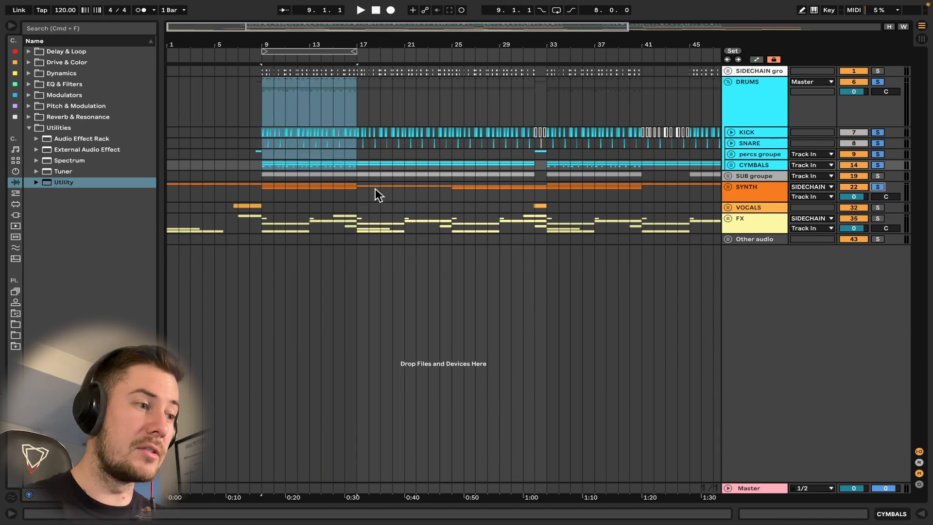
pyautogui.press('space')
pyautogui.scroll(-2, 378, 195)
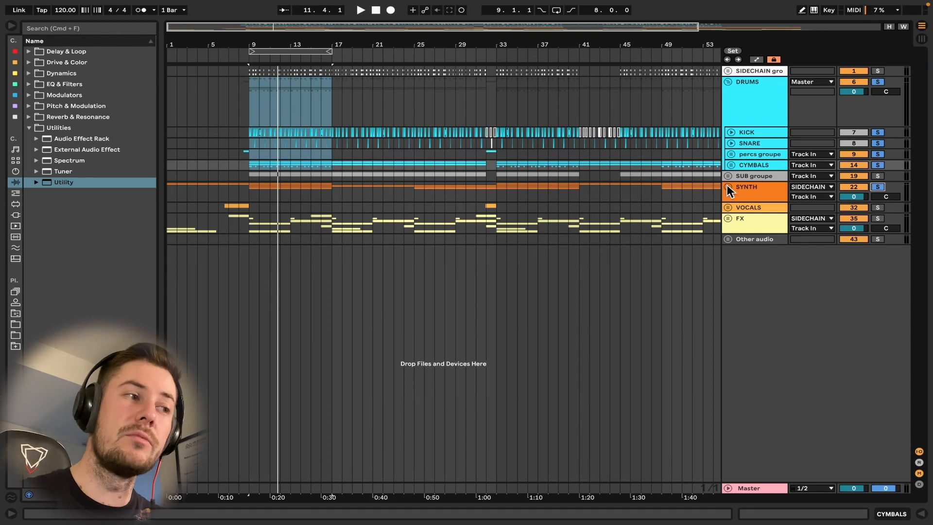
pyautogui.press('space')
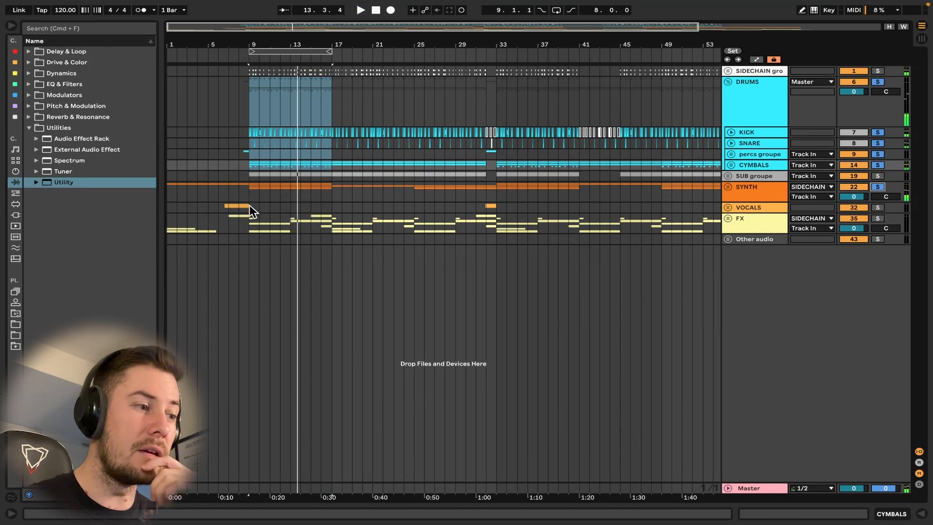
pyautogui.moveTo(249, 182); pyautogui.dragTo(331, 228)
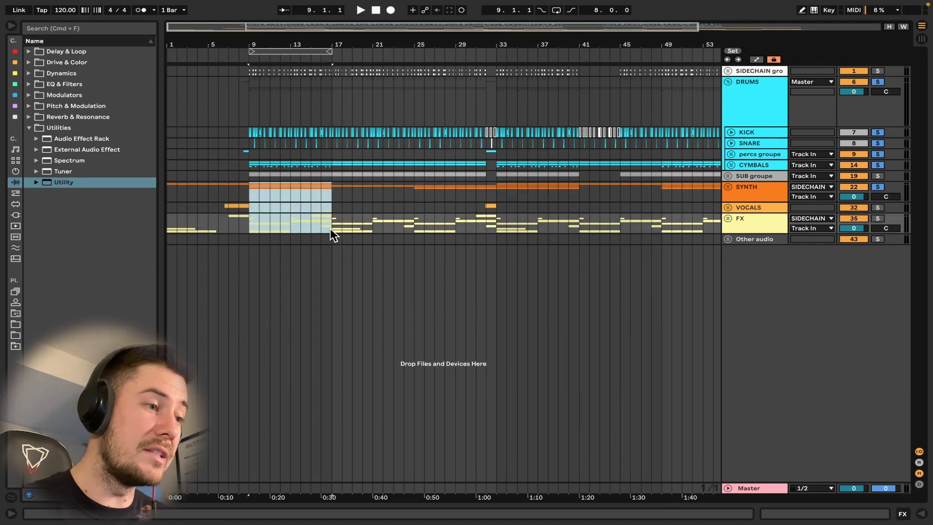
pyautogui.press('space')
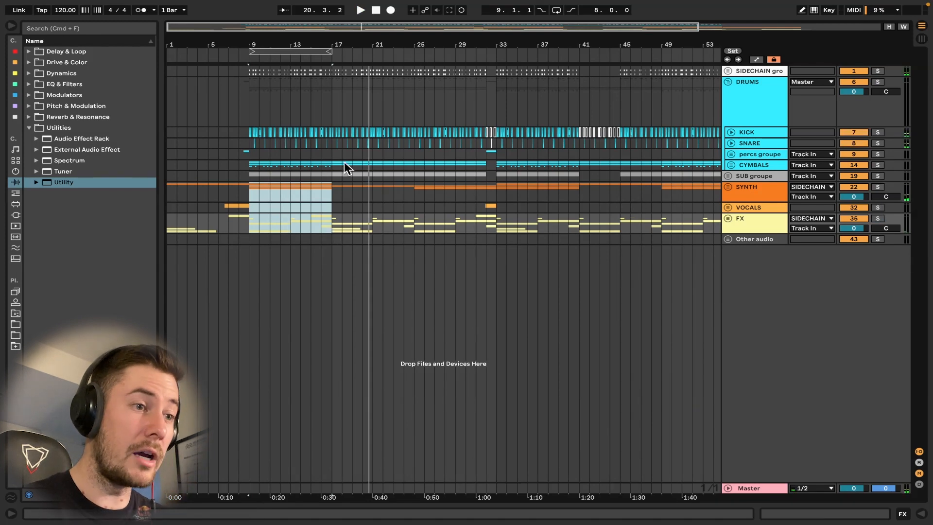
# Step: Clear the solos and fold the DRUMS group
pyautogui.click(728, 82)
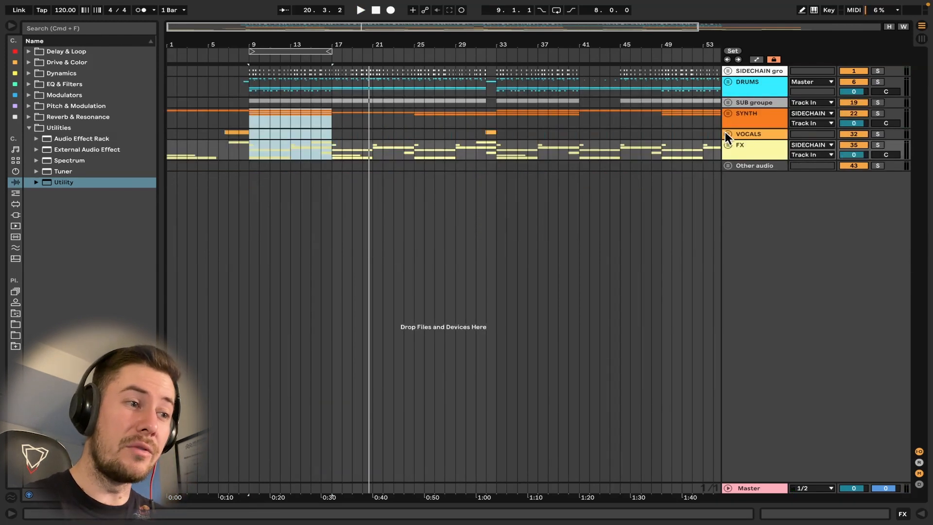
pyautogui.press('-')
pyautogui.scroll(5, 226, 142)
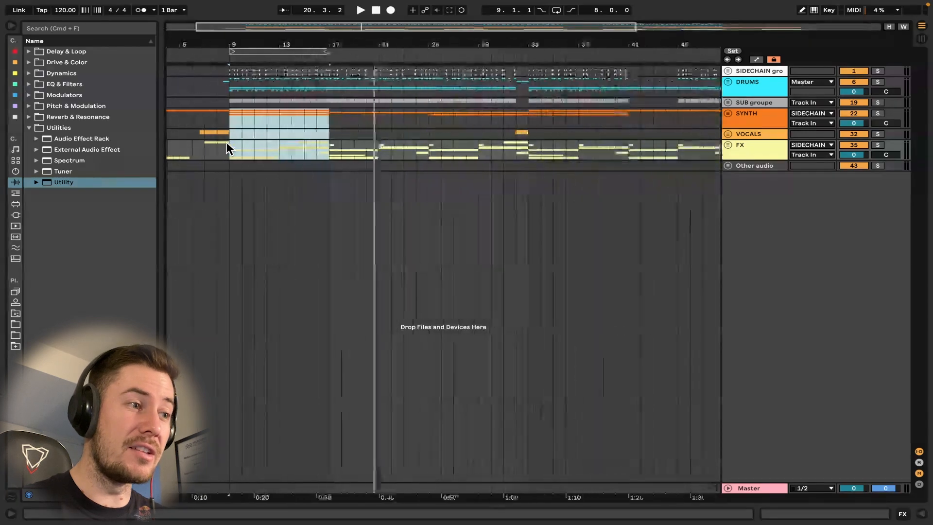
pyautogui.scroll(-4, 226, 142)
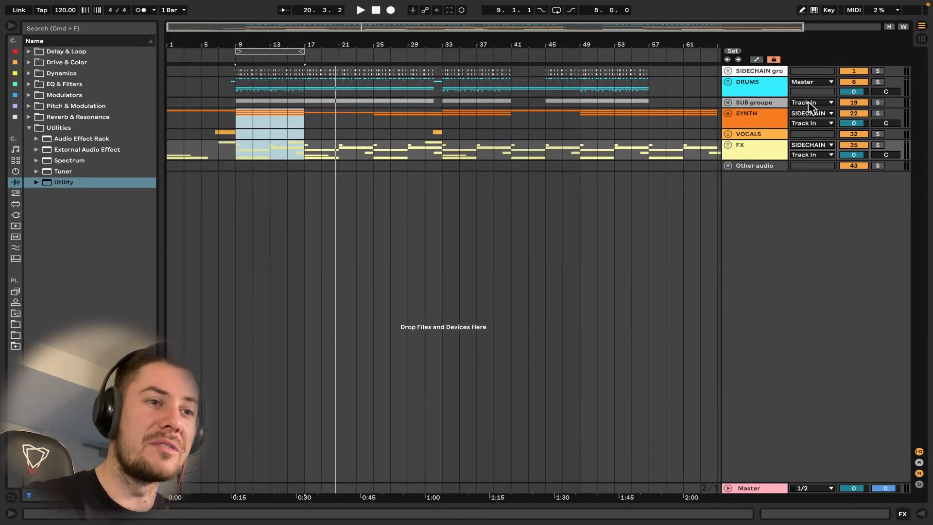
# Step: Open the Master track's device chain, unfold the track and play the full mix from bar 9
pyautogui.doubleClick(728, 487)
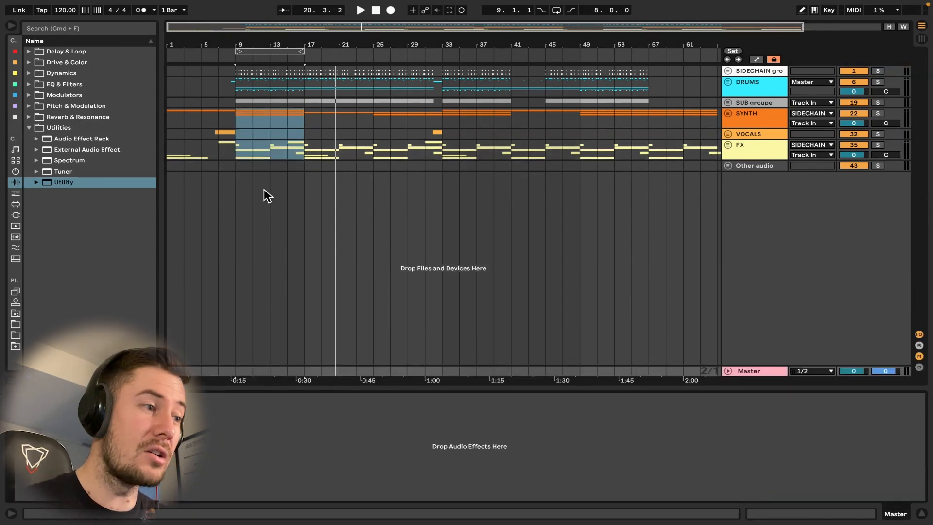
pyautogui.scroll(-2, 266, 195)
pyautogui.click(728, 372)
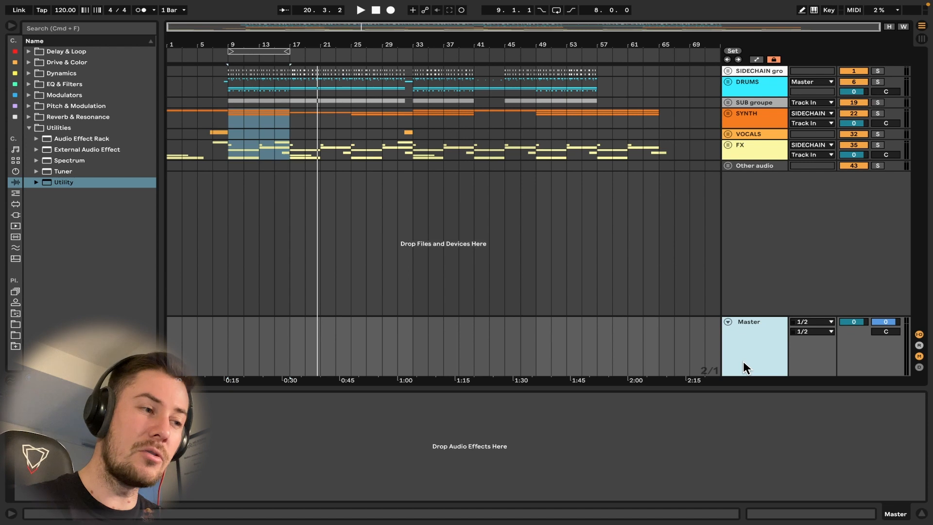
pyautogui.press('space')
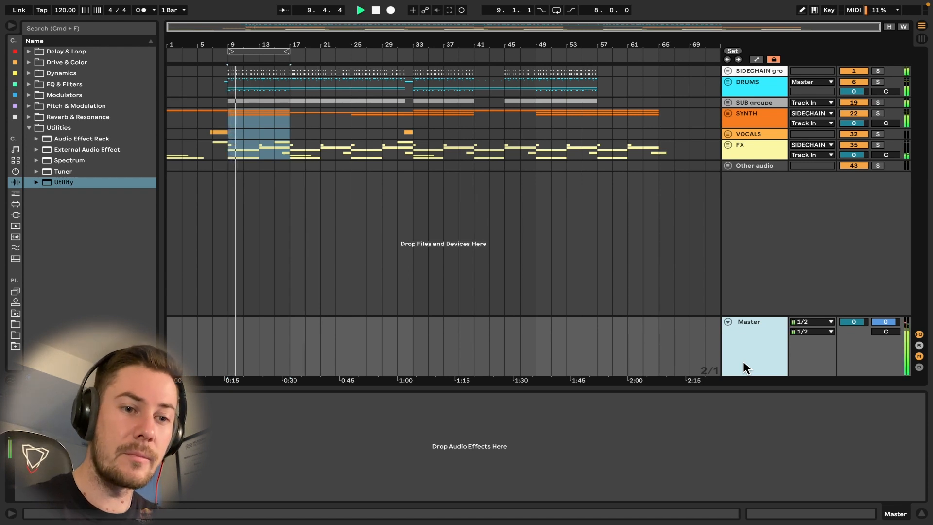
pyautogui.press('space')
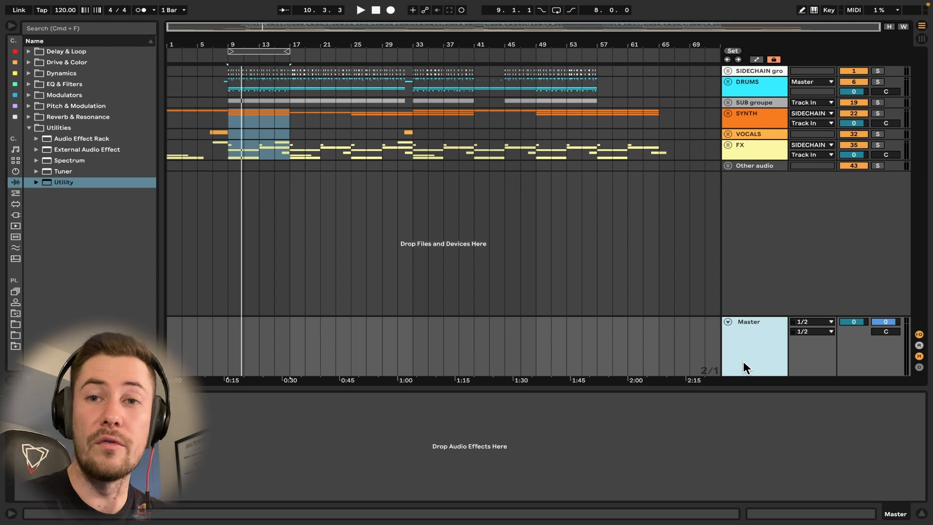
pyautogui.press('space')
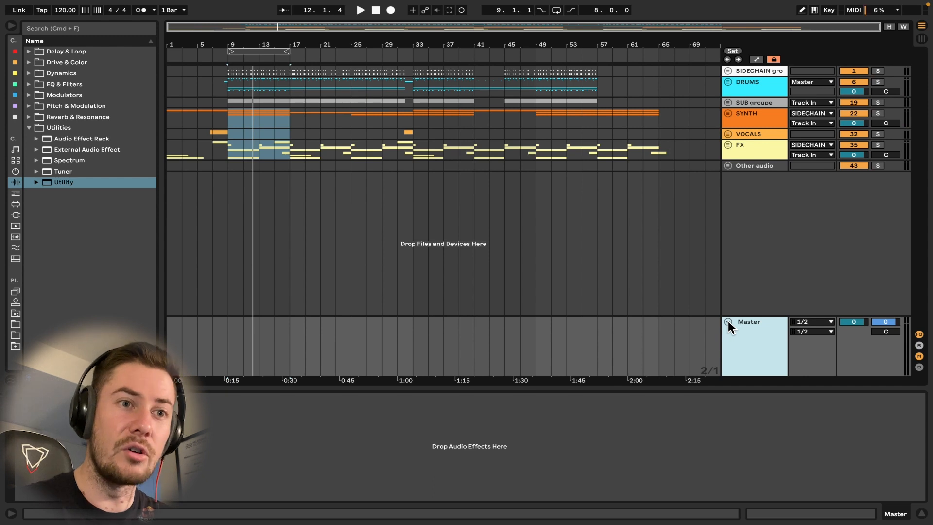
# Step: Colour the Master track pink and play the mix in Session View to check its levels, ending back in Arrangement View
pyautogui.press('space')
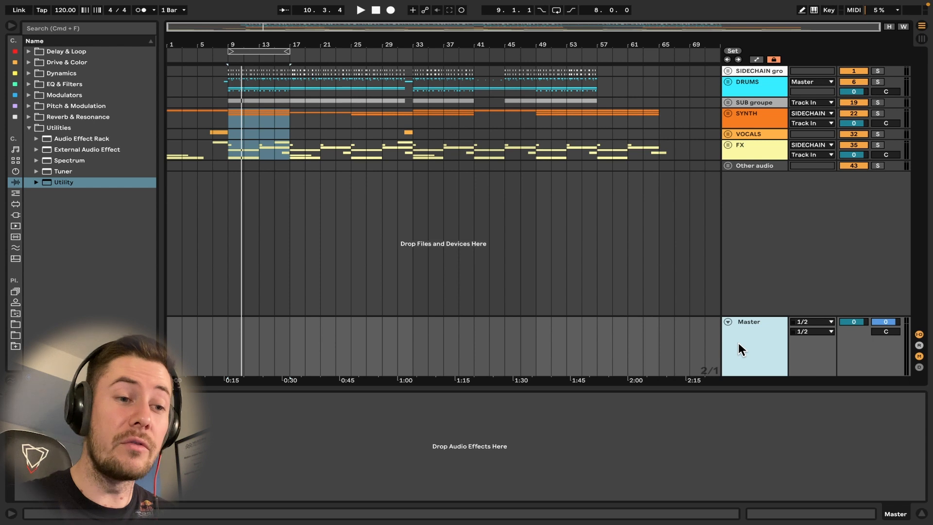
pyautogui.click(739, 343)
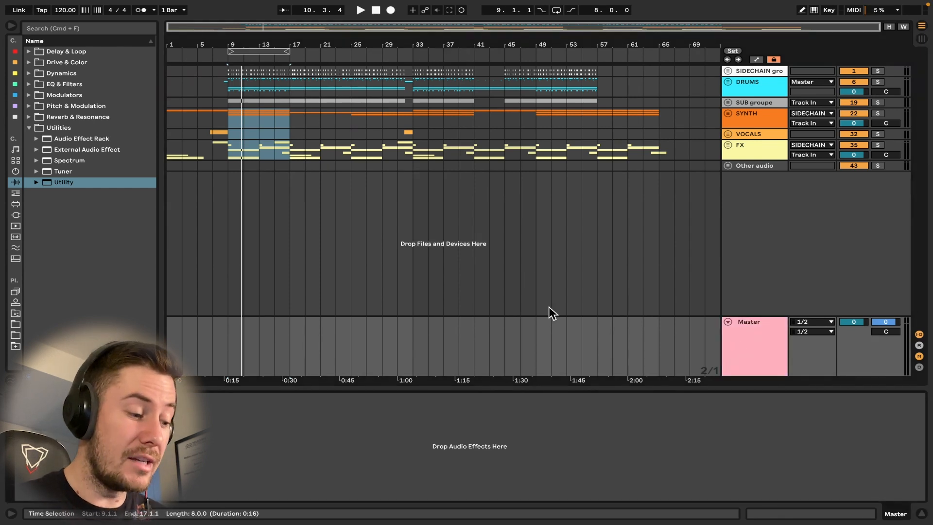
pyautogui.press('Tab')
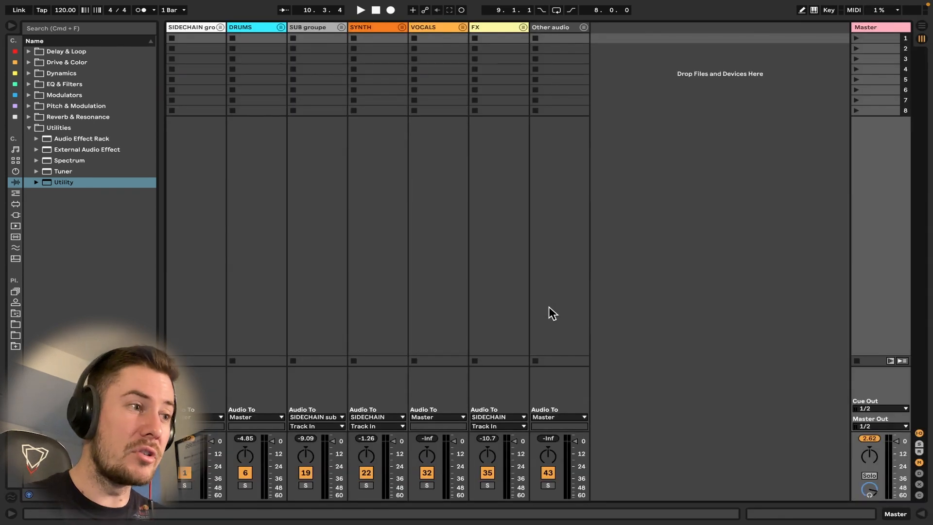
pyautogui.press('space')
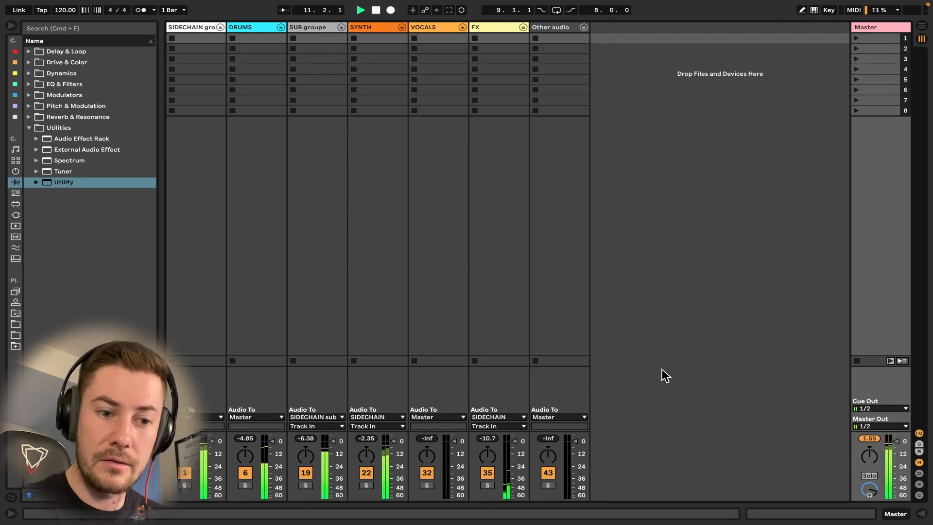
pyautogui.press('space')
pyautogui.press('Tab')
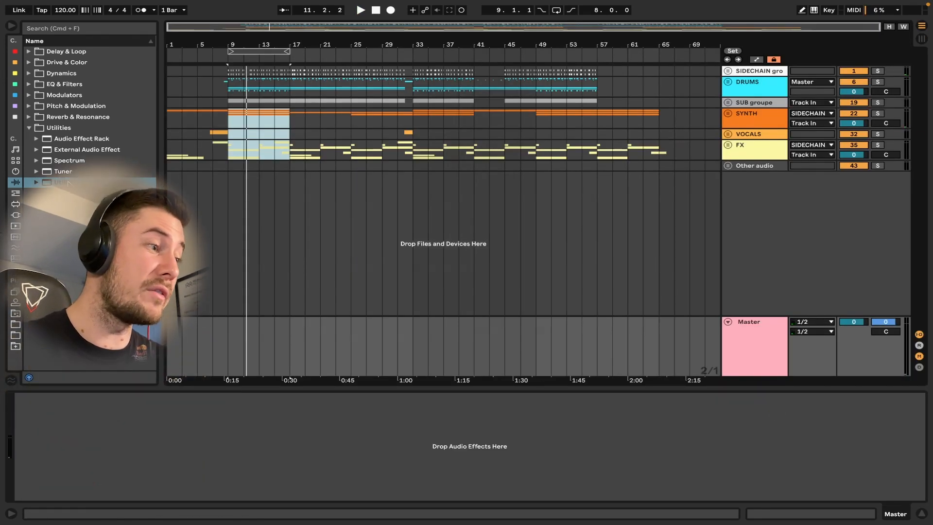
# Step: Add a Utility effect to the Master track, set its gain to -5 dB and play the mix briefly
pyautogui.moveTo(63, 183); pyautogui.dragTo(72, 427)
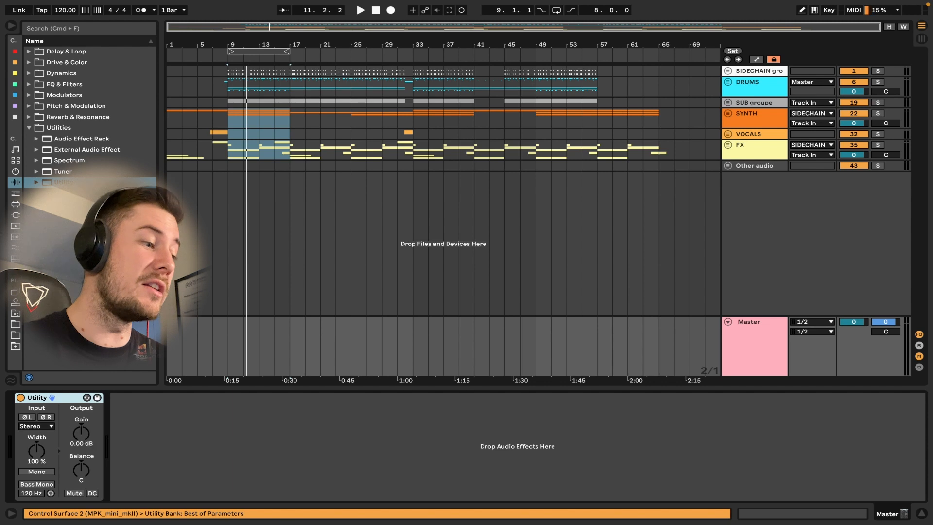
pyautogui.click(85, 442)
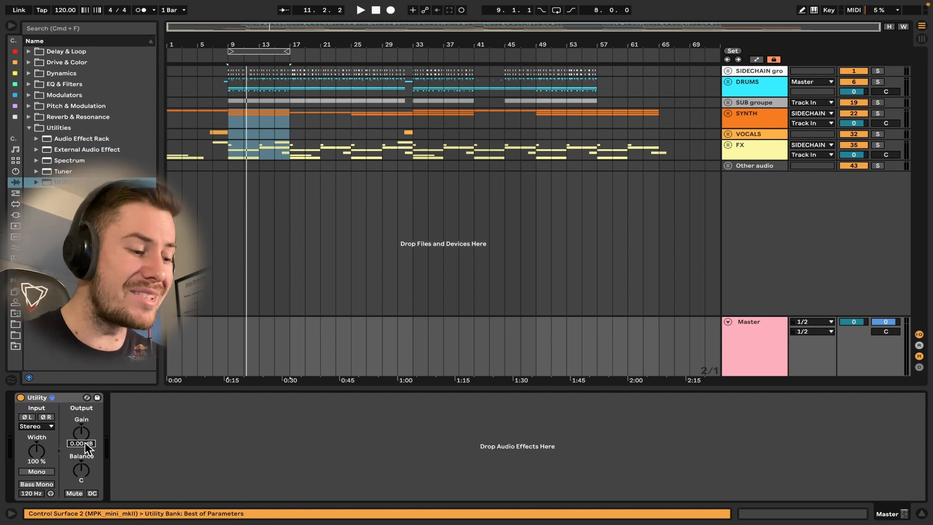
pyautogui.write('-5')
pyautogui.press('Return')
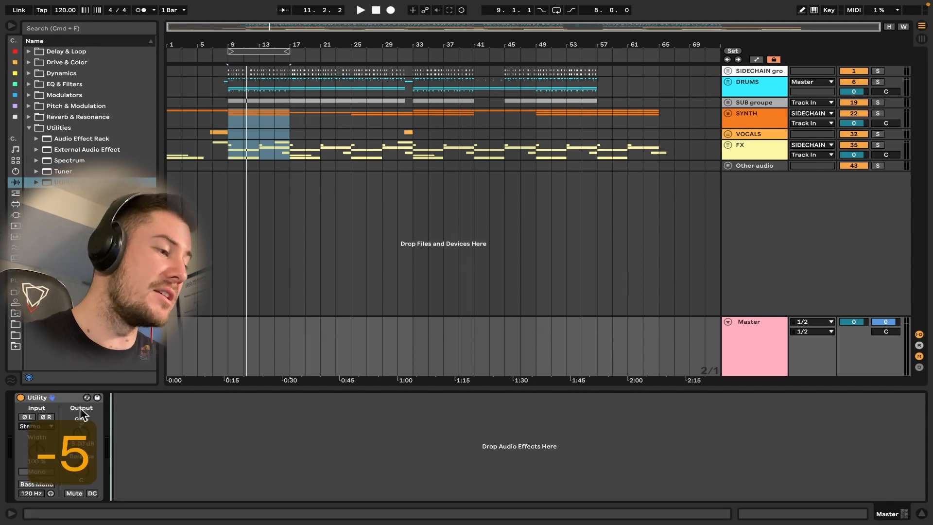
pyautogui.press('space')
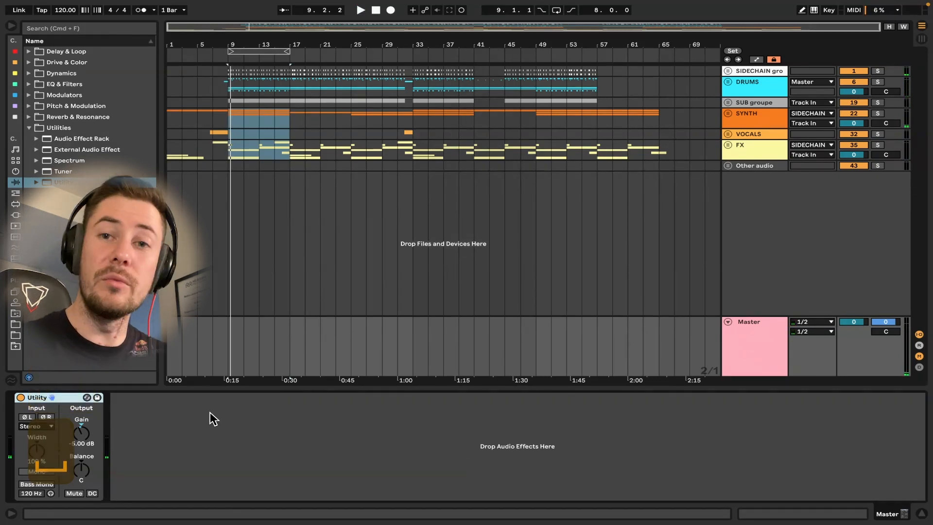
# Step: Add FabFilter Pro-Q 3 after the Utility on the Master track and create a low cut band at about 69 Hz
pyautogui.click(31, 128)
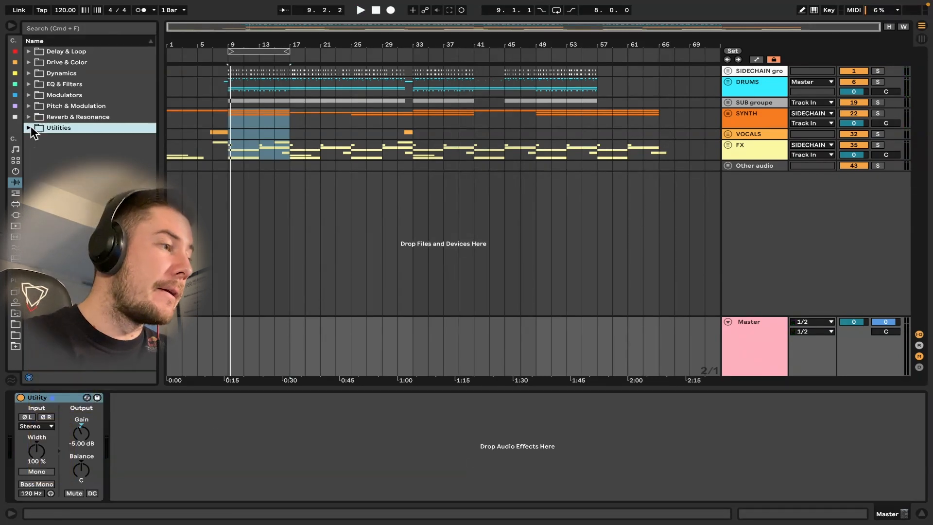
pyautogui.click(14, 106)
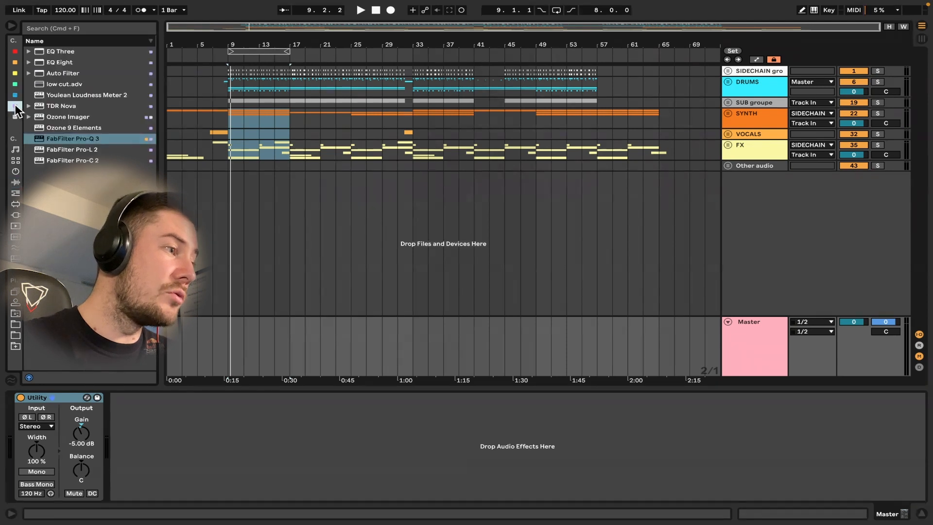
pyautogui.doubleClick(65, 140)
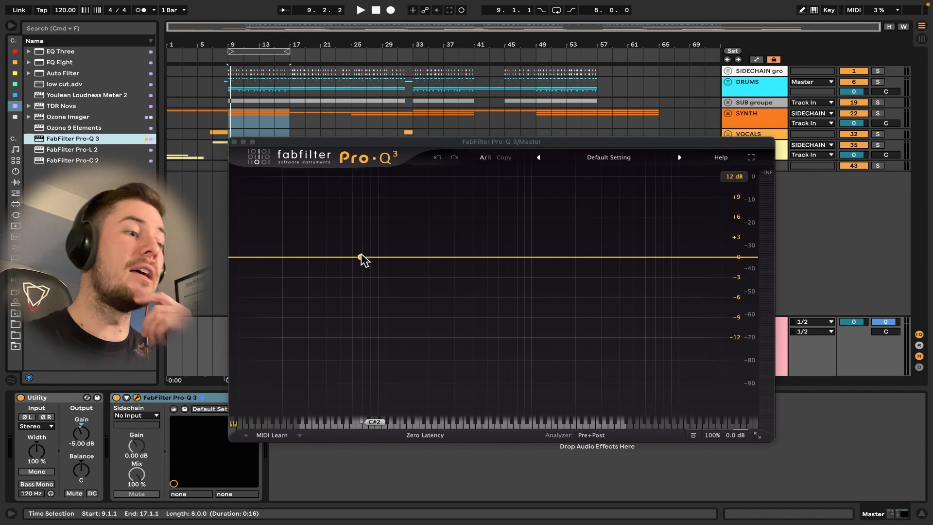
pyautogui.click(362, 269)
pyautogui.click(331, 309)
pyautogui.click(359, 322)
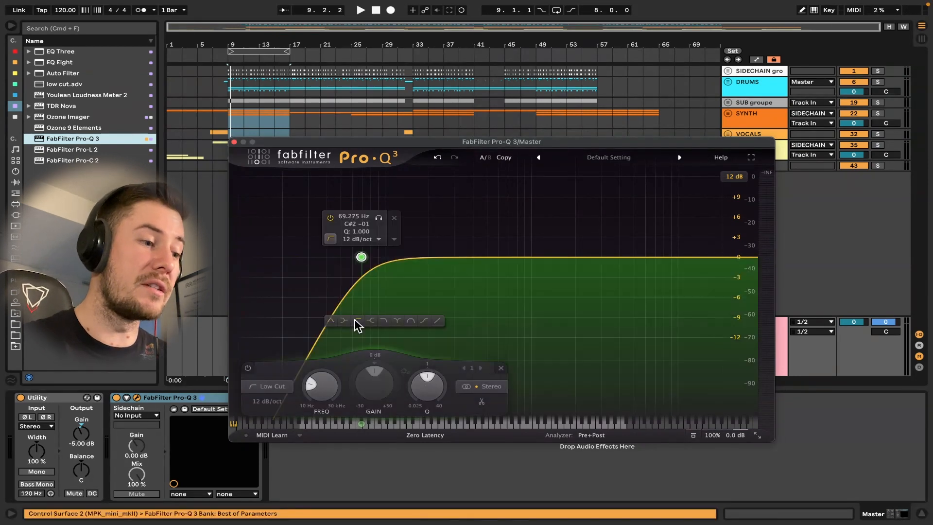
# Step: Set the low cut band's slope to 96 dB/oct and lower its frequency to about 31 Hz
pyautogui.click(357, 240)
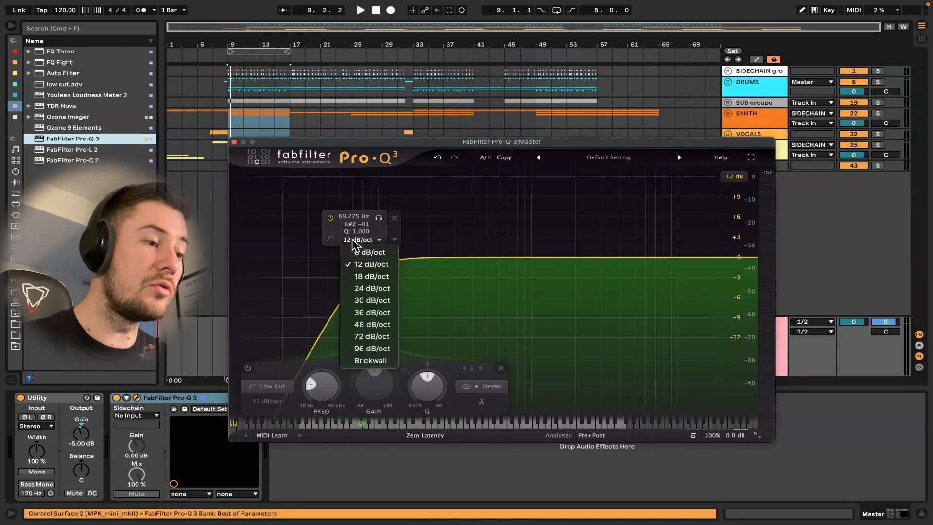
pyautogui.click(369, 366)
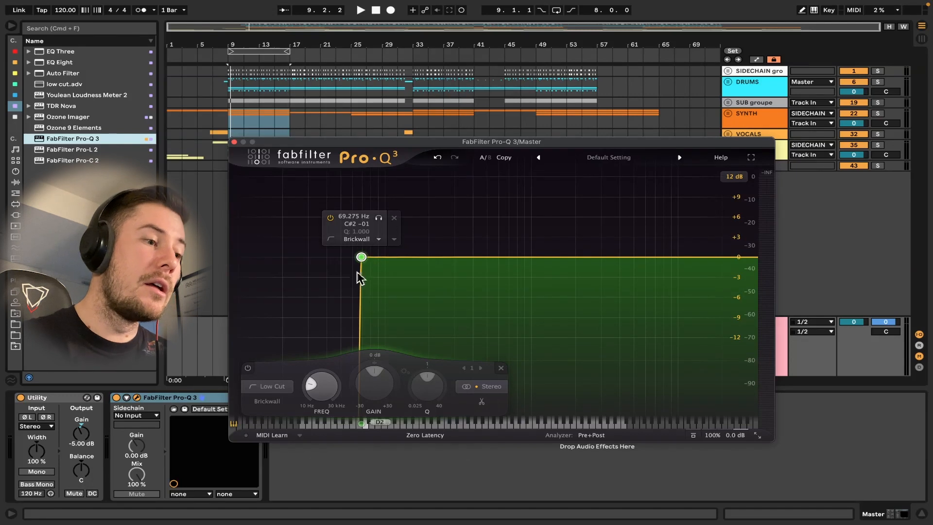
pyautogui.moveTo(360, 264); pyautogui.dragTo(317, 264)
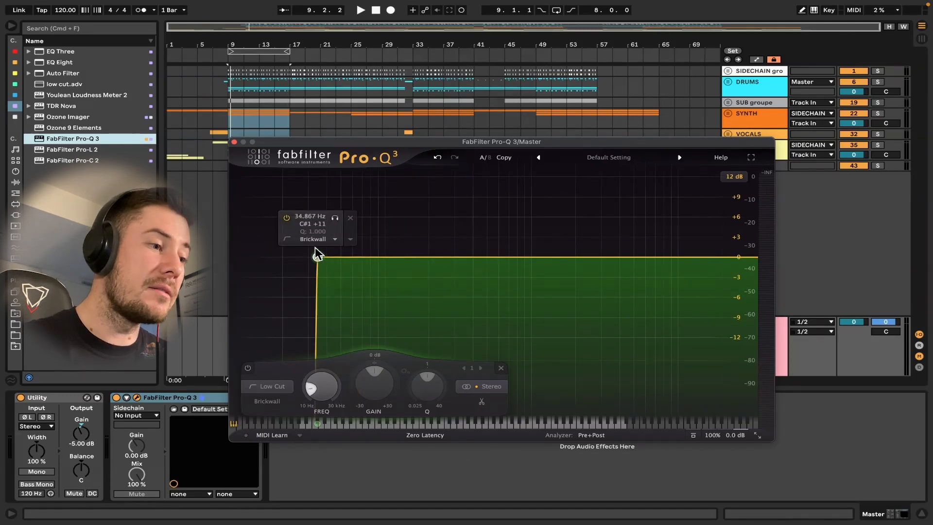
pyautogui.click(316, 240)
pyautogui.click(322, 348)
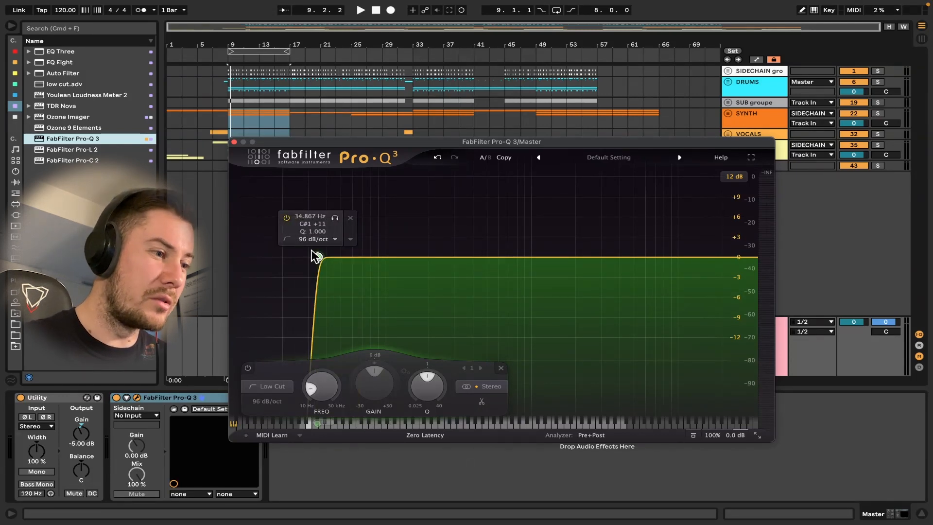
pyautogui.moveTo(318, 258); pyautogui.dragTo(313, 263)
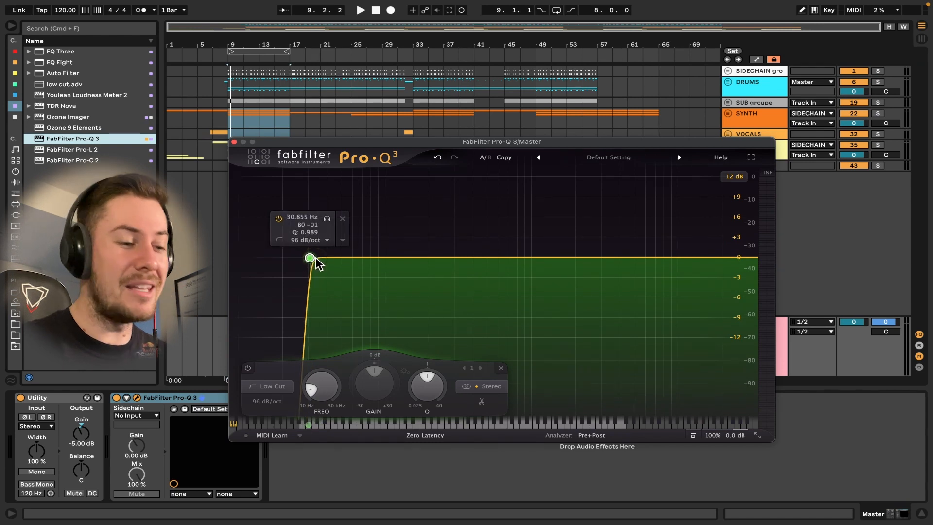
# Step: Restrict the low cut band to the Side signal and raise its frequency to about 101 Hz while playing the mix
pyautogui.click(490, 388)
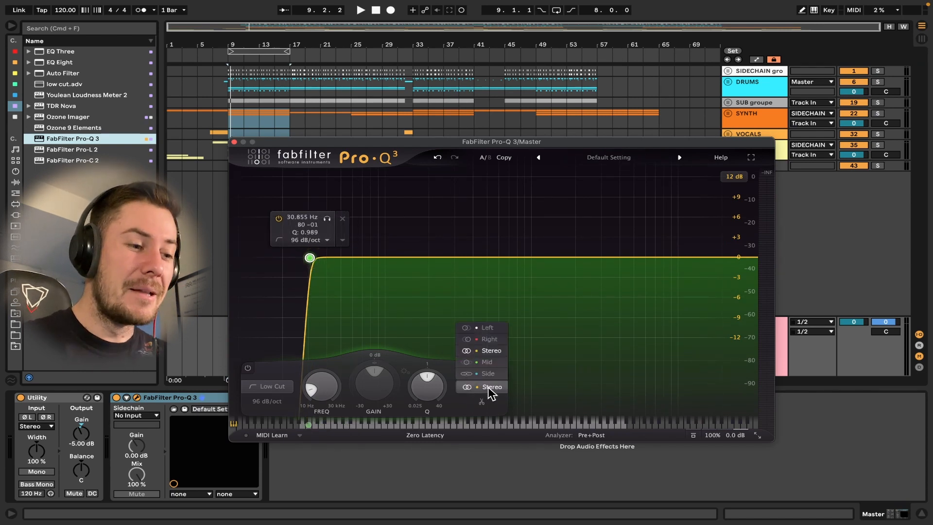
pyautogui.click(488, 373)
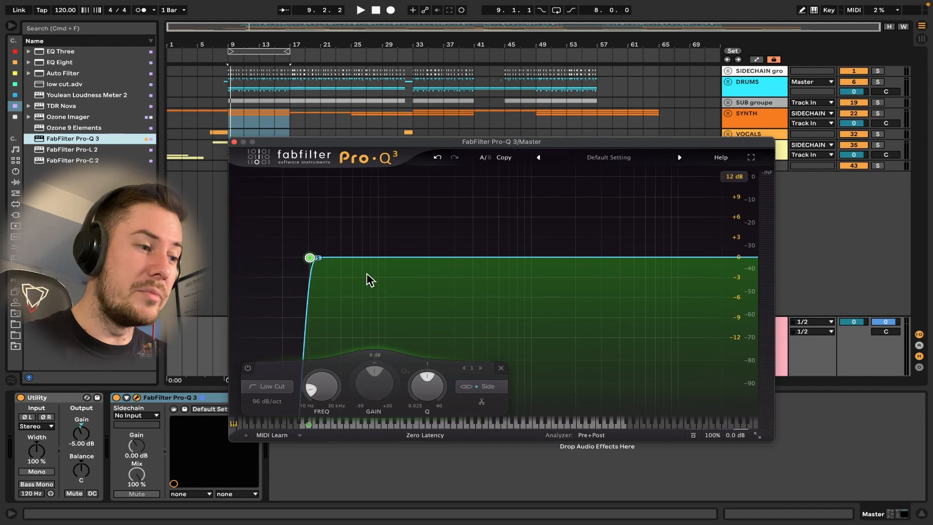
pyautogui.moveTo(310, 258); pyautogui.dragTo(382, 259)
pyautogui.press('space')
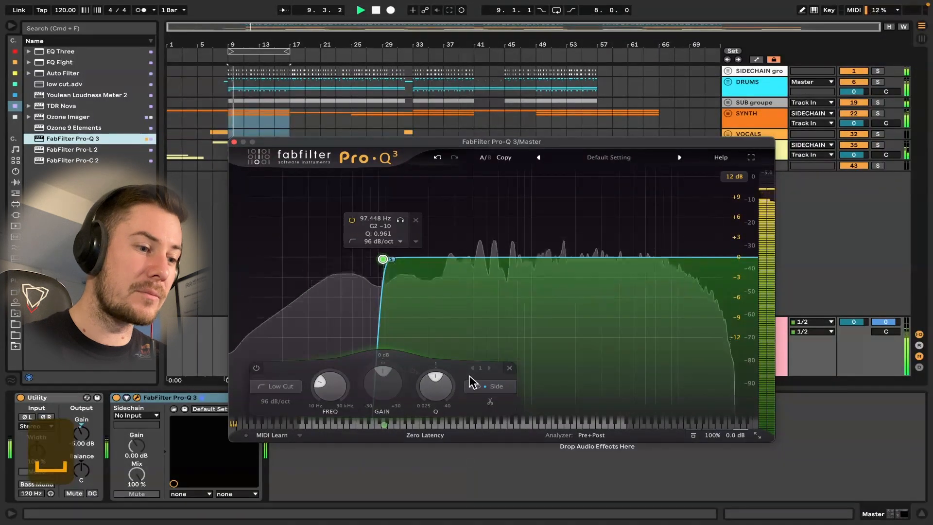
pyautogui.moveTo(383, 259); pyautogui.dragTo(384, 261)
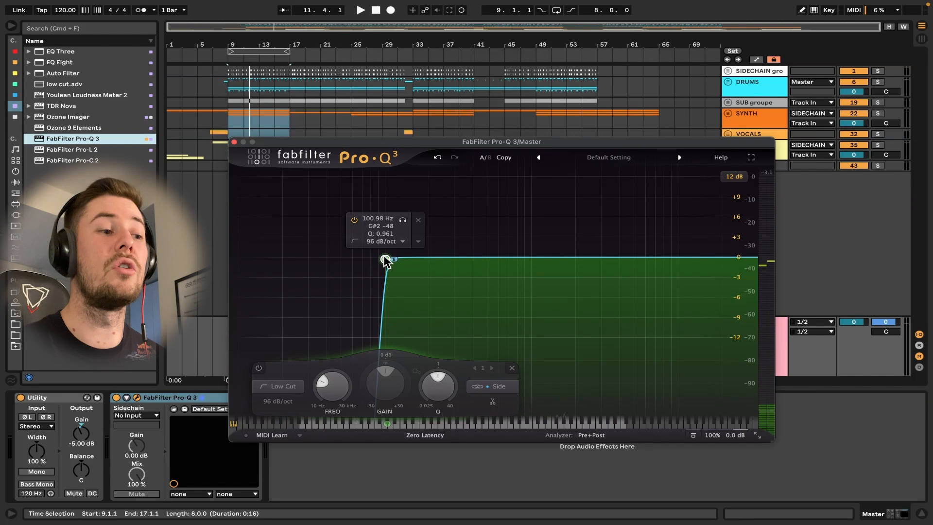
# Step: Add a second EQ band at about 24 Hz, set it to Stereo and change its shape to Low Cut
pyautogui.click(292, 250)
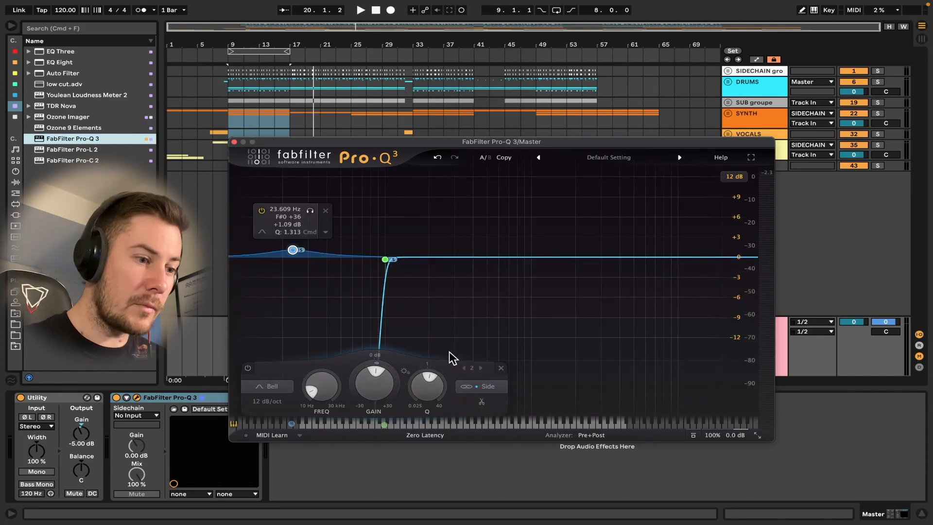
pyautogui.click(481, 387)
pyautogui.click(492, 351)
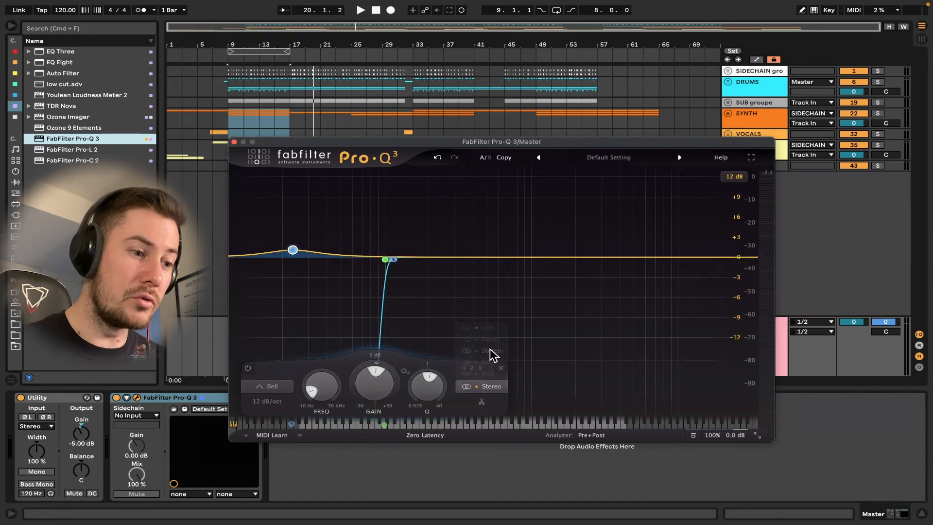
pyautogui.click(272, 386)
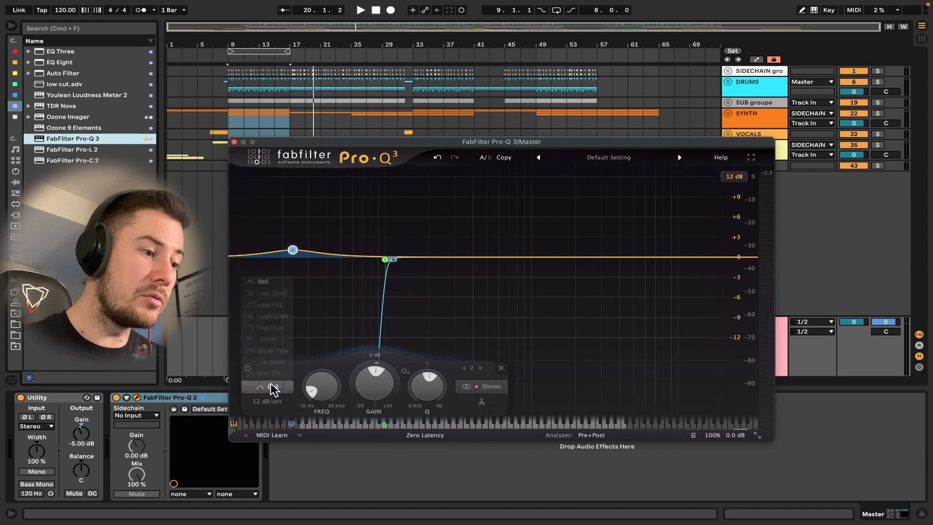
pyautogui.click(265, 305)
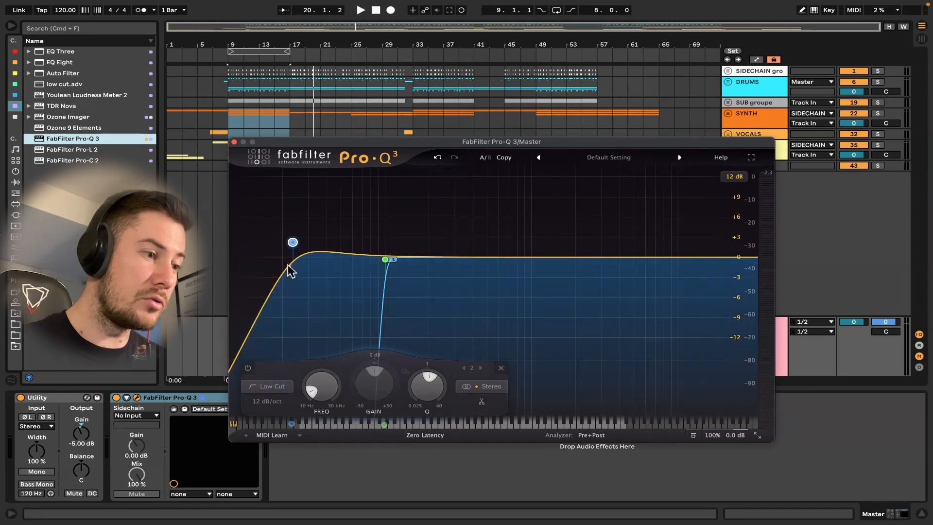
# Step: Give the stereo low cut a 72 dB/oct slope and place it at about 26 Hz, then deselect the band
pyautogui.click(291, 236)
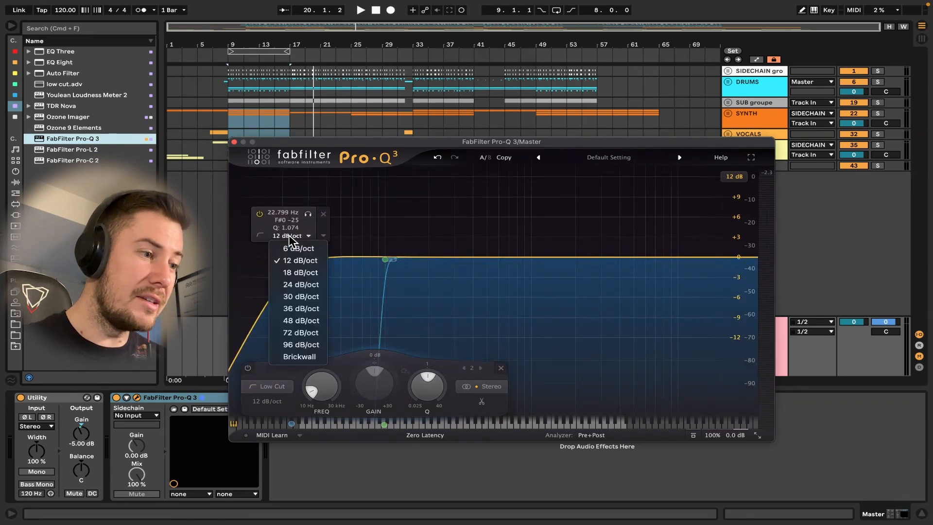
pyautogui.click(293, 335)
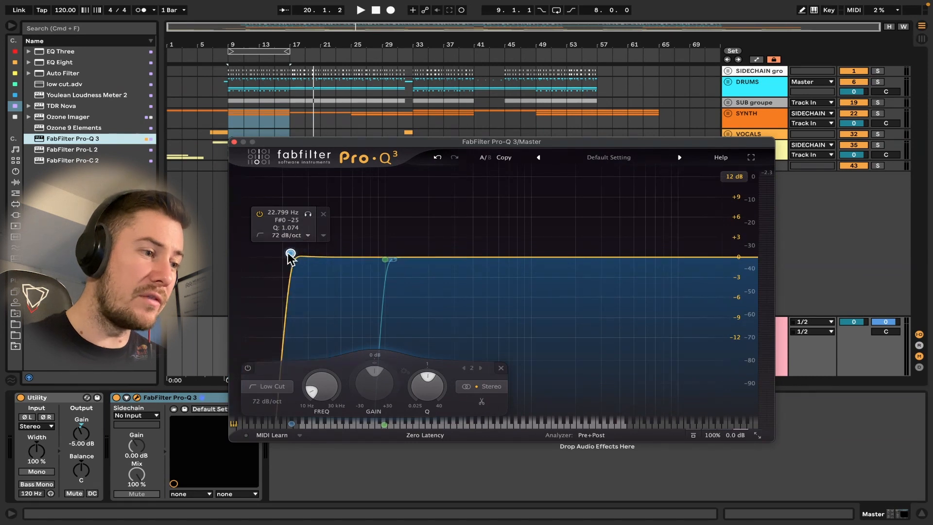
pyautogui.moveTo(292, 257)
pyautogui.mouseDown()
pyautogui.moveTo(278, 266)
pyautogui.moveTo(294, 264)
pyautogui.mouseUp()
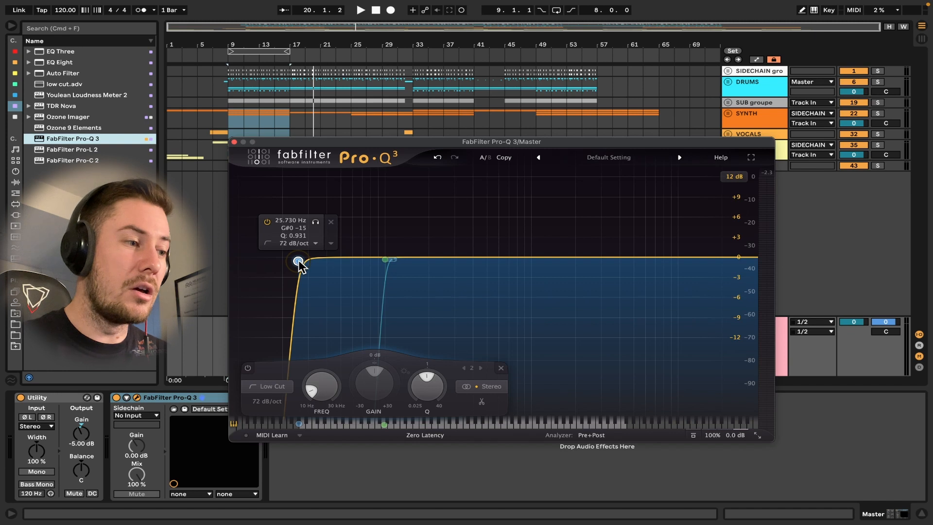
pyautogui.moveTo(300, 262); pyautogui.dragTo(299, 262)
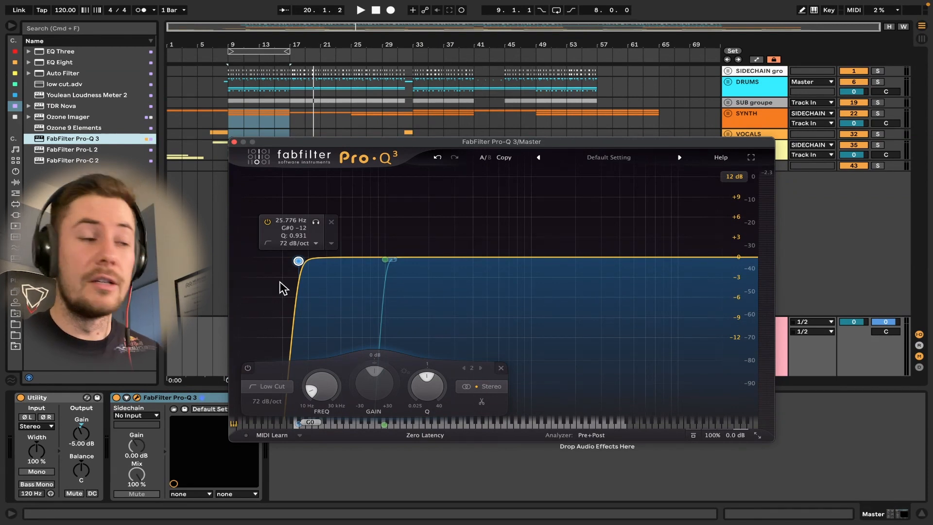
pyautogui.click(554, 285)
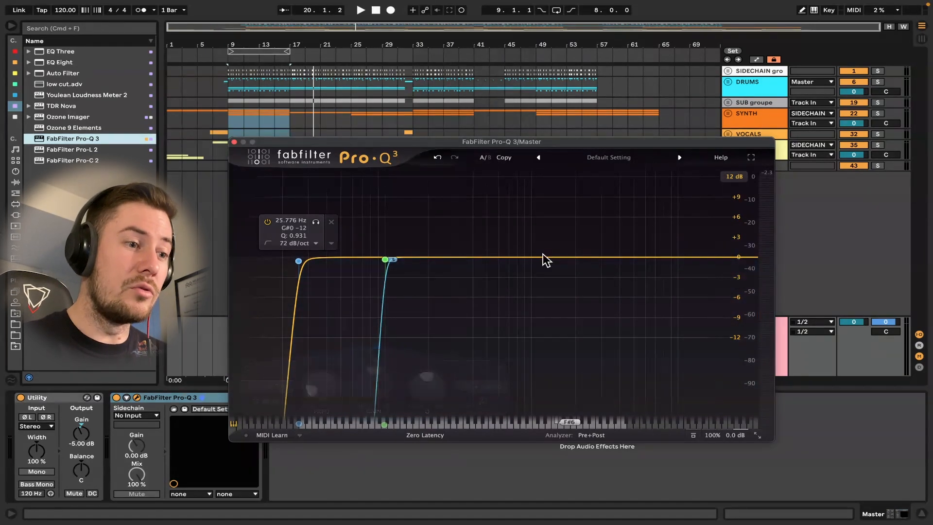
# Step: Play the mix from bar 9 and examine the low end in the Pro-Q 3 spectrum analyzer
pyautogui.press('space')
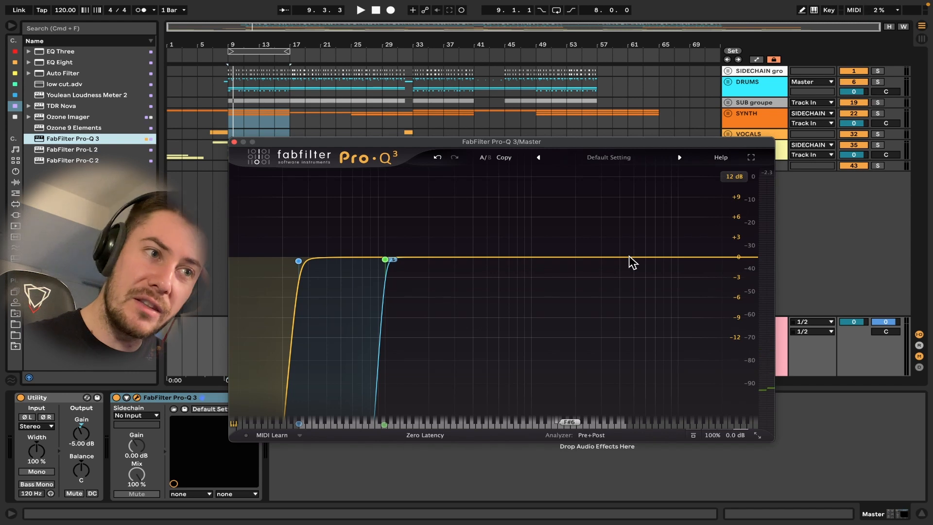
pyautogui.press('space')
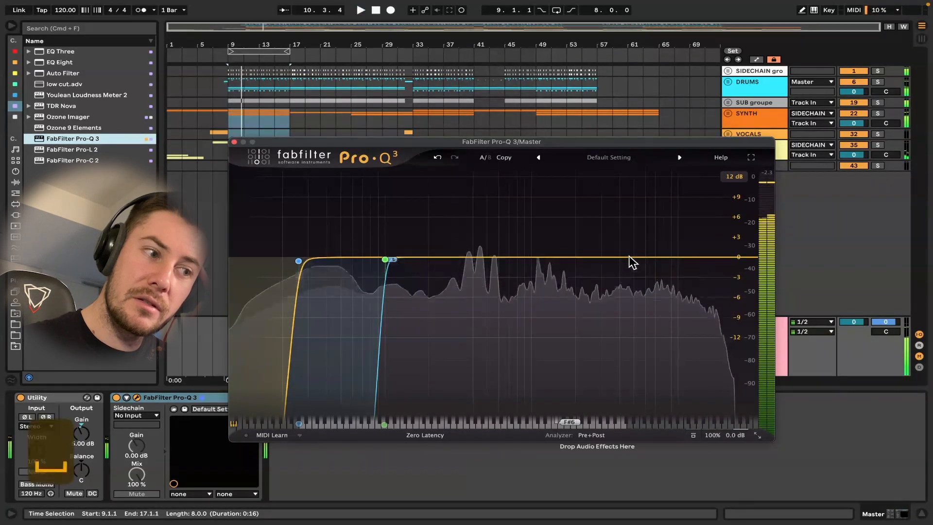
pyautogui.press('space')
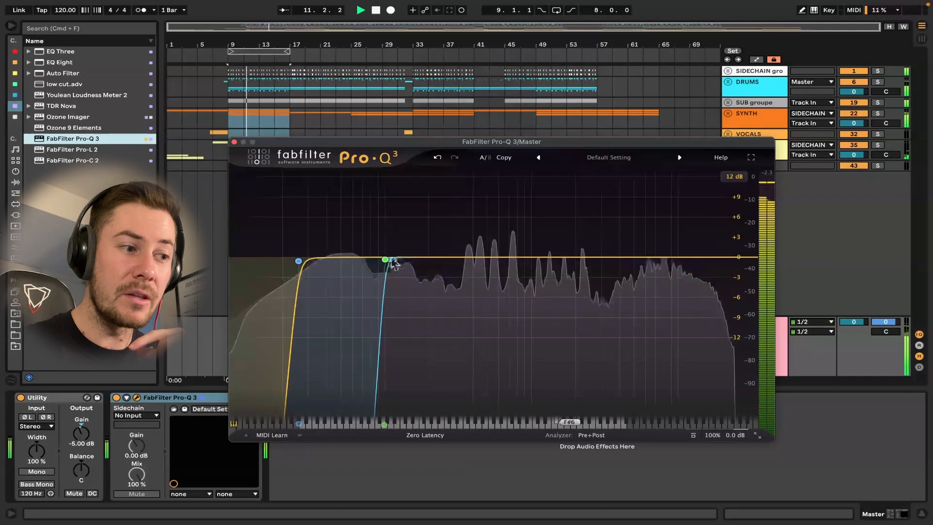
pyautogui.press('space')
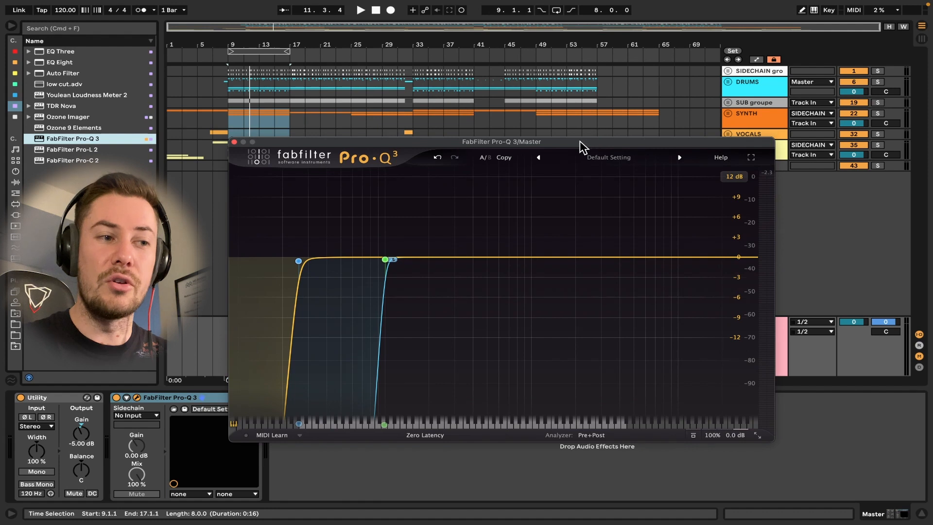
# Step: Play the mix from bar 9, put Pro-Q 3 away and add FabFilter Pro-C 2 after it on the Master
pyautogui.moveTo(580, 141); pyautogui.dragTo(555, 70)
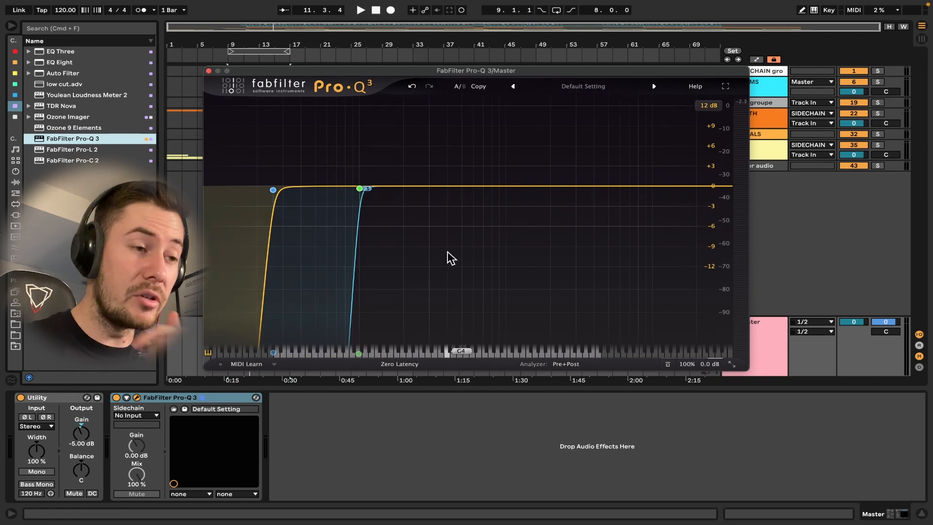
pyautogui.press('space')
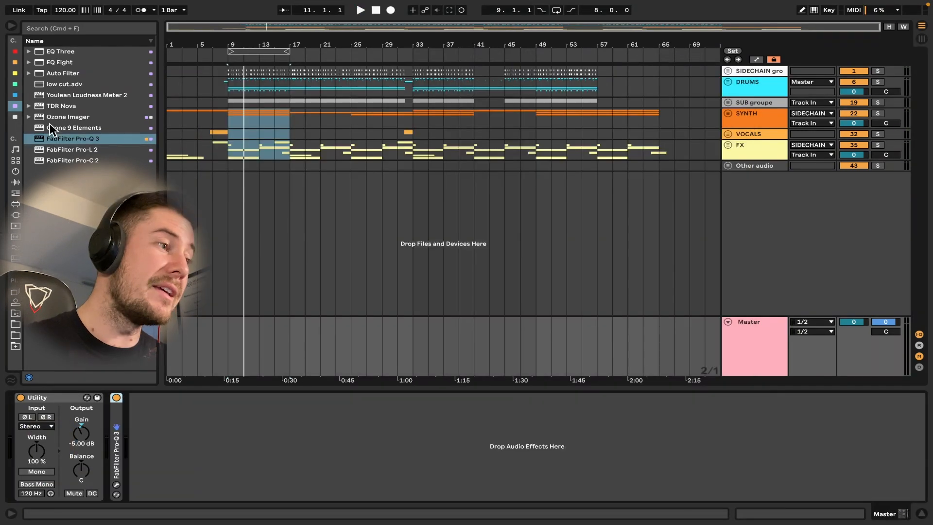
pyautogui.click(14, 73)
pyautogui.click(15, 63)
pyautogui.click(15, 108)
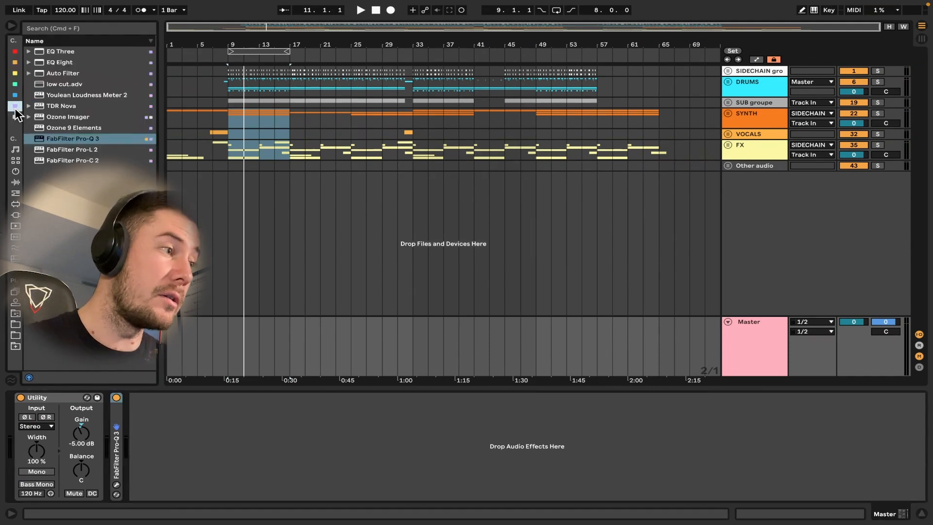
pyautogui.doubleClick(72, 159)
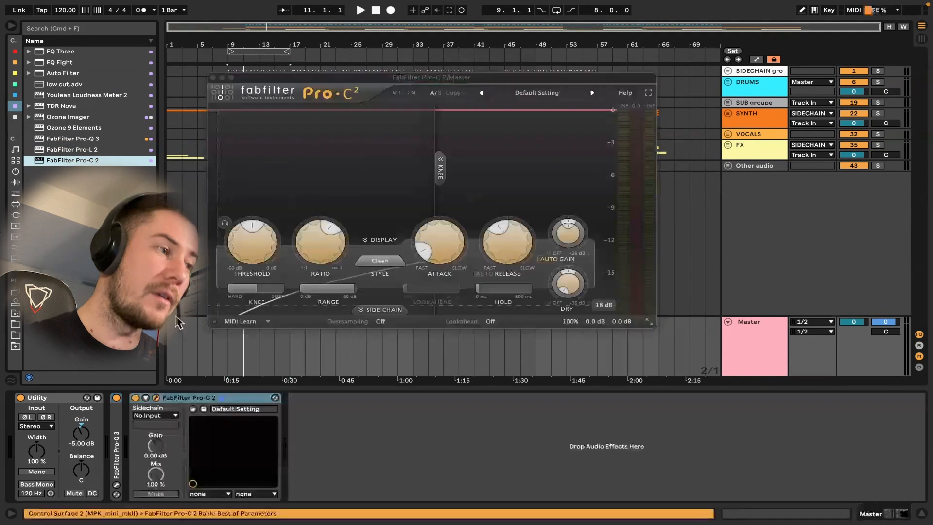
# Step: Load the Golden Transparency bM mastering preset in Pro-C 2
pyautogui.click(554, 95)
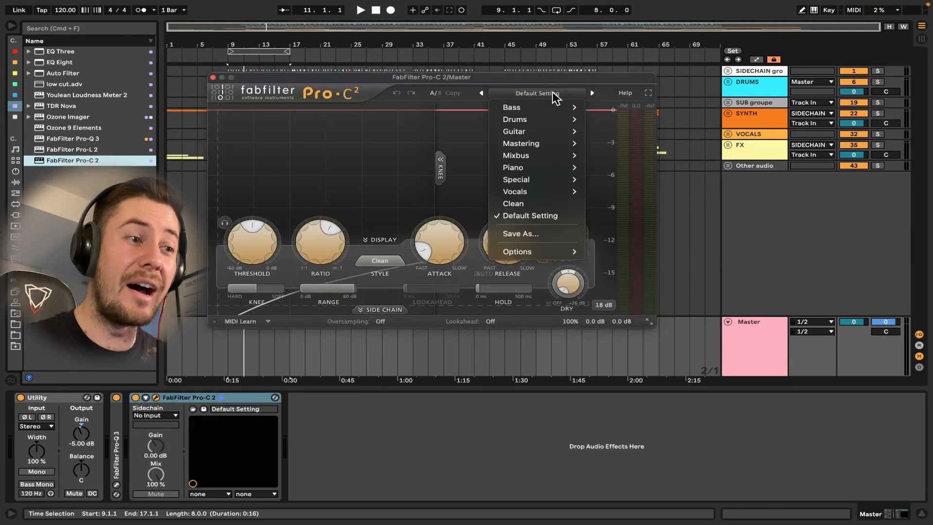
pyautogui.moveTo(541, 145)
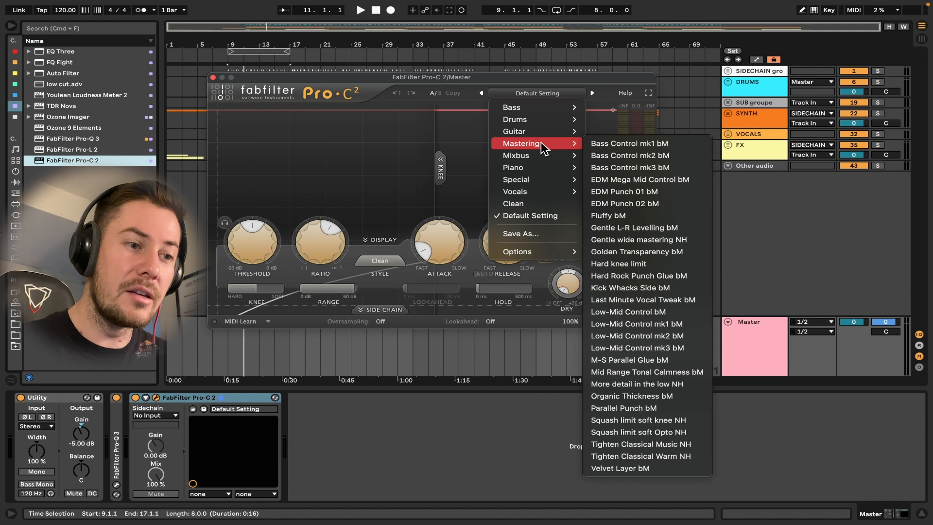
pyautogui.click(638, 249)
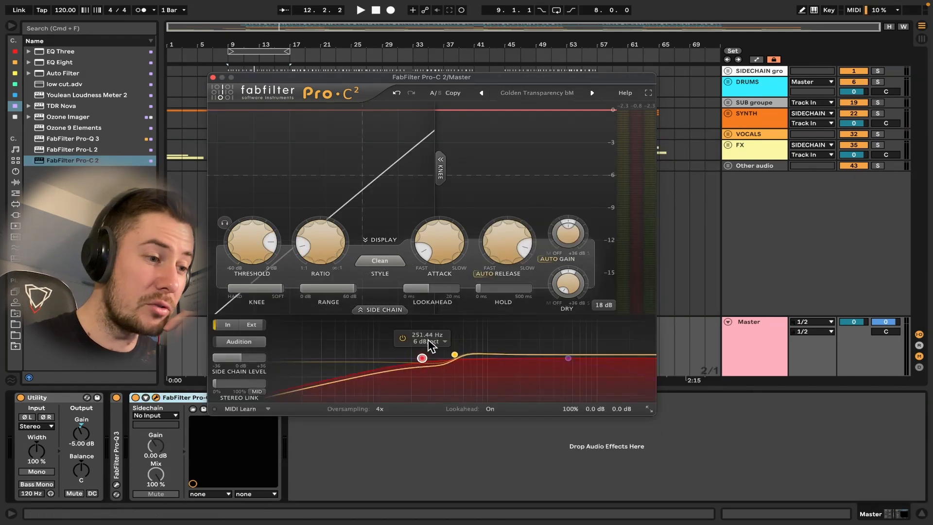
# Step: Give Pro-C 2's side-chain low cut a 30 dB/oct slope and lower it to about 120 Hz, fine-tuning it while playing the mix
pyautogui.click(430, 341)
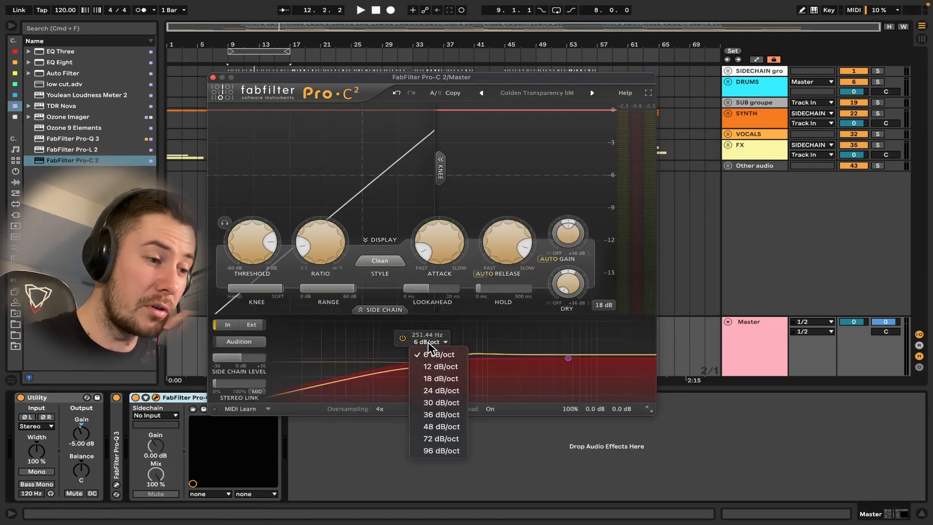
pyautogui.click(436, 403)
pyautogui.moveTo(422, 359); pyautogui.dragTo(388, 359)
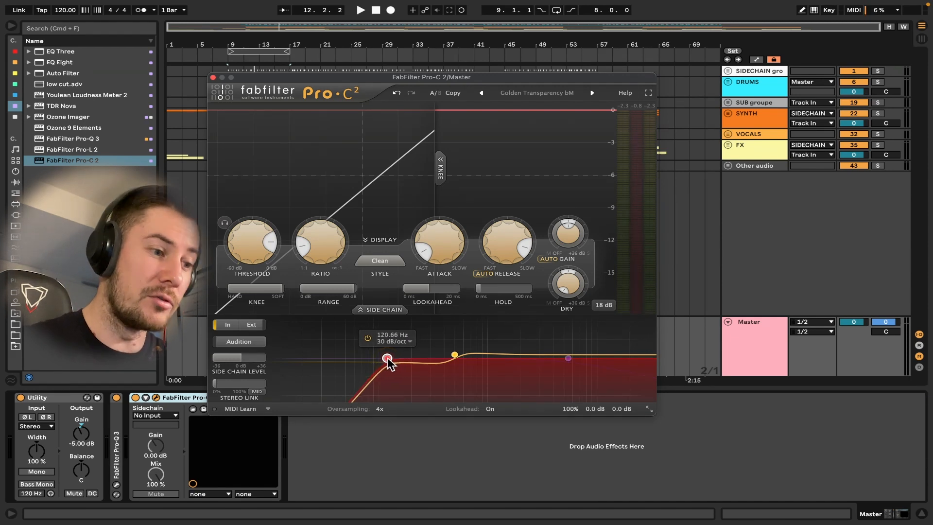
pyautogui.press('space')
pyautogui.moveTo(387, 360); pyautogui.dragTo(391, 361)
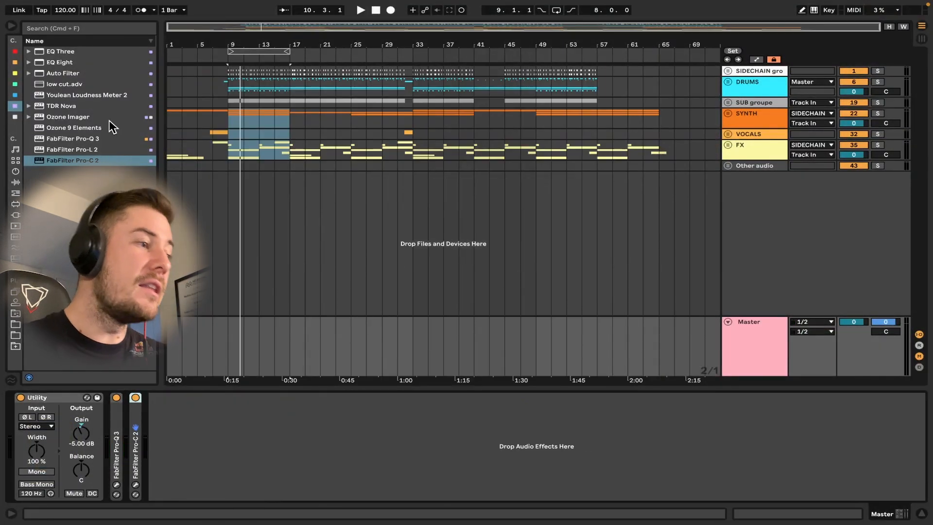
# Step: Add Ozone 9 Elements at the end of the Master chain and bypass its Imager and Equalizer modules
pyautogui.click(72, 125)
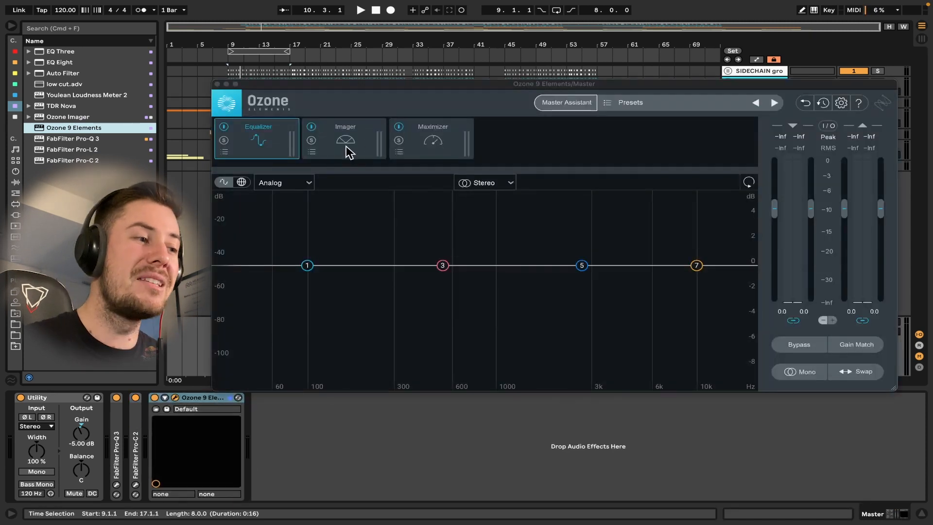
pyautogui.click(312, 127)
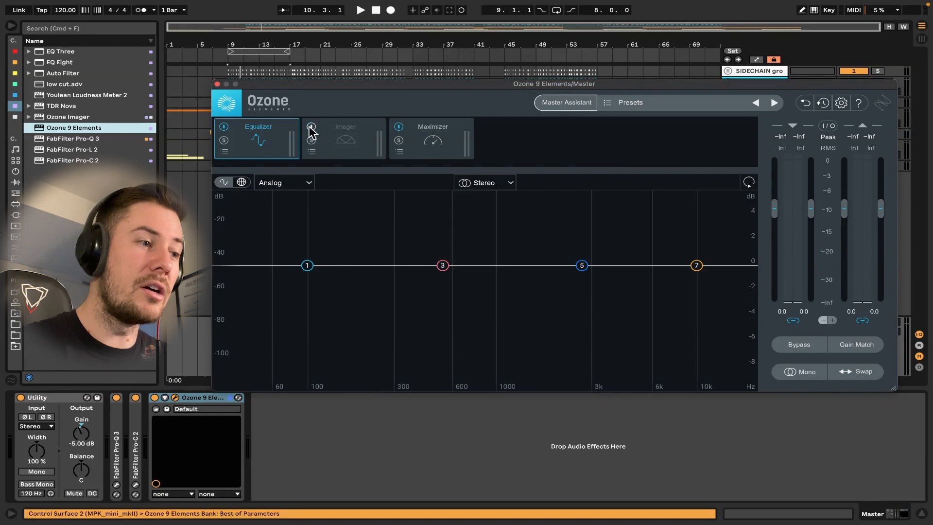
pyautogui.click(340, 140)
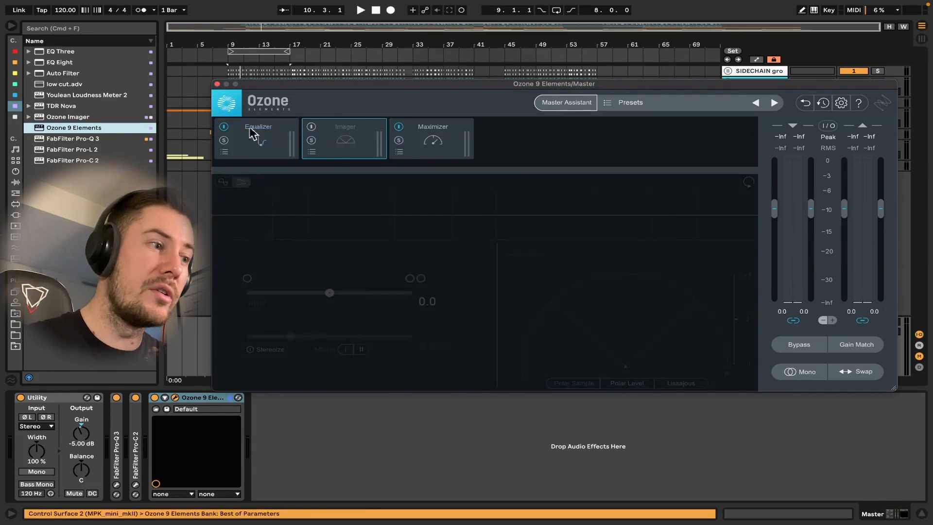
pyautogui.click(224, 127)
# Step: Set the ceiling of Ozone's Maximizer to -1.0 dB
pyautogui.click(424, 154)
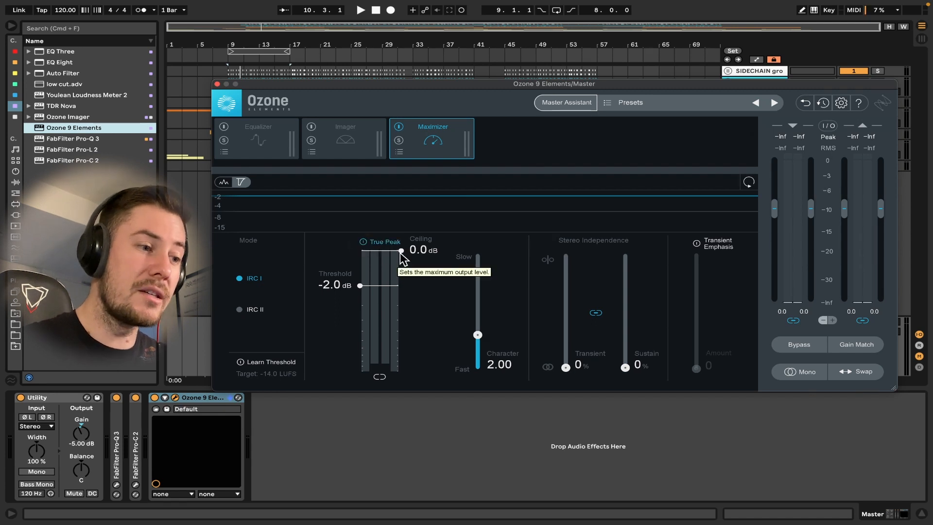
pyautogui.moveTo(400, 252); pyautogui.dragTo(403, 272)
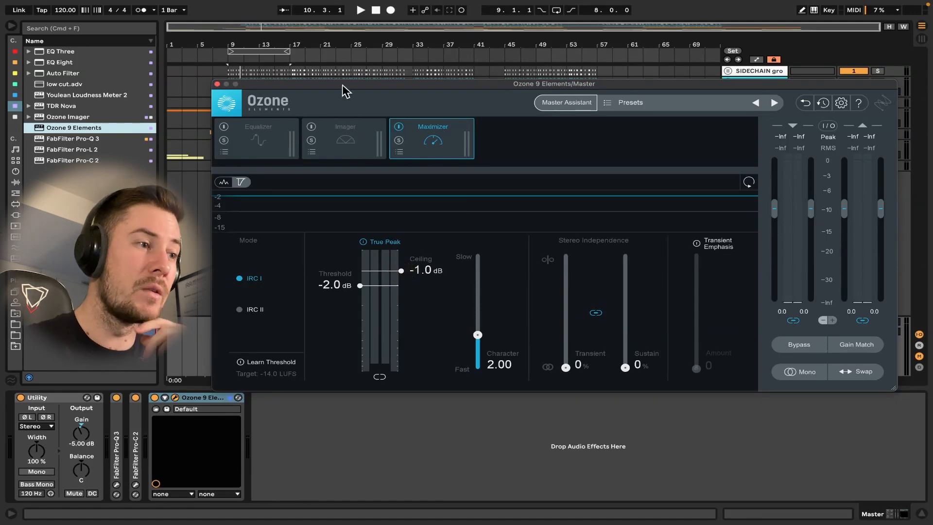
pyautogui.moveTo(343, 86); pyautogui.dragTo(252, 44)
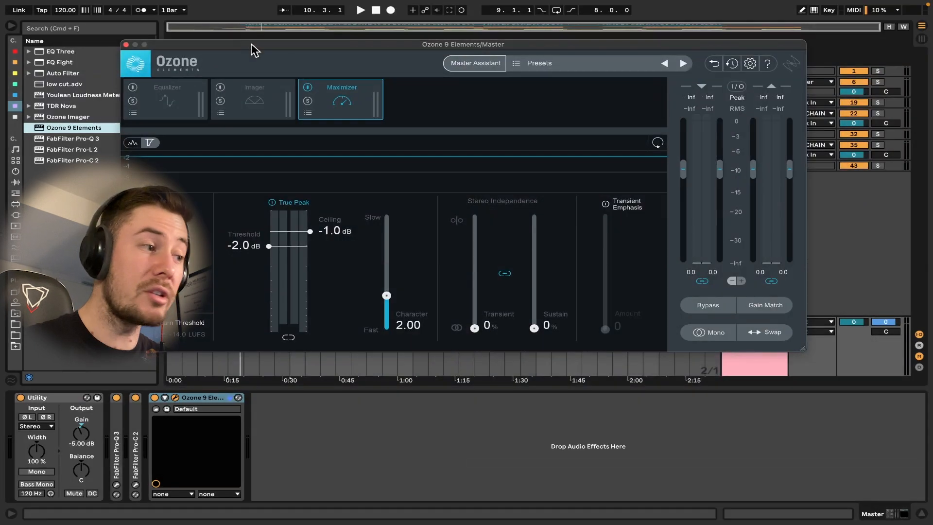
# Step: Add Youlean Loudness Meter 2 after Ozone, turn off its histogram view and place the compact meter beside the Ozone window
pyautogui.click(70, 95)
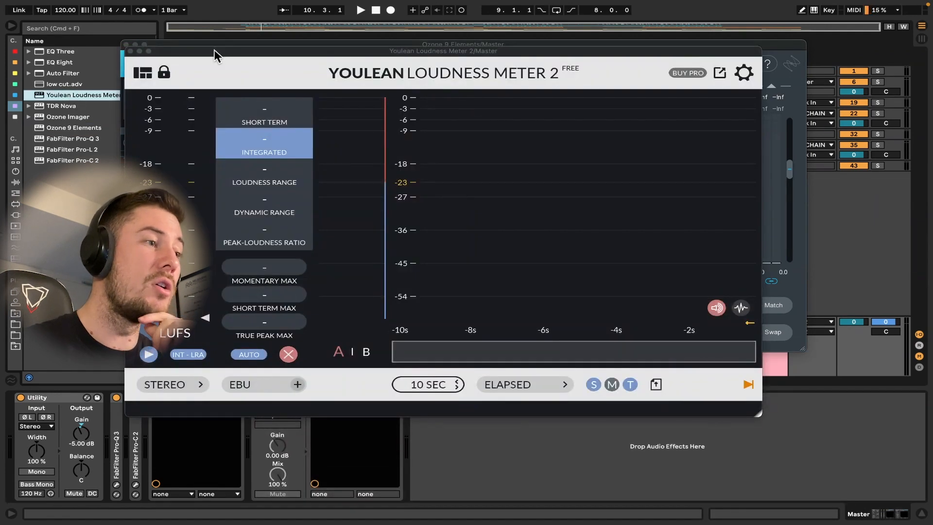
pyautogui.moveTo(214, 49); pyautogui.dragTo(254, 51)
pyautogui.moveTo(267, 204)
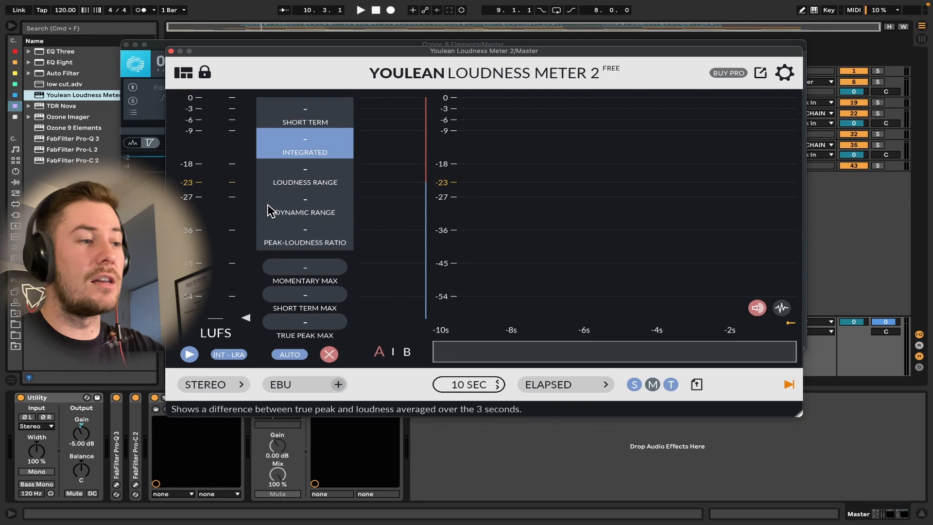
pyautogui.moveTo(299, 138)
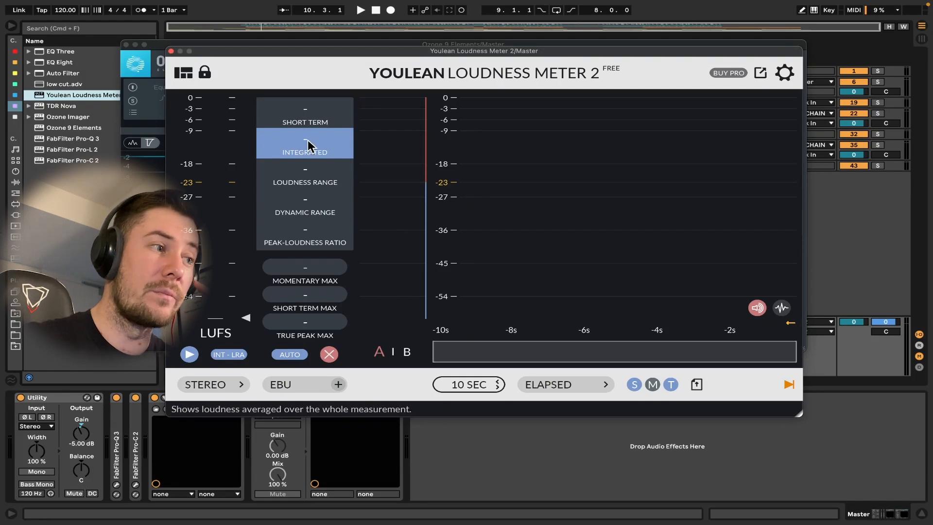
pyautogui.click(184, 73)
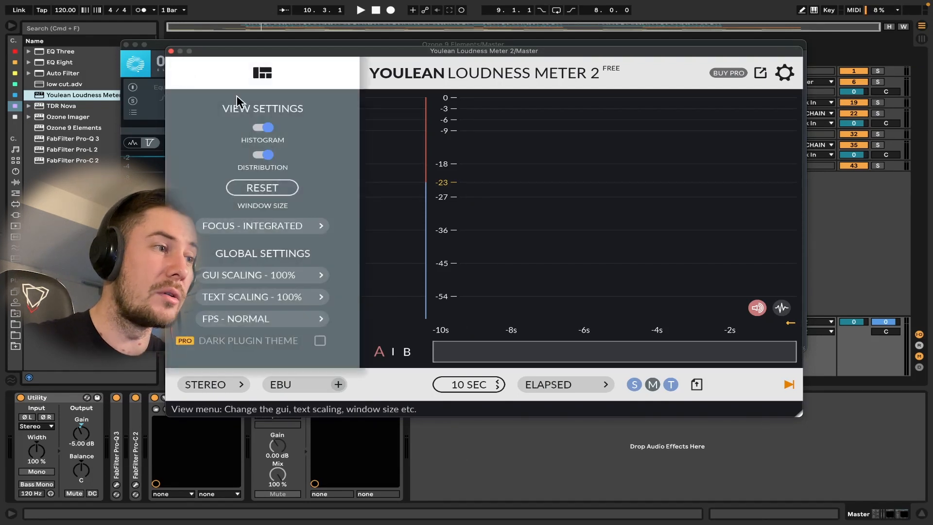
pyautogui.click(265, 129)
pyautogui.click(253, 74)
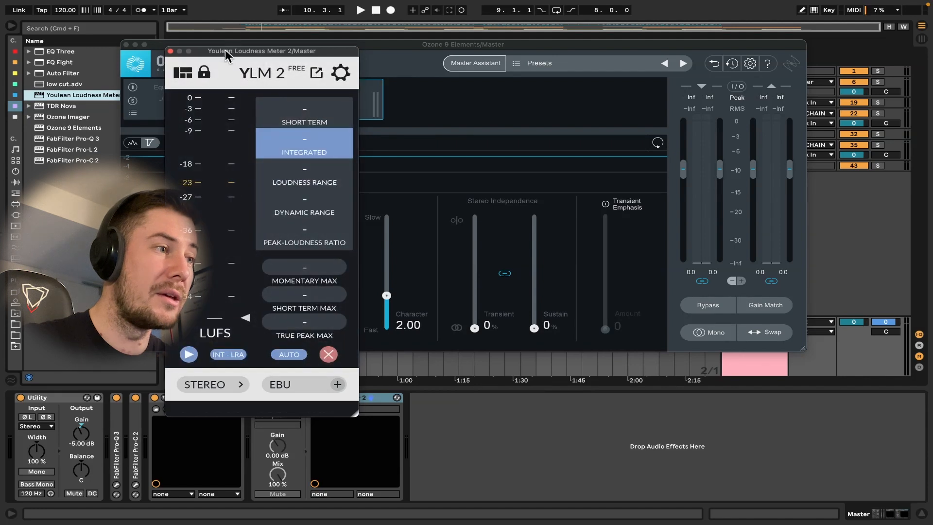
pyautogui.moveTo(226, 55); pyautogui.dragTo(793, 6)
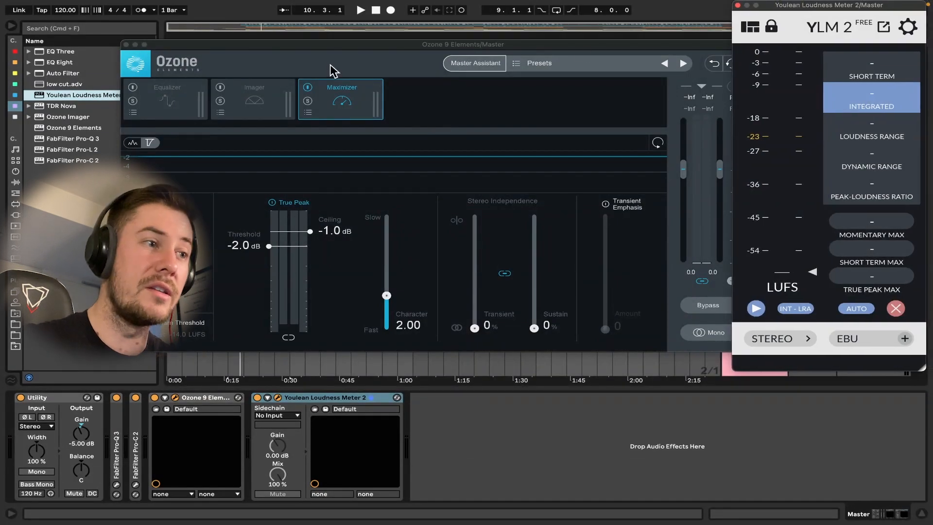
# Step: Play the mix and examine the integrated loudness and true peak maximum in Youlean Loudness Meter 2
pyautogui.press('space')
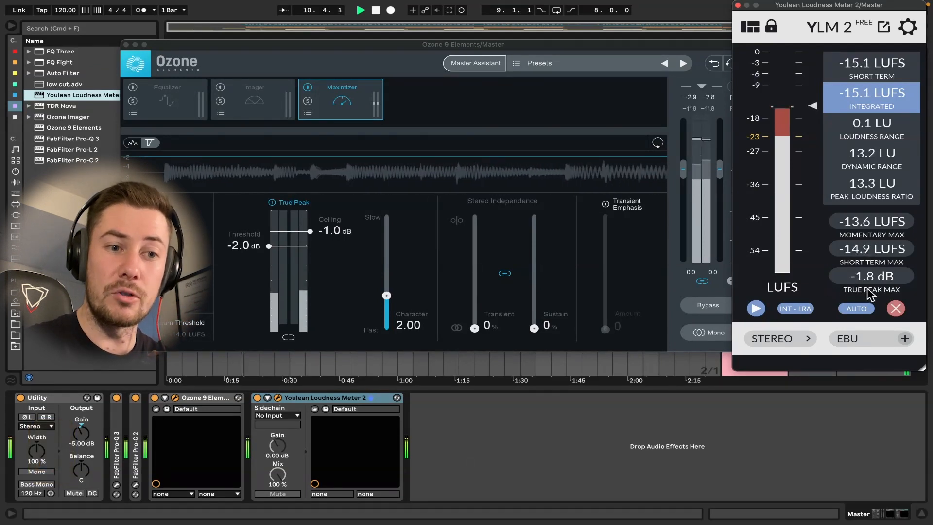
pyautogui.press('space')
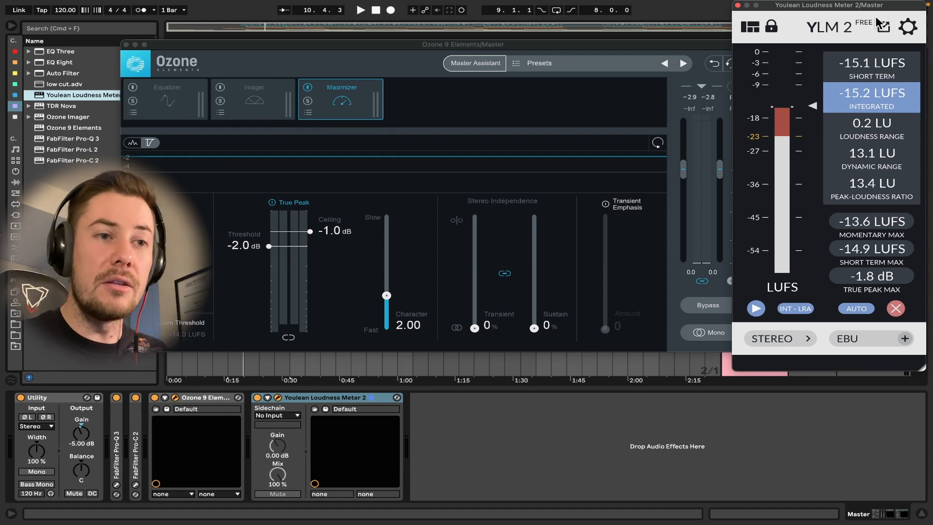
pyautogui.moveTo(855, 97)
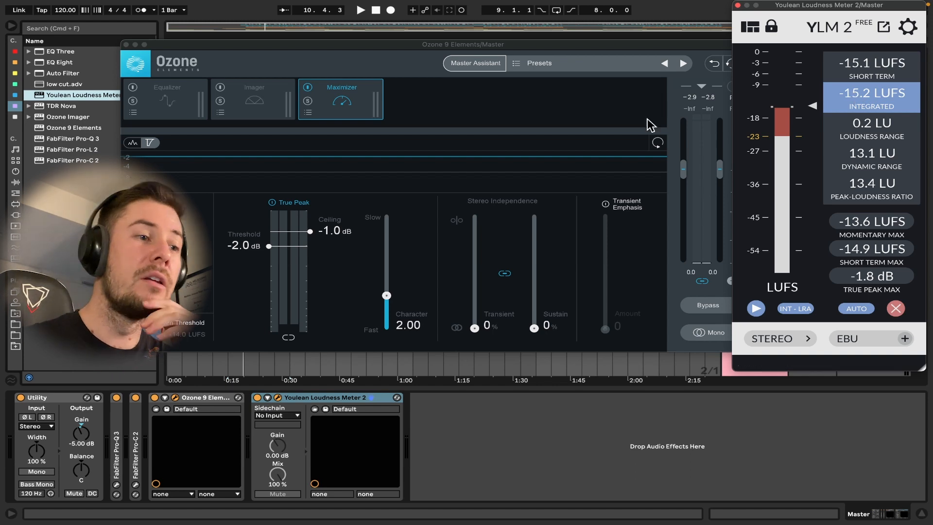
pyautogui.press('space')
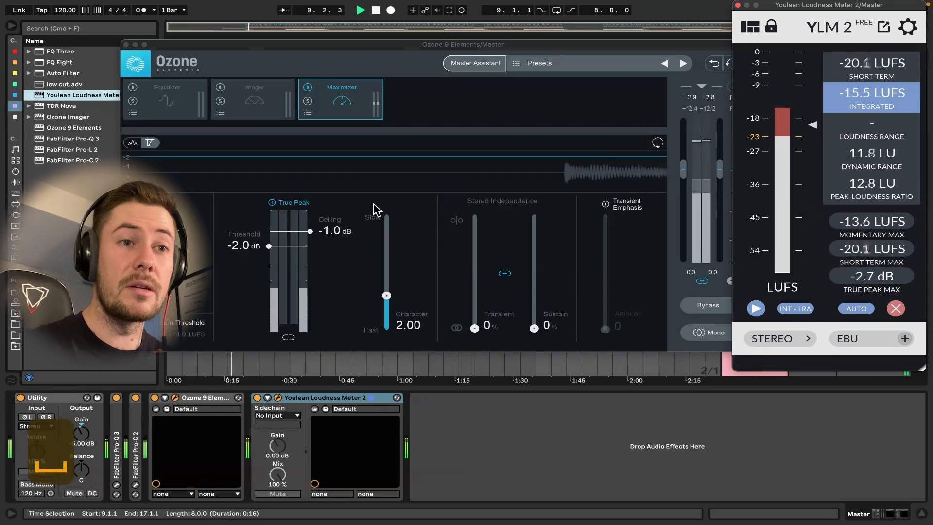
pyautogui.press('space')
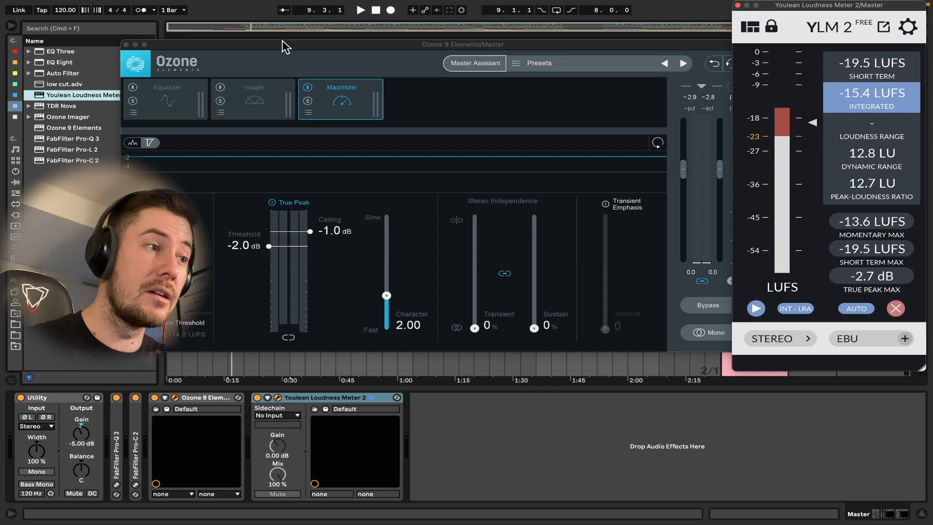
# Step: Lower the Maximizer threshold while playing the mix, and recheck the loudness and gain reduction with another playback
pyautogui.moveTo(285, 48); pyautogui.dragTo(213, 13)
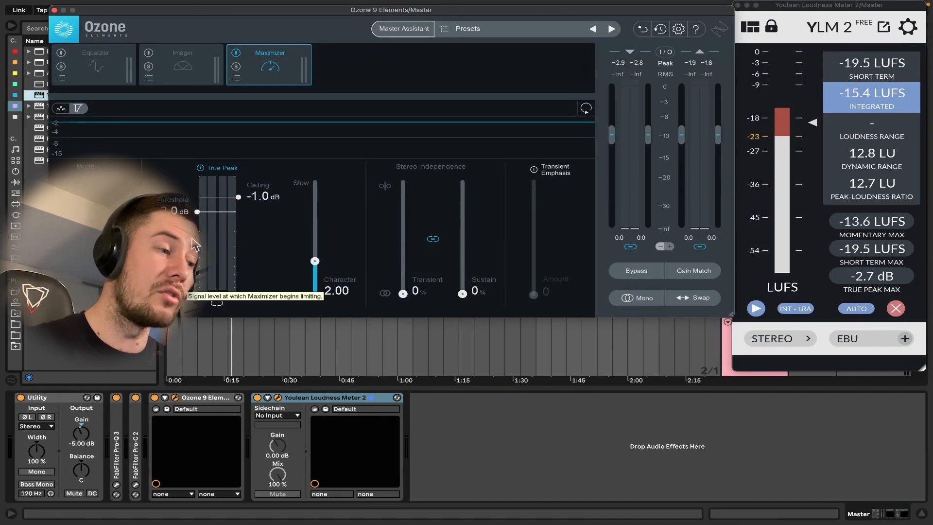
pyautogui.press('space')
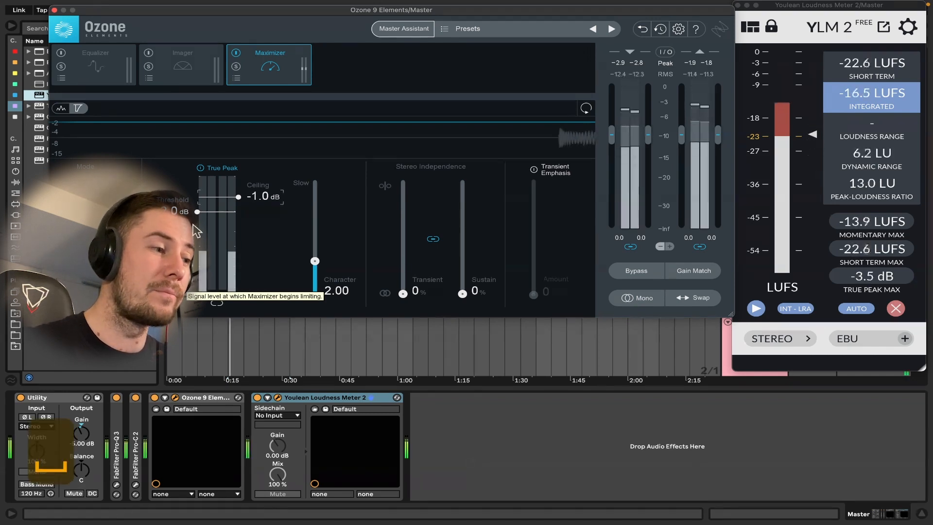
pyautogui.moveTo(197, 213); pyautogui.dragTo(196, 241)
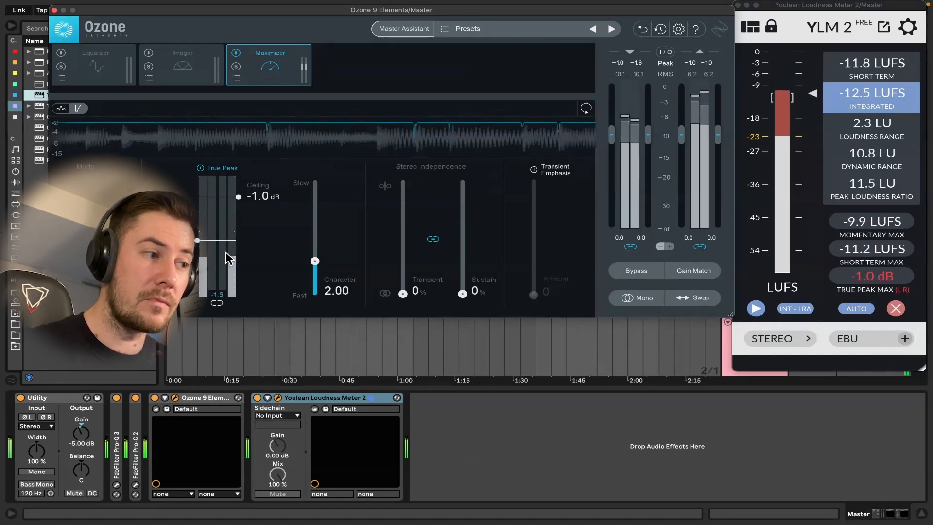
pyautogui.press('space')
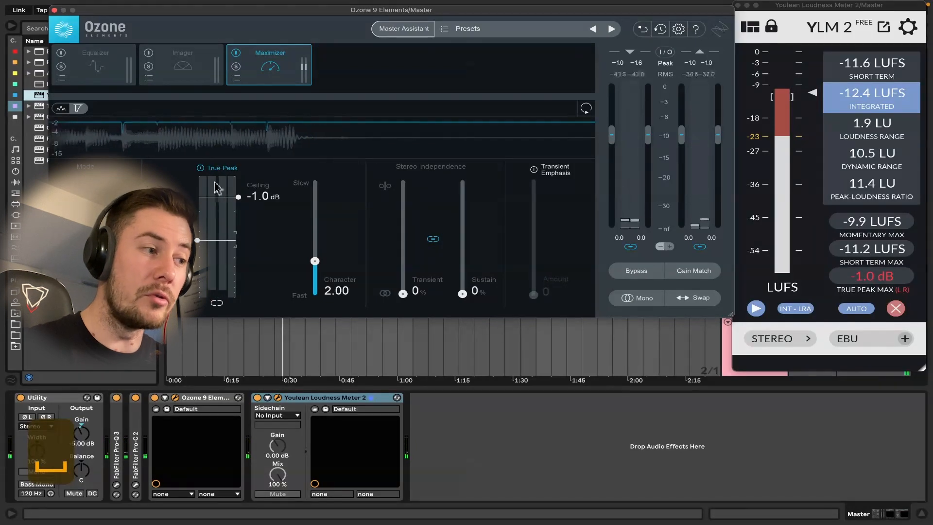
pyautogui.press('space')
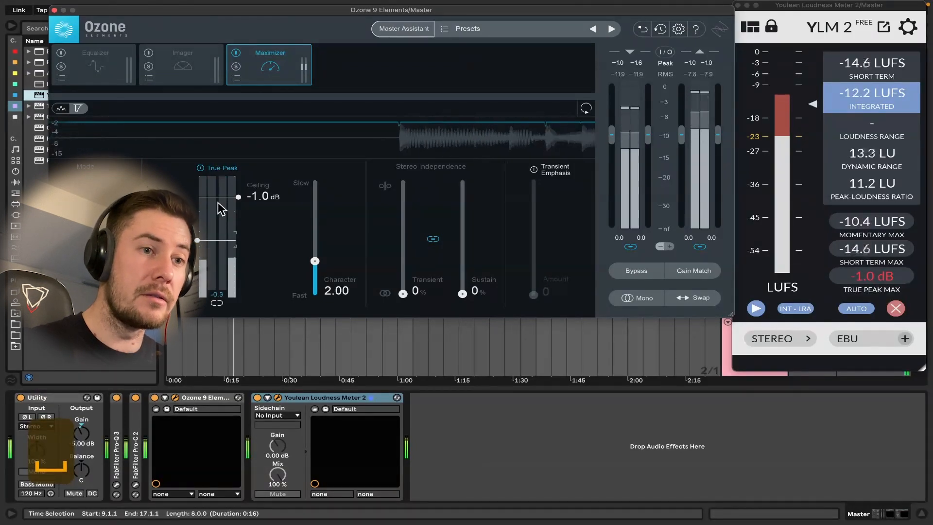
pyautogui.press('space')
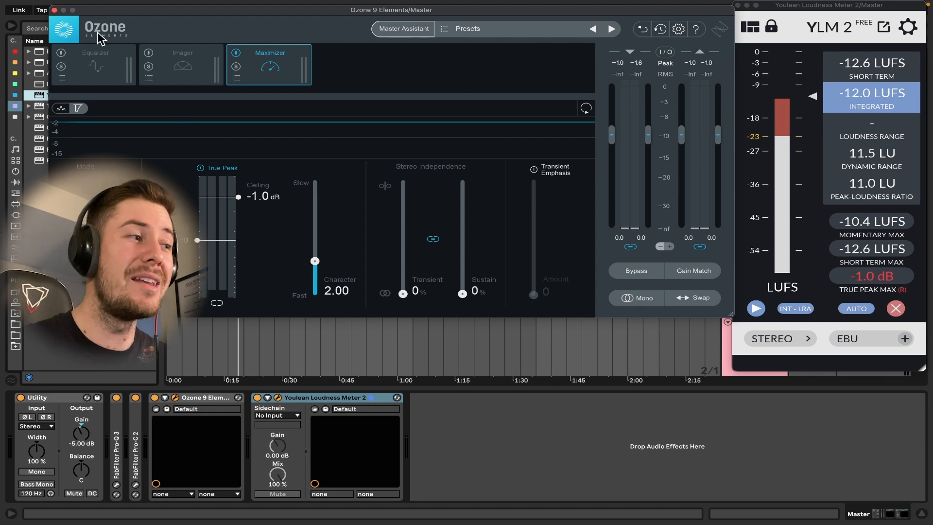
# Step: Close the Ozone 9 Elements window and collapse its device in the Master chain
pyautogui.moveTo(110, 12); pyautogui.dragTo(98, 20)
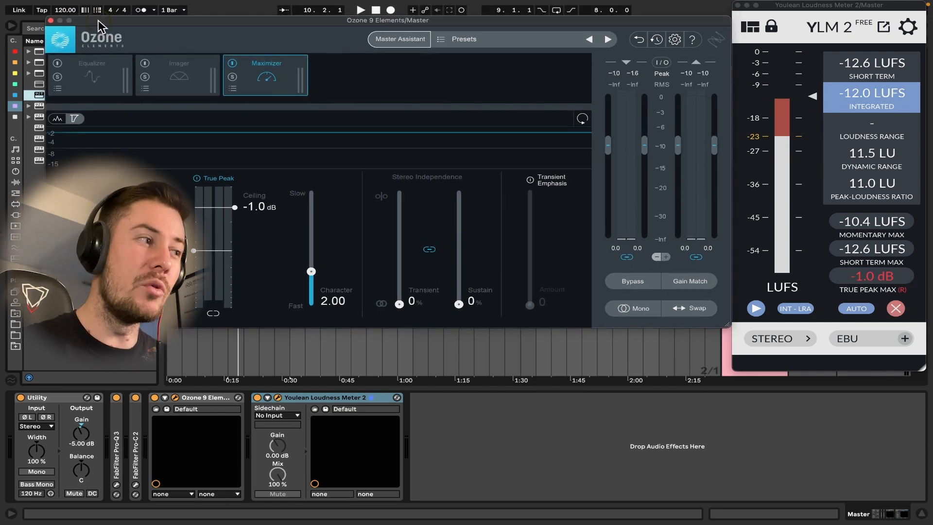
pyautogui.click(51, 20)
pyautogui.doubleClick(206, 398)
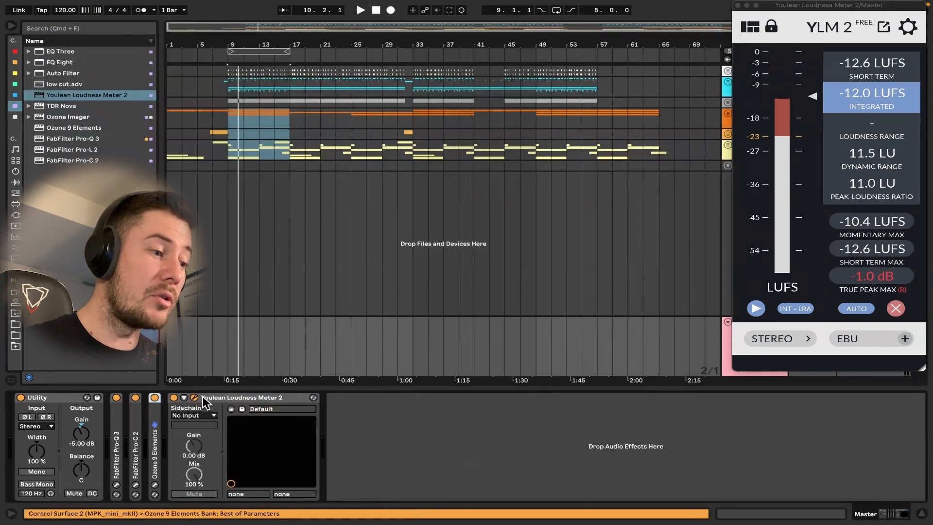
# Step: Add FabFilter Pro-L 2 to the Master chain and place it between Ozone 9 Elements and Youlean Loudness Meter 2
pyautogui.doubleClick(73, 150)
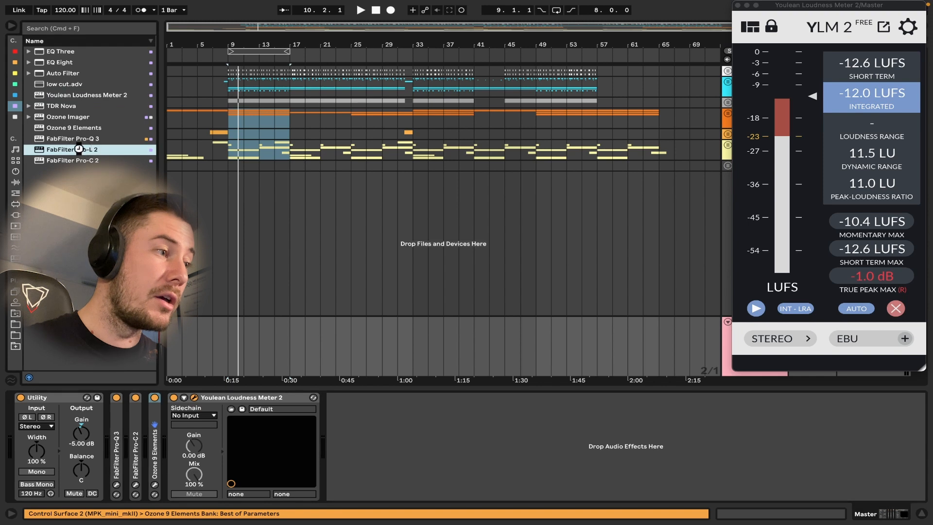
pyautogui.moveTo(391, 402); pyautogui.dragTo(195, 399)
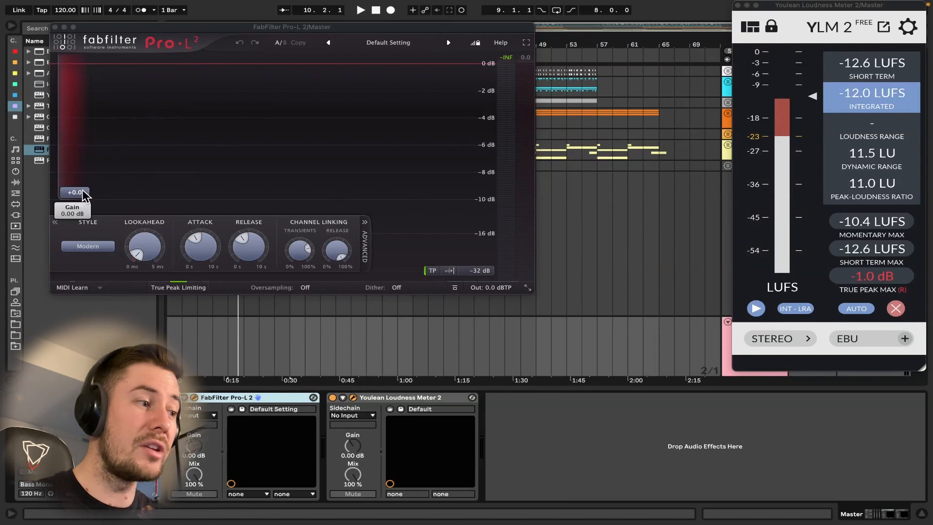
# Step: Raise the Pro-L 2 gain to +2.53 dB while playing the mix, checking integrated loudness and true peak maximum in the loudness meter
pyautogui.moveTo(82, 194)
pyautogui.press('space')
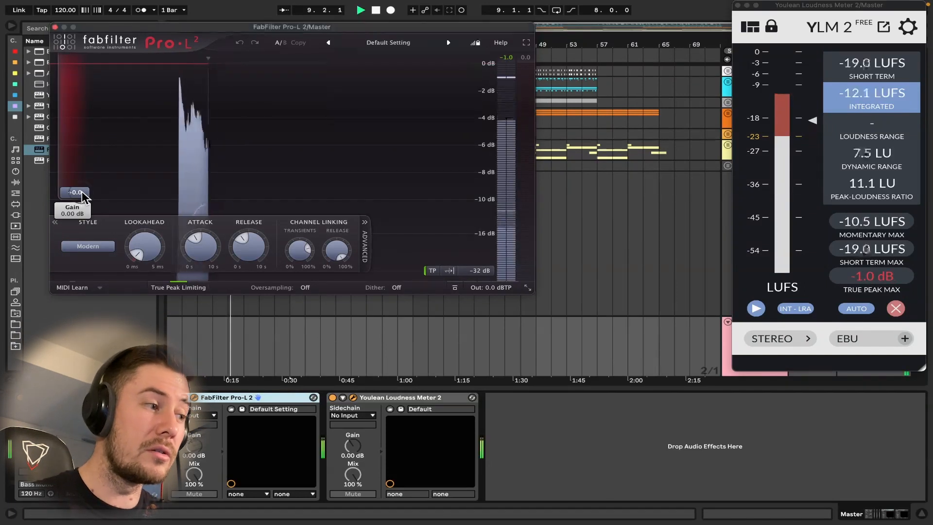
pyautogui.moveTo(82, 195); pyautogui.dragTo(91, 186)
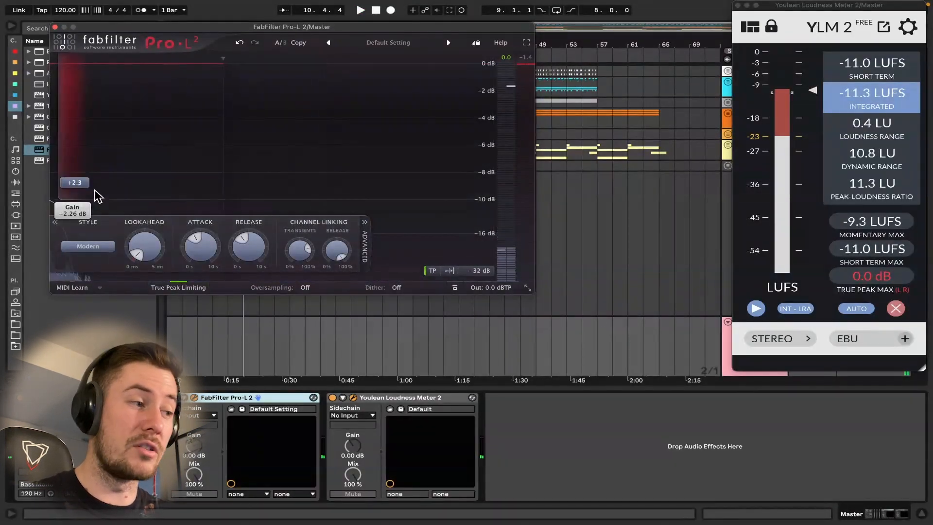
pyautogui.press('space')
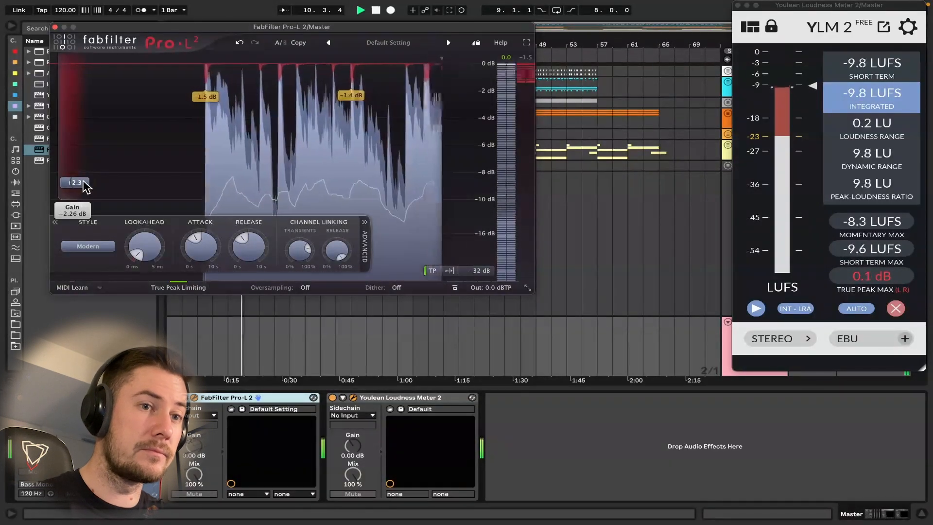
pyautogui.moveTo(83, 183); pyautogui.dragTo(83, 180)
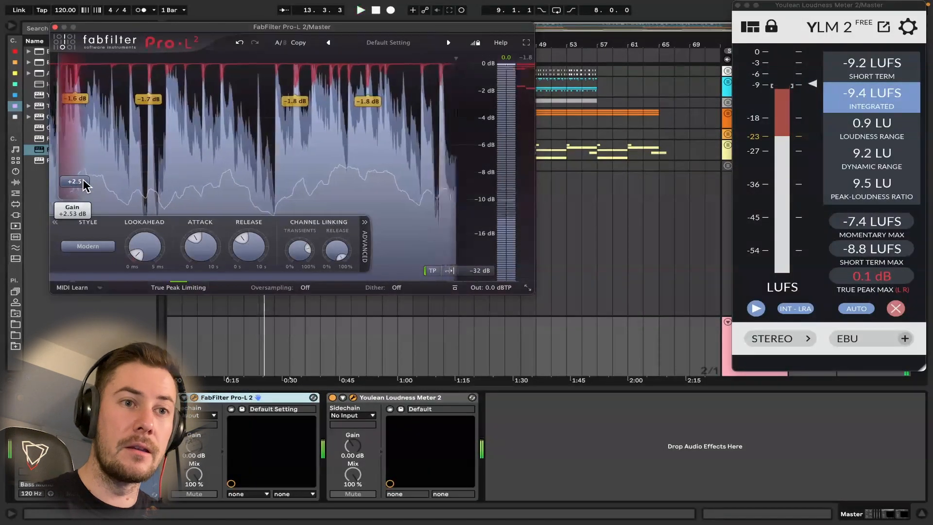
pyautogui.press('space')
pyautogui.moveTo(858, 101)
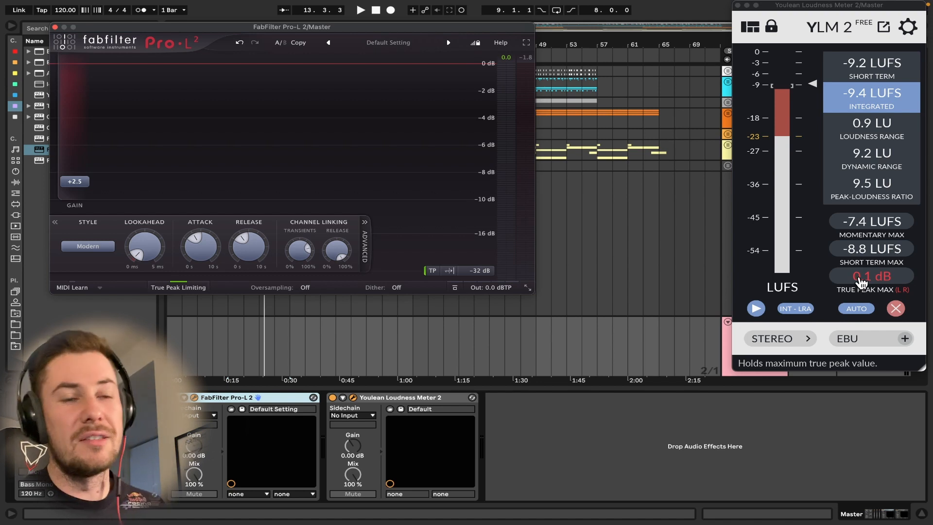
# Step: Close the Pro-L 2 and Youlean Loudness Meter 2 windows and collapse both devices in the Master chain
pyautogui.click(55, 27)
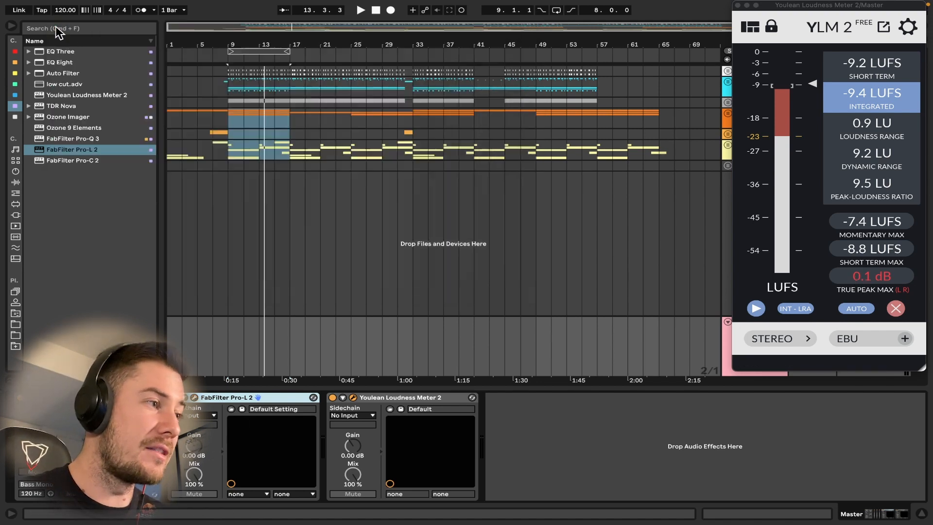
pyautogui.doubleClick(372, 398)
pyautogui.doubleClick(270, 397)
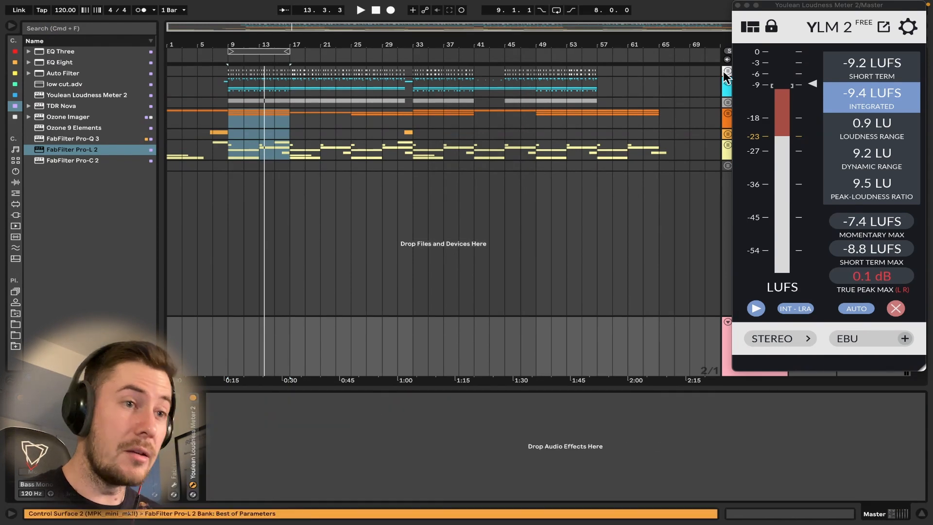
pyautogui.click(738, 5)
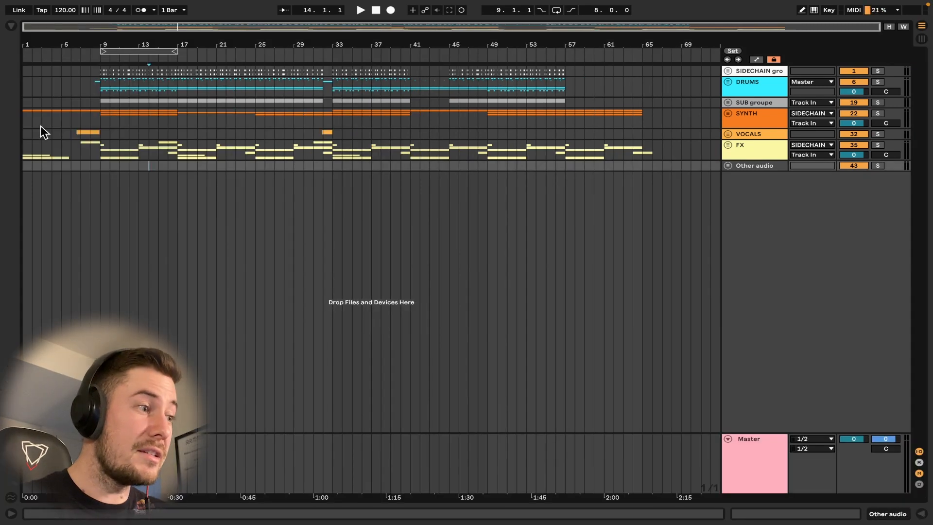
pyautogui.click(22, 120)
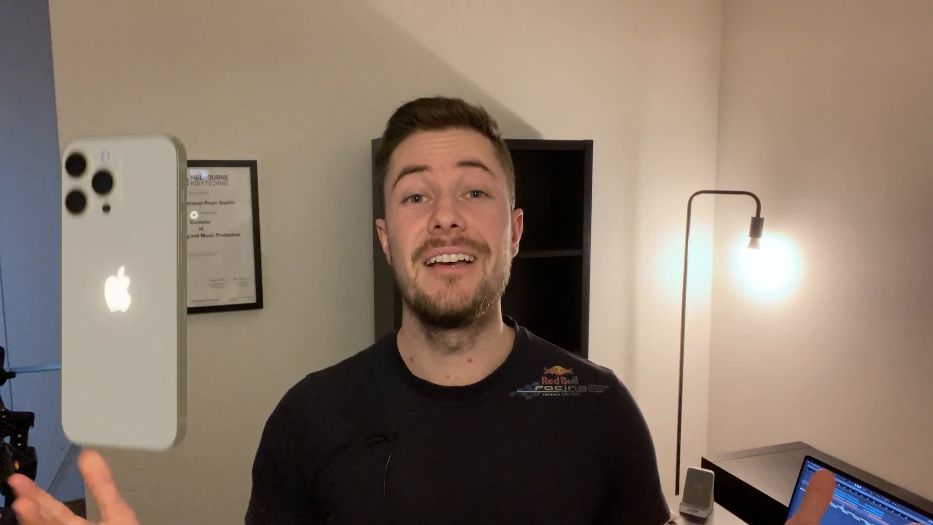